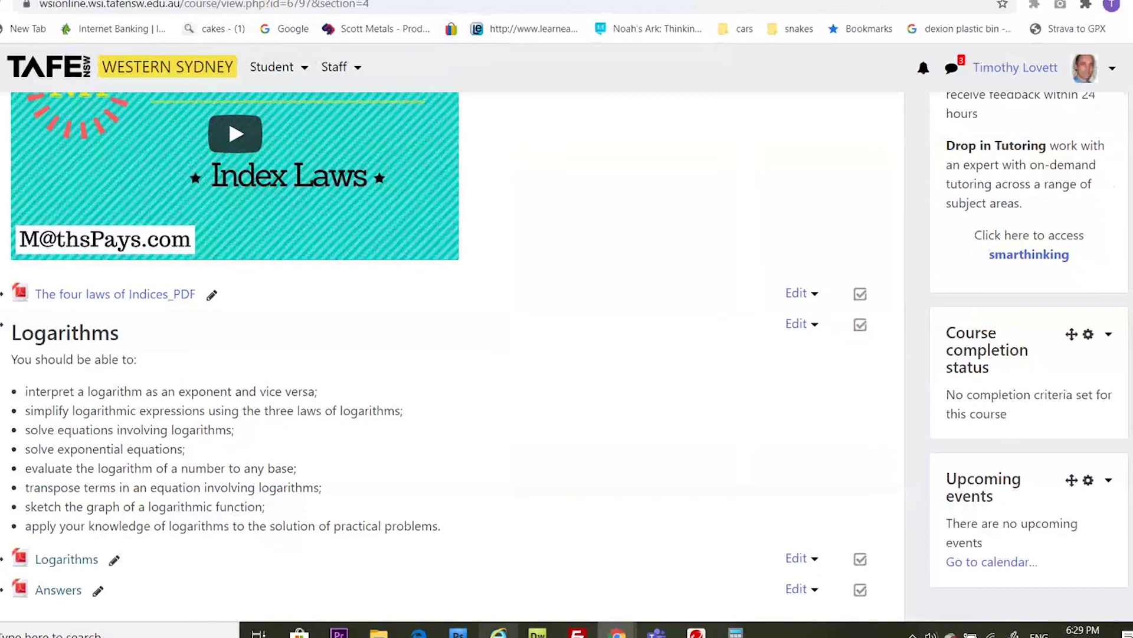
- Switch from the Moodle Logarithms page to the blank Untitled-3 Photoshop canvas
{"action": "left_click", "coordinate": [458, 632]}
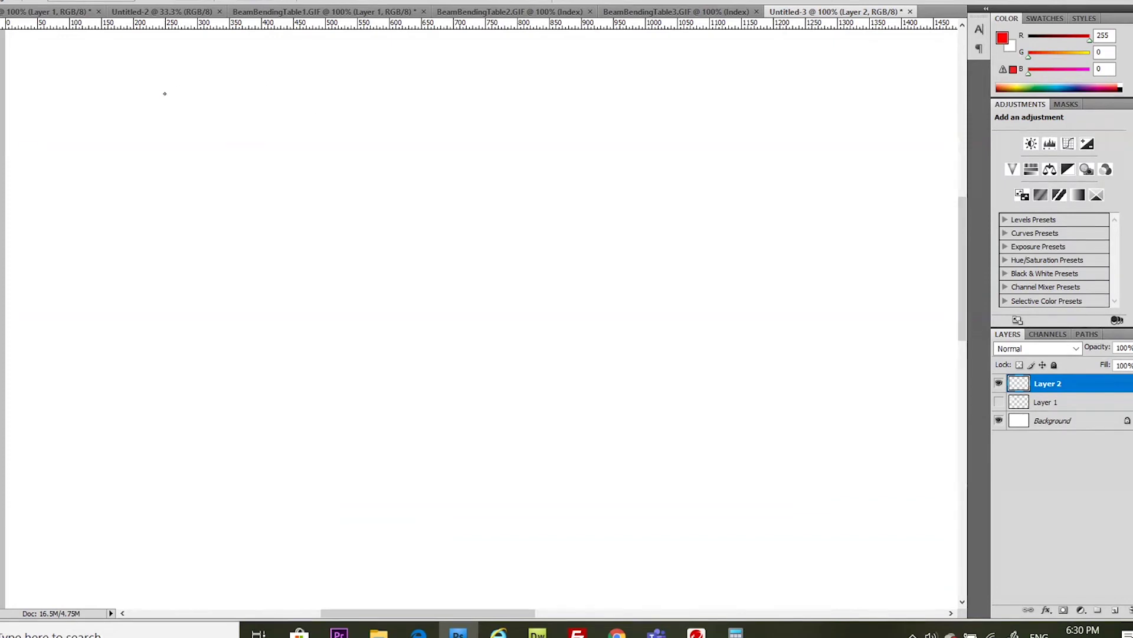
- With the red brush on Layer 2, write x = aⁿ, 9 = 3², logₐx = n and log₃9 = 2
{"action": "mouse_move", "coordinate": [165, 94]}
{"action": "left_mouse_down"}
{"action": "mouse_move", "coordinate": [175, 98]}
{"action": "mouse_move", "coordinate": [168, 107]}
{"action": "mouse_move", "coordinate": [216, 104]}
{"action": "left_mouse_up"}
{"action": "mouse_move", "coordinate": [247, 93]}
{"action": "left_mouse_down"}
{"action": "mouse_move", "coordinate": [240, 108]}
{"action": "mouse_move", "coordinate": [251, 111]}
{"action": "mouse_move", "coordinate": [260, 75]}
{"action": "mouse_move", "coordinate": [263, 87]}
{"action": "left_mouse_up"}
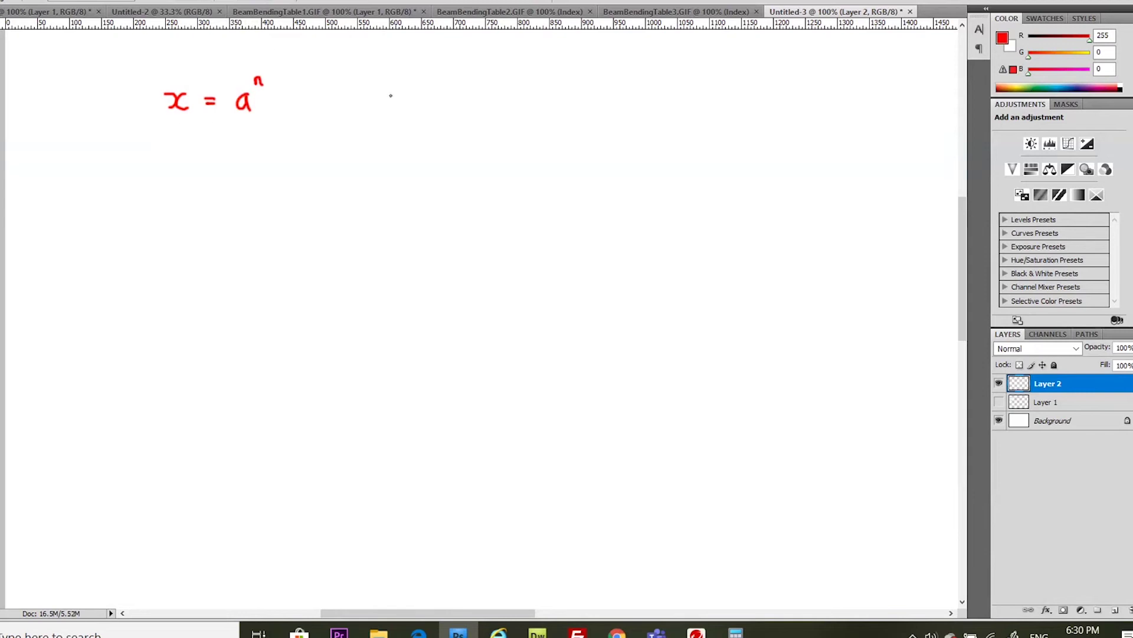
{"action": "mouse_move", "coordinate": [599, 80]}
{"action": "left_mouse_down"}
{"action": "mouse_move", "coordinate": [586, 82]}
{"action": "mouse_move", "coordinate": [598, 86]}
{"action": "mouse_move", "coordinate": [590, 108]}
{"action": "mouse_move", "coordinate": [648, 93]}
{"action": "mouse_move", "coordinate": [642, 106]}
{"action": "left_mouse_up"}
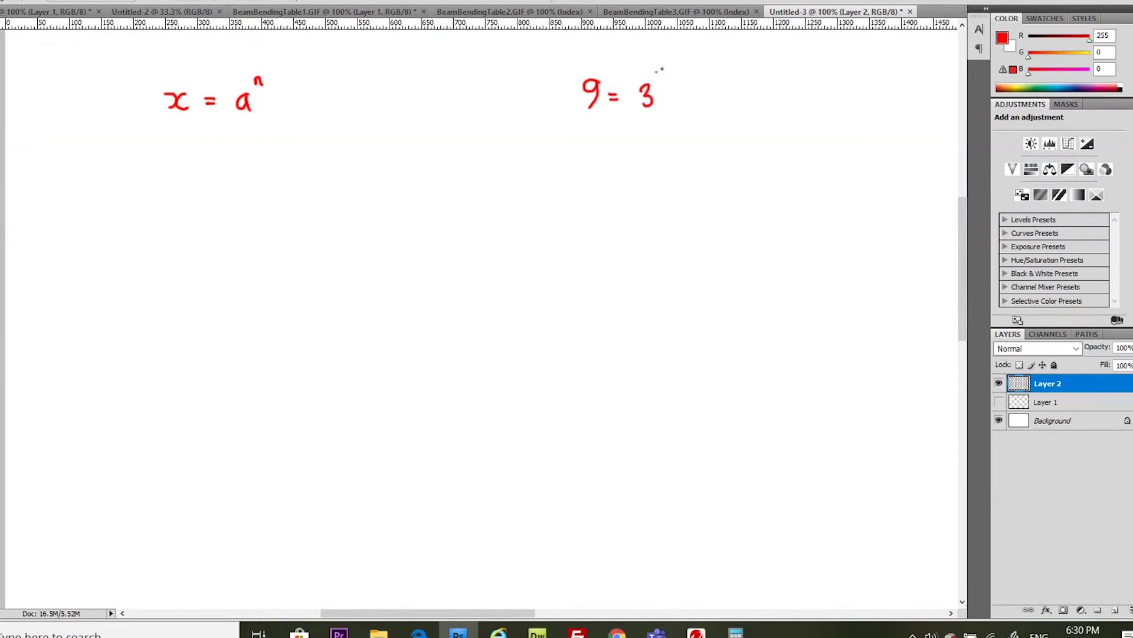
{"action": "left_click_drag", "start_coordinate": [662, 69], "coordinate": [664, 78]}
{"action": "mouse_move", "coordinate": [129, 160]}
{"action": "left_mouse_down"}
{"action": "mouse_move", "coordinate": [128, 171]}
{"action": "mouse_move", "coordinate": [146, 157]}
{"action": "mouse_move", "coordinate": [161, 169]}
{"action": "mouse_move", "coordinate": [151, 178]}
{"action": "mouse_move", "coordinate": [243, 171]}
{"action": "left_mouse_up"}
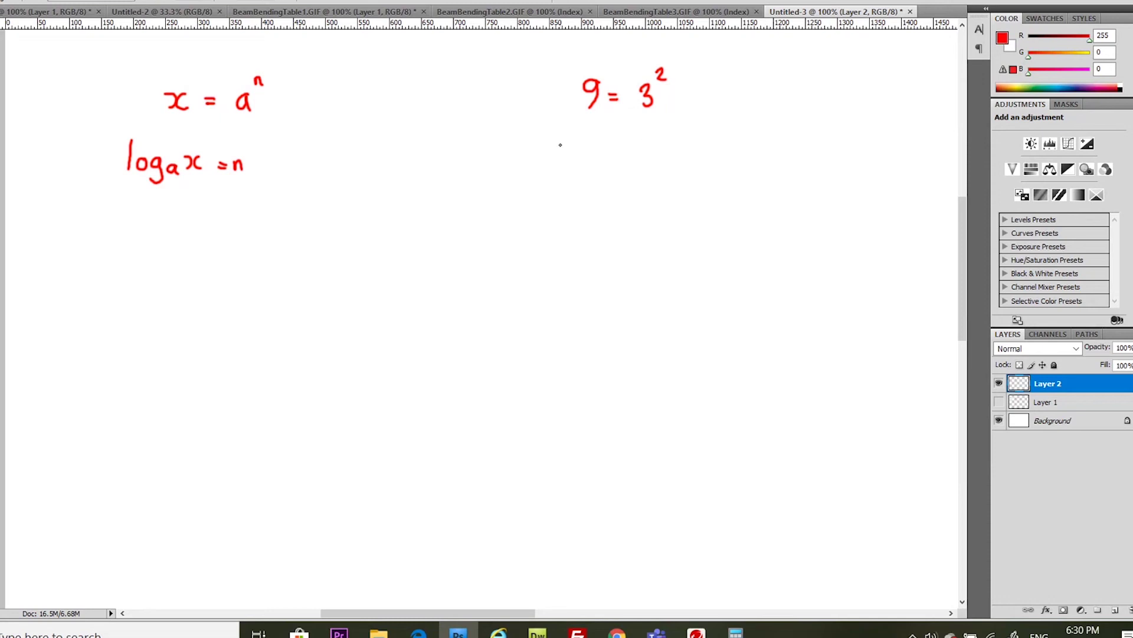
{"action": "mouse_move", "coordinate": [560, 145]}
{"action": "left_mouse_down"}
{"action": "mouse_move", "coordinate": [559, 168]}
{"action": "mouse_move", "coordinate": [579, 158]}
{"action": "mouse_move", "coordinate": [590, 166]}
{"action": "mouse_move", "coordinate": [581, 175]}
{"action": "mouse_move", "coordinate": [625, 154]}
{"action": "mouse_move", "coordinate": [621, 170]}
{"action": "mouse_move", "coordinate": [656, 155]}
{"action": "mouse_move", "coordinate": [676, 167]}
{"action": "left_mouse_up"}
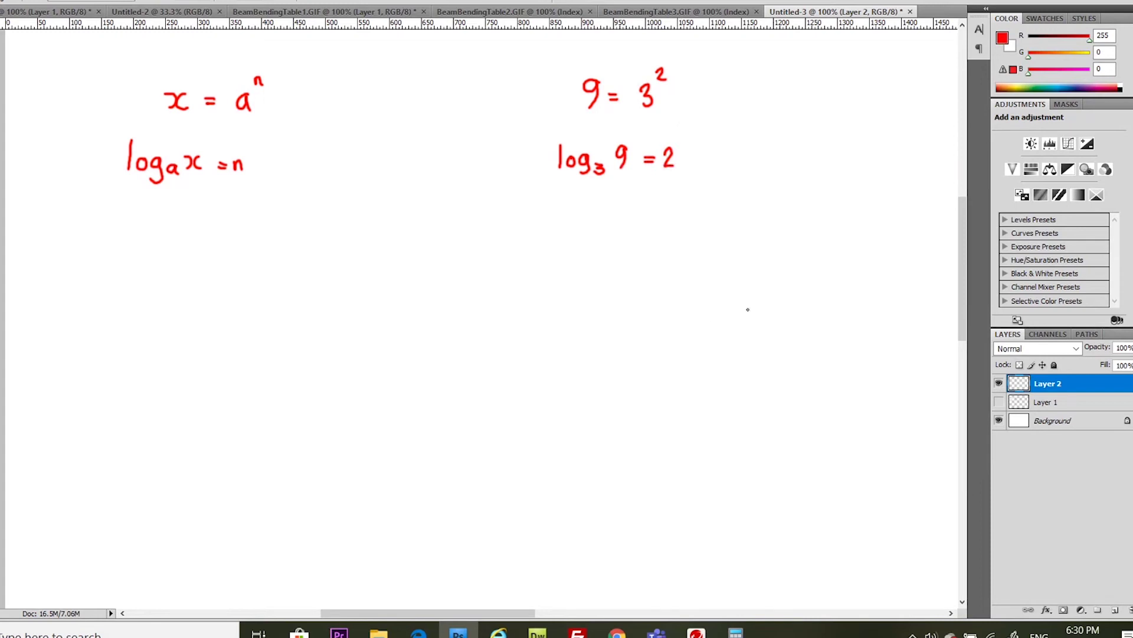
- Write log₁₀ at the right edge, an arrow up at base a, and 100 = 10² below it
{"action": "mouse_move", "coordinate": [823, 94]}
{"action": "left_mouse_down"}
{"action": "mouse_move", "coordinate": [819, 121]}
{"action": "mouse_move", "coordinate": [839, 111]}
{"action": "mouse_move", "coordinate": [852, 121]}
{"action": "mouse_move", "coordinate": [843, 129]}
{"action": "mouse_move", "coordinate": [866, 115]}
{"action": "mouse_move", "coordinate": [819, 163]}
{"action": "mouse_move", "coordinate": [849, 156]}
{"action": "mouse_move", "coordinate": [841, 172]}
{"action": "mouse_move", "coordinate": [862, 170]}
{"action": "left_mouse_up"}
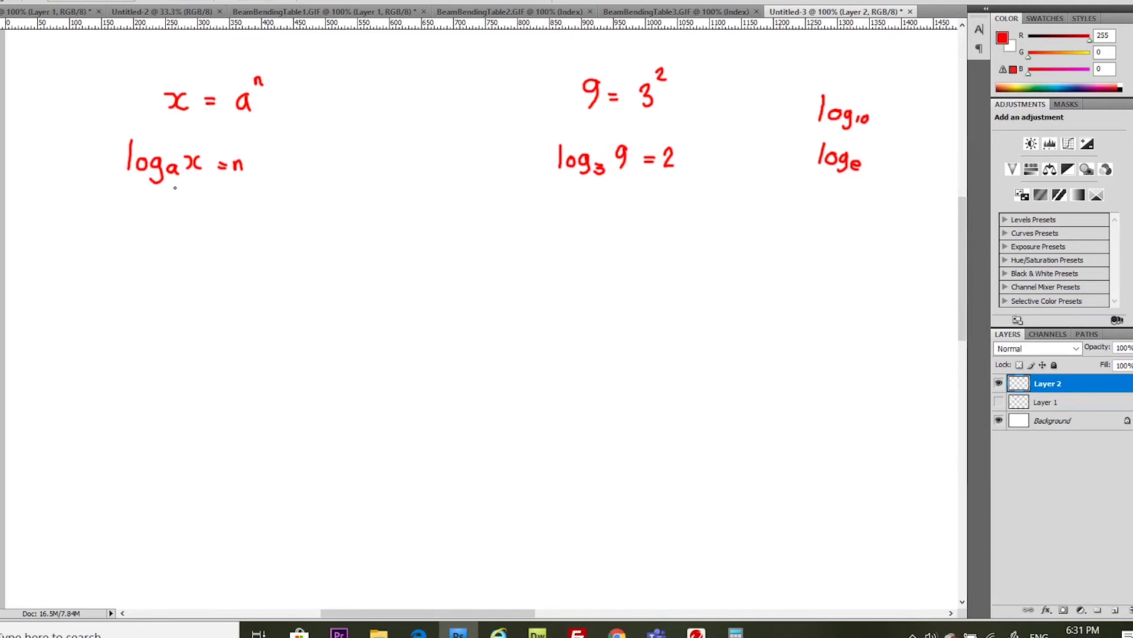
{"action": "mouse_move", "coordinate": [175, 187]}
{"action": "left_mouse_down"}
{"action": "mouse_move", "coordinate": [175, 213]}
{"action": "mouse_move", "coordinate": [175, 190]}
{"action": "left_mouse_up"}
{"action": "mouse_move", "coordinate": [170, 270]}
{"action": "left_mouse_down"}
{"action": "mouse_move", "coordinate": [171, 289]}
{"action": "mouse_move", "coordinate": [200, 277]}
{"action": "mouse_move", "coordinate": [266, 290]}
{"action": "mouse_move", "coordinate": [280, 266]}
{"action": "mouse_move", "coordinate": [251, 294]}
{"action": "mouse_move", "coordinate": [147, 313]}
{"action": "left_mouse_up"}
- Marquee-select 100 = 10² and move it beneath the 9 = 3² example, then deselect
{"action": "key", "text": "m"}
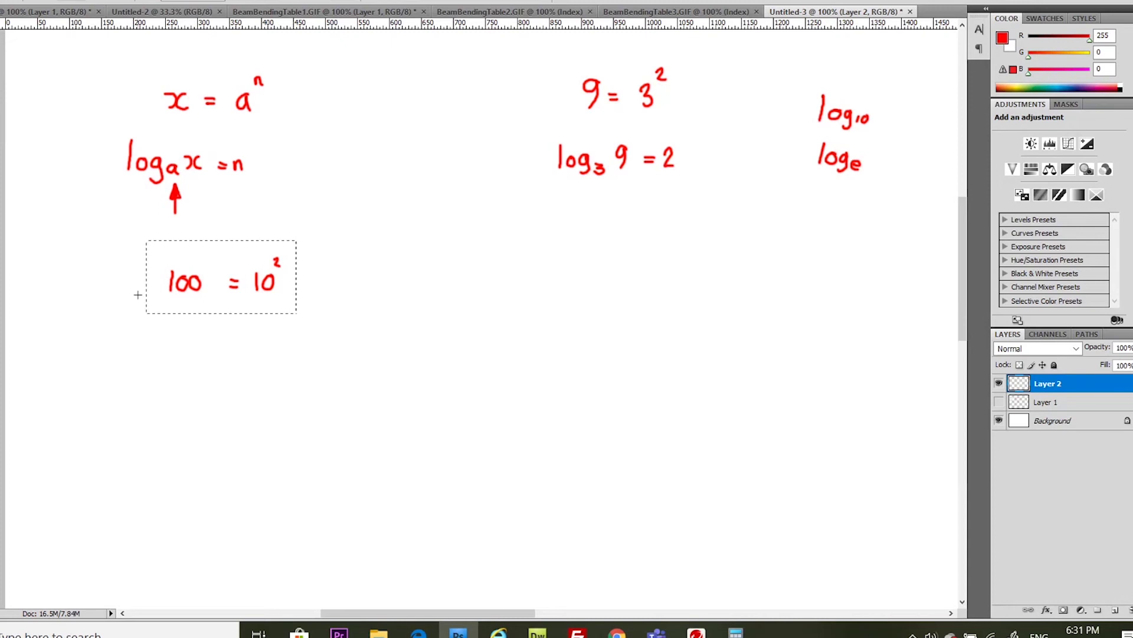
{"action": "key", "text": "v"}
{"action": "left_click_drag", "start_coordinate": [210, 299], "coordinate": [592, 324]}
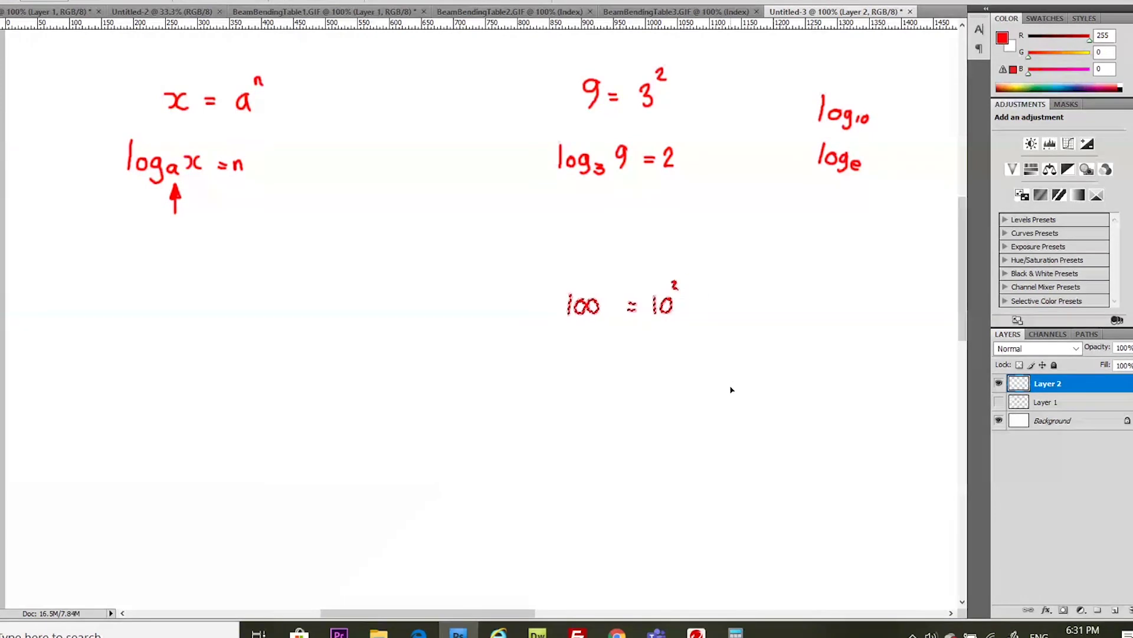
{"action": "key", "text": "ctrl+d"}
- Write x = aⁿ again to the left of 100 = 10²
{"action": "left_click_drag", "start_coordinate": [225, 292], "coordinate": [231, 309]}
{"action": "left_click_drag", "start_coordinate": [246, 302], "coordinate": [257, 306]}
{"action": "mouse_move", "coordinate": [286, 297]}
{"action": "left_mouse_down"}
{"action": "mouse_move", "coordinate": [288, 311]}
{"action": "mouse_move", "coordinate": [303, 286]}
{"action": "left_mouse_up"}
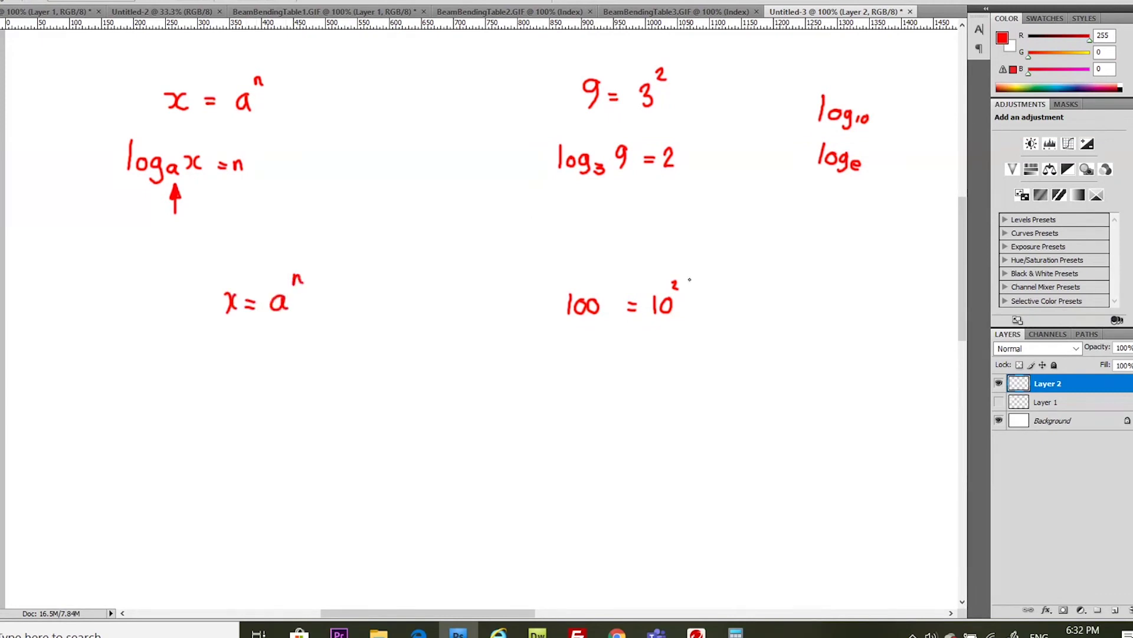
- Write log₁₀100 = 2 under 100 = 10² and another log₁₀ at the right
{"action": "mouse_move", "coordinate": [544, 343]}
{"action": "left_mouse_down"}
{"action": "mouse_move", "coordinate": [544, 366]}
{"action": "mouse_move", "coordinate": [561, 358]}
{"action": "mouse_move", "coordinate": [572, 366]}
{"action": "mouse_move", "coordinate": [562, 376]}
{"action": "mouse_move", "coordinate": [583, 366]}
{"action": "left_mouse_up"}
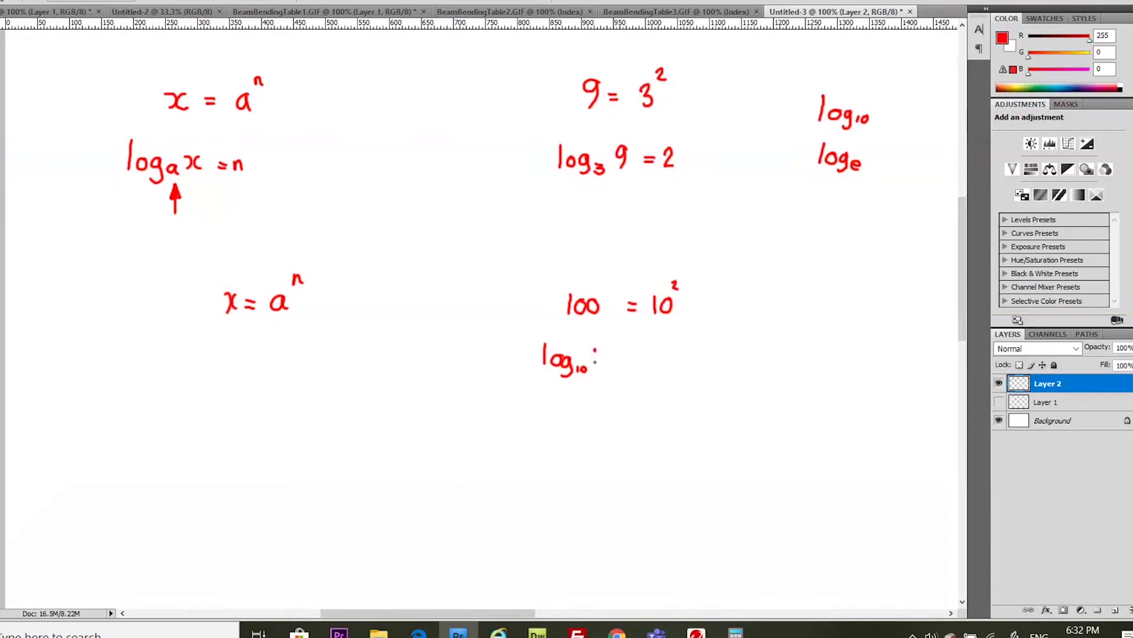
{"action": "mouse_move", "coordinate": [594, 350]}
{"action": "left_mouse_down"}
{"action": "mouse_move", "coordinate": [595, 367]}
{"action": "mouse_move", "coordinate": [603, 353]}
{"action": "mouse_move", "coordinate": [616, 368]}
{"action": "mouse_move", "coordinate": [613, 352]}
{"action": "mouse_move", "coordinate": [678, 353]}
{"action": "mouse_move", "coordinate": [669, 369]}
{"action": "mouse_move", "coordinate": [683, 368]}
{"action": "left_mouse_up"}
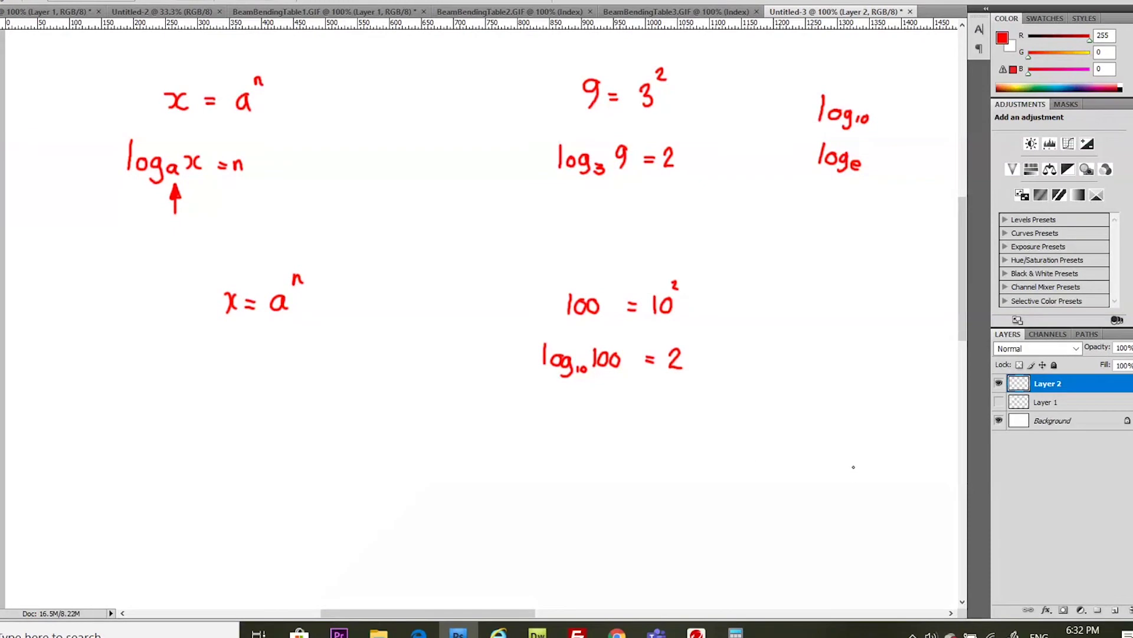
{"action": "mouse_move", "coordinate": [813, 336]}
{"action": "left_mouse_down"}
{"action": "mouse_move", "coordinate": [810, 361]}
{"action": "mouse_move", "coordinate": [845, 353]}
{"action": "mouse_move", "coordinate": [837, 375]}
{"action": "mouse_move", "coordinate": [858, 358]}
{"action": "left_mouse_up"}
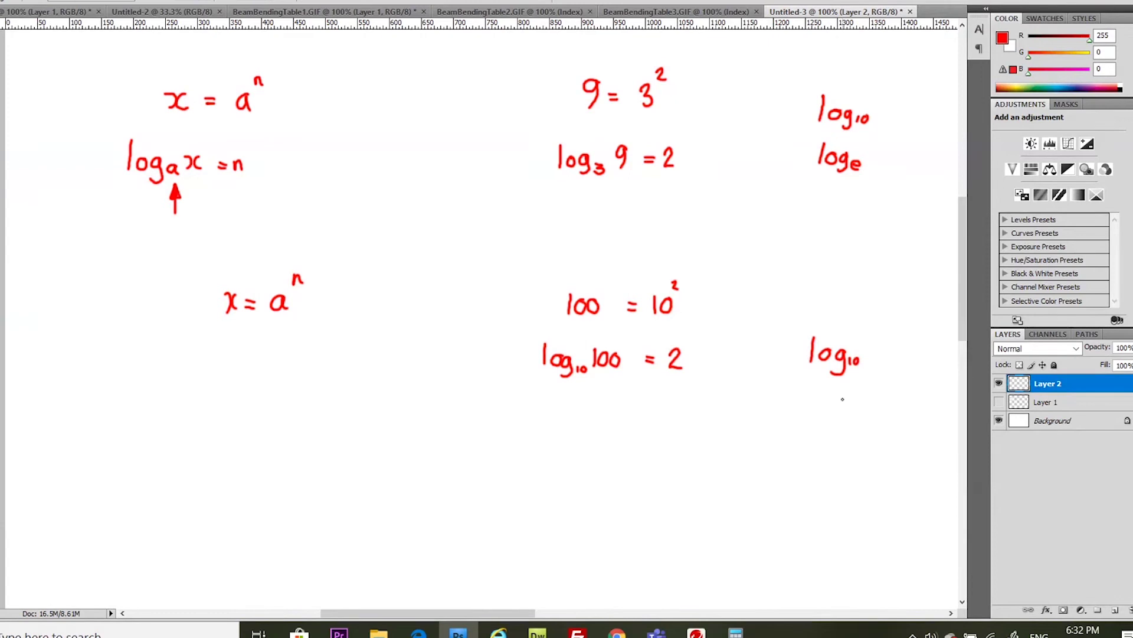
- Write 64 and 10^? = 64, circle the ? labelled 'logarithm', and box logₐx = n
{"action": "mouse_move", "coordinate": [376, 396]}
{"action": "left_mouse_down"}
{"action": "mouse_move", "coordinate": [368, 418]}
{"action": "mouse_move", "coordinate": [399, 415]}
{"action": "left_mouse_up"}
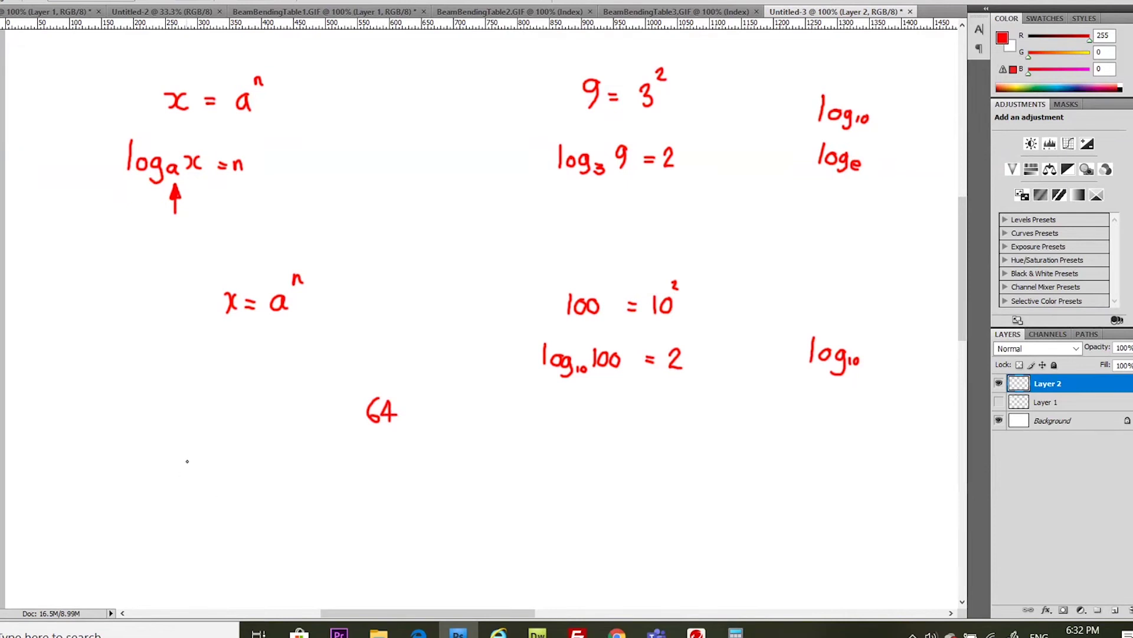
{"action": "mouse_move", "coordinate": [193, 456]}
{"action": "left_mouse_down"}
{"action": "mouse_move", "coordinate": [192, 475]}
{"action": "mouse_move", "coordinate": [218, 447]}
{"action": "mouse_move", "coordinate": [243, 465]}
{"action": "left_mouse_up"}
{"action": "left_click_drag", "start_coordinate": [278, 452], "coordinate": [289, 470]}
{"action": "left_click_drag", "start_coordinate": [283, 454], "coordinate": [278, 475]}
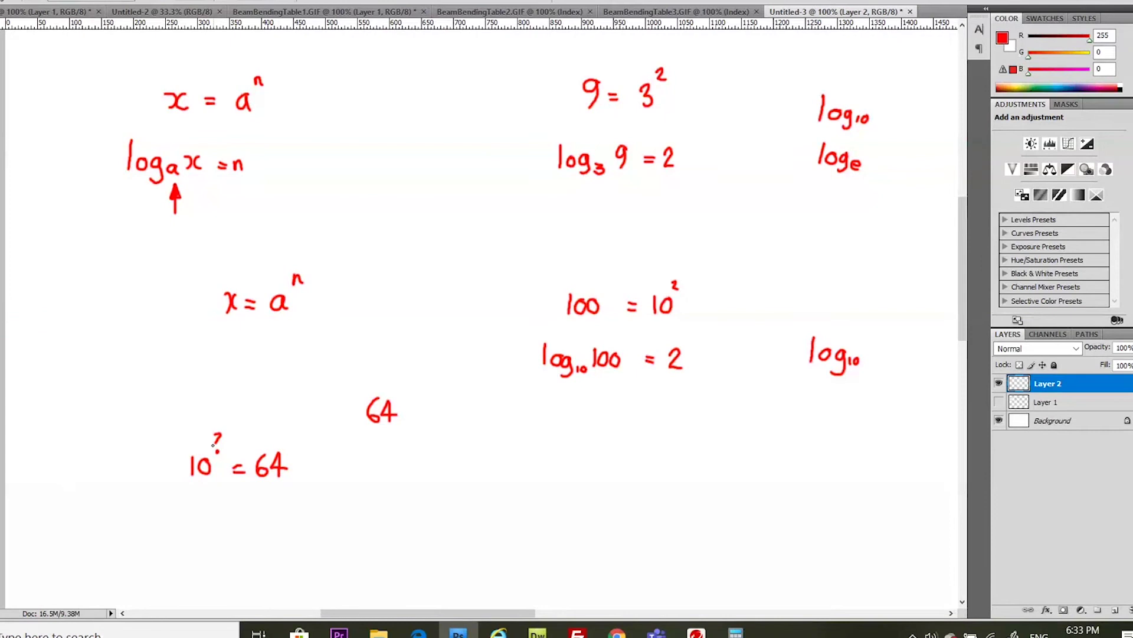
{"action": "mouse_move", "coordinate": [221, 423]}
{"action": "left_mouse_down"}
{"action": "mouse_move", "coordinate": [239, 450]}
{"action": "mouse_move", "coordinate": [219, 420]}
{"action": "mouse_move", "coordinate": [236, 402]}
{"action": "mouse_move", "coordinate": [236, 419]}
{"action": "left_mouse_up"}
{"action": "mouse_move", "coordinate": [255, 404]}
{"action": "left_mouse_down"}
{"action": "mouse_move", "coordinate": [256, 414]}
{"action": "mouse_move", "coordinate": [304, 418]}
{"action": "left_mouse_up"}
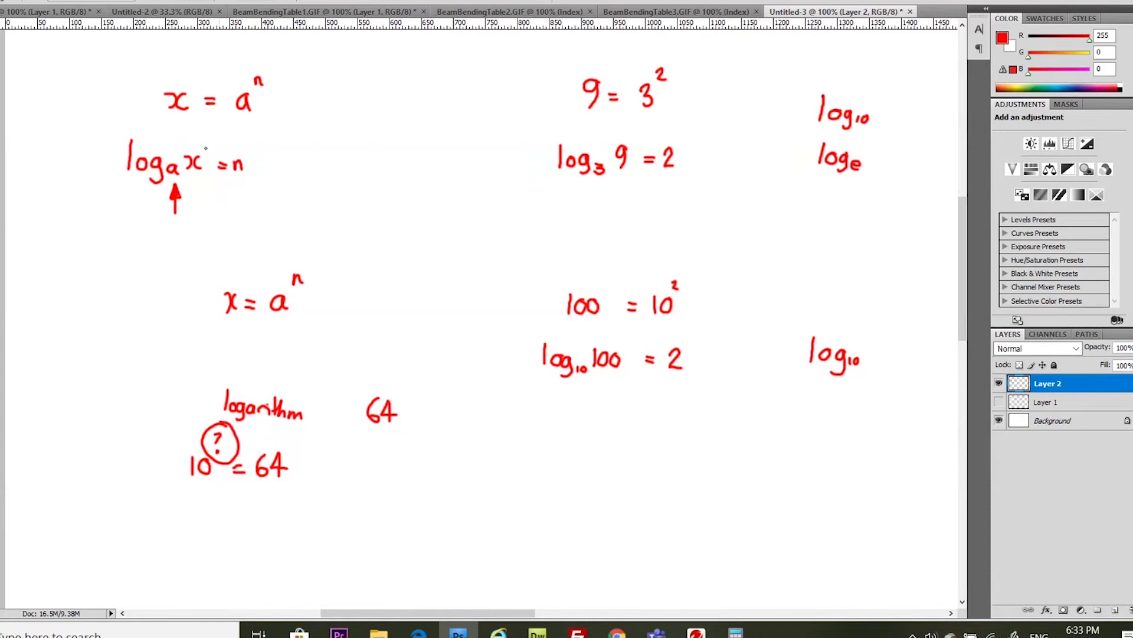
{"action": "mouse_move", "coordinate": [281, 63]}
{"action": "left_mouse_down"}
{"action": "mouse_move", "coordinate": [63, 84]}
{"action": "mouse_move", "coordinate": [65, 105]}
{"action": "mouse_move", "coordinate": [149, 183]}
{"action": "mouse_move", "coordinate": [266, 188]}
{"action": "mouse_move", "coordinate": [293, 151]}
{"action": "mouse_move", "coordinate": [291, 65]}
{"action": "mouse_move", "coordinate": [282, 64]}
{"action": "left_mouse_up"}
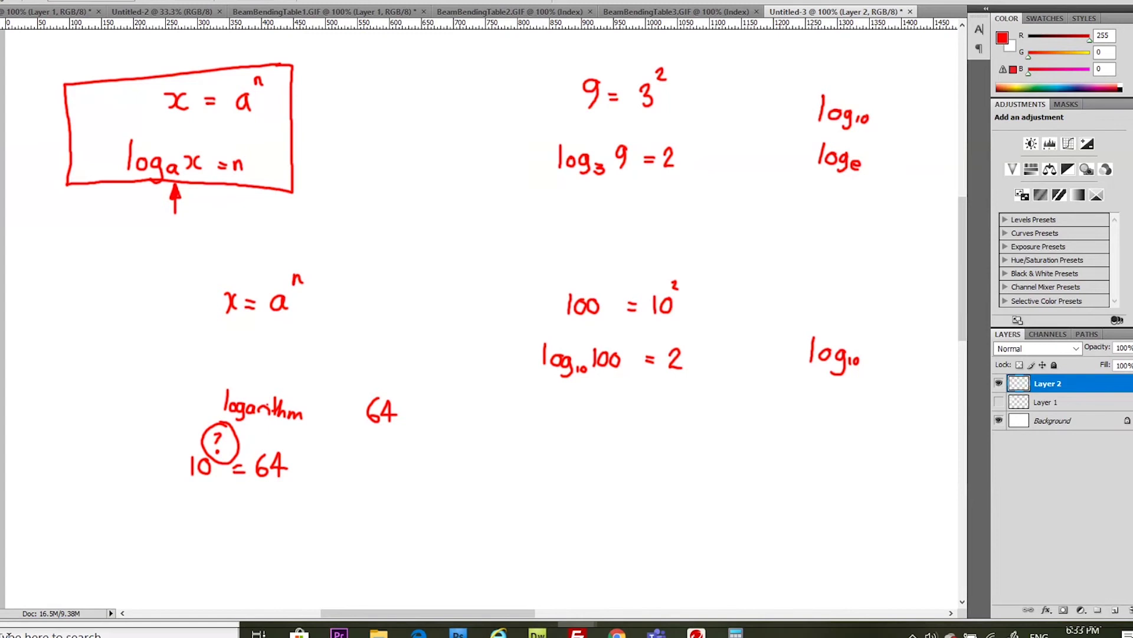
- Launch Windows Calculator by searching for 'calc'
{"action": "left_click", "coordinate": [53, 632]}
{"action": "type", "text": "calc"}
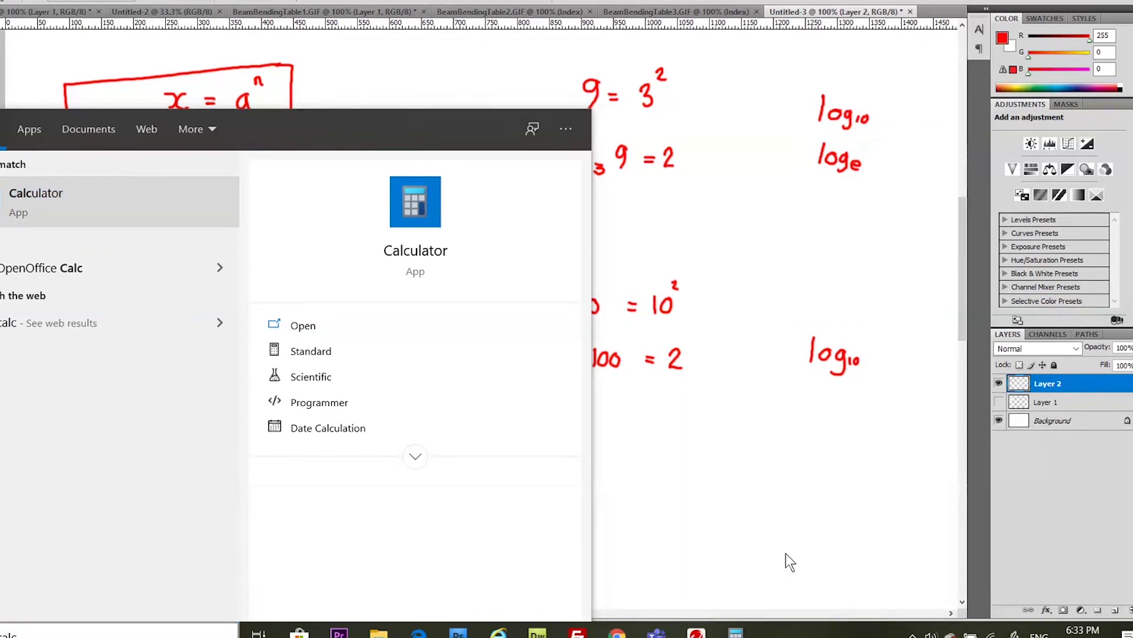
{"action": "key", "text": "Return"}
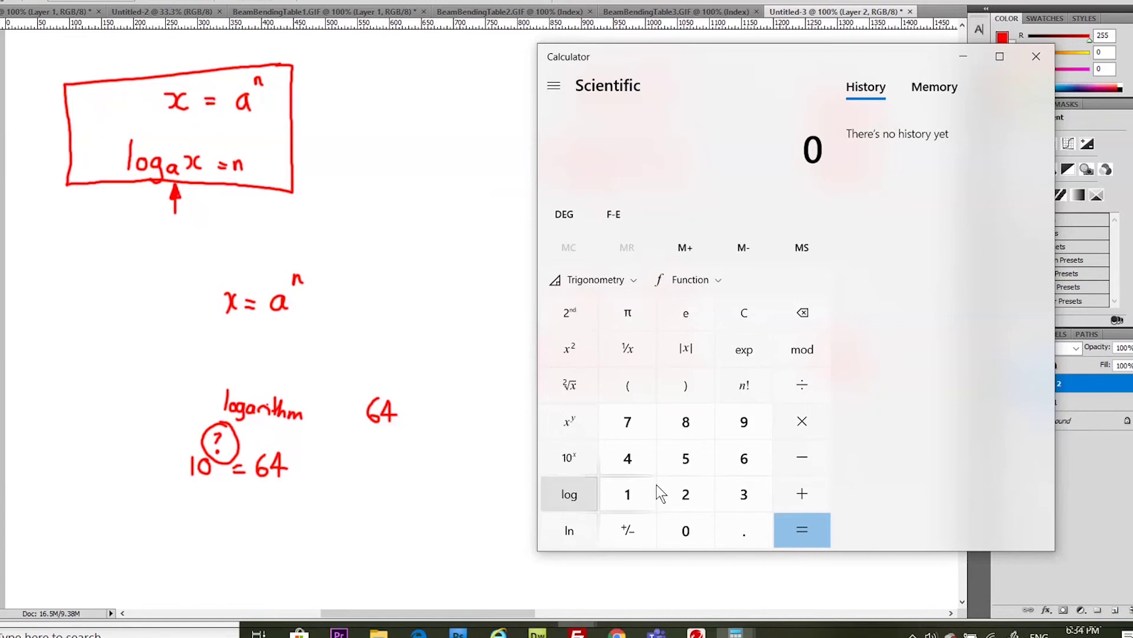
- Compute log(64) = 1.806… in Scientific mode, select the digits, and minimize Calculator
{"action": "left_click", "coordinate": [732, 466]}
{"action": "left_click", "coordinate": [622, 458]}
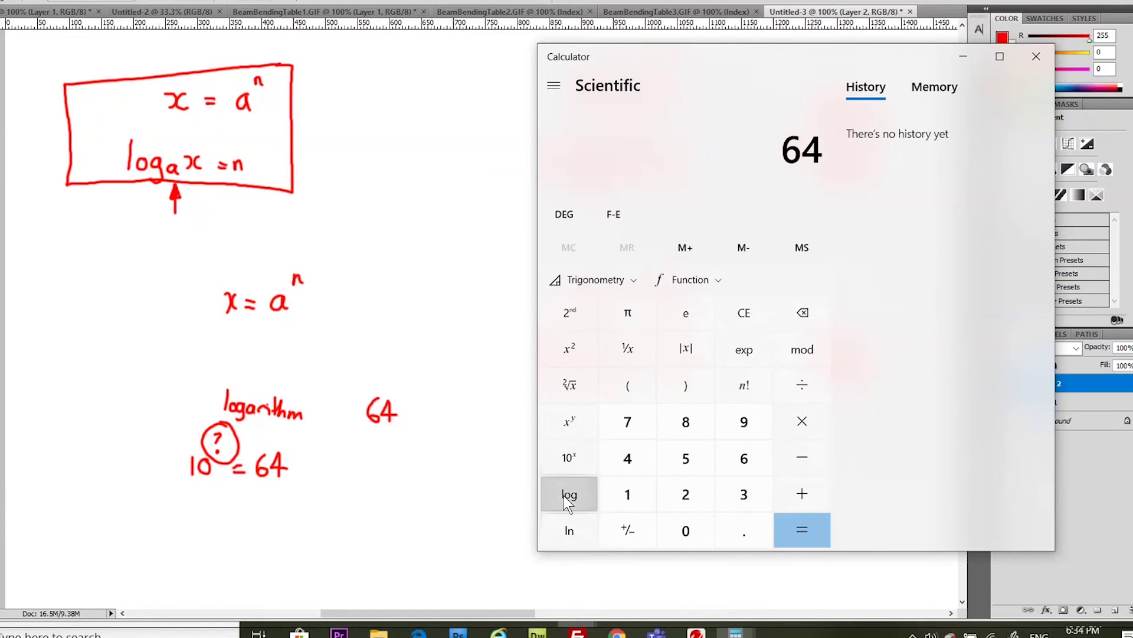
{"action": "left_click", "coordinate": [567, 498]}
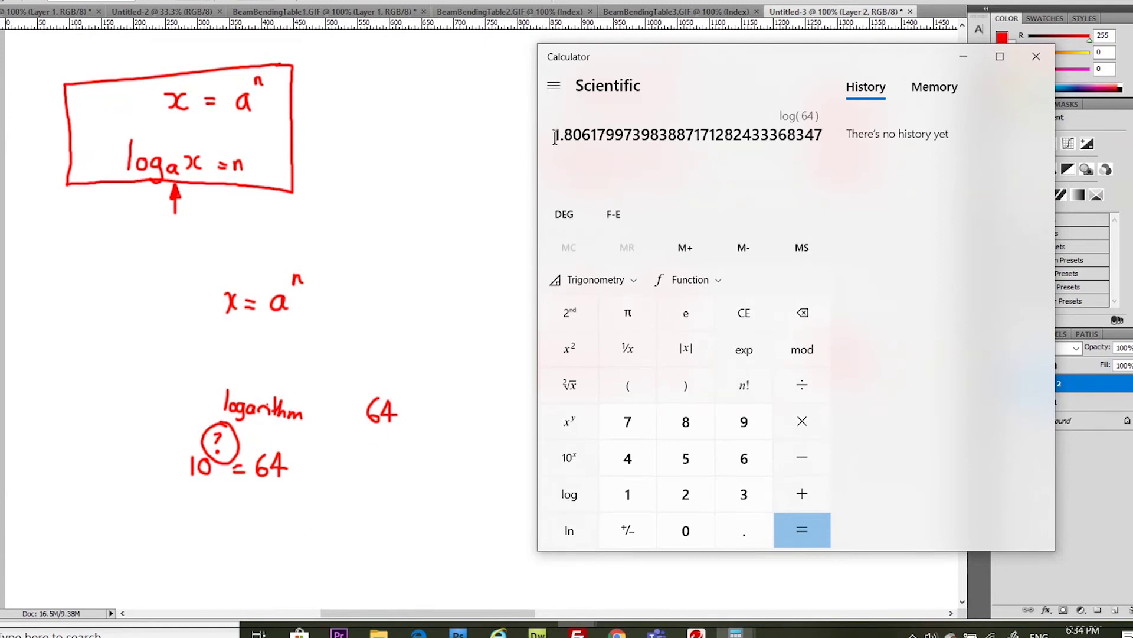
{"action": "mouse_move", "coordinate": [560, 136]}
{"action": "left_mouse_down"}
{"action": "mouse_move", "coordinate": [585, 140]}
{"action": "mouse_move", "coordinate": [576, 143]}
{"action": "left_mouse_up"}
{"action": "left_click", "coordinate": [434, 487]}
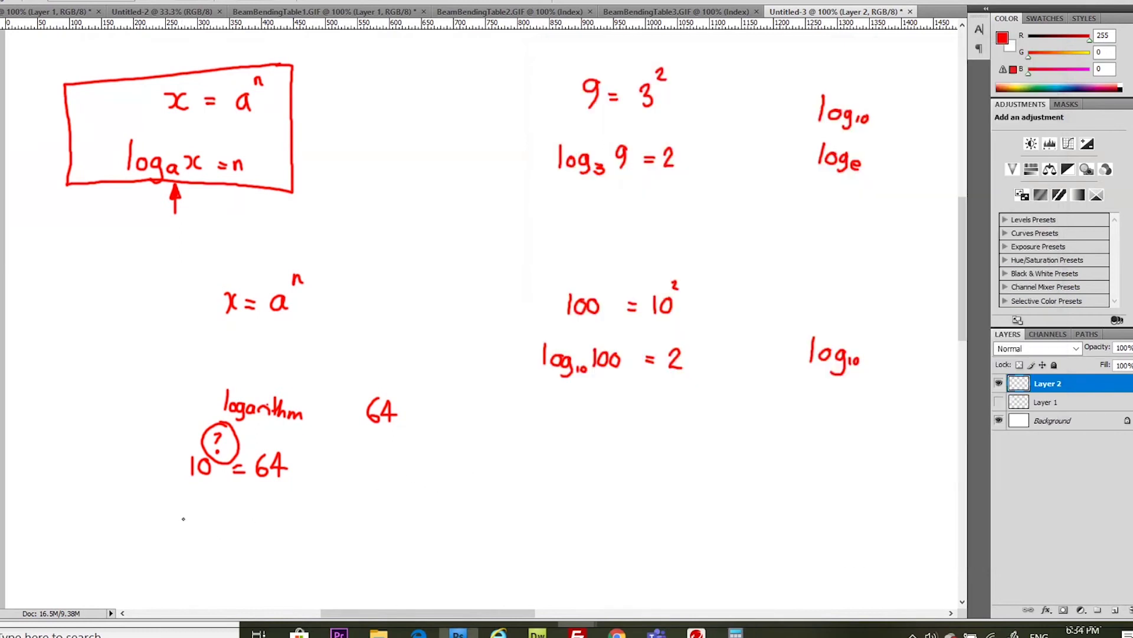
- Handwrite 10^1.806 = 64 in red beneath 10^? = 64
{"action": "mouse_move", "coordinate": [184, 513]}
{"action": "left_mouse_down"}
{"action": "mouse_move", "coordinate": [227, 500]}
{"action": "mouse_move", "coordinate": [236, 514]}
{"action": "mouse_move", "coordinate": [235, 501]}
{"action": "mouse_move", "coordinate": [292, 531]}
{"action": "left_mouse_up"}
{"action": "left_click_drag", "start_coordinate": [277, 525], "coordinate": [326, 541]}
{"action": "left_click_drag", "start_coordinate": [326, 520], "coordinate": [334, 533]}
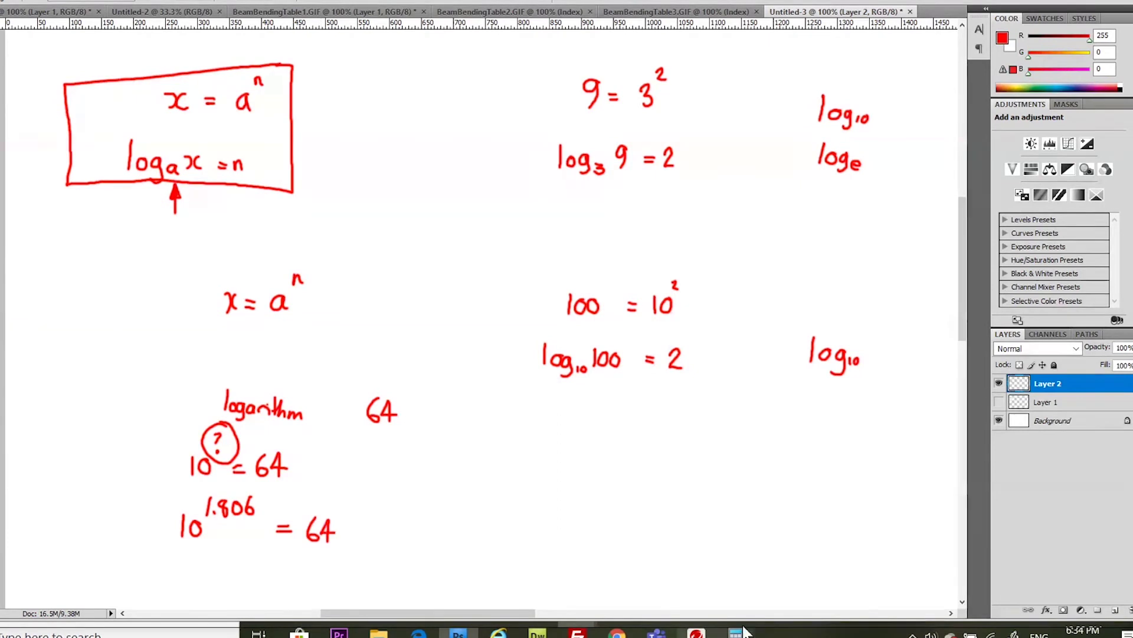
- In Calculator, compute 10^1.806, giving about 63.97
{"action": "mouse_move", "coordinate": [735, 630]}
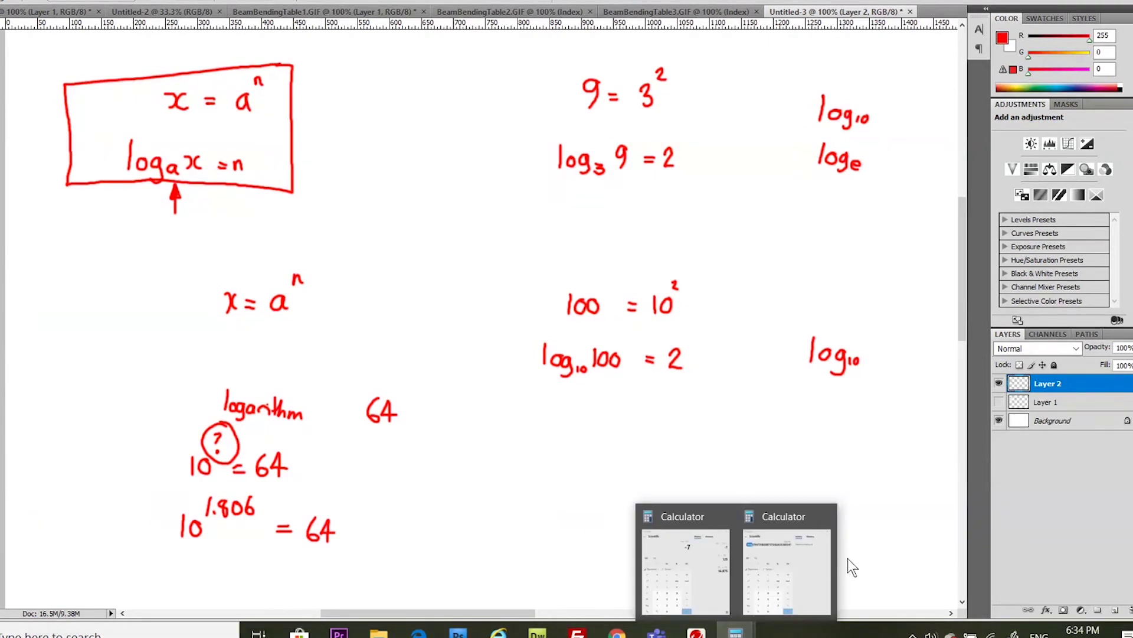
{"action": "left_click", "coordinate": [780, 566]}
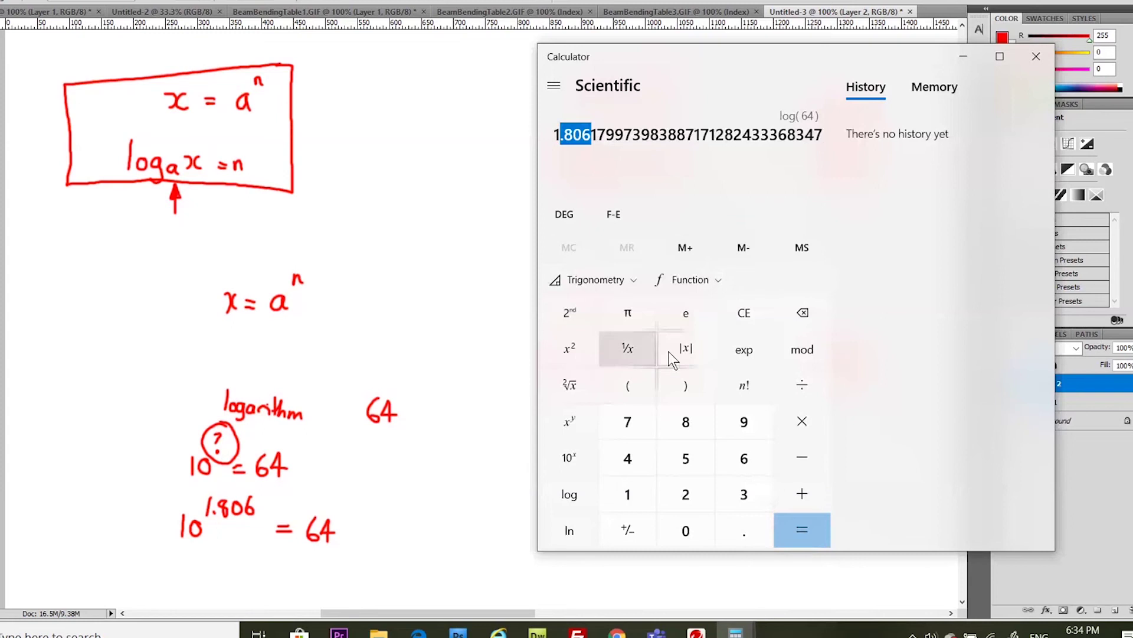
{"action": "left_click", "coordinate": [631, 495]}
{"action": "left_click", "coordinate": [686, 533]}
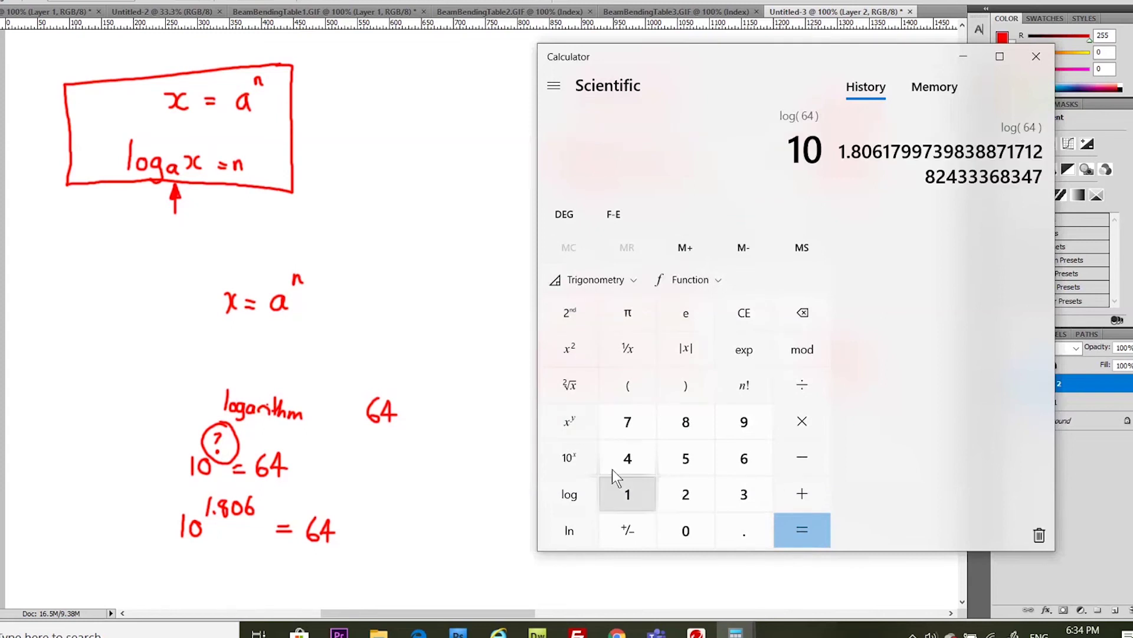
{"action": "left_click", "coordinate": [573, 420]}
{"action": "left_click", "coordinate": [623, 498]}
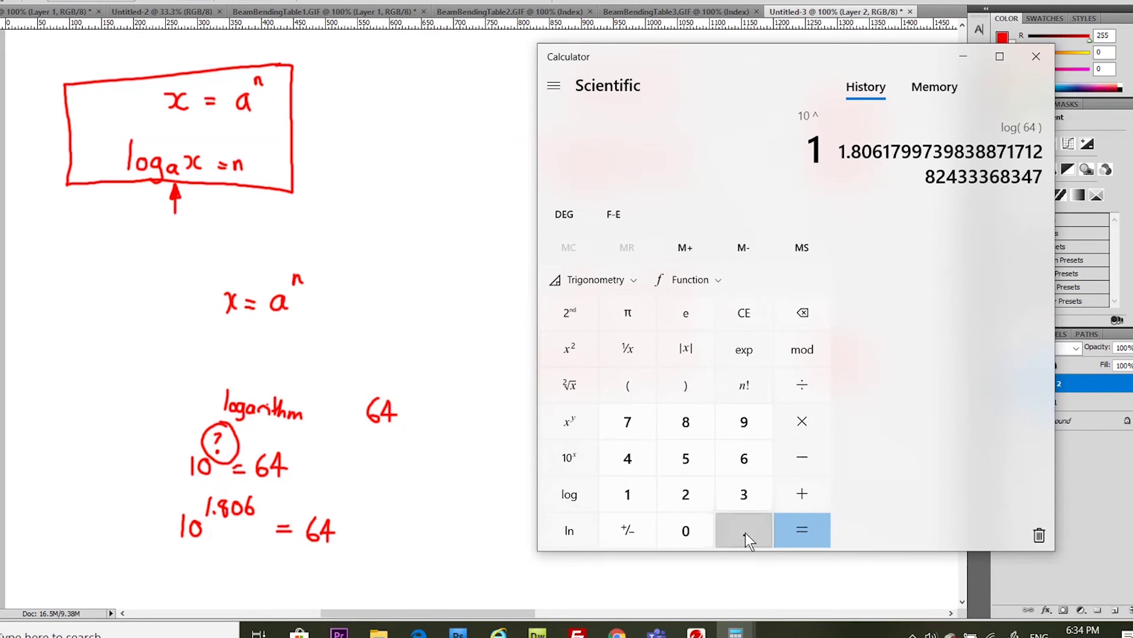
{"action": "left_click", "coordinate": [745, 533]}
{"action": "left_click", "coordinate": [689, 420]}
{"action": "left_click", "coordinate": [695, 520]}
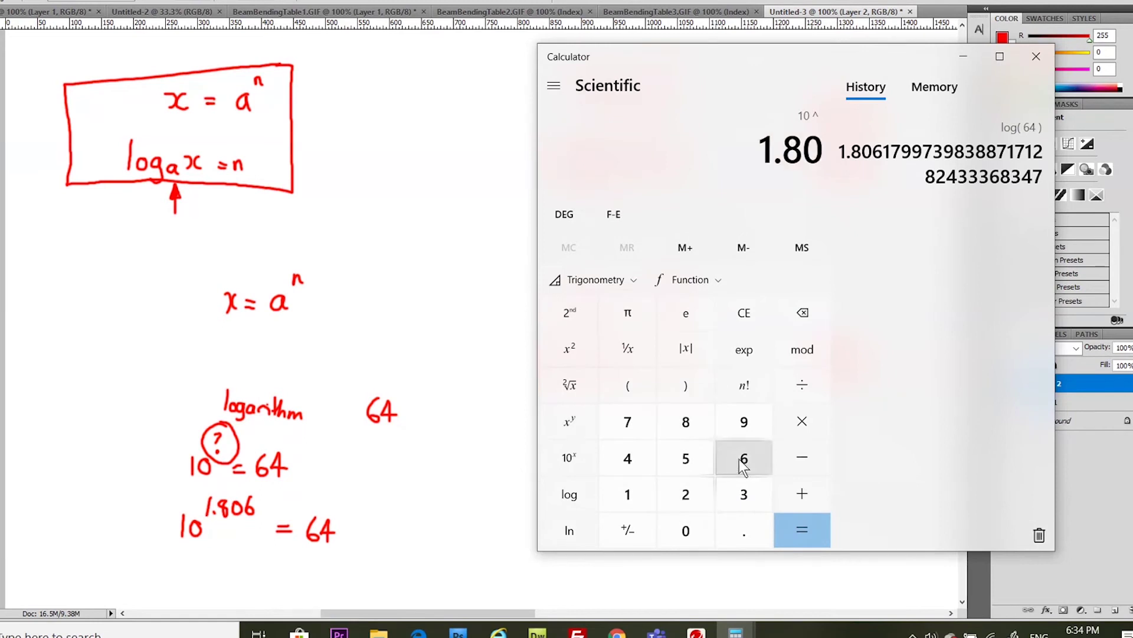
{"action": "left_click", "coordinate": [743, 458]}
{"action": "left_click", "coordinate": [794, 528]}
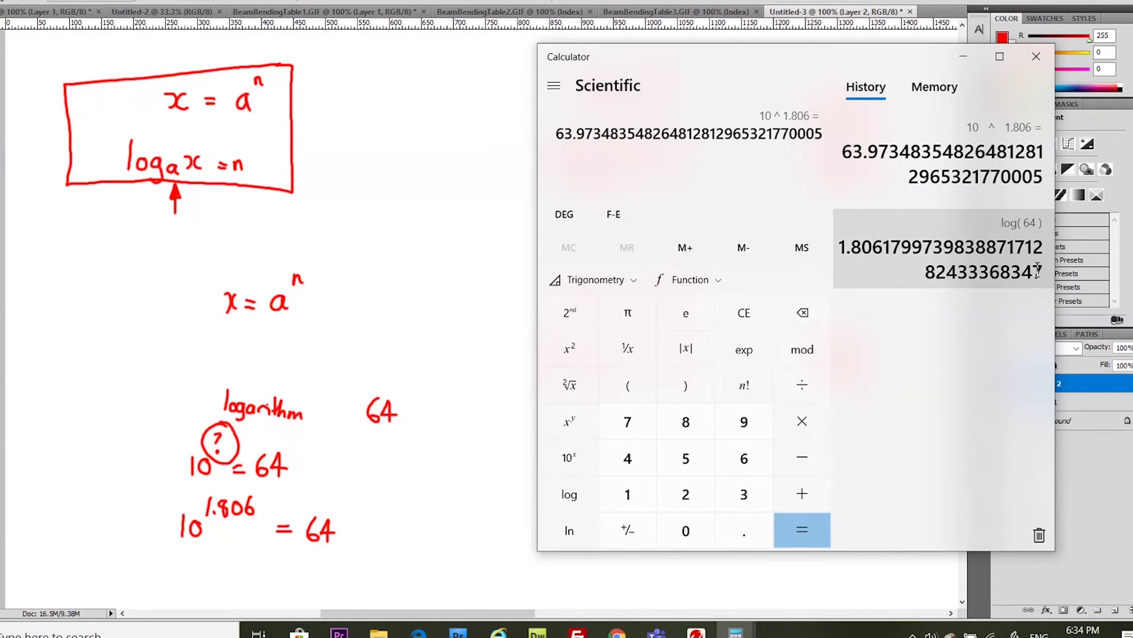
- Raise 10 to the pasted full-precision log(64) value to get exactly 64, then return to Photoshop
{"action": "left_click_drag", "start_coordinate": [1040, 270], "coordinate": [838, 245]}
{"action": "key", "text": "ctrl+c"}
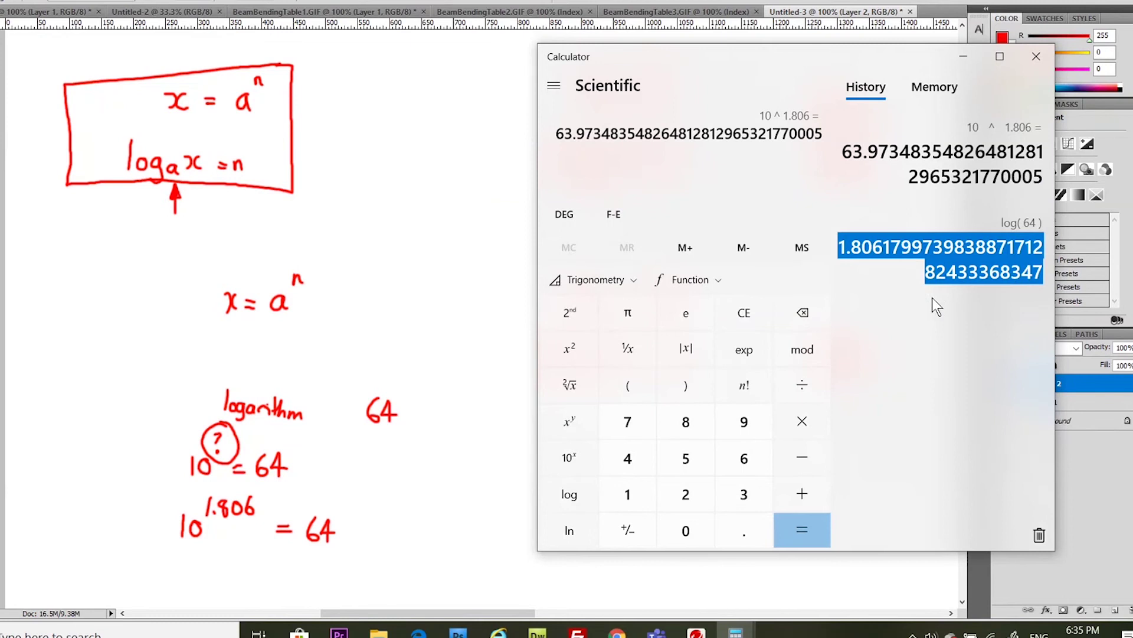
{"action": "left_click", "coordinate": [629, 490]}
{"action": "left_click", "coordinate": [686, 530]}
{"action": "left_click", "coordinate": [565, 425]}
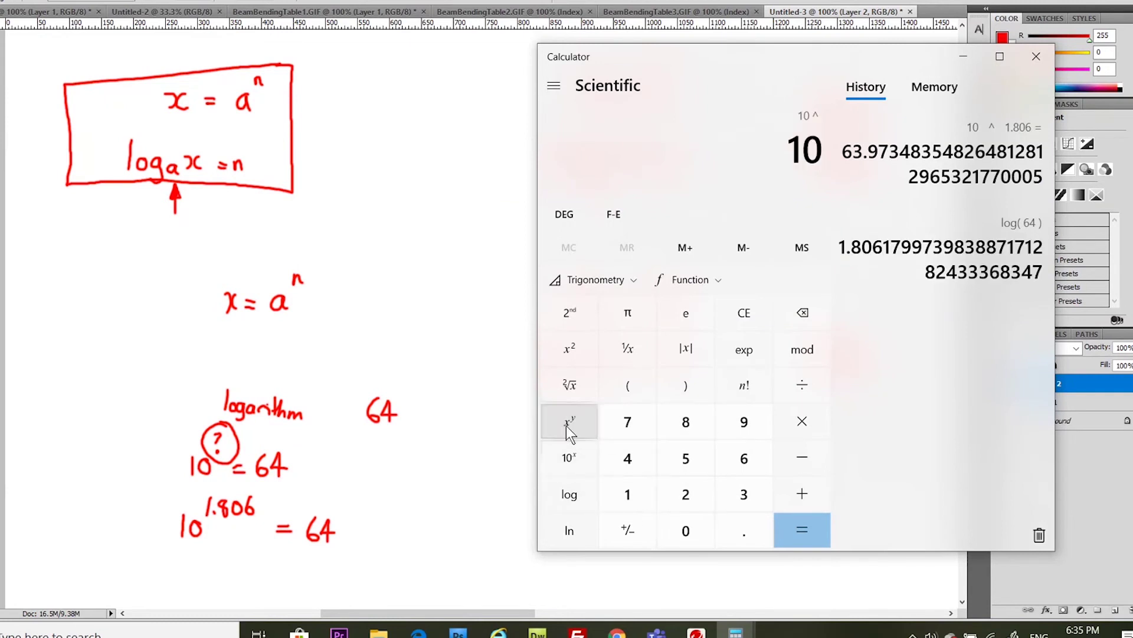
{"action": "left_click_drag", "start_coordinate": [792, 149], "coordinate": [825, 149]}
{"action": "key", "text": "ctrl+v"}
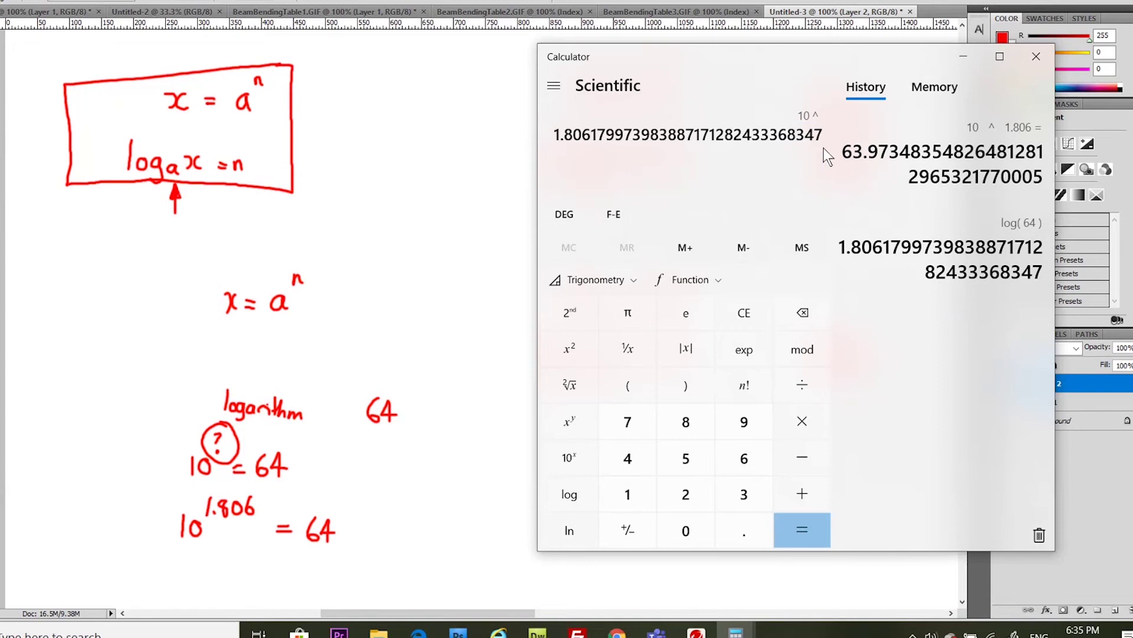
{"action": "key", "text": "Return"}
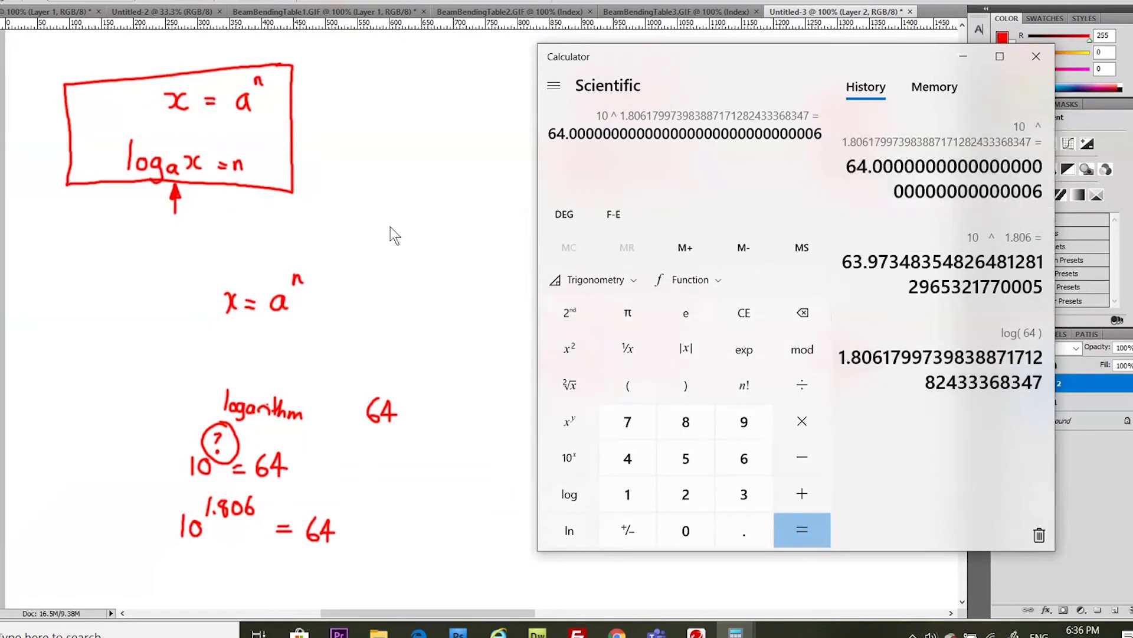
{"action": "left_click", "coordinate": [414, 221]}
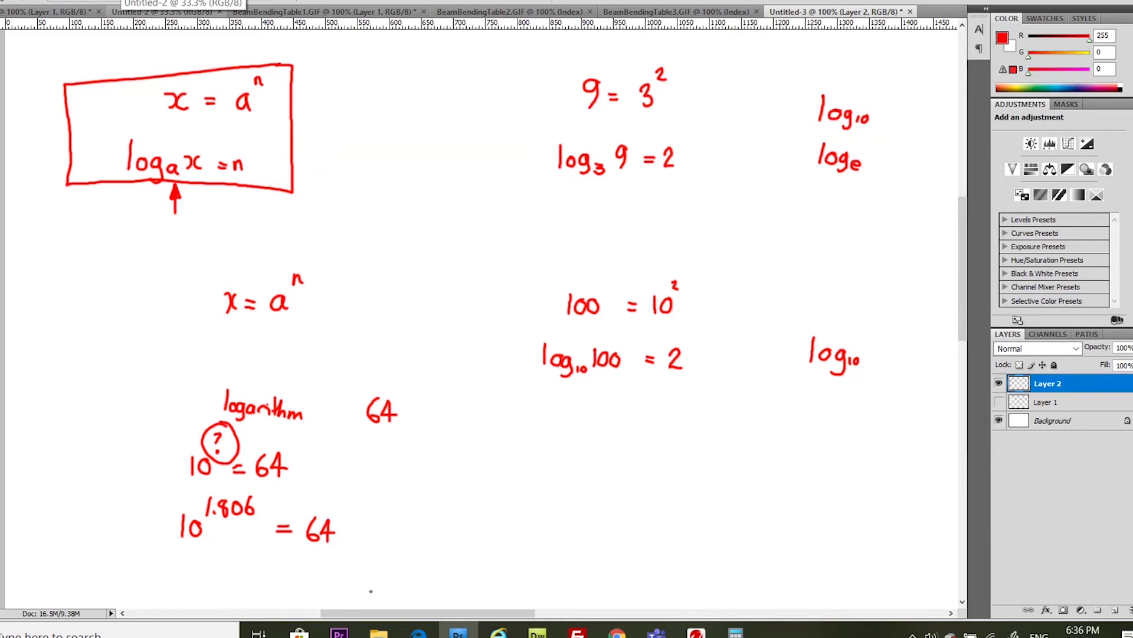
{"action": "mouse_move", "coordinate": [617, 631]}
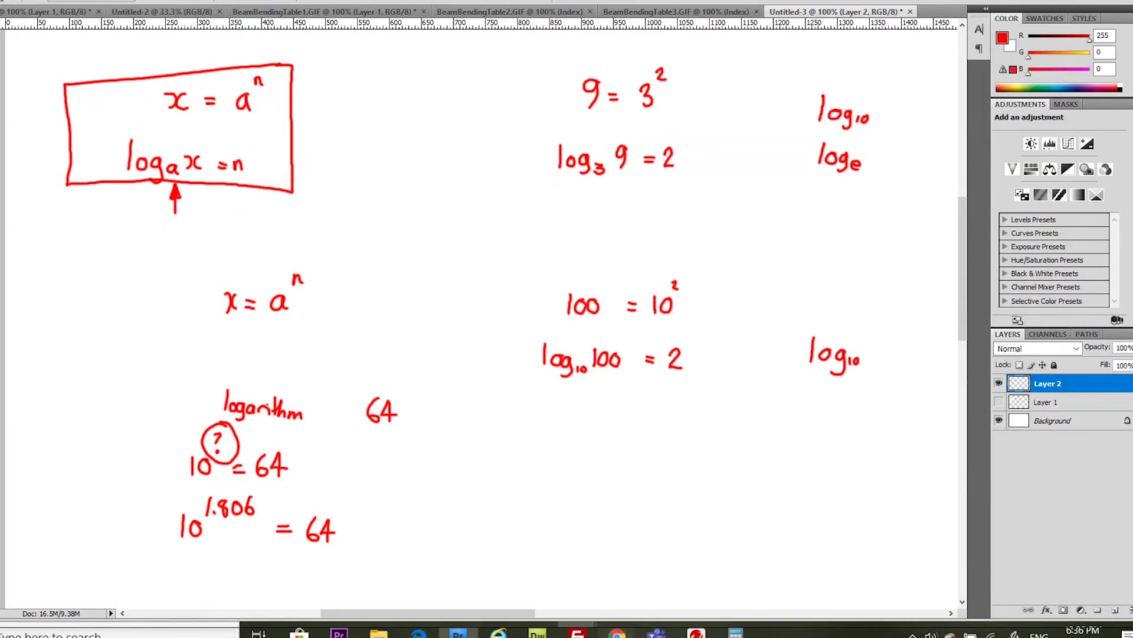
{"action": "mouse_move", "coordinate": [617, 631]}
{"action": "mouse_move", "coordinate": [534, 564]}
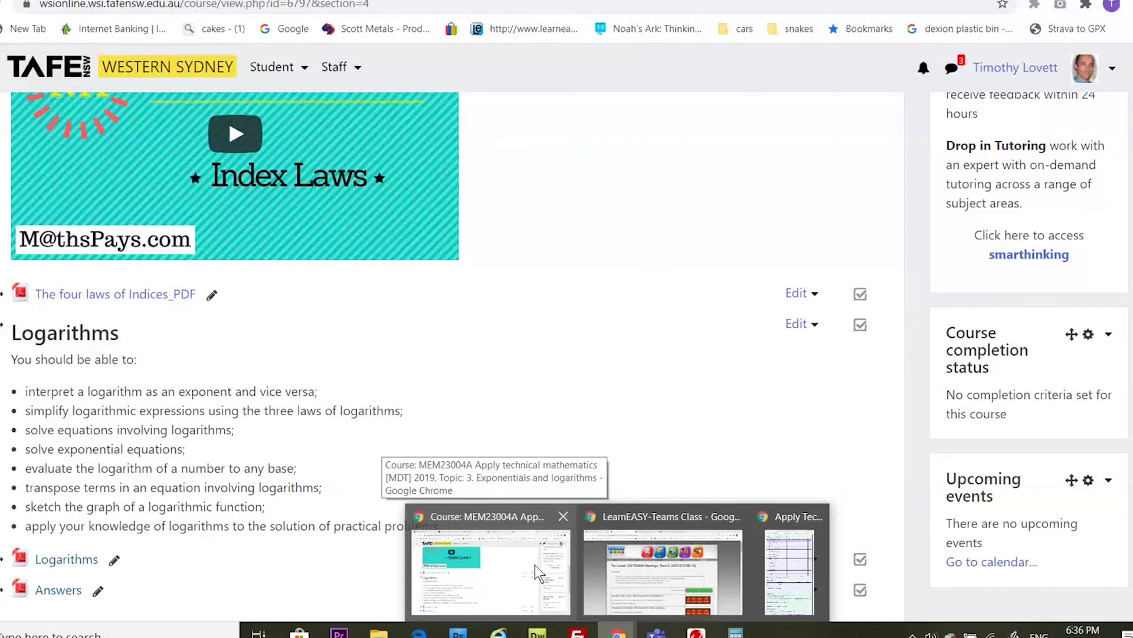
- Move the Chrome 03-logarithms.pdf window to the centre of the screen over the notes
{"action": "mouse_move", "coordinate": [778, 580]}
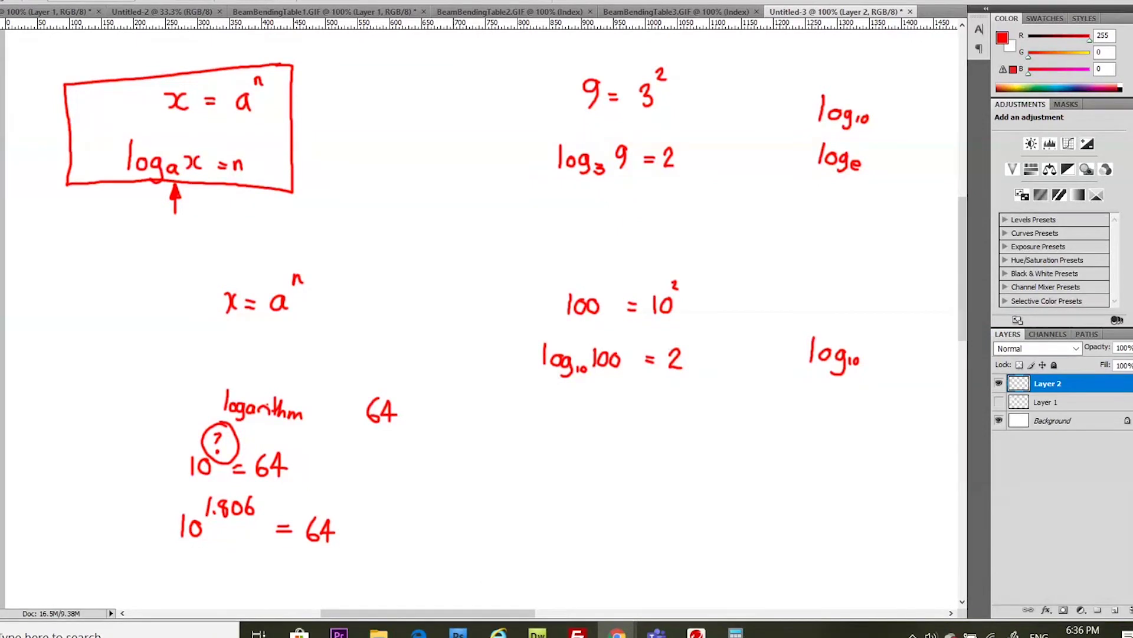
{"action": "left_click_drag", "start_coordinate": [1132, 35], "coordinate": [447, 4]}
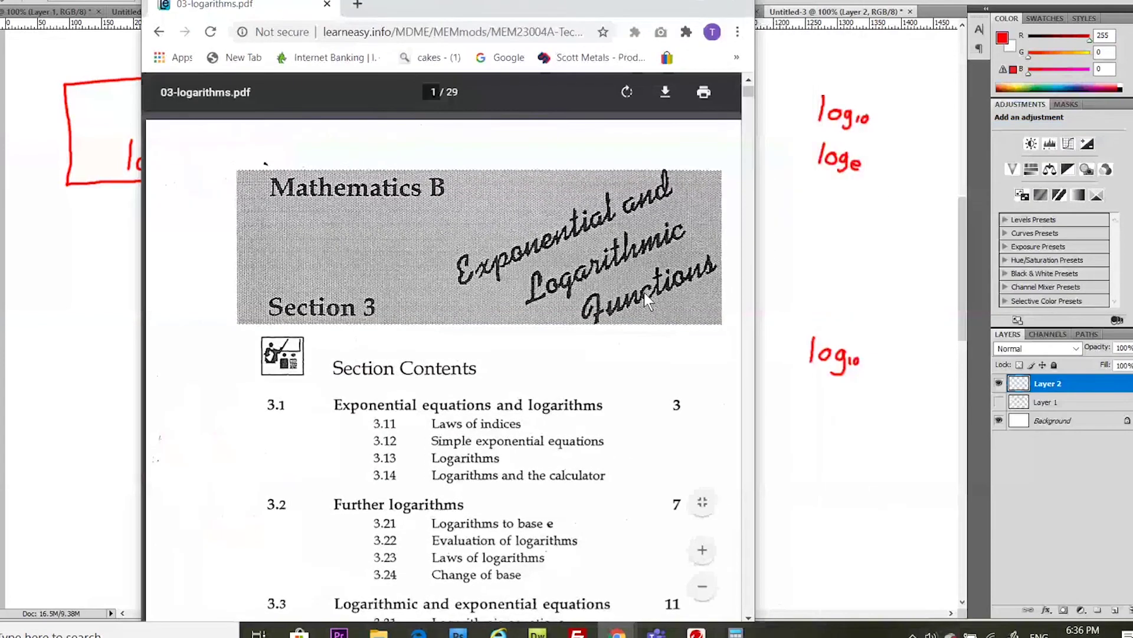
- Scroll the logarithms PDF to page 4/29, section 3.21 Logarithms to base e
{"action": "scroll", "coordinate": [643, 292], "scroll_direction": "down", "scroll_amount": 6}
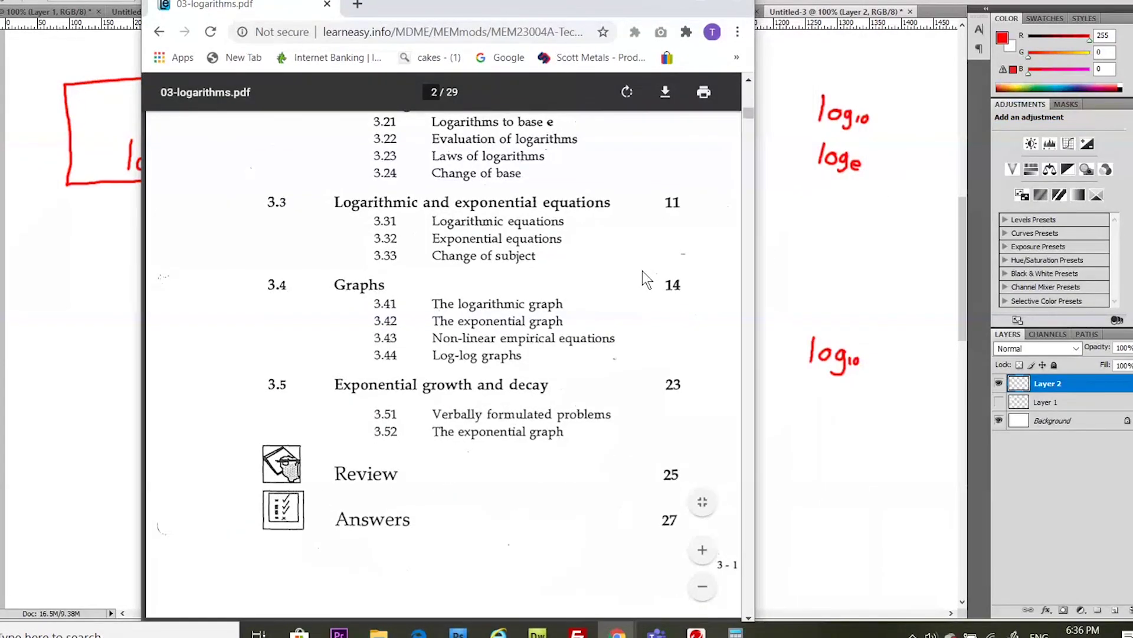
{"action": "scroll", "coordinate": [642, 270], "scroll_direction": "down", "scroll_amount": 8}
{"action": "scroll", "coordinate": [643, 271], "scroll_direction": "down", "scroll_amount": 8}
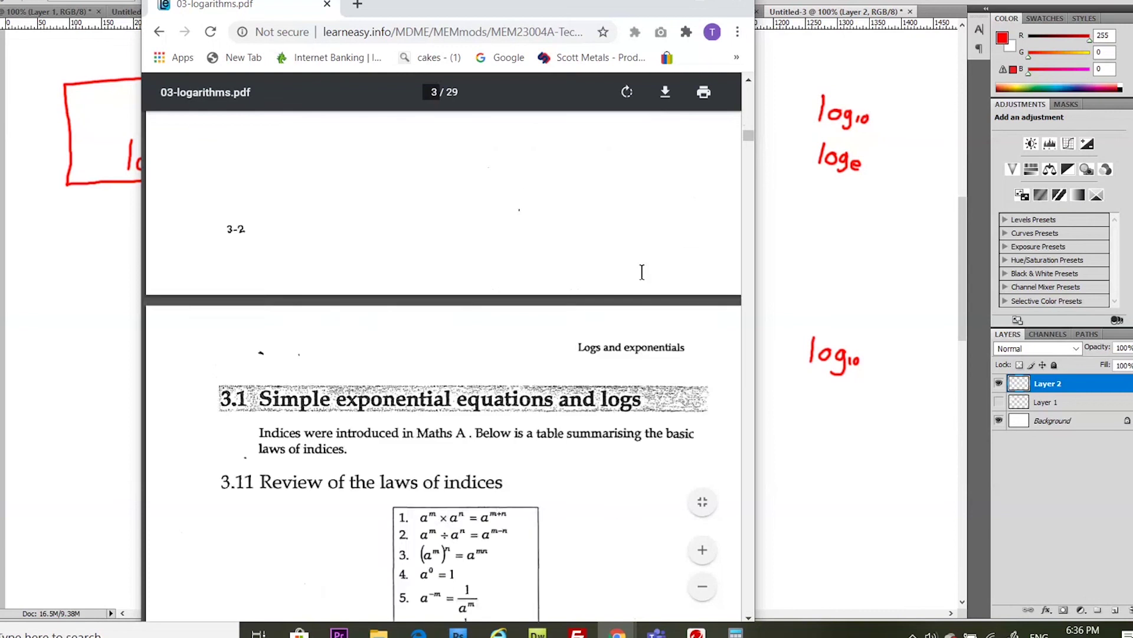
{"action": "scroll", "coordinate": [642, 271], "scroll_direction": "down", "scroll_amount": 10}
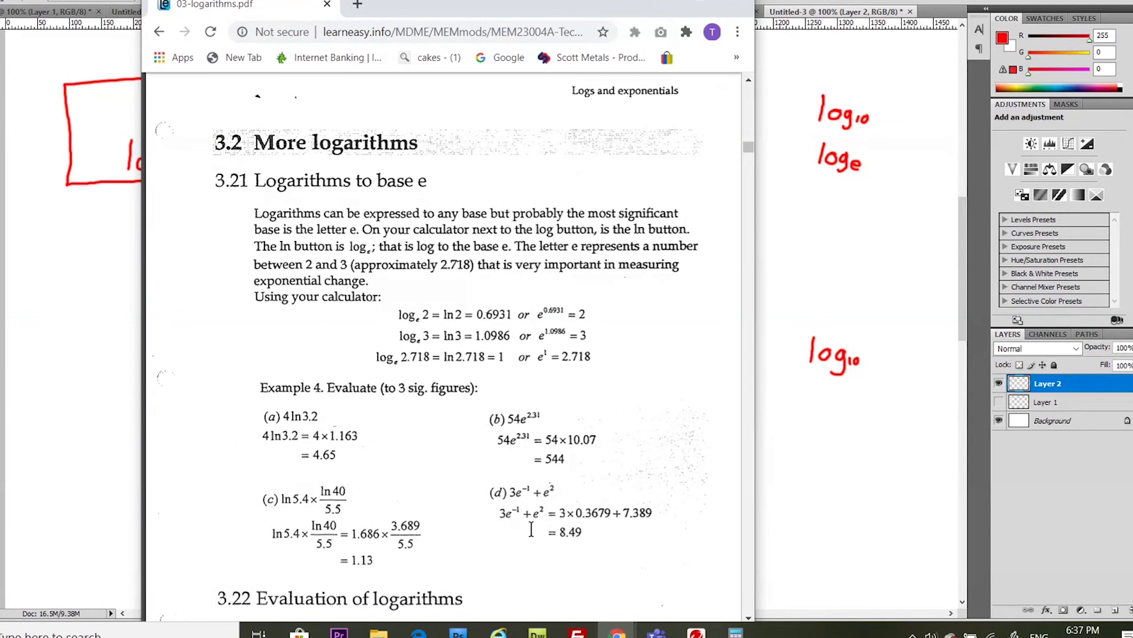
- Bring the scientific calculator to the front and move it to the right side
{"action": "mouse_move", "coordinate": [735, 631]}
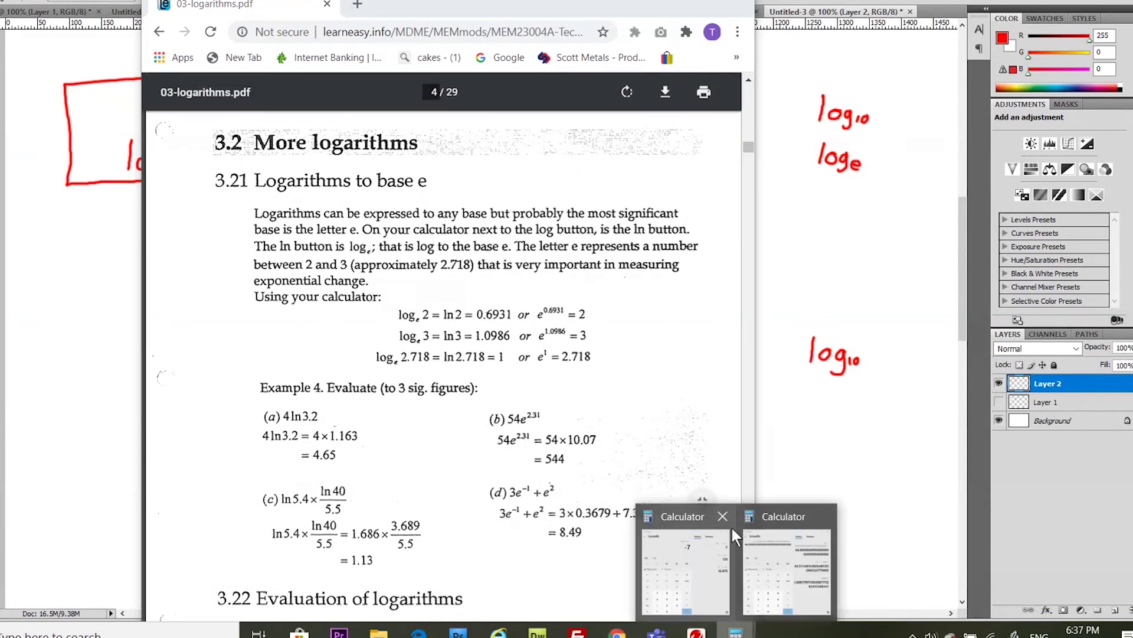
{"action": "left_click", "coordinate": [702, 534]}
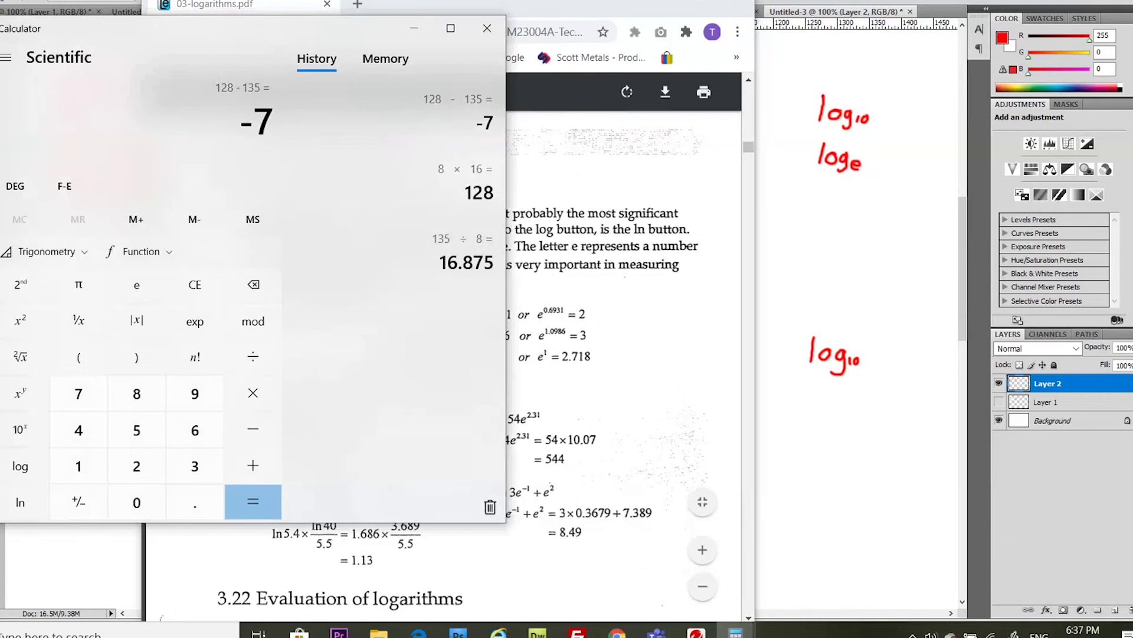
{"action": "left_click_drag", "start_coordinate": [268, 30], "coordinate": [924, 27]}
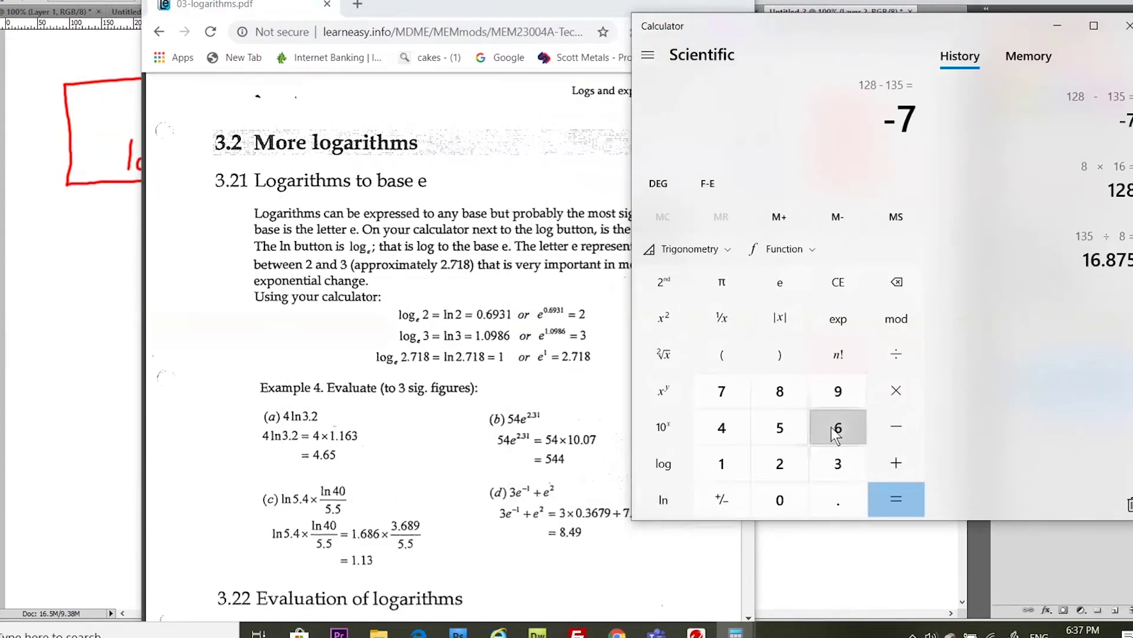
- Compute ln(64) ≈ 4.1589 and subtract 135, then clear and enter the constant e
{"action": "left_click", "coordinate": [832, 427]}
{"action": "left_click", "coordinate": [731, 431]}
{"action": "left_click", "coordinate": [664, 501]}
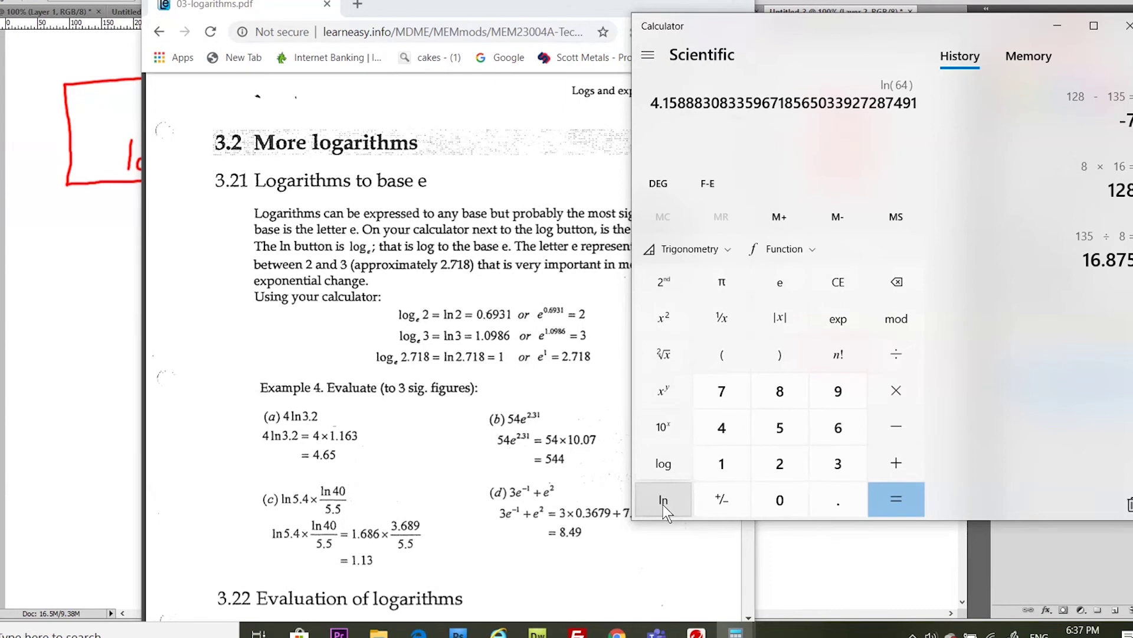
{"action": "type", "text": "-135"}
{"action": "left_click", "coordinate": [905, 497]}
{"action": "key", "text": "Escape"}
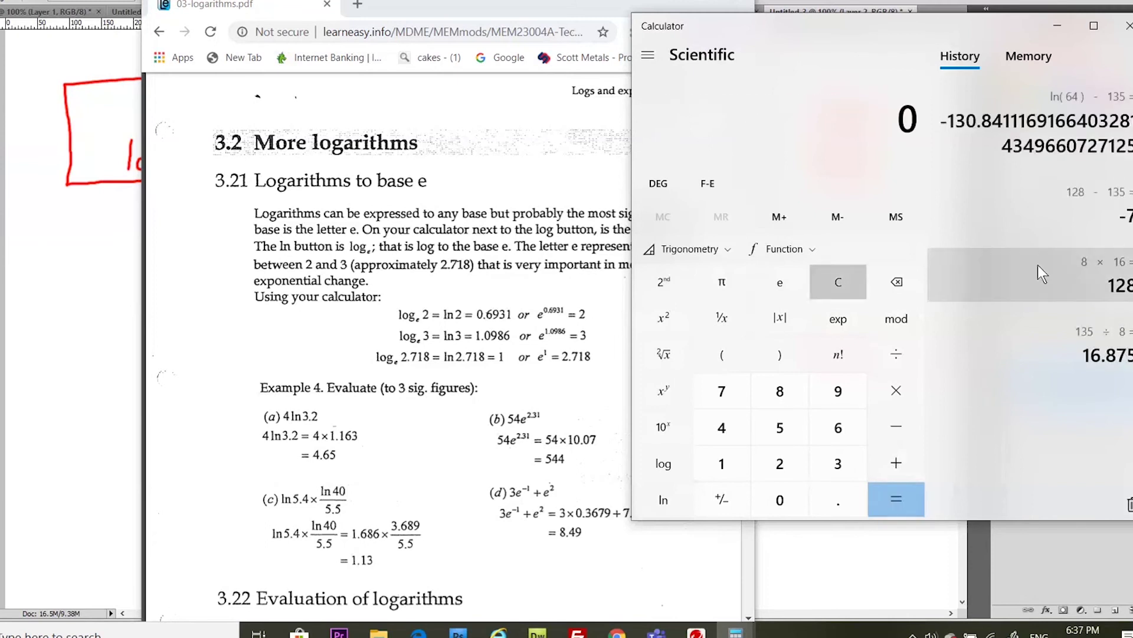
{"action": "left_click", "coordinate": [781, 284]}
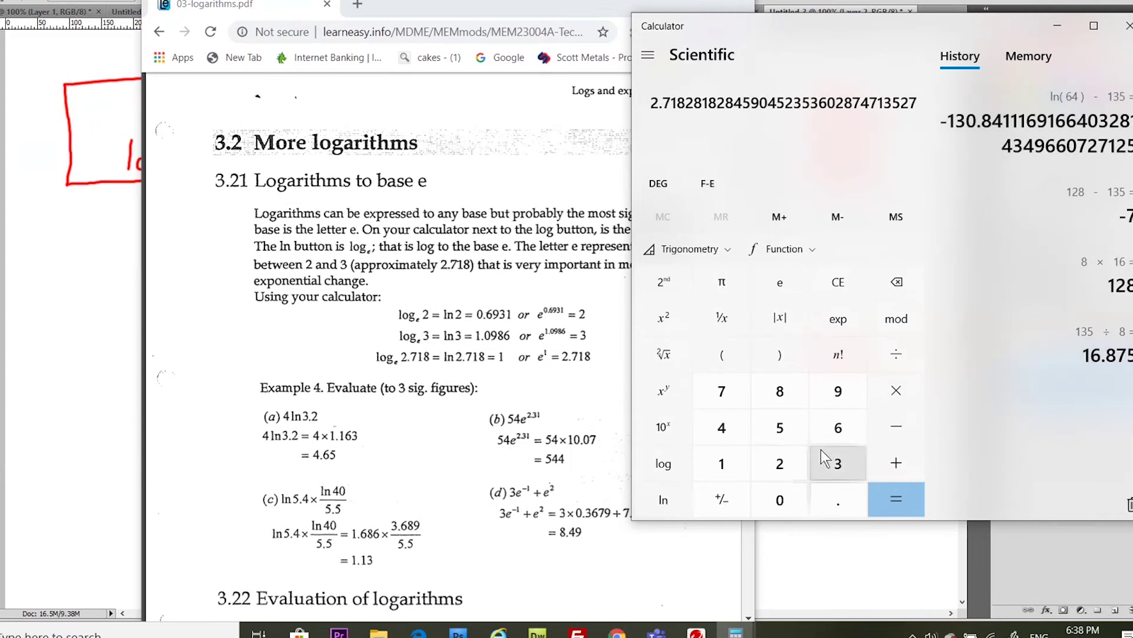
- Compute ln(64) = 4.15888… and select the result for copying
{"action": "left_click", "coordinate": [838, 430]}
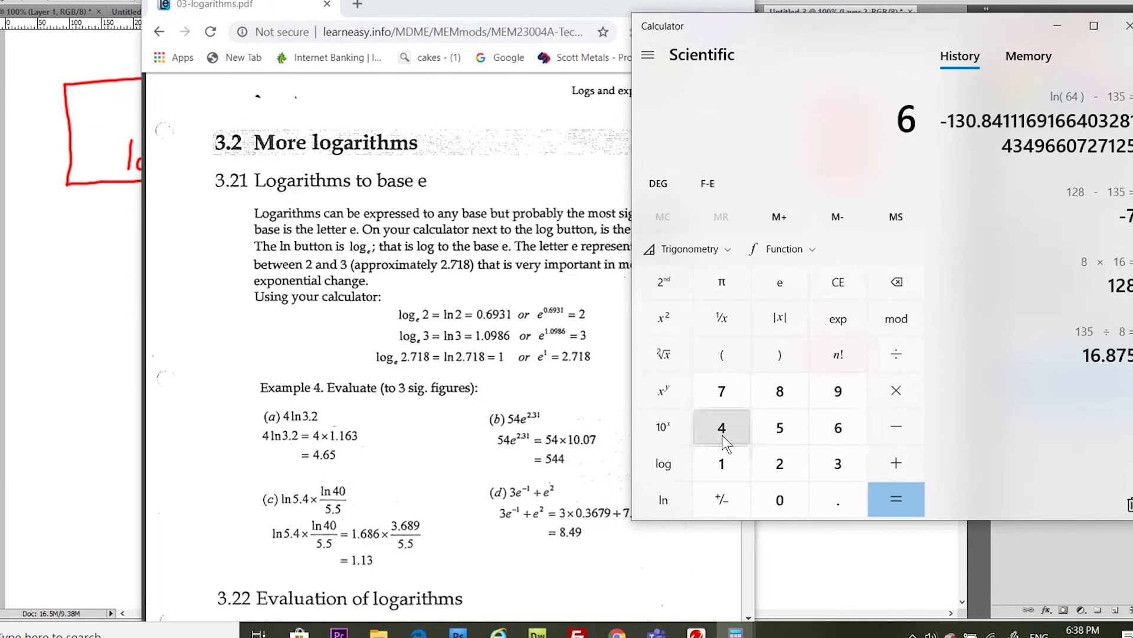
{"action": "left_click", "coordinate": [725, 441]}
{"action": "left_click", "coordinate": [662, 501]}
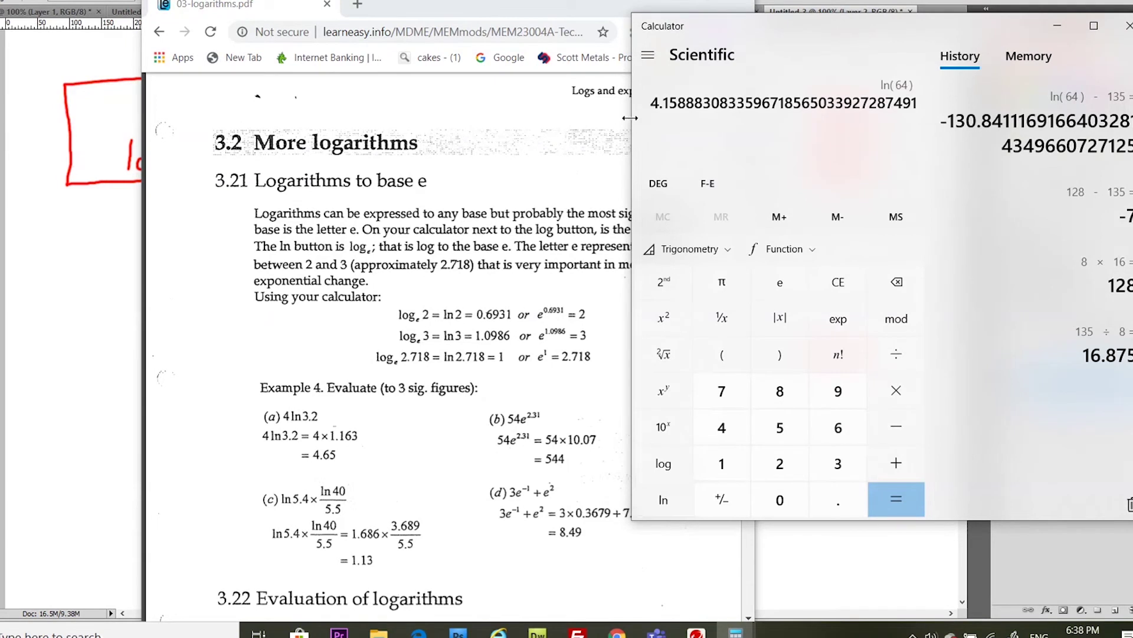
{"action": "left_click_drag", "start_coordinate": [657, 101], "coordinate": [845, 98]}
{"action": "key", "text": "ctrl+c"}
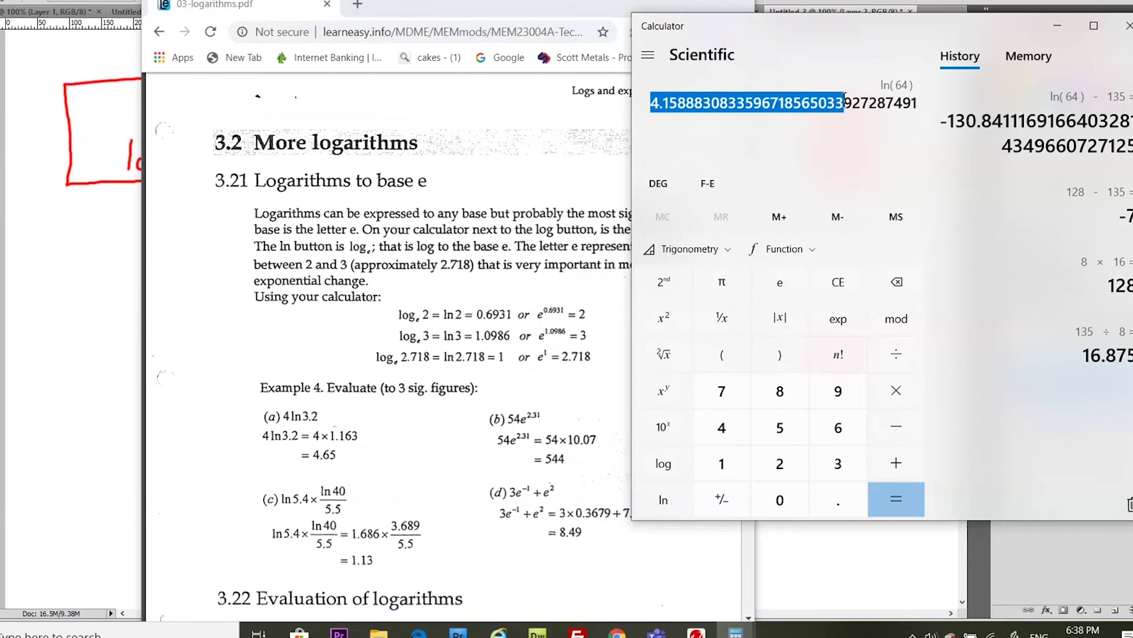
- Raise e to the pasted ln(64) value with x^y and evaluate it
{"action": "left_click", "coordinate": [980, 274]}
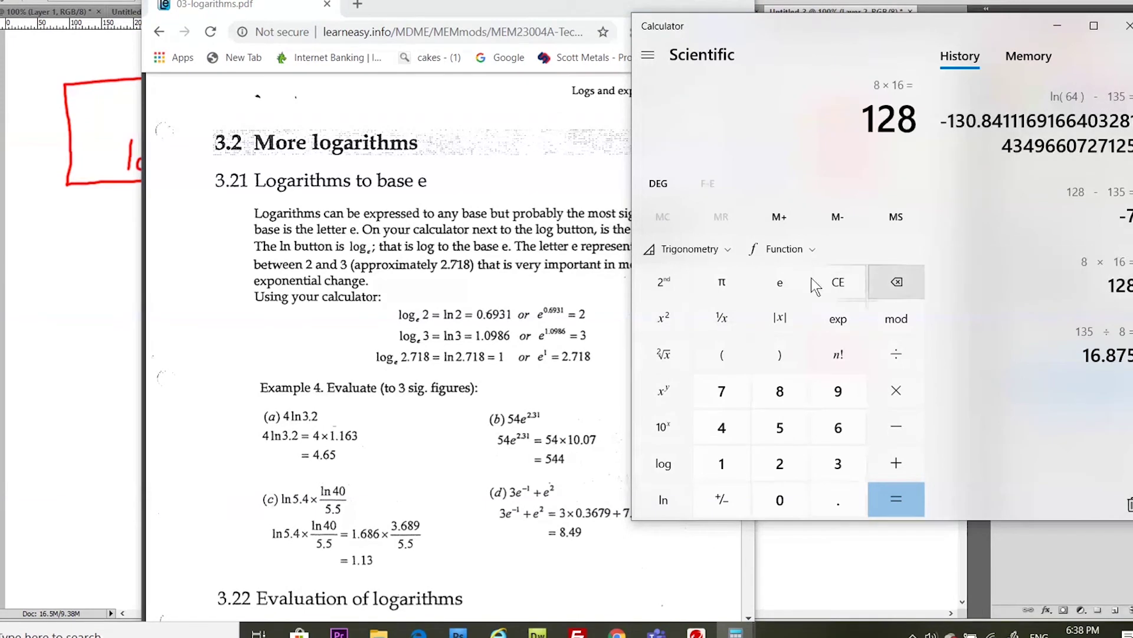
{"action": "left_click", "coordinate": [780, 282]}
{"action": "left_click", "coordinate": [665, 391]}
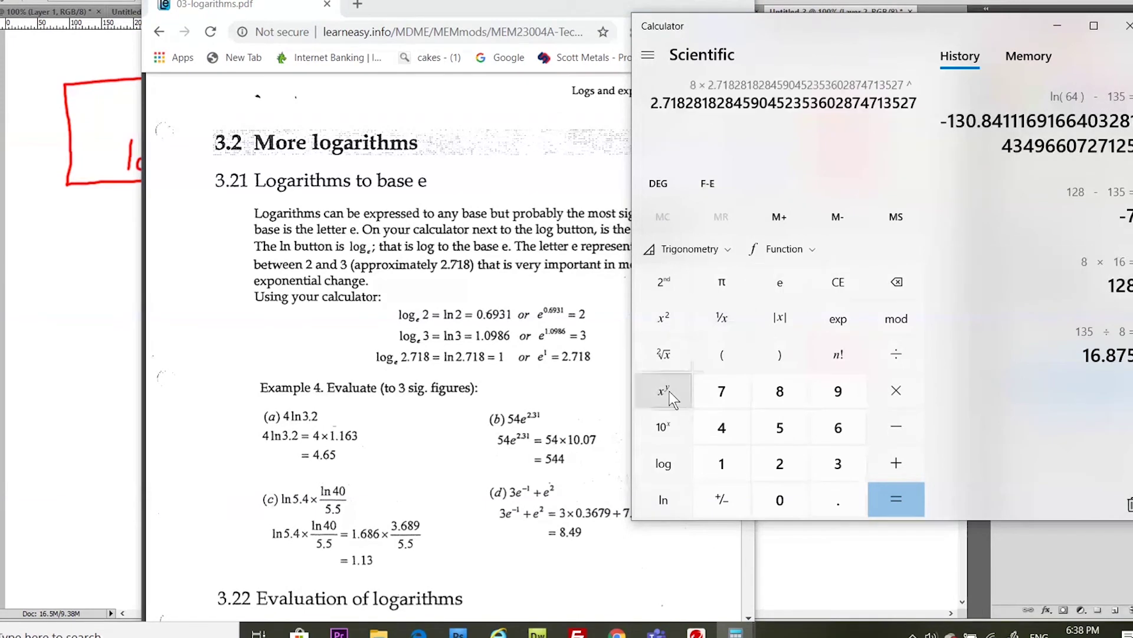
{"action": "key", "text": "ctrl+v"}
{"action": "key", "text": "Return"}
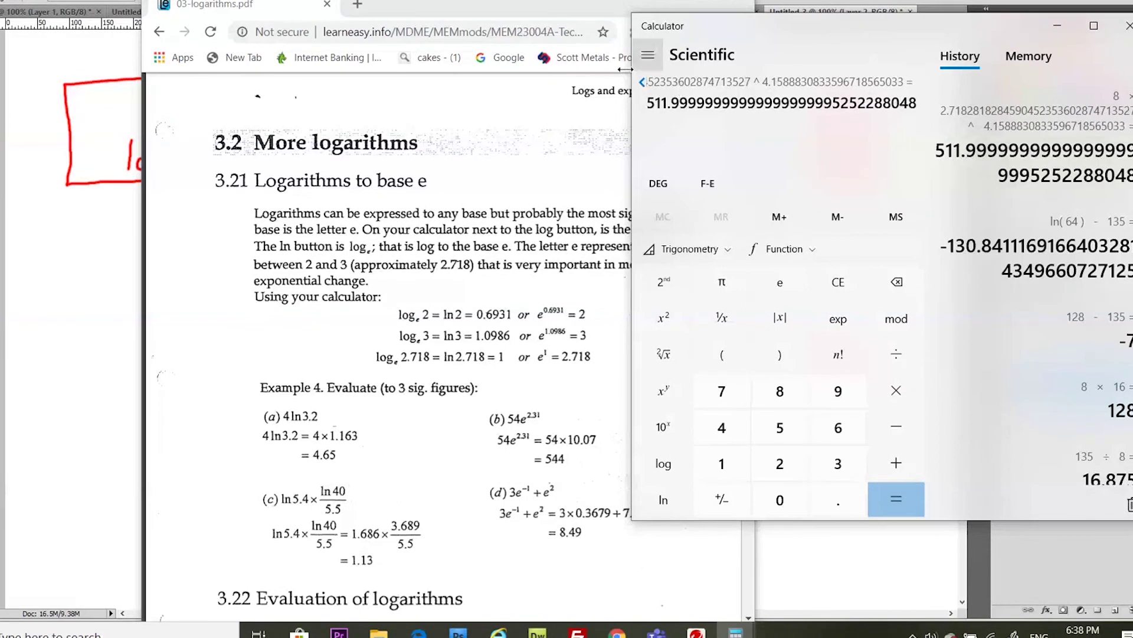
{"action": "left_click", "coordinate": [641, 82]}
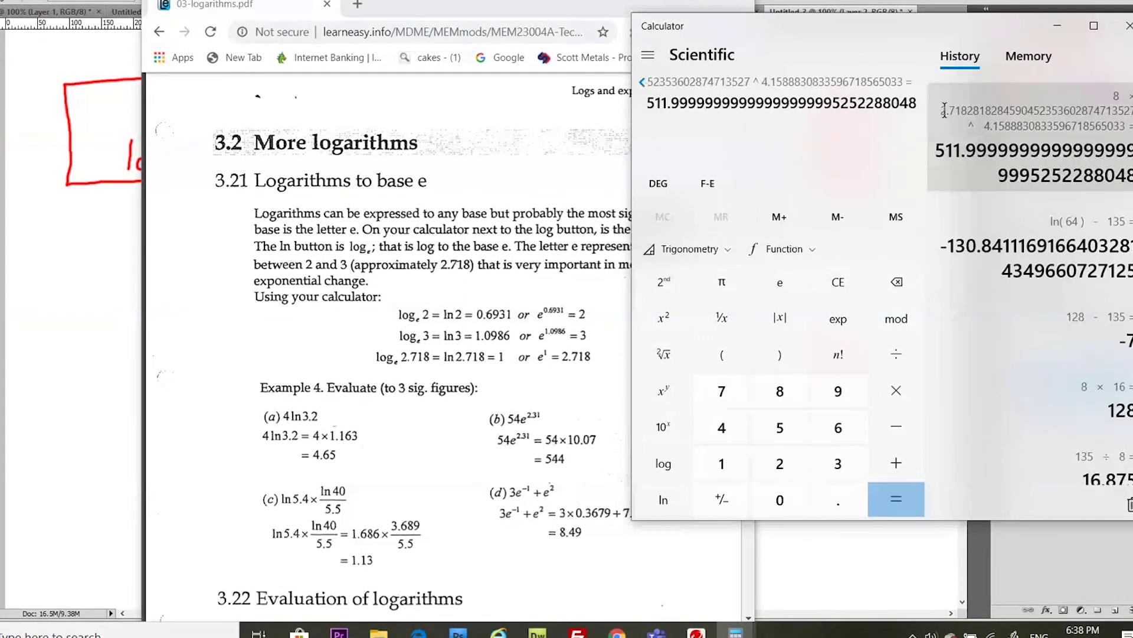
- Recompute e^4.15888… using ^ to get 63.9999…, and bring the logarithms PDF back in front
{"action": "key", "text": "Escape"}
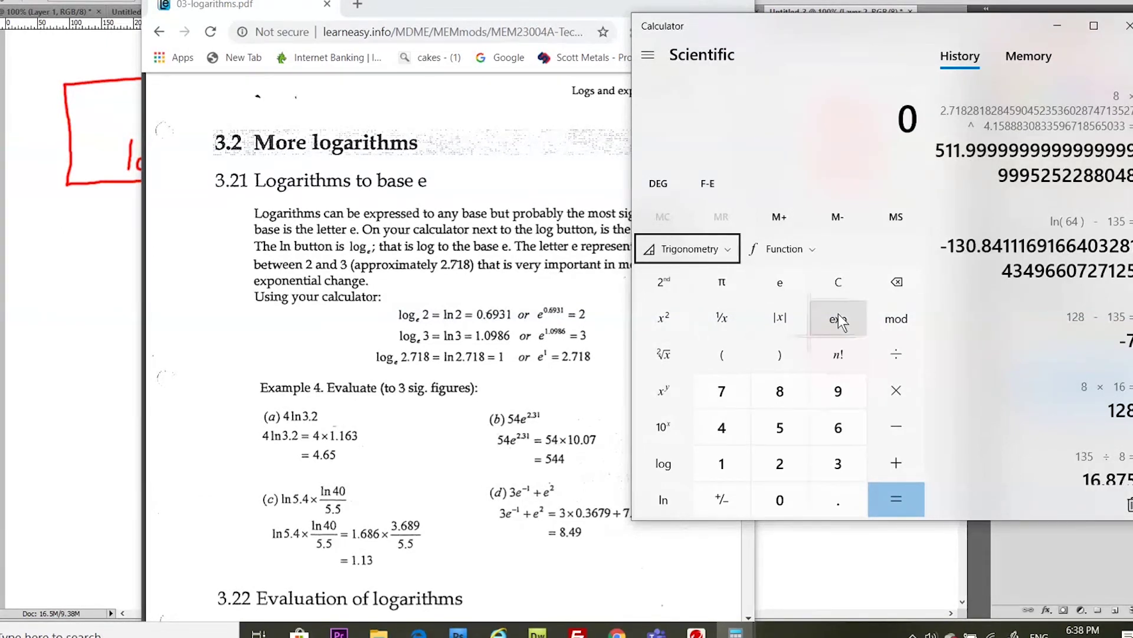
{"action": "left_click", "coordinate": [779, 281]}
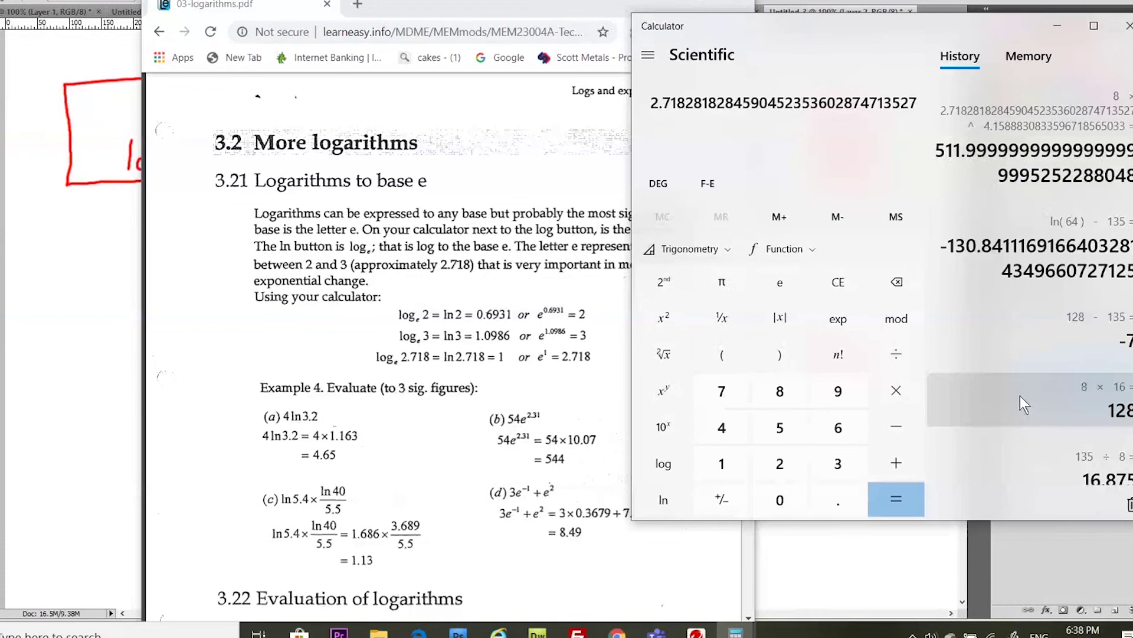
{"action": "key", "text": "shift+6"}
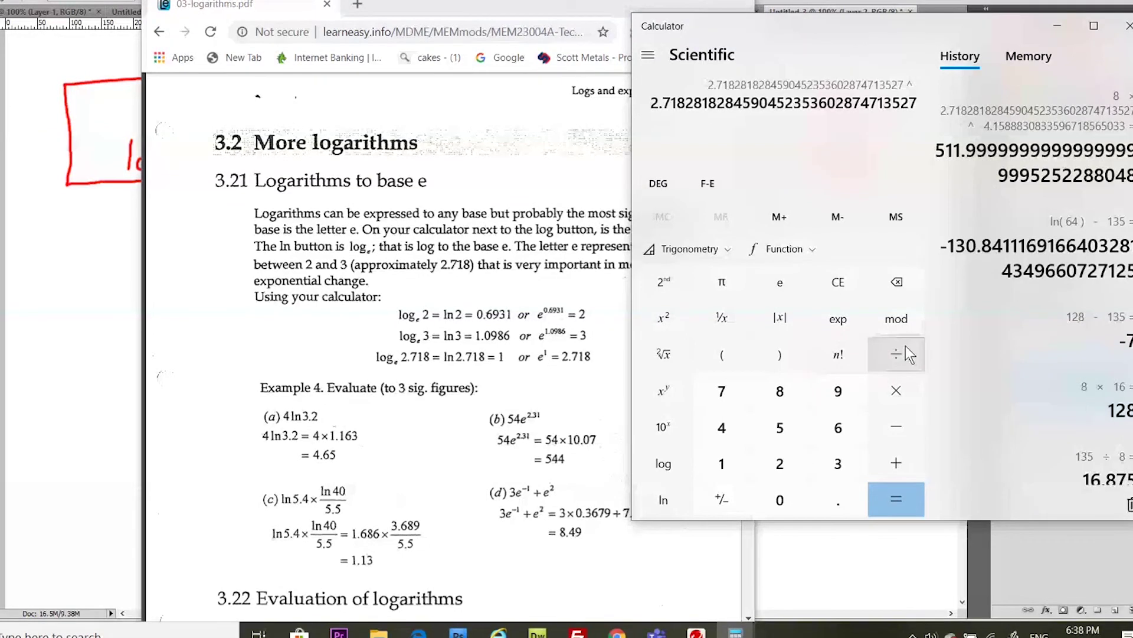
{"action": "key", "text": "ctrl+v"}
{"action": "key", "text": "Return"}
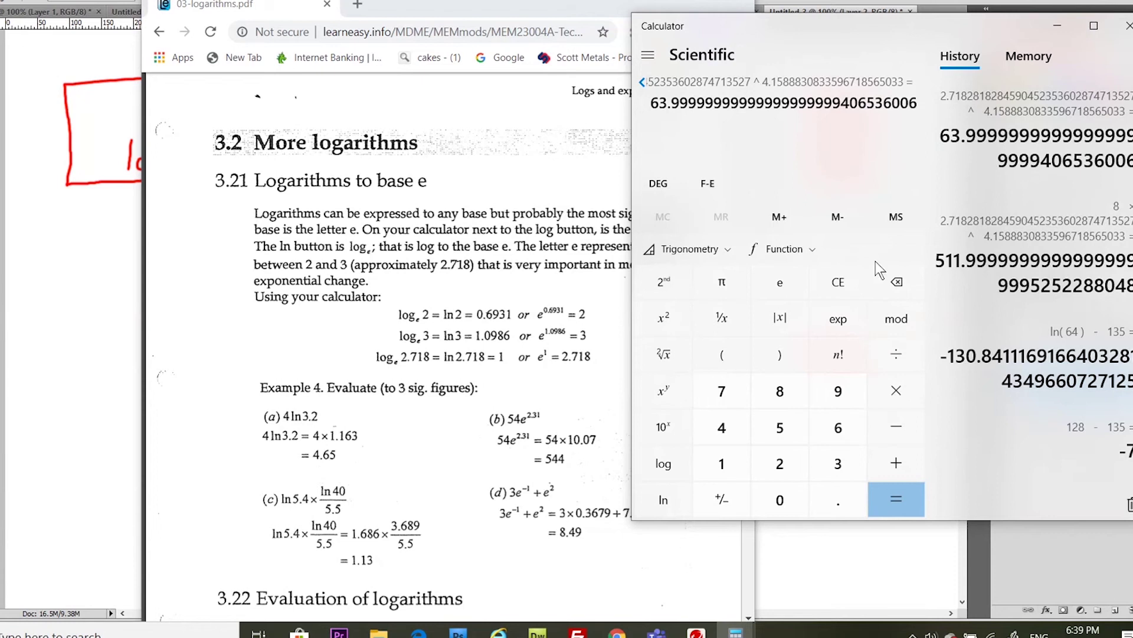
{"action": "left_click", "coordinate": [442, 105]}
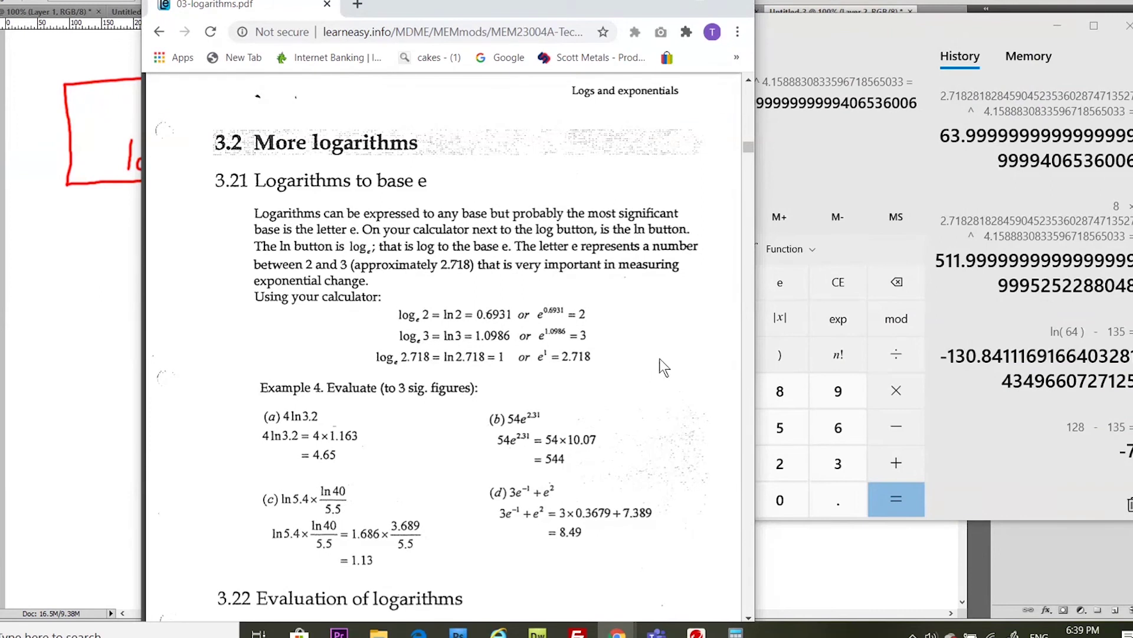
- Scroll the PDF from section 3.21 through 3.22 to the start of 3.23 Laws of logarithms
{"action": "scroll", "coordinate": [660, 359], "scroll_direction": "down", "scroll_amount": 4}
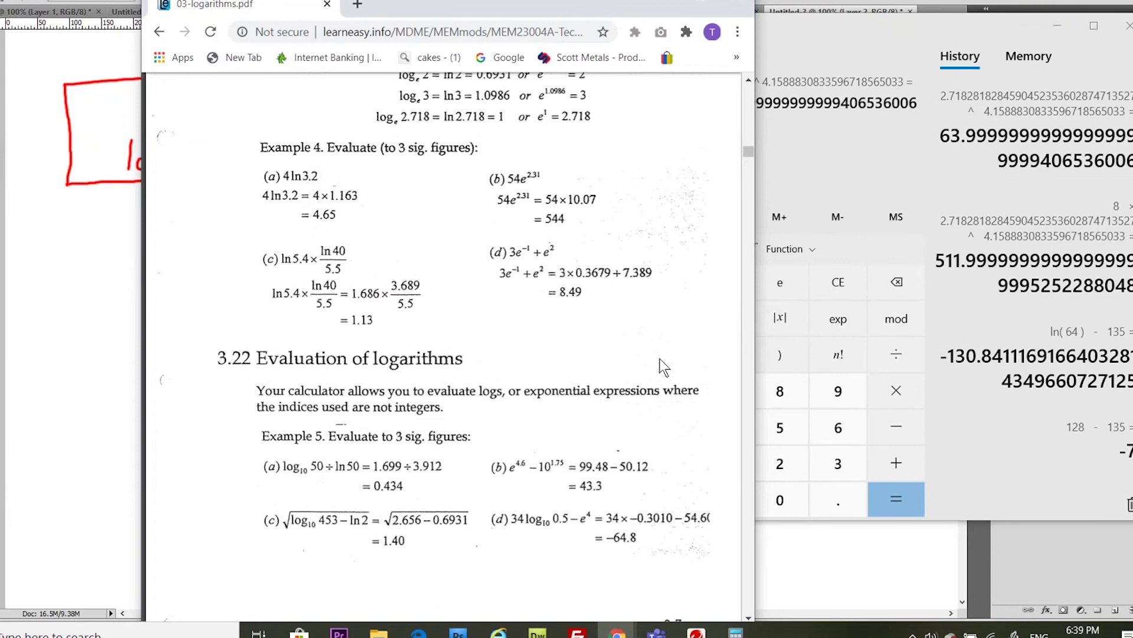
{"action": "scroll", "coordinate": [660, 359], "scroll_direction": "up", "scroll_amount": 1}
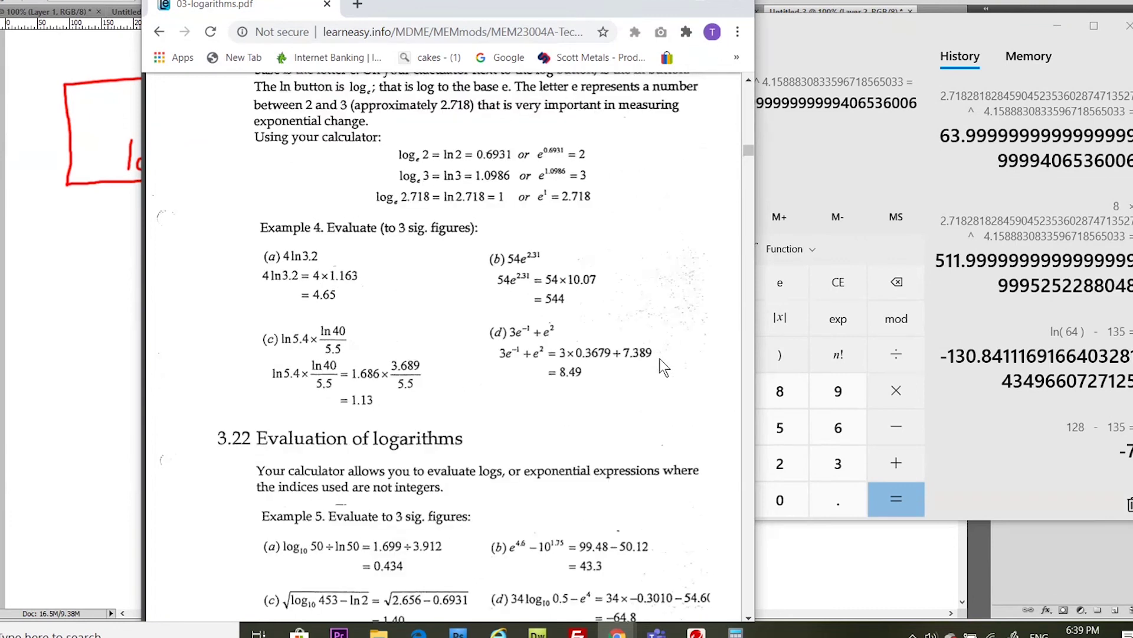
{"action": "scroll", "coordinate": [660, 359], "scroll_direction": "up", "scroll_amount": 1}
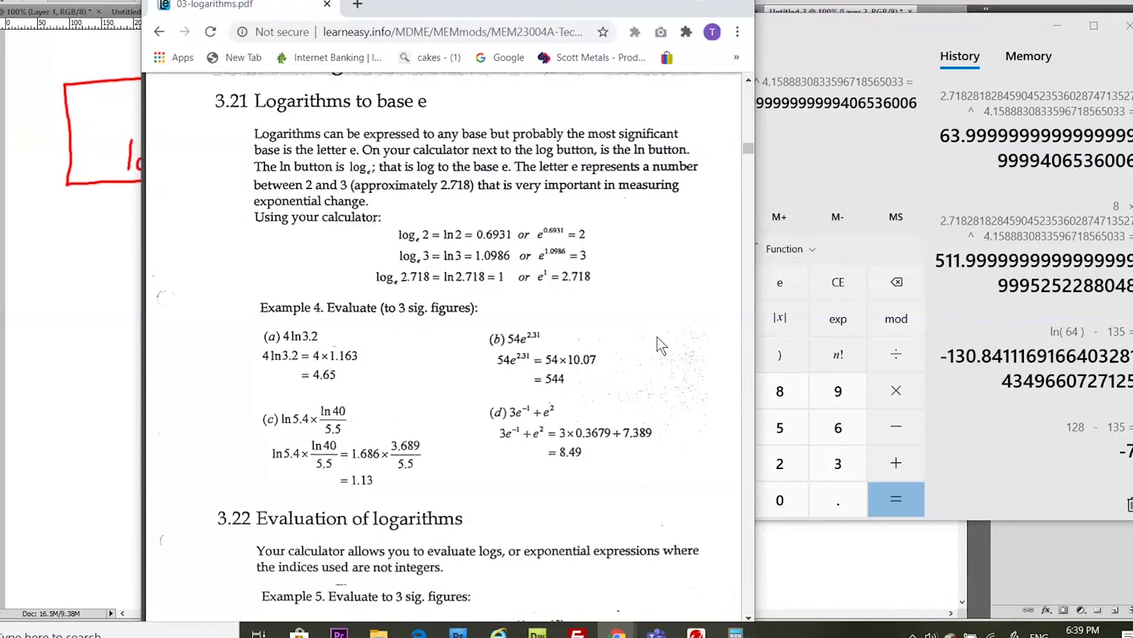
{"action": "scroll", "coordinate": [657, 336], "scroll_direction": "down", "scroll_amount": 5}
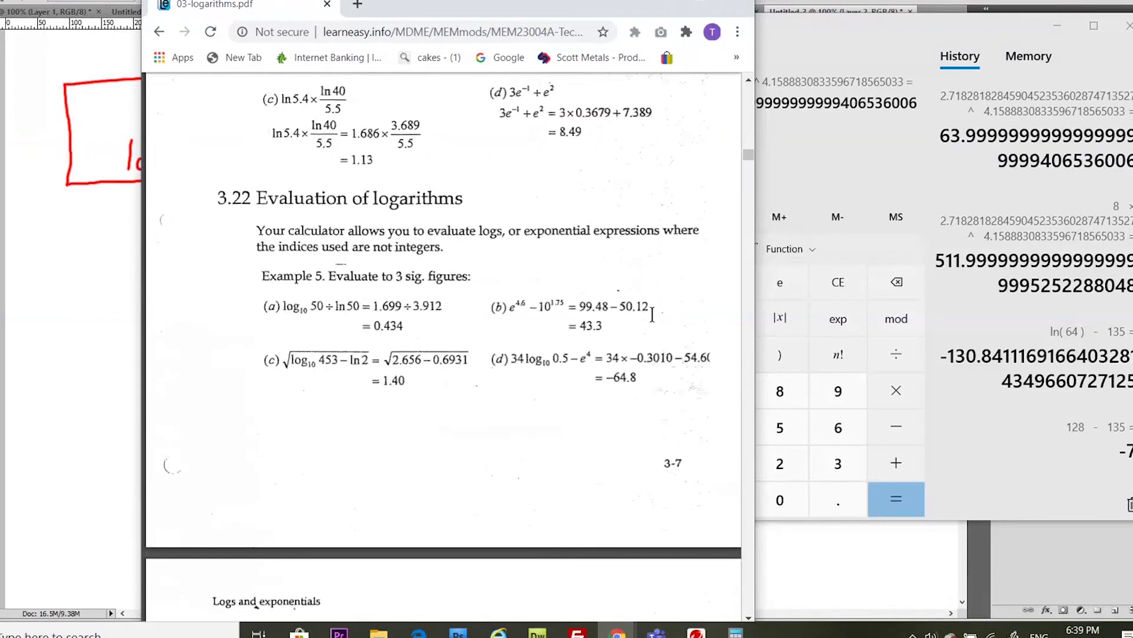
{"action": "scroll", "coordinate": [661, 274], "scroll_direction": "up", "scroll_amount": 1}
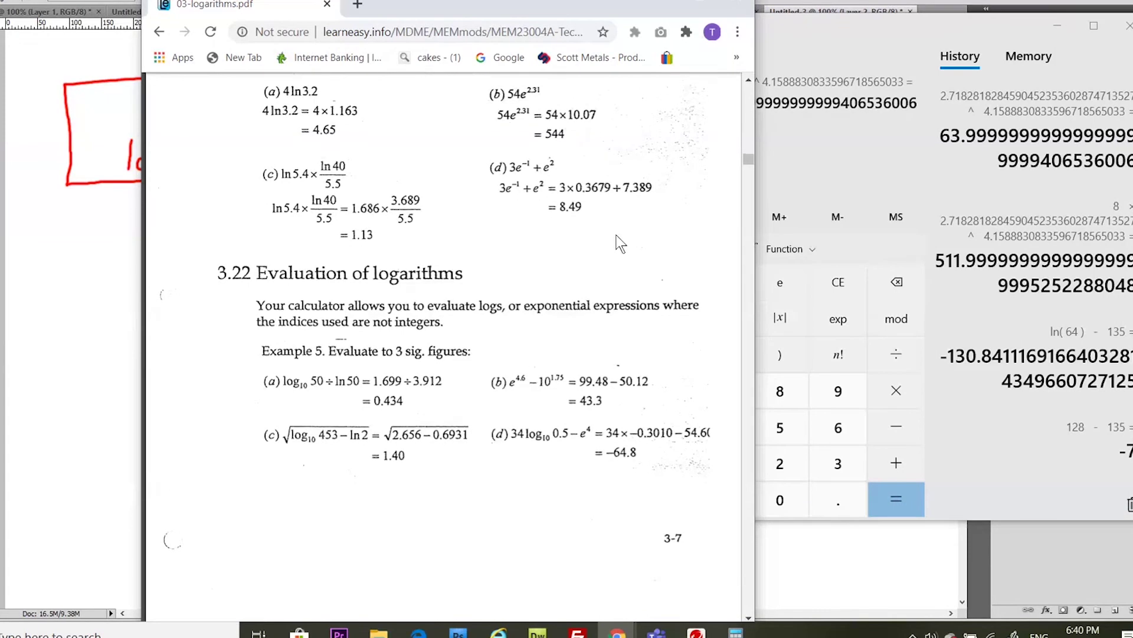
{"action": "scroll", "coordinate": [616, 235], "scroll_direction": "down", "scroll_amount": 5}
- Scroll to section 3.23 and highlight A×B and log A in the first law
{"action": "scroll", "coordinate": [617, 235], "scroll_direction": "down", "scroll_amount": 2}
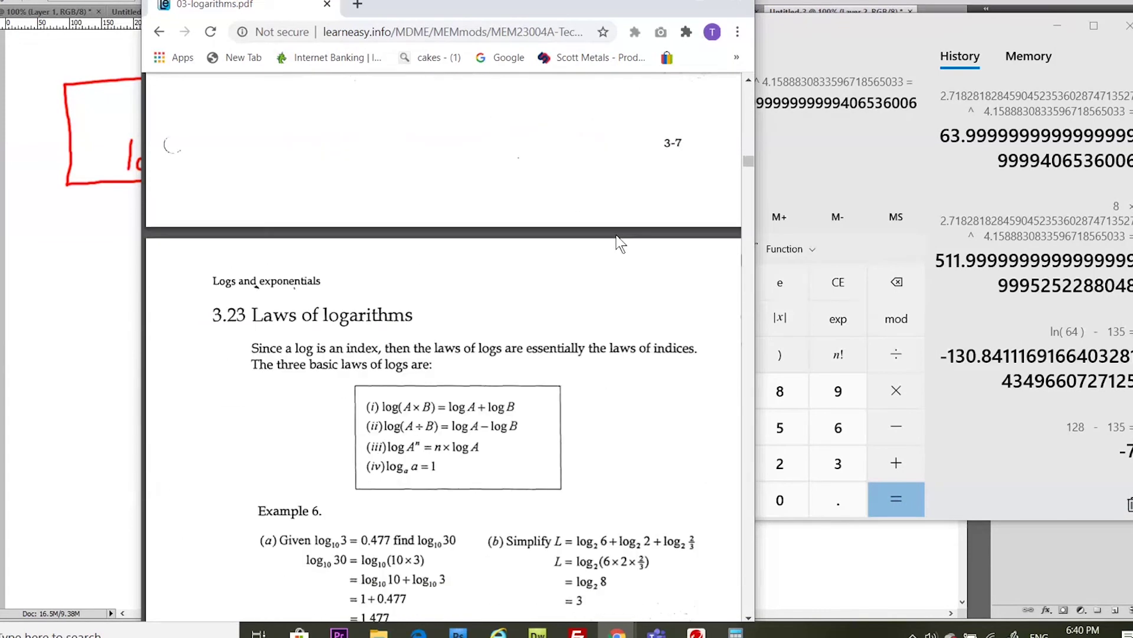
{"action": "scroll", "coordinate": [620, 225], "scroll_direction": "down", "scroll_amount": 2}
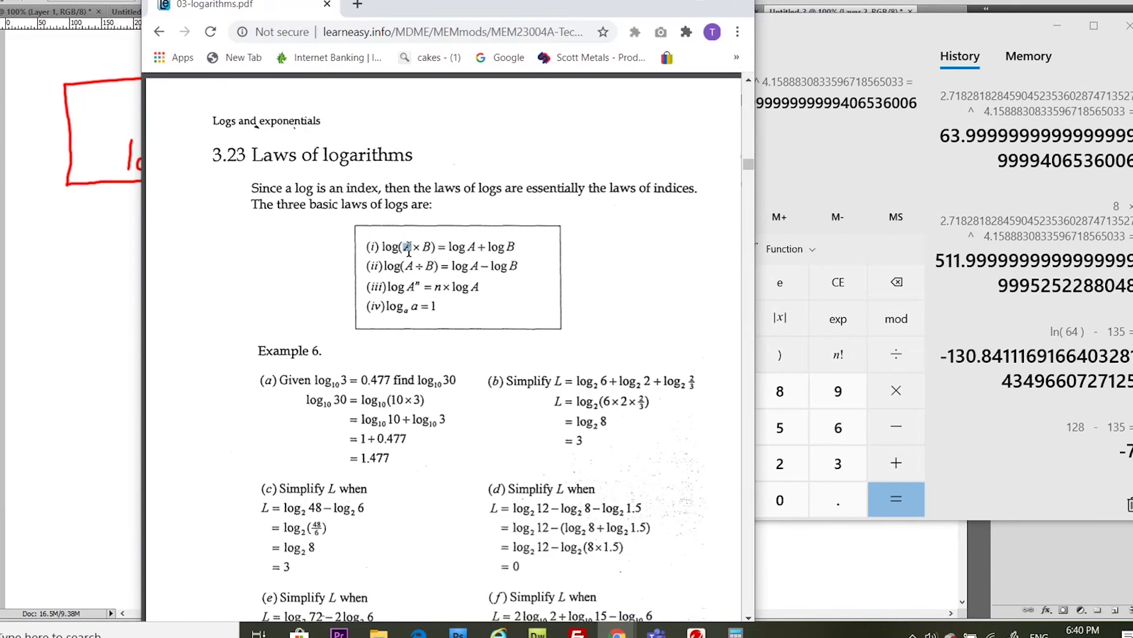
{"action": "left_click_drag", "start_coordinate": [406, 247], "coordinate": [429, 253]}
{"action": "left_click_drag", "start_coordinate": [448, 246], "coordinate": [516, 249]}
- Highlight the 10 subscript, log₁₀30 and log₁₀10 in Example 6 (a)
{"action": "left_click", "coordinate": [344, 377]}
{"action": "left_click_drag", "start_coordinate": [365, 378], "coordinate": [340, 385]}
{"action": "left_click_drag", "start_coordinate": [455, 378], "coordinate": [424, 400]}
{"action": "mouse_move", "coordinate": [404, 420]}
{"action": "left_mouse_down"}
{"action": "mouse_move", "coordinate": [365, 422]}
{"action": "mouse_move", "coordinate": [388, 420]}
{"action": "left_mouse_up"}
- Scroll the PDF down to section 3.24 Change of base
{"action": "scroll", "coordinate": [662, 318], "scroll_direction": "down", "scroll_amount": 5}
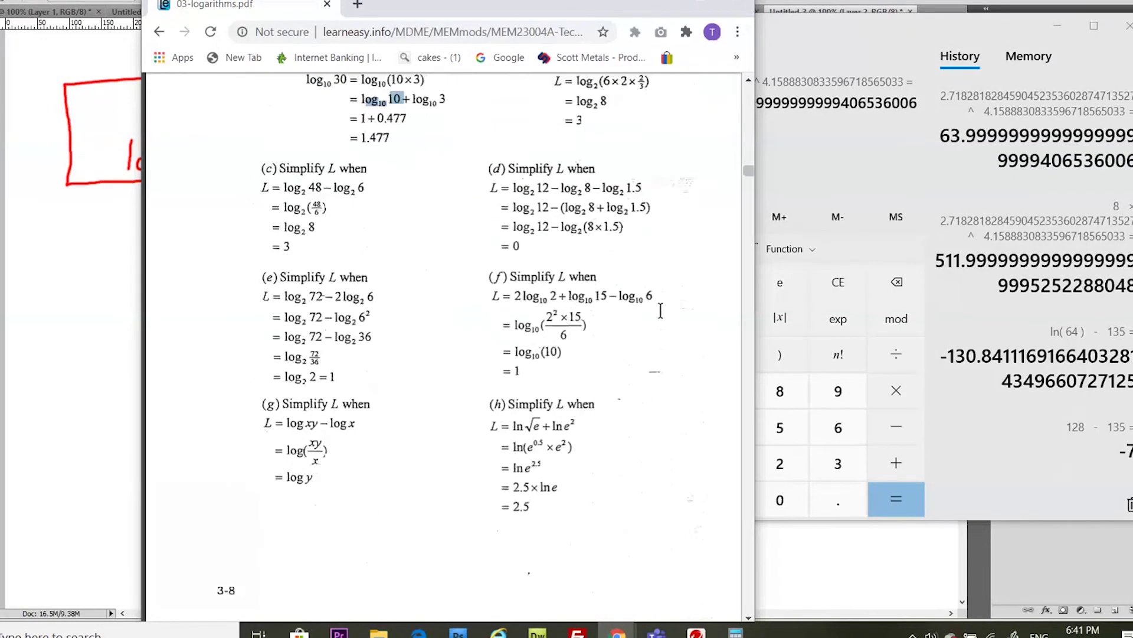
{"action": "scroll", "coordinate": [661, 311], "scroll_direction": "down", "scroll_amount": 7}
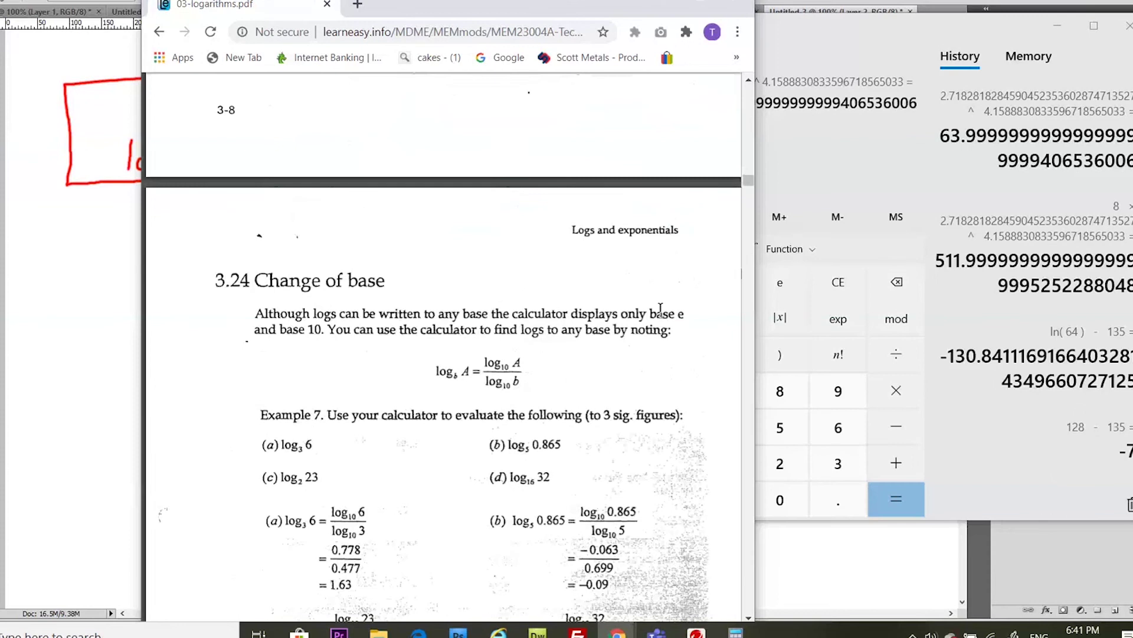
{"action": "scroll", "coordinate": [660, 311], "scroll_direction": "down", "scroll_amount": 1}
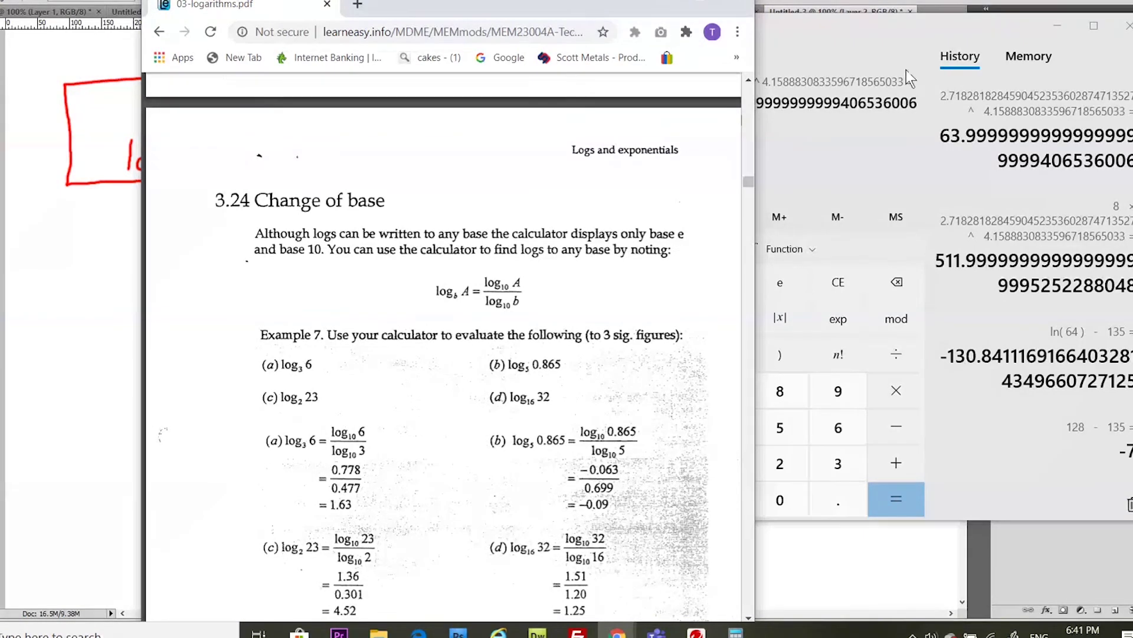
- Drag the Chrome window off-screen and minimize Calculator to reveal the Photoshop notes
{"action": "left_click_drag", "start_coordinate": [499, 10], "coordinate": [1130, 4]}
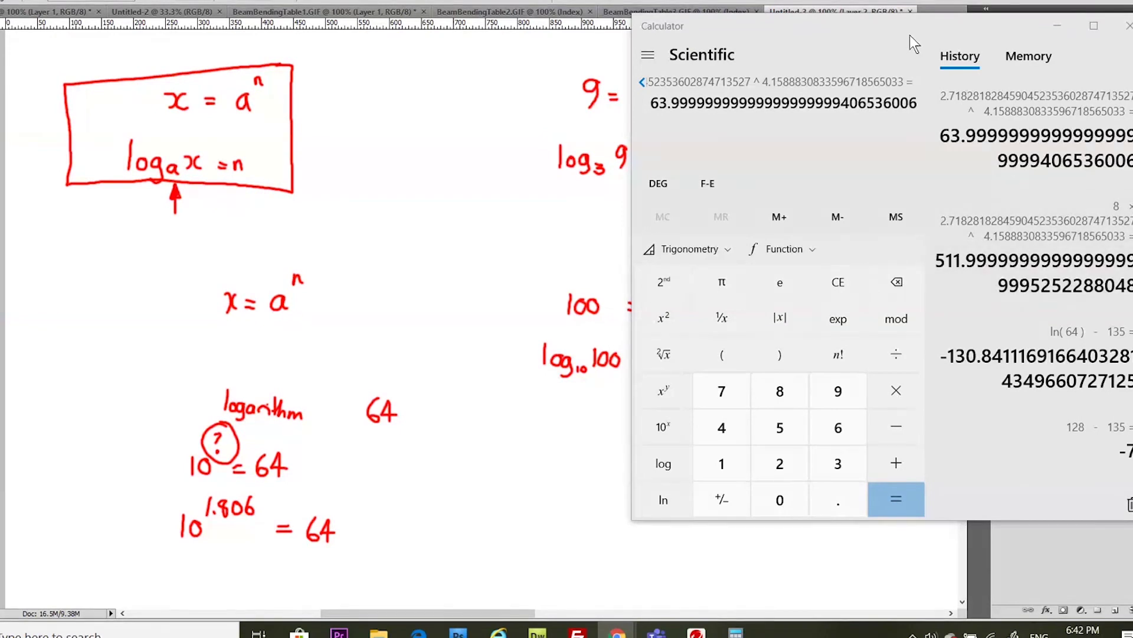
{"action": "left_click_drag", "start_coordinate": [910, 29], "coordinate": [937, 31]}
{"action": "left_click", "coordinate": [1069, 25]}
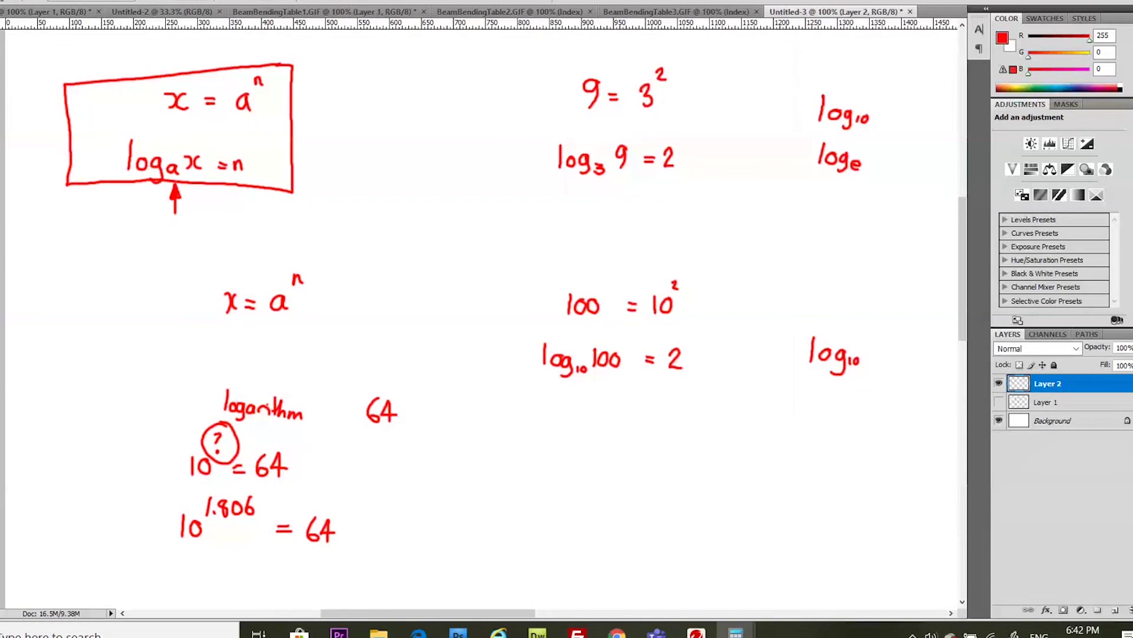
- Hide Layer 2's handwritten notes and add a new empty Layer 3
{"action": "left_click", "coordinate": [999, 384]}
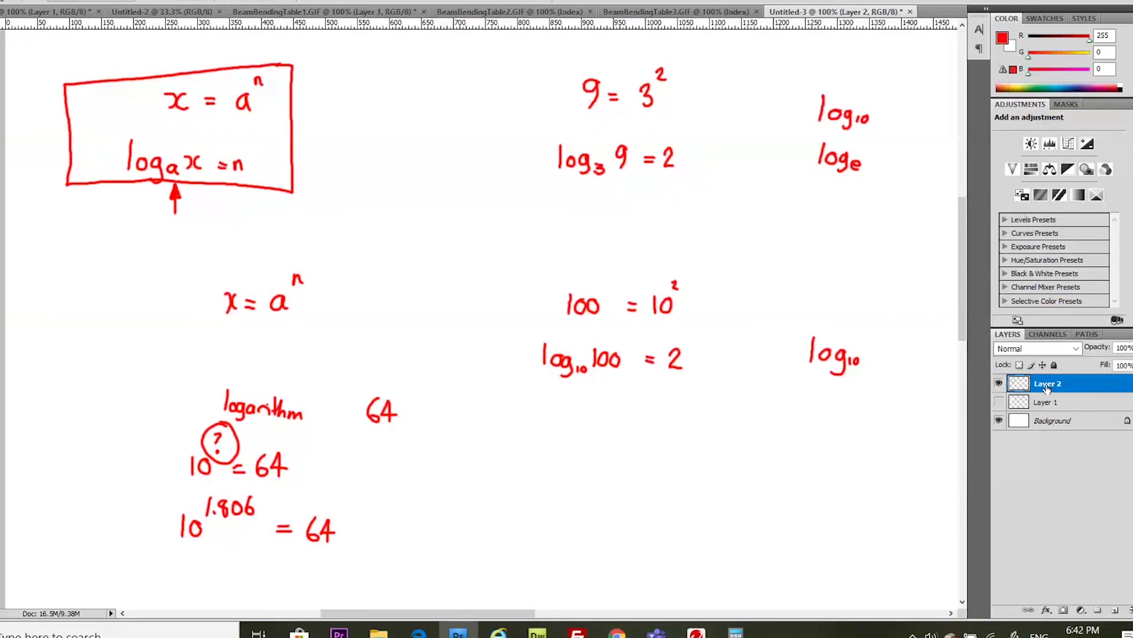
{"action": "left_click", "coordinate": [998, 385]}
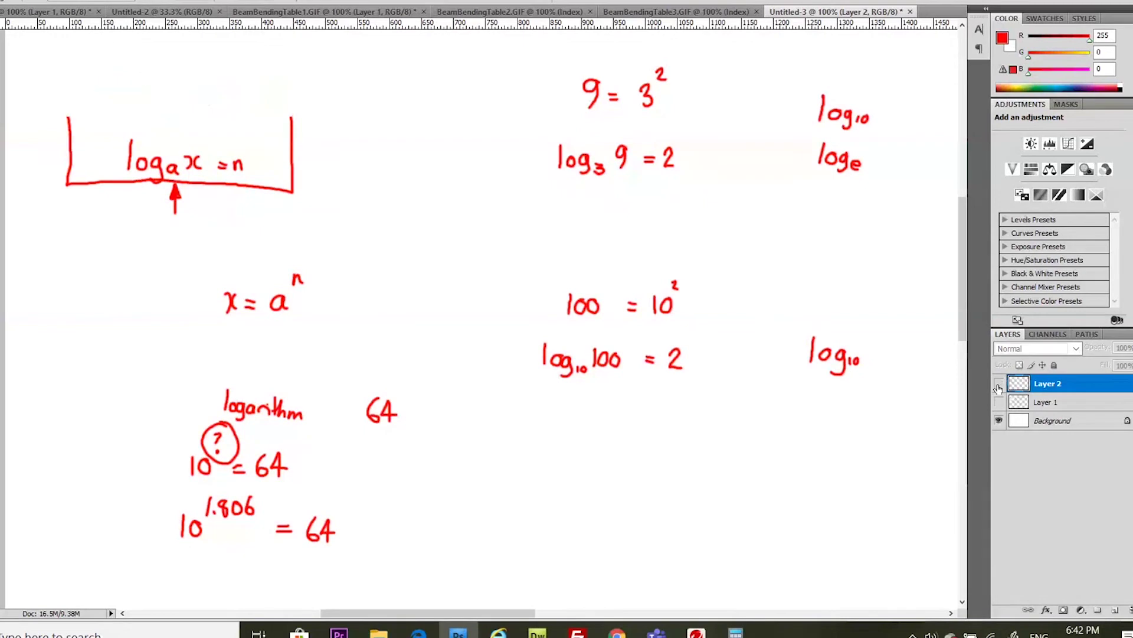
{"action": "left_click", "coordinate": [1114, 612]}
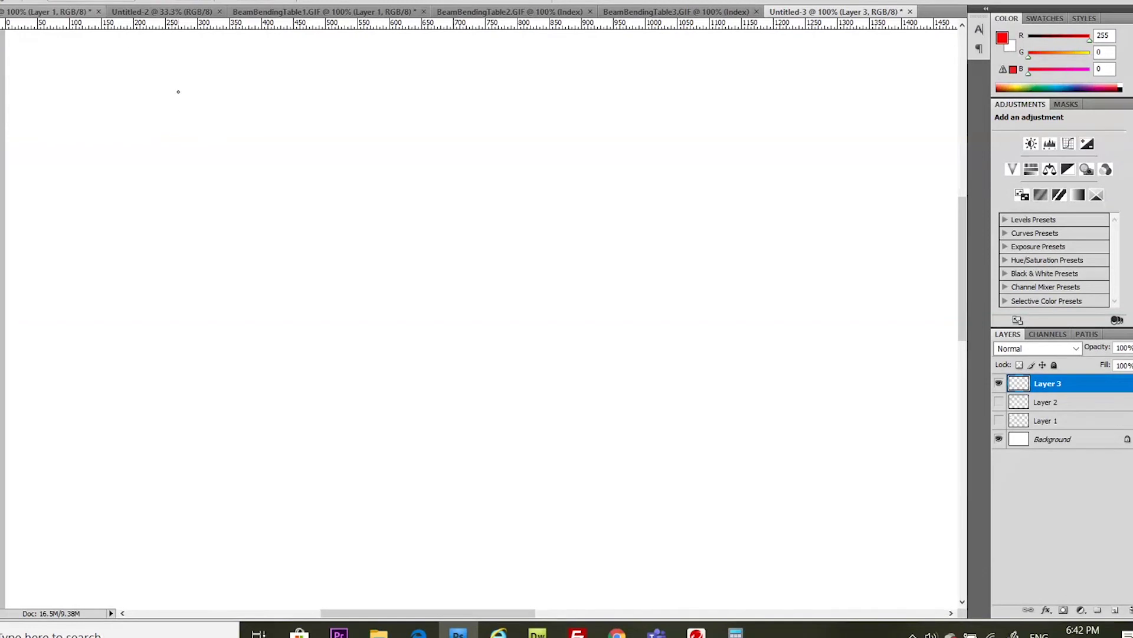
- Handwrite log_b A = log₁₀A / log₁₀b in red near the top left
{"action": "mouse_move", "coordinate": [174, 64]}
{"action": "left_mouse_down"}
{"action": "mouse_move", "coordinate": [174, 92]}
{"action": "mouse_move", "coordinate": [192, 79]}
{"action": "mouse_move", "coordinate": [208, 101]}
{"action": "mouse_move", "coordinate": [195, 108]}
{"action": "mouse_move", "coordinate": [217, 104]}
{"action": "mouse_move", "coordinate": [239, 65]}
{"action": "mouse_move", "coordinate": [247, 79]}
{"action": "left_mouse_up"}
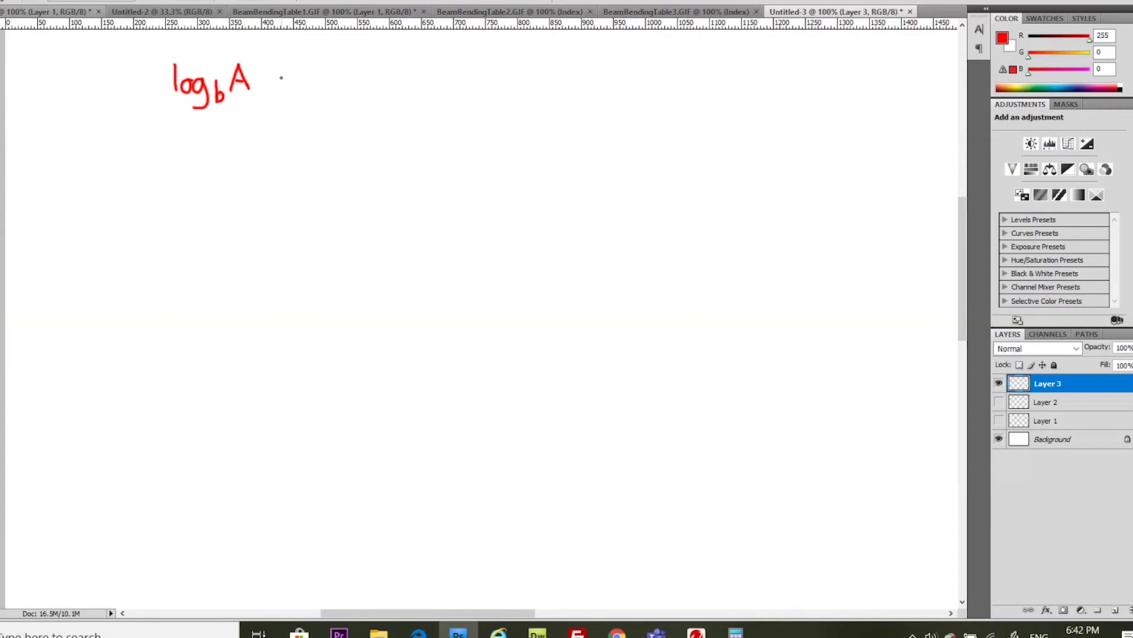
{"action": "left_click_drag", "start_coordinate": [280, 78], "coordinate": [292, 83]}
{"action": "mouse_move", "coordinate": [333, 40]}
{"action": "left_mouse_down"}
{"action": "mouse_move", "coordinate": [334, 62]}
{"action": "mouse_move", "coordinate": [348, 51]}
{"action": "mouse_move", "coordinate": [378, 66]}
{"action": "mouse_move", "coordinate": [411, 41]}
{"action": "mouse_move", "coordinate": [416, 55]}
{"action": "left_mouse_up"}
{"action": "mouse_move", "coordinate": [332, 77]}
{"action": "left_mouse_down"}
{"action": "mouse_move", "coordinate": [430, 80]}
{"action": "mouse_move", "coordinate": [338, 109]}
{"action": "mouse_move", "coordinate": [349, 99]}
{"action": "mouse_move", "coordinate": [366, 105]}
{"action": "mouse_move", "coordinate": [355, 119]}
{"action": "mouse_move", "coordinate": [407, 110]}
{"action": "left_mouse_up"}
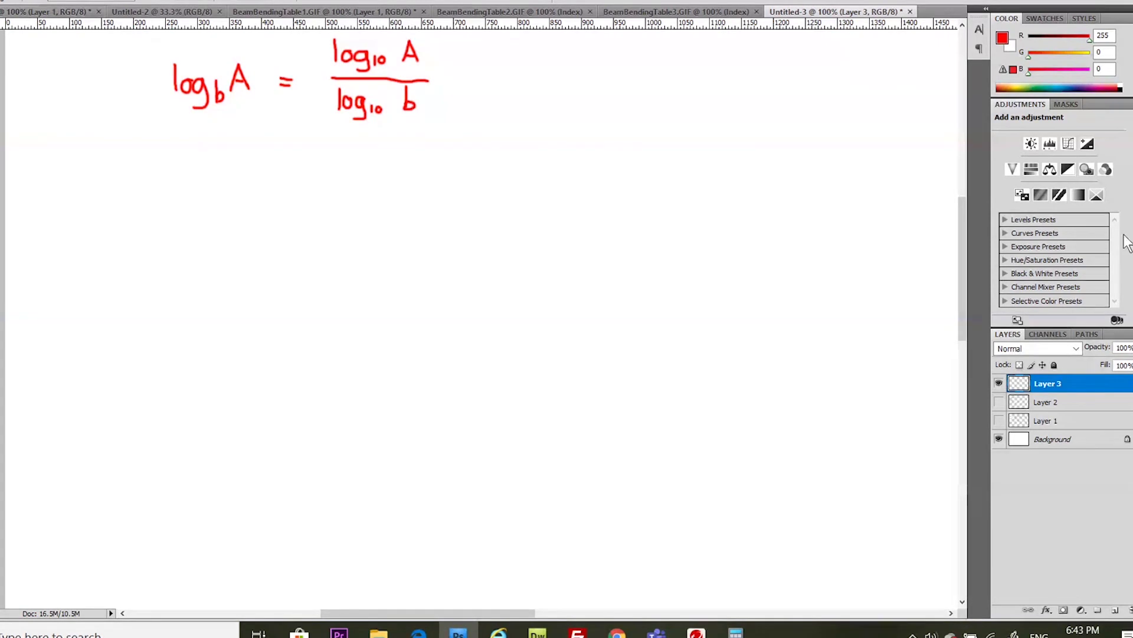
{"action": "scroll", "coordinate": [959, 228], "scroll_direction": "up", "scroll_amount": 2}
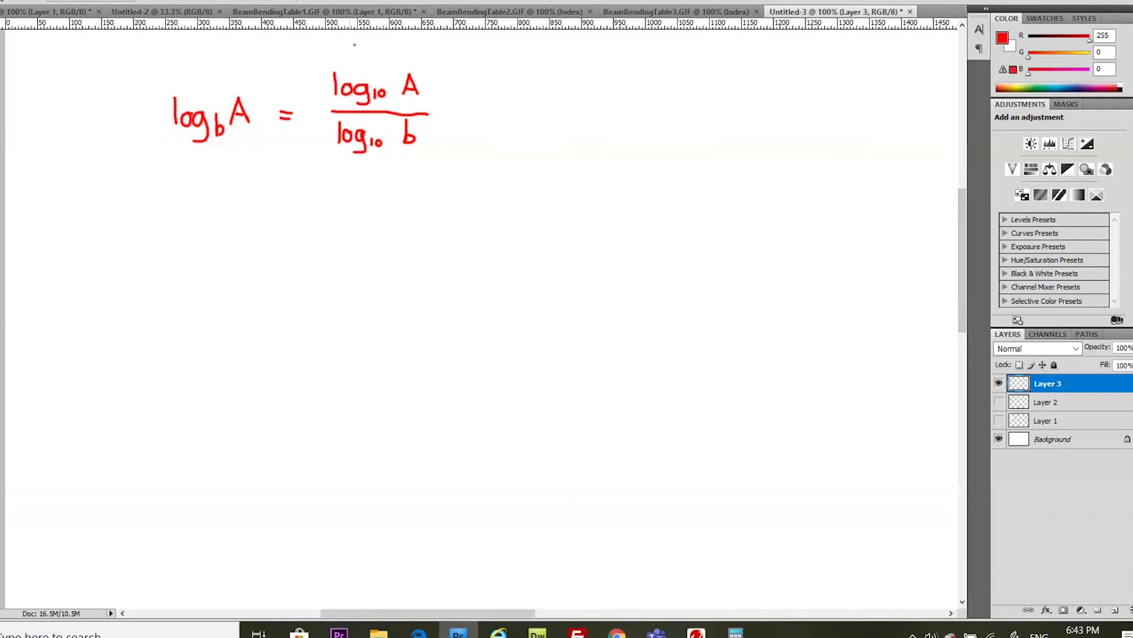
- Box the formula, label it 'Change of Base', and write 10 and e to the right
{"action": "mouse_move", "coordinate": [432, 53]}
{"action": "left_mouse_down"}
{"action": "mouse_move", "coordinate": [214, 60]}
{"action": "mouse_move", "coordinate": [144, 95]}
{"action": "mouse_move", "coordinate": [146, 170]}
{"action": "mouse_move", "coordinate": [443, 172]}
{"action": "mouse_move", "coordinate": [444, 144]}
{"action": "left_mouse_up"}
{"action": "mouse_move", "coordinate": [439, 100]}
{"action": "left_mouse_down"}
{"action": "mouse_move", "coordinate": [441, 55]}
{"action": "mouse_move", "coordinate": [471, 79]}
{"action": "left_mouse_up"}
{"action": "mouse_move", "coordinate": [481, 52]}
{"action": "left_mouse_down"}
{"action": "mouse_move", "coordinate": [495, 75]}
{"action": "mouse_move", "coordinate": [513, 75]}
{"action": "mouse_move", "coordinate": [510, 90]}
{"action": "mouse_move", "coordinate": [536, 72]}
{"action": "mouse_move", "coordinate": [518, 61]}
{"action": "left_mouse_up"}
{"action": "mouse_move", "coordinate": [493, 100]}
{"action": "left_mouse_down"}
{"action": "mouse_move", "coordinate": [472, 159]}
{"action": "mouse_move", "coordinate": [491, 149]}
{"action": "mouse_move", "coordinate": [493, 164]}
{"action": "left_mouse_up"}
{"action": "left_click_drag", "start_coordinate": [510, 154], "coordinate": [519, 163]}
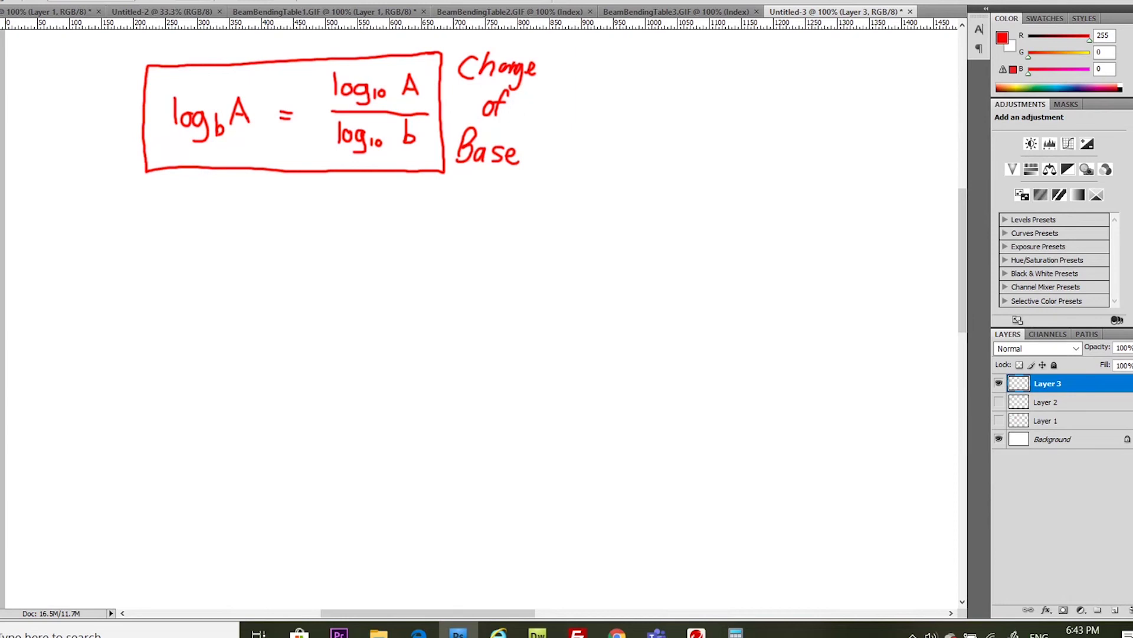
{"action": "mouse_move", "coordinate": [688, 72]}
{"action": "left_mouse_down"}
{"action": "mouse_move", "coordinate": [685, 99]}
{"action": "mouse_move", "coordinate": [707, 101]}
{"action": "mouse_move", "coordinate": [707, 75]}
{"action": "left_mouse_up"}
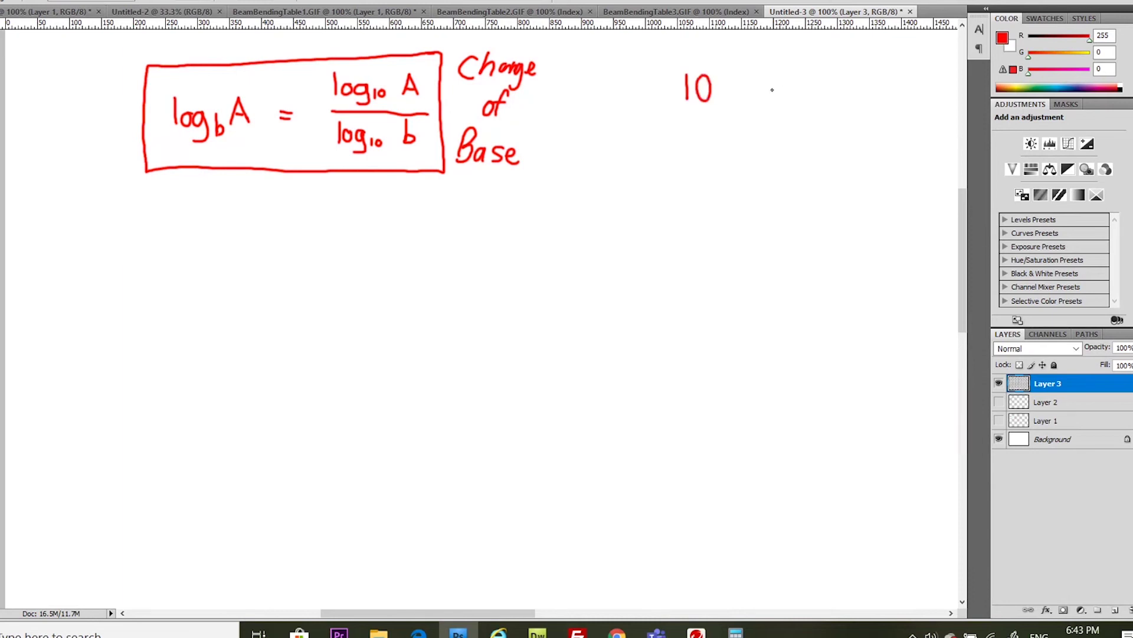
{"action": "left_click_drag", "start_coordinate": [777, 83], "coordinate": [799, 99]}
{"action": "key", "text": "alt+Tab"}
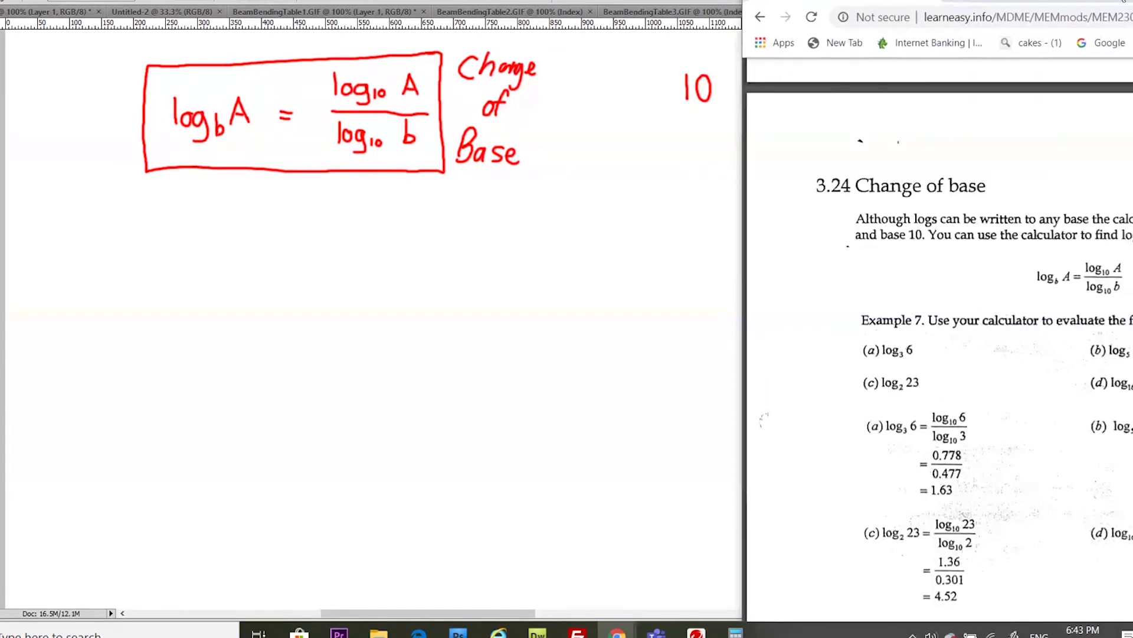
{"action": "key", "text": "alt+Tab"}
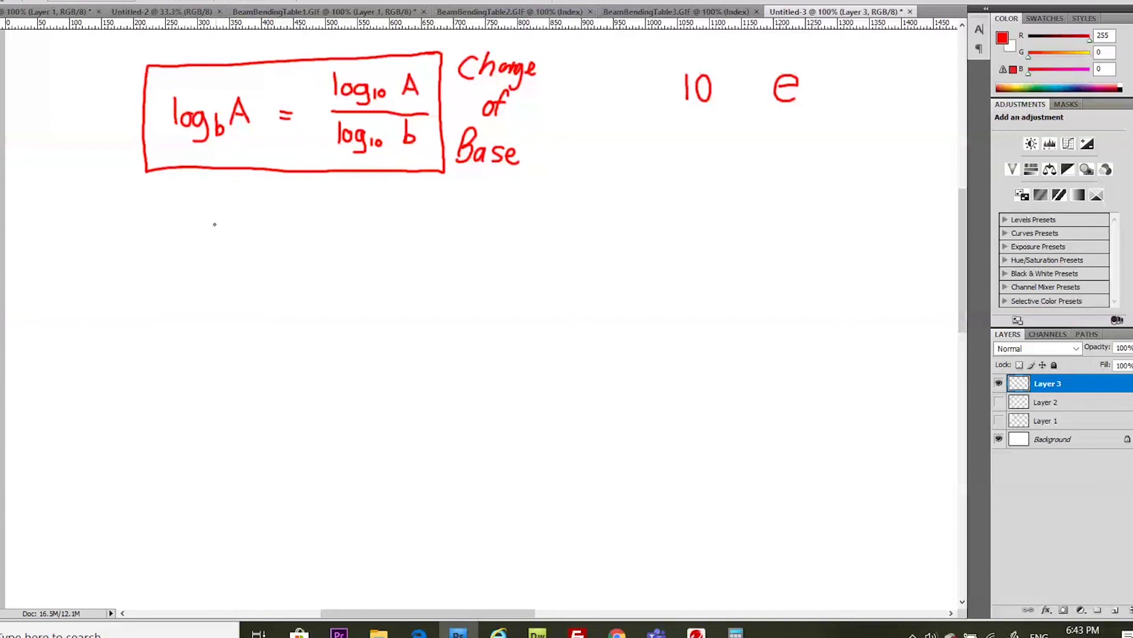
- Write log₃6 below the boxed formula, undoing one stray stroke
{"action": "mouse_move", "coordinate": [215, 225]}
{"action": "left_mouse_down"}
{"action": "mouse_move", "coordinate": [215, 259]}
{"action": "mouse_move", "coordinate": [224, 244]}
{"action": "mouse_move", "coordinate": [245, 259]}
{"action": "mouse_move", "coordinate": [232, 270]}
{"action": "mouse_move", "coordinate": [251, 272]}
{"action": "left_mouse_up"}
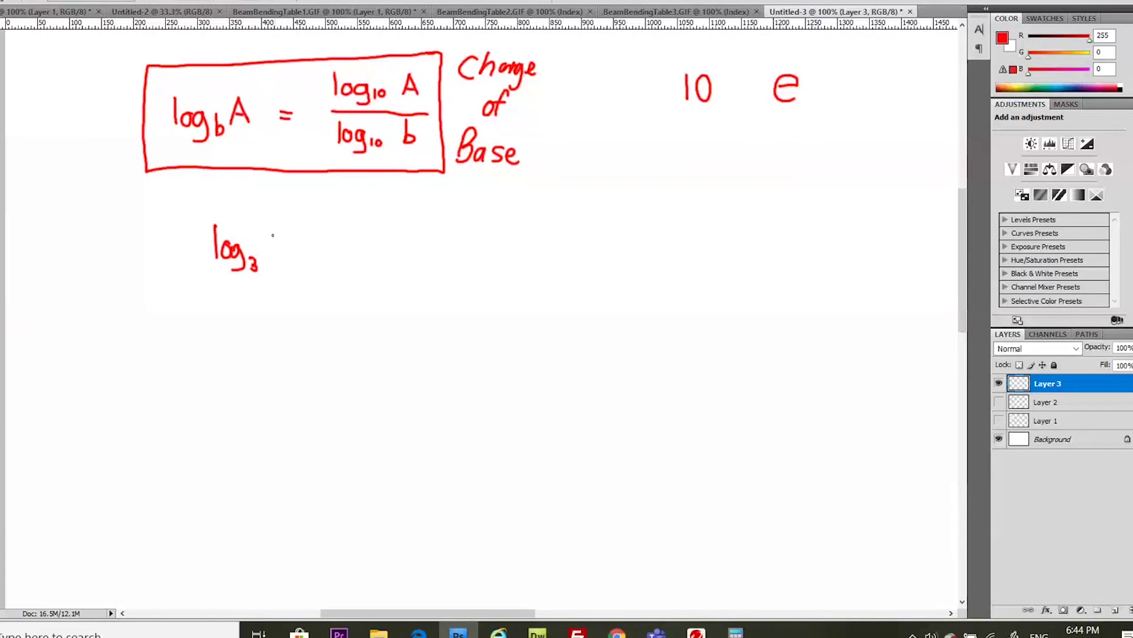
{"action": "left_click_drag", "start_coordinate": [269, 258], "coordinate": [295, 243]}
{"action": "key", "text": "ctrl+z"}
{"action": "key", "text": "ctrl+z"}
{"action": "left_click_drag", "start_coordinate": [274, 230], "coordinate": [269, 255]}
- Write 3^? = 6 at the left of the notes
{"action": "left_click_drag", "start_coordinate": [63, 316], "coordinate": [62, 341]}
{"action": "left_click_drag", "start_coordinate": [75, 295], "coordinate": [100, 331]}
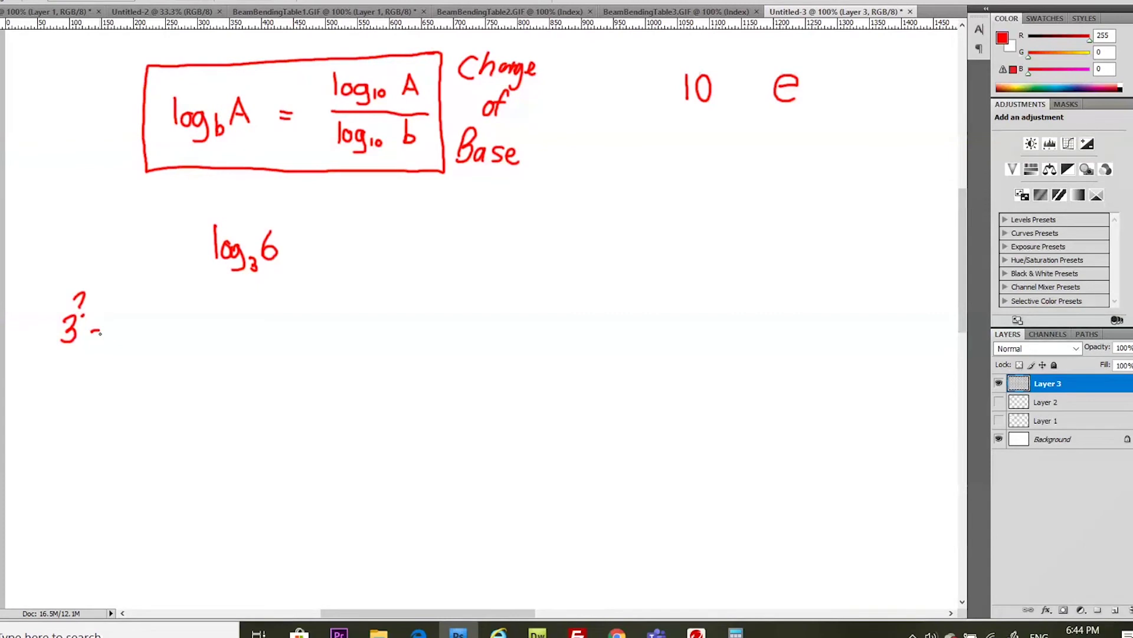
{"action": "left_click_drag", "start_coordinate": [91, 335], "coordinate": [99, 335]}
{"action": "left_click_drag", "start_coordinate": [117, 317], "coordinate": [109, 333]}
- Add '= ? =' after log₃6, write log under 10 and ln under e, and complete log 6 / log 3
{"action": "mouse_move", "coordinate": [298, 243]}
{"action": "left_mouse_down"}
{"action": "mouse_move", "coordinate": [308, 251]}
{"action": "mouse_move", "coordinate": [336, 232]}
{"action": "mouse_move", "coordinate": [331, 240]}
{"action": "left_mouse_up"}
{"action": "left_click", "coordinate": [331, 253]}
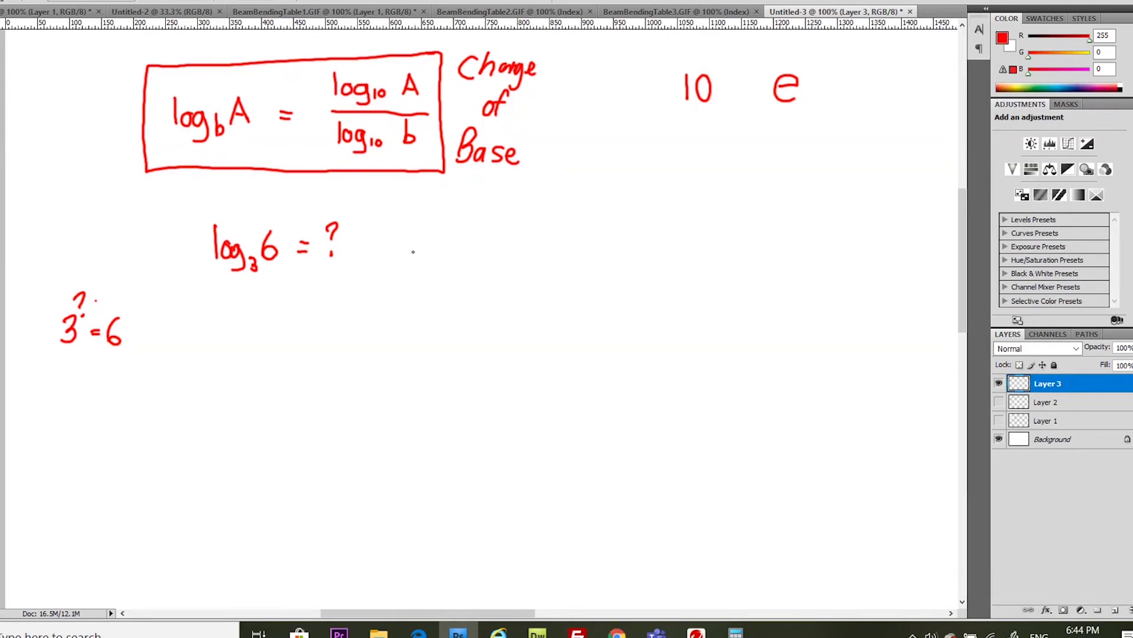
{"action": "mouse_move", "coordinate": [376, 249]}
{"action": "left_mouse_down"}
{"action": "mouse_move", "coordinate": [426, 249]}
{"action": "mouse_move", "coordinate": [438, 237]}
{"action": "mouse_move", "coordinate": [454, 243]}
{"action": "mouse_move", "coordinate": [442, 259]}
{"action": "left_mouse_up"}
{"action": "mouse_move", "coordinate": [678, 131]}
{"action": "left_mouse_down"}
{"action": "mouse_move", "coordinate": [680, 156]}
{"action": "mouse_move", "coordinate": [692, 142]}
{"action": "mouse_move", "coordinate": [705, 170]}
{"action": "mouse_move", "coordinate": [695, 168]}
{"action": "left_mouse_up"}
{"action": "mouse_move", "coordinate": [781, 125]}
{"action": "left_mouse_down"}
{"action": "mouse_move", "coordinate": [778, 157]}
{"action": "mouse_move", "coordinate": [794, 153]}
{"action": "left_mouse_up"}
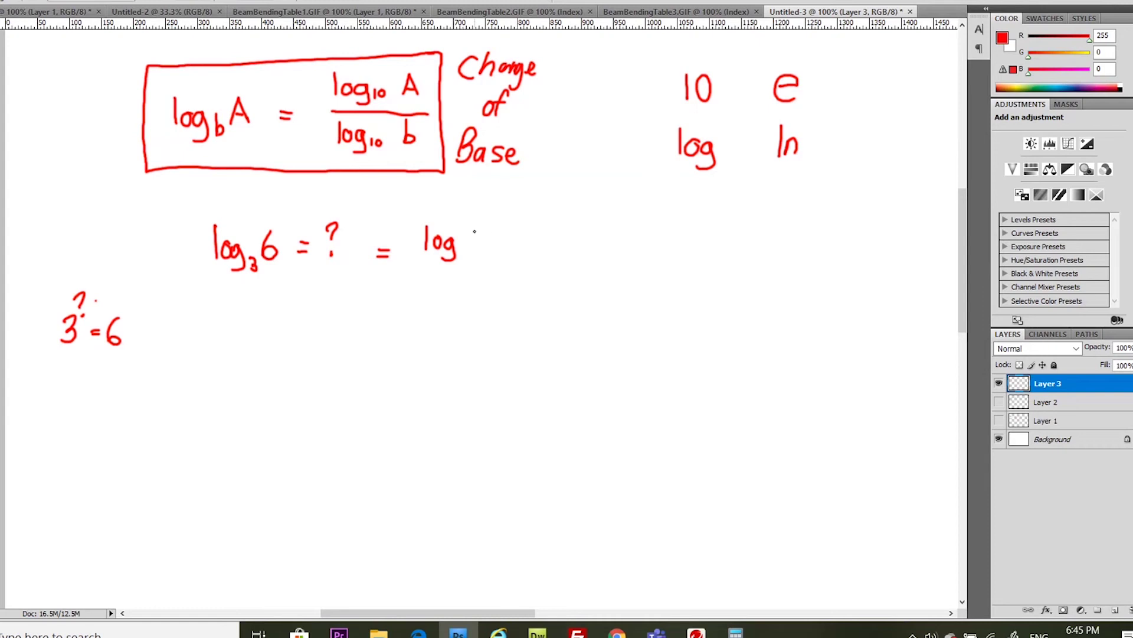
{"action": "left_click_drag", "start_coordinate": [479, 225], "coordinate": [470, 243]}
{"action": "mouse_move", "coordinate": [414, 267]}
{"action": "left_mouse_down"}
{"action": "mouse_move", "coordinate": [498, 265]}
{"action": "mouse_move", "coordinate": [429, 296]}
{"action": "mouse_move", "coordinate": [440, 287]}
{"action": "mouse_move", "coordinate": [452, 298]}
{"action": "mouse_move", "coordinate": [440, 310]}
{"action": "mouse_move", "coordinate": [477, 290]}
{"action": "mouse_move", "coordinate": [461, 302]}
{"action": "left_mouse_up"}
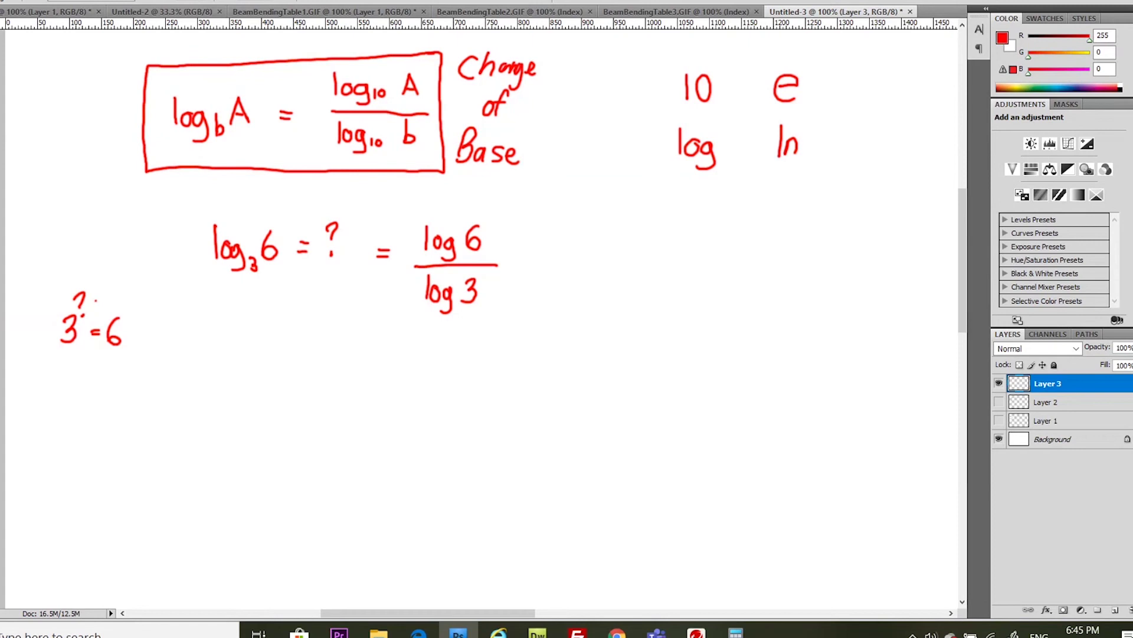
- Bring Calculator into view and work out log 6 and log 3, storing a value in memory
{"action": "key", "text": "alt+Tab"}
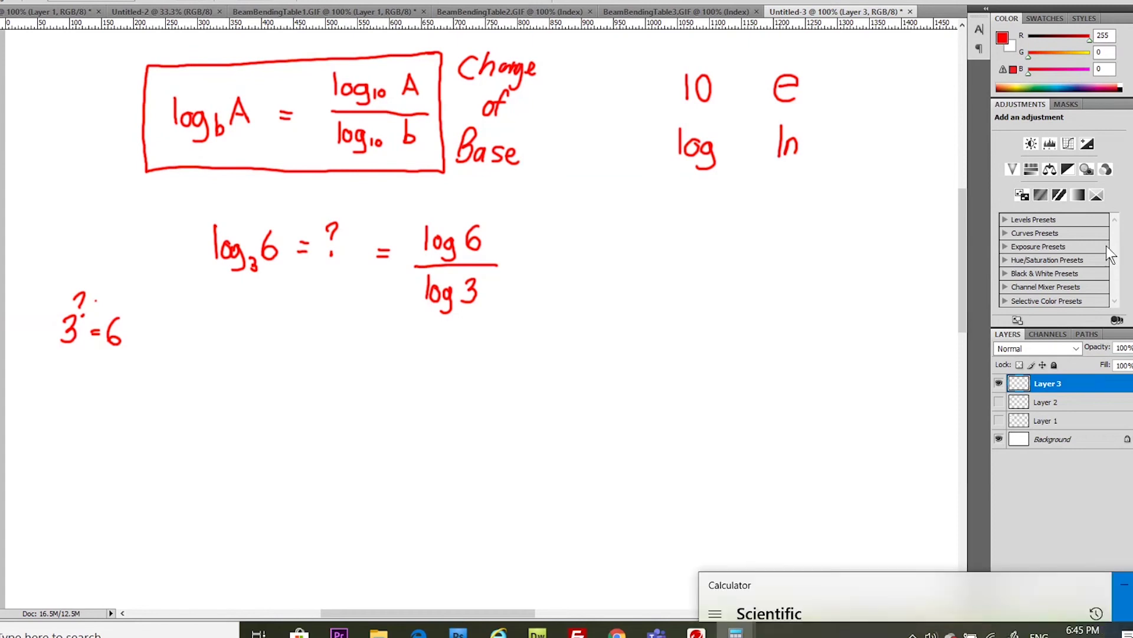
{"action": "left_click_drag", "start_coordinate": [1121, 121], "coordinate": [989, 25]}
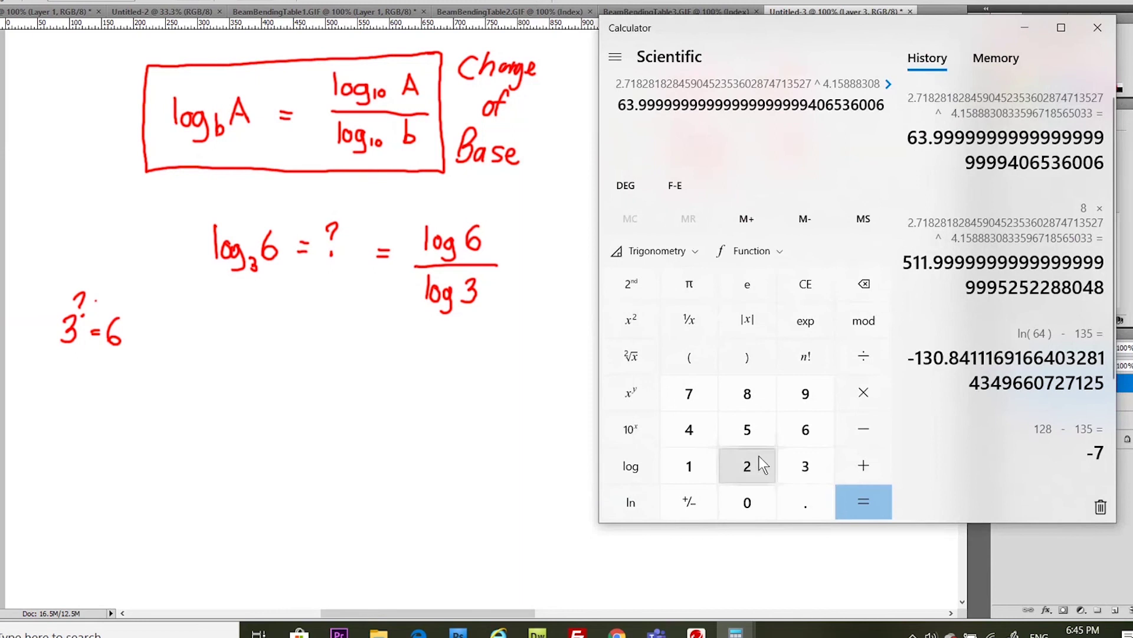
{"action": "left_click", "coordinate": [806, 431]}
{"action": "left_click", "coordinate": [633, 467]}
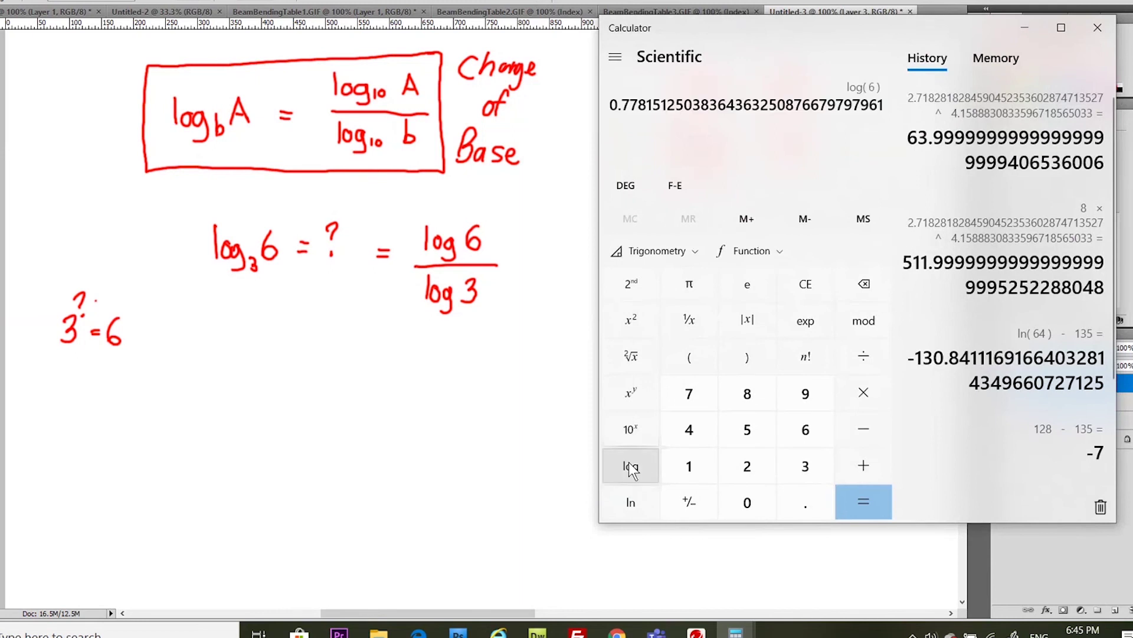
{"action": "left_click", "coordinate": [746, 218]}
{"action": "key", "text": "Escape"}
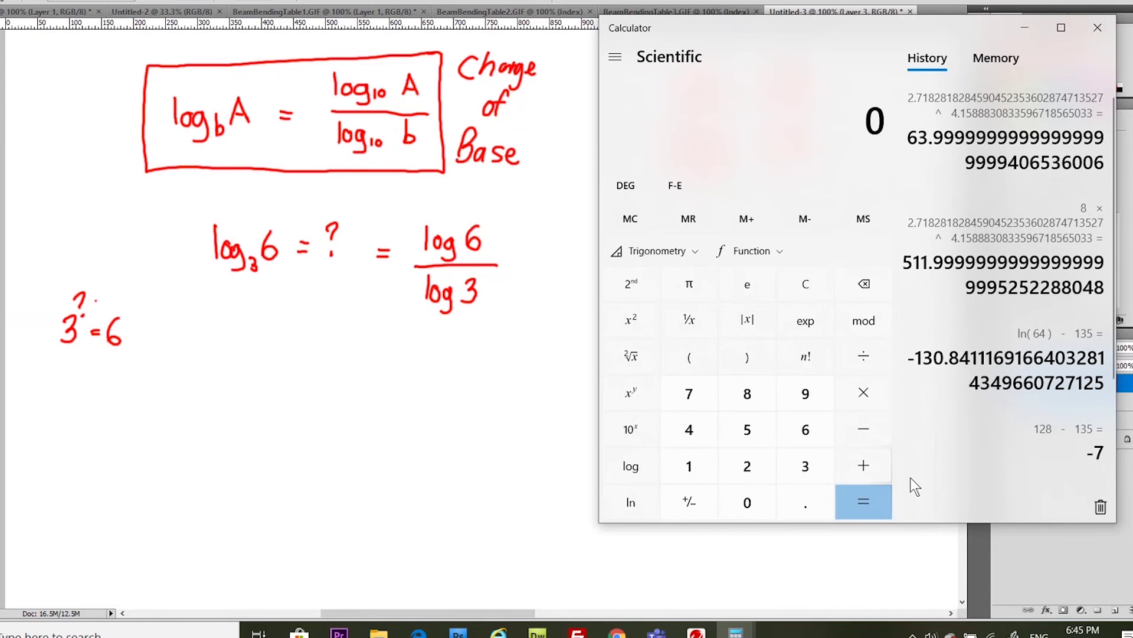
{"action": "left_click", "coordinate": [804, 469]}
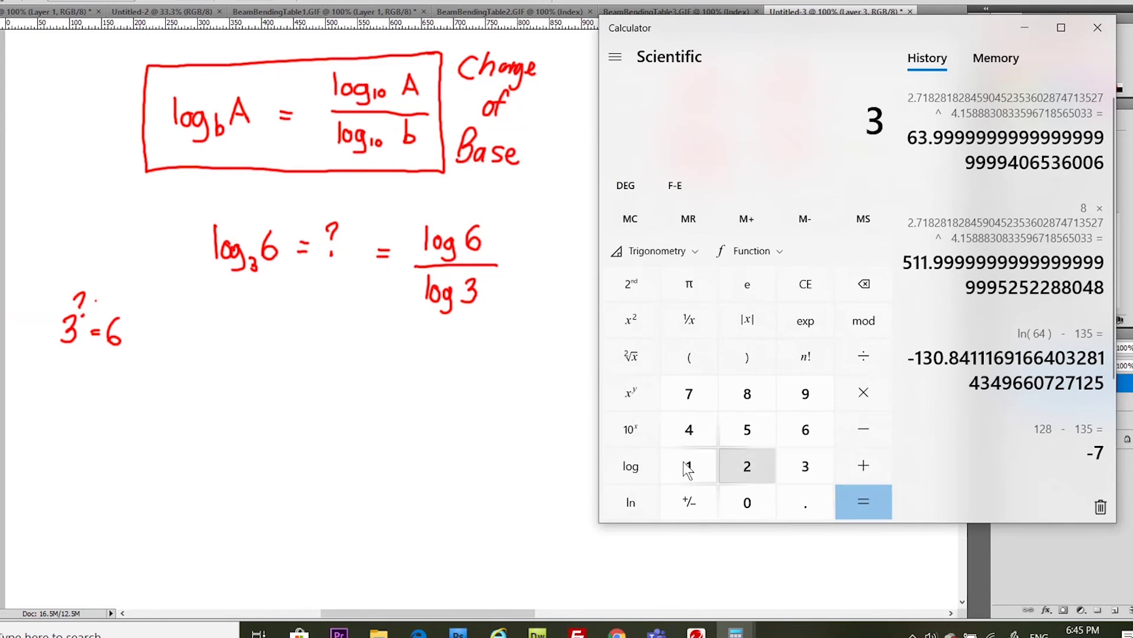
{"action": "left_click", "coordinate": [624, 469]}
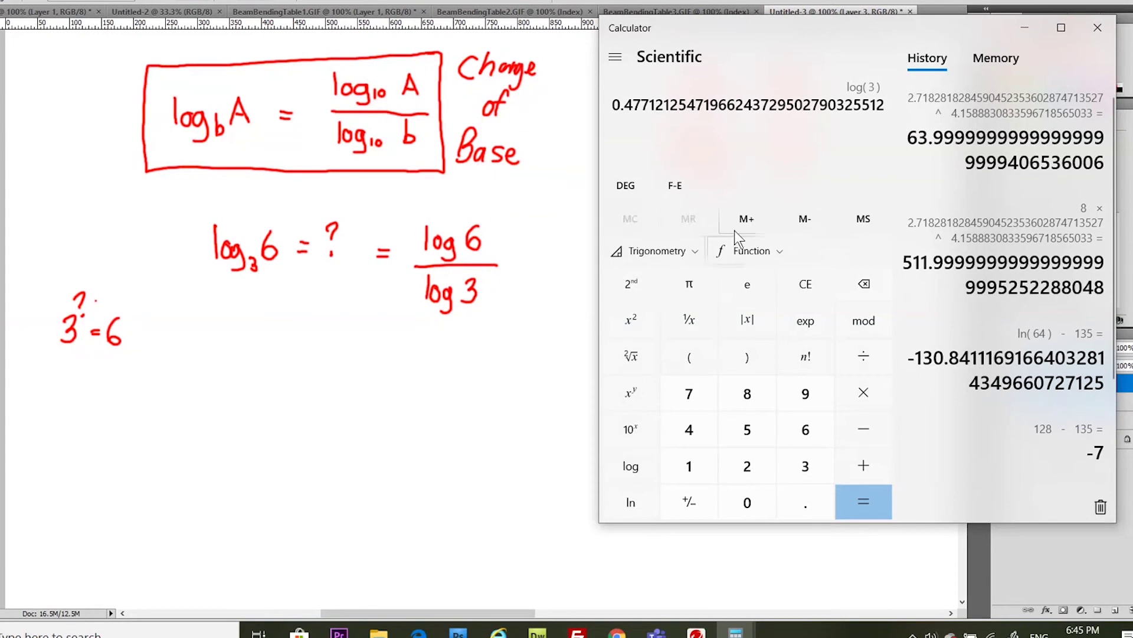
{"action": "key", "text": "Escape"}
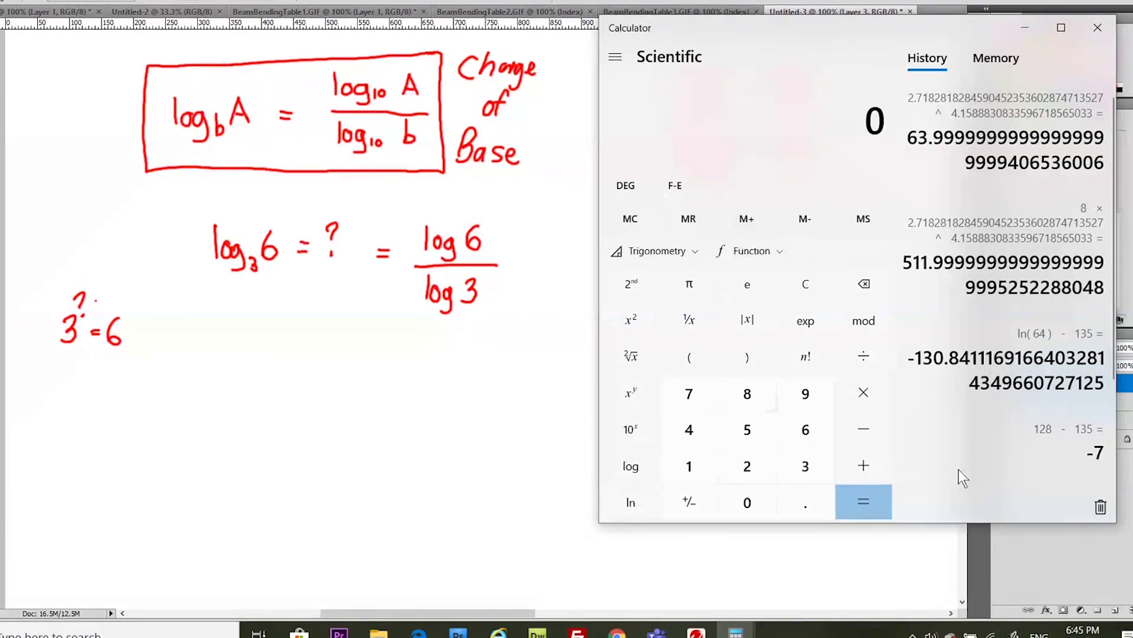
- Divide log 6 by the recalled log 3 to get 1.6309297…, then return to the whiteboard
{"action": "left_click", "coordinate": [806, 430]}
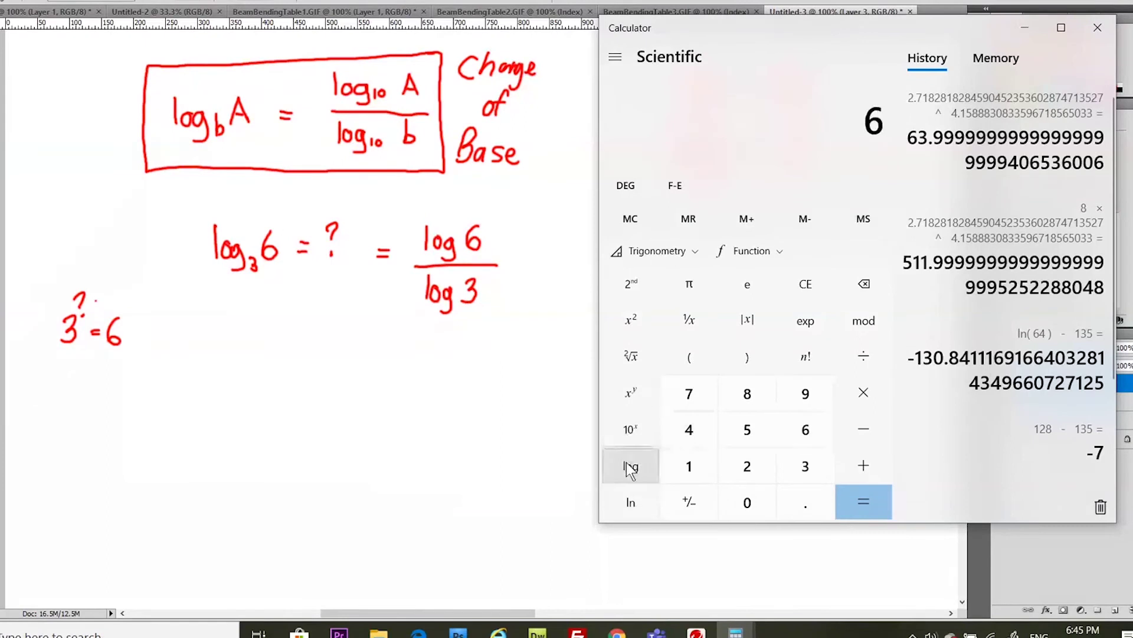
{"action": "left_click", "coordinate": [629, 465]}
{"action": "left_click", "coordinate": [864, 428]}
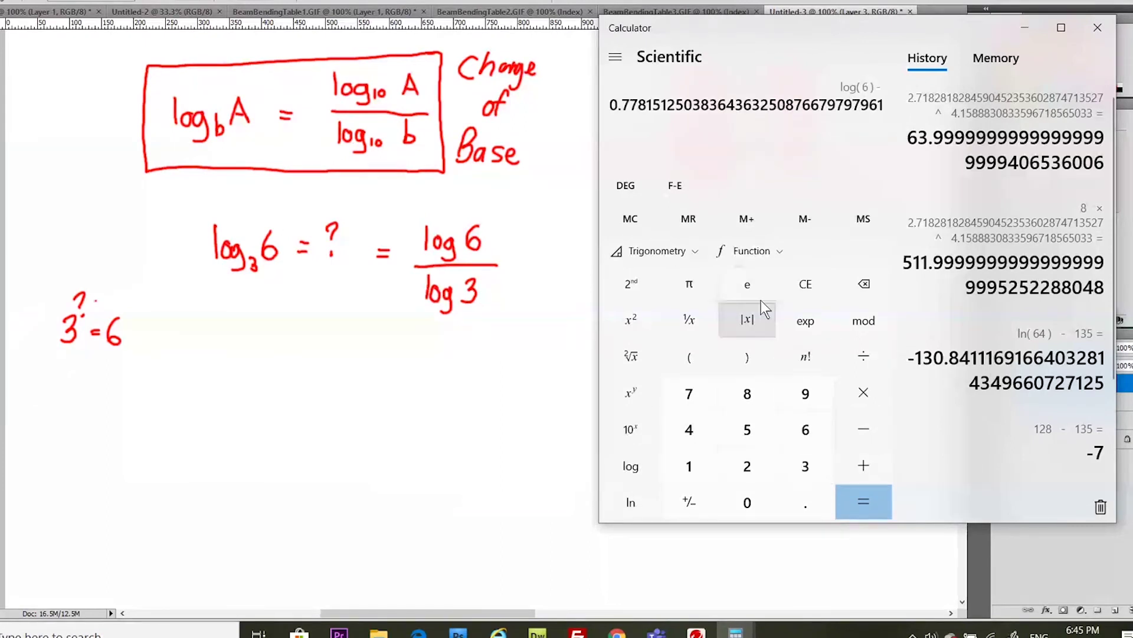
{"action": "key", "text": "Escape"}
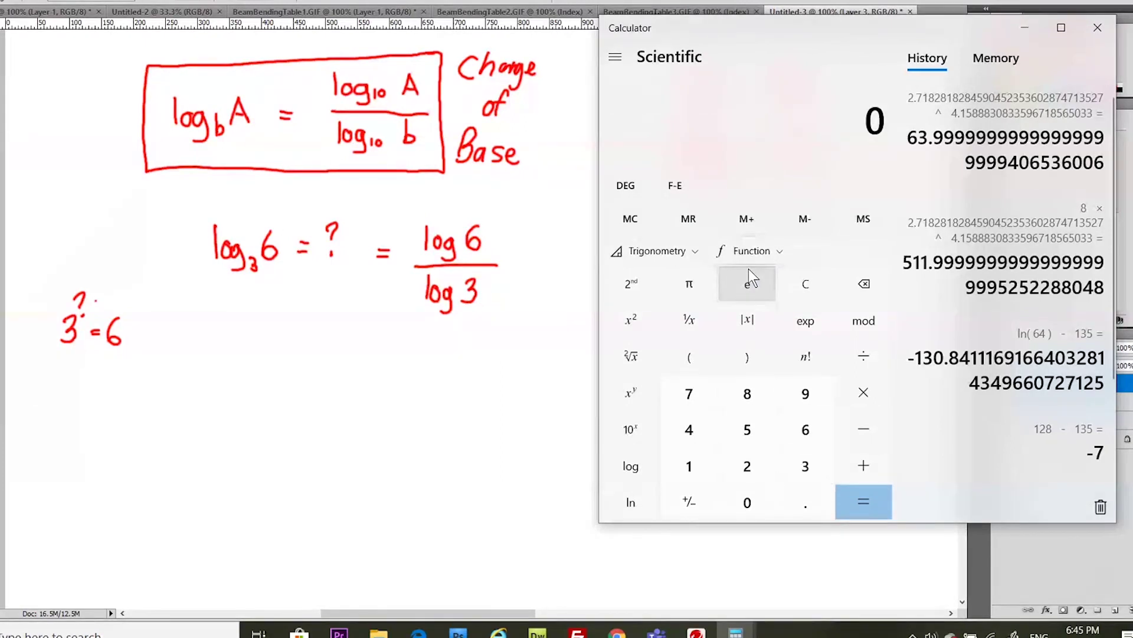
{"action": "left_click", "coordinate": [804, 431]}
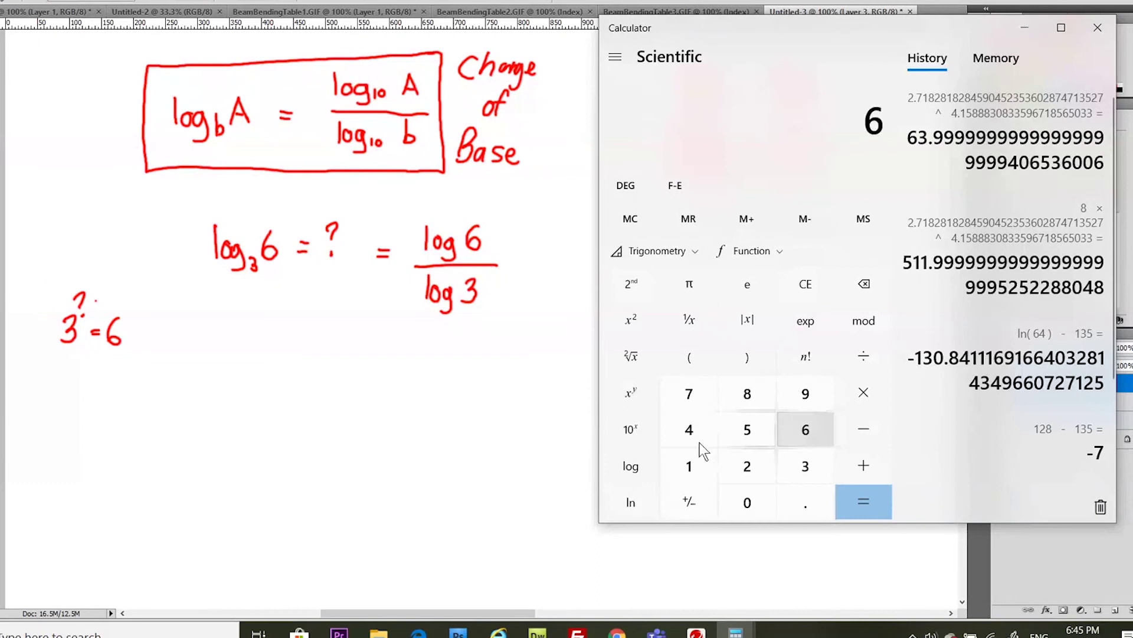
{"action": "left_click", "coordinate": [629, 466]}
{"action": "left_click", "coordinate": [863, 356]}
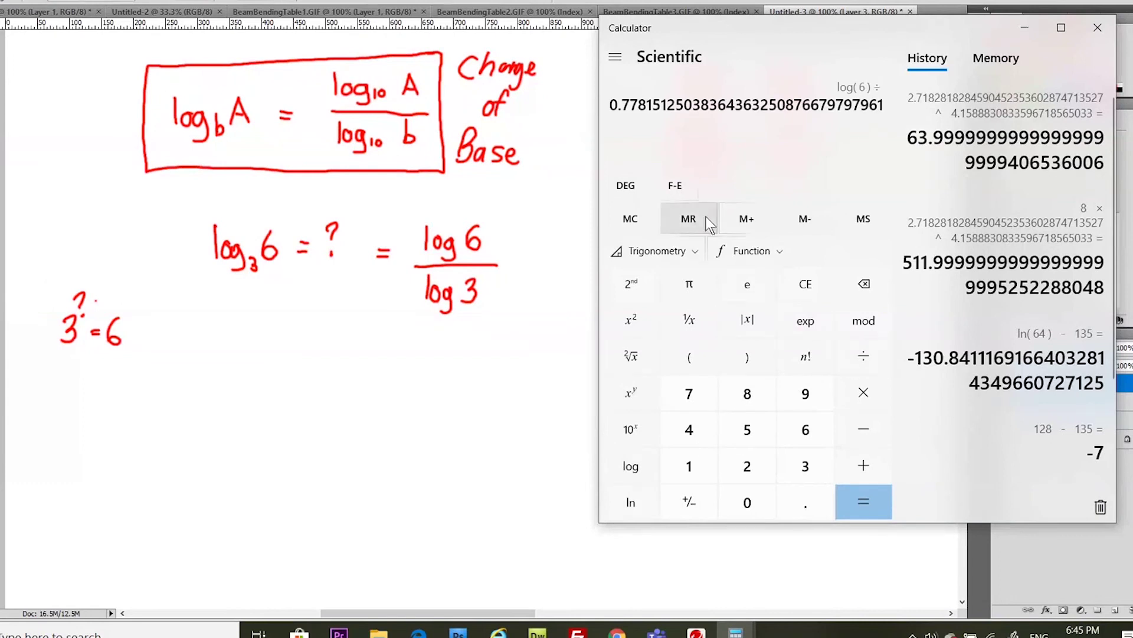
{"action": "left_click", "coordinate": [689, 221]}
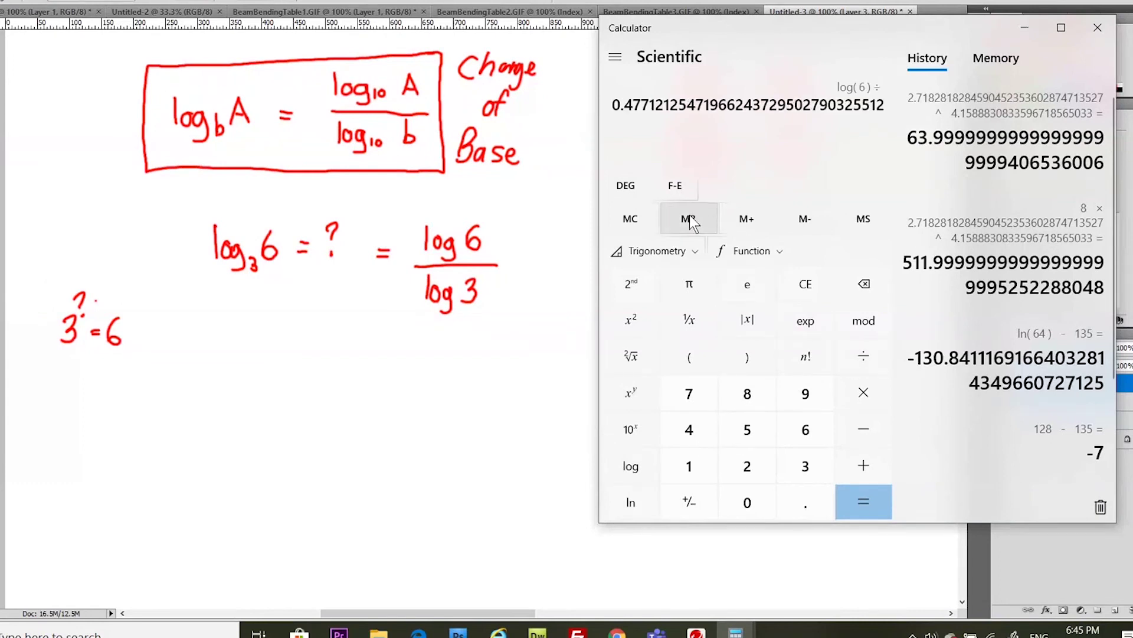
{"action": "left_click", "coordinate": [854, 507]}
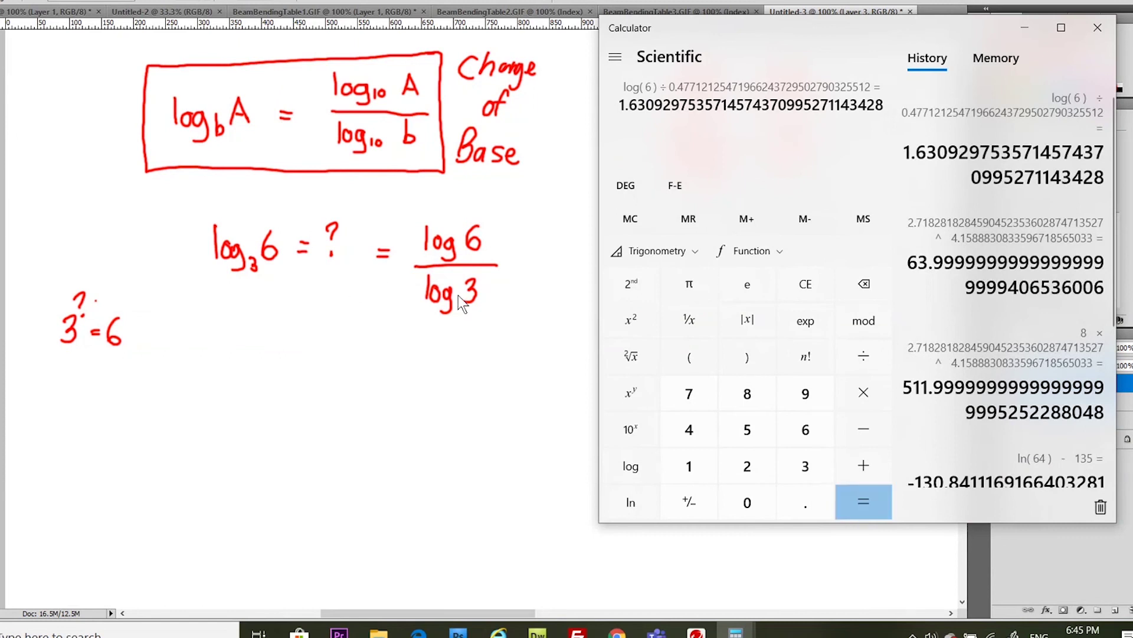
{"action": "left_click", "coordinate": [377, 349]}
- Handwrite '= 1.609' under the fraction and the check 3^1.609 = 6 below it
{"action": "left_click_drag", "start_coordinate": [371, 355], "coordinate": [387, 354]}
{"action": "mouse_move", "coordinate": [372, 360]}
{"action": "left_mouse_down"}
{"action": "mouse_move", "coordinate": [403, 341]}
{"action": "mouse_move", "coordinate": [403, 356]}
{"action": "mouse_move", "coordinate": [424, 345]}
{"action": "mouse_move", "coordinate": [428, 362]}
{"action": "mouse_move", "coordinate": [464, 366]}
{"action": "left_mouse_up"}
{"action": "left_click", "coordinate": [412, 358]}
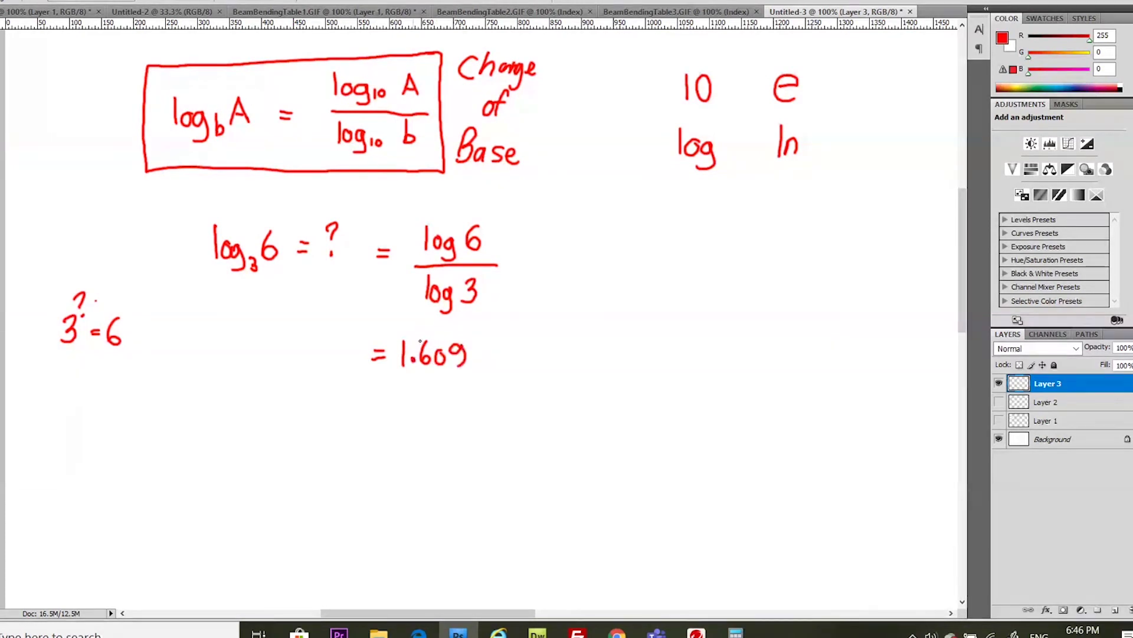
{"action": "mouse_move", "coordinate": [296, 412]}
{"action": "left_mouse_down"}
{"action": "mouse_move", "coordinate": [286, 434]}
{"action": "mouse_move", "coordinate": [307, 405]}
{"action": "mouse_move", "coordinate": [337, 401]}
{"action": "mouse_move", "coordinate": [336, 414]}
{"action": "mouse_move", "coordinate": [385, 428]}
{"action": "left_mouse_up"}
{"action": "left_click", "coordinate": [312, 405]}
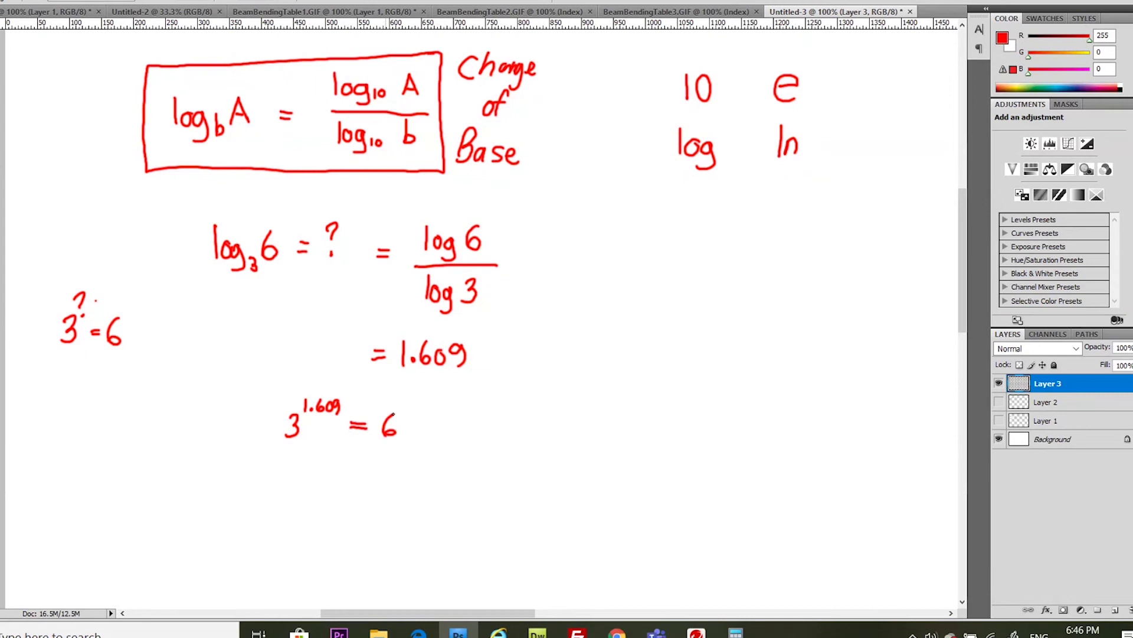
- Copy the 1.63092975… division result and enter 3 raised to it in Calculator
{"action": "left_click", "coordinate": [738, 633]}
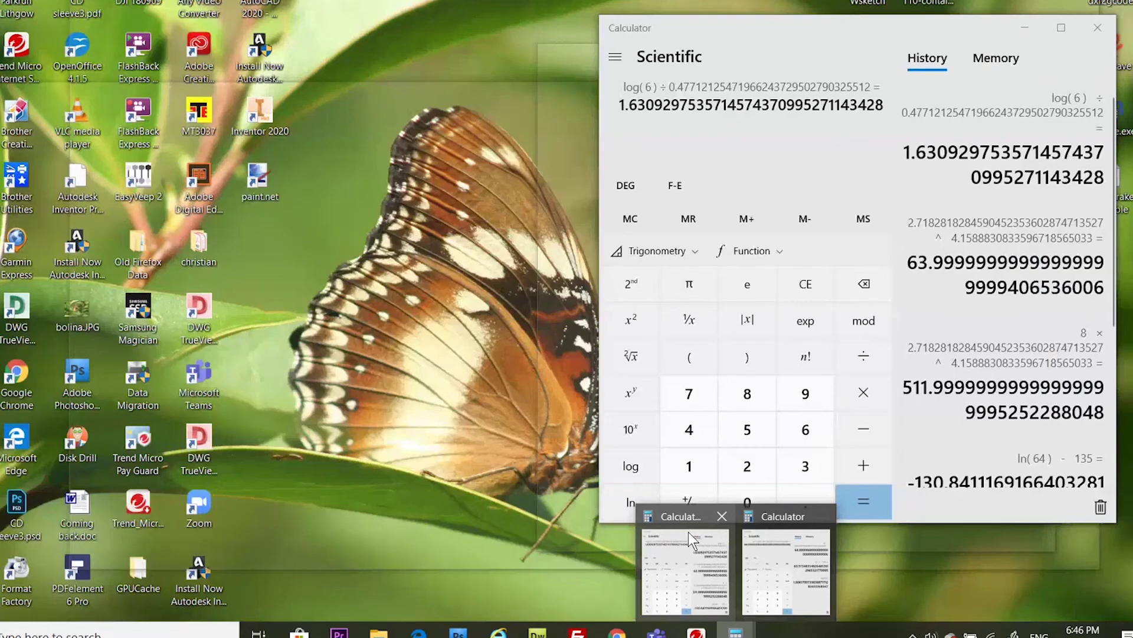
{"action": "left_click", "coordinate": [689, 532]}
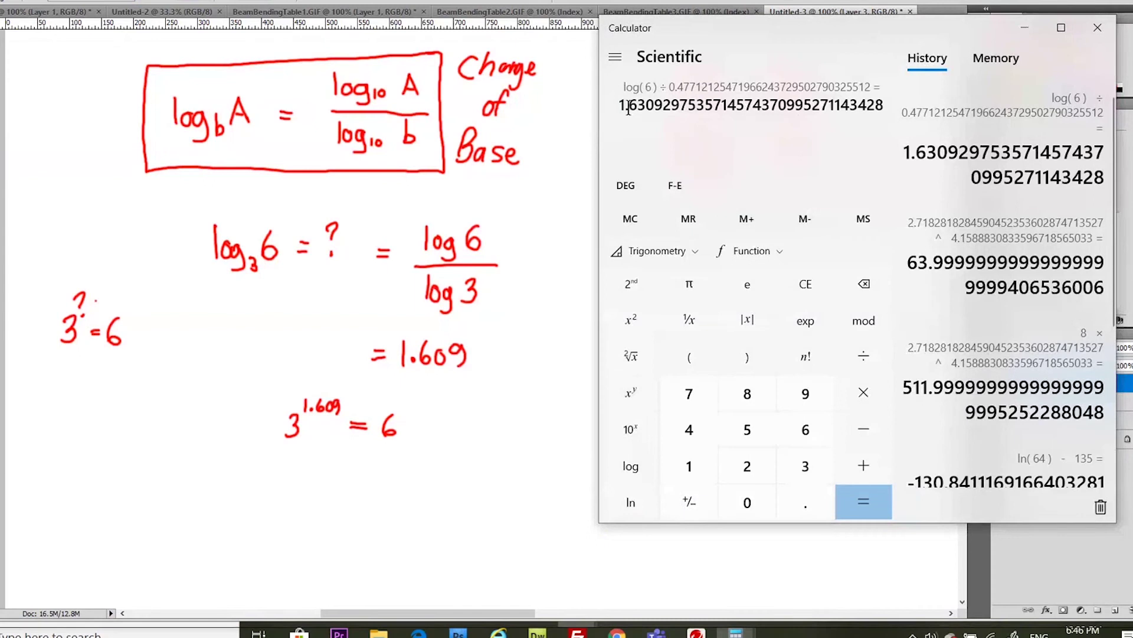
{"action": "left_click_drag", "start_coordinate": [621, 106], "coordinate": [898, 115]}
{"action": "key", "text": "ctrl+c"}
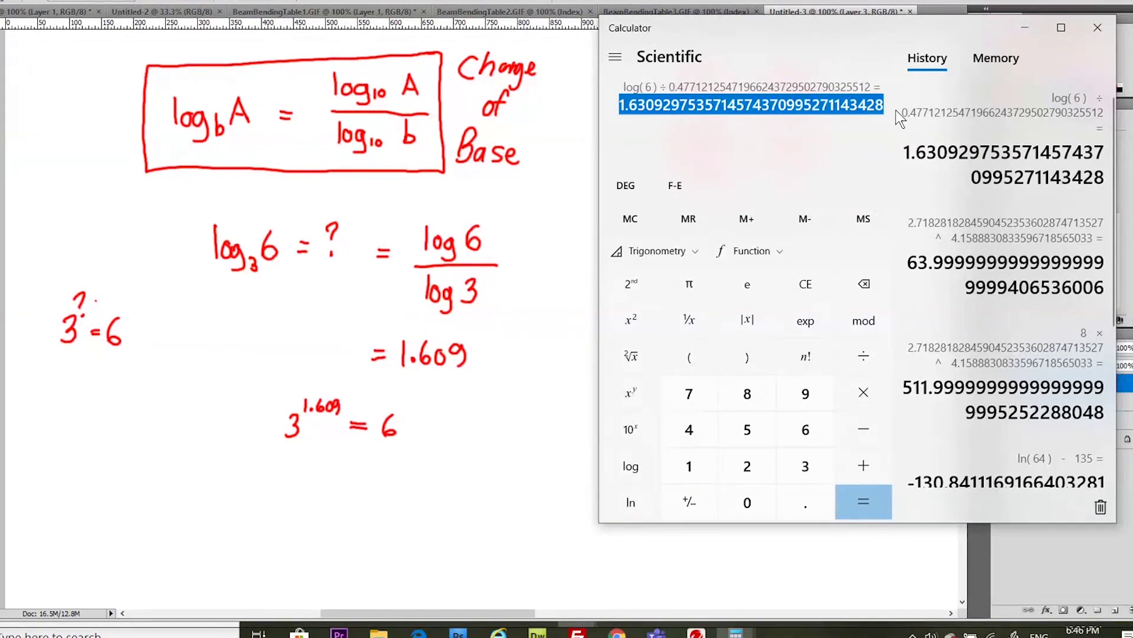
{"action": "key", "text": "Escape"}
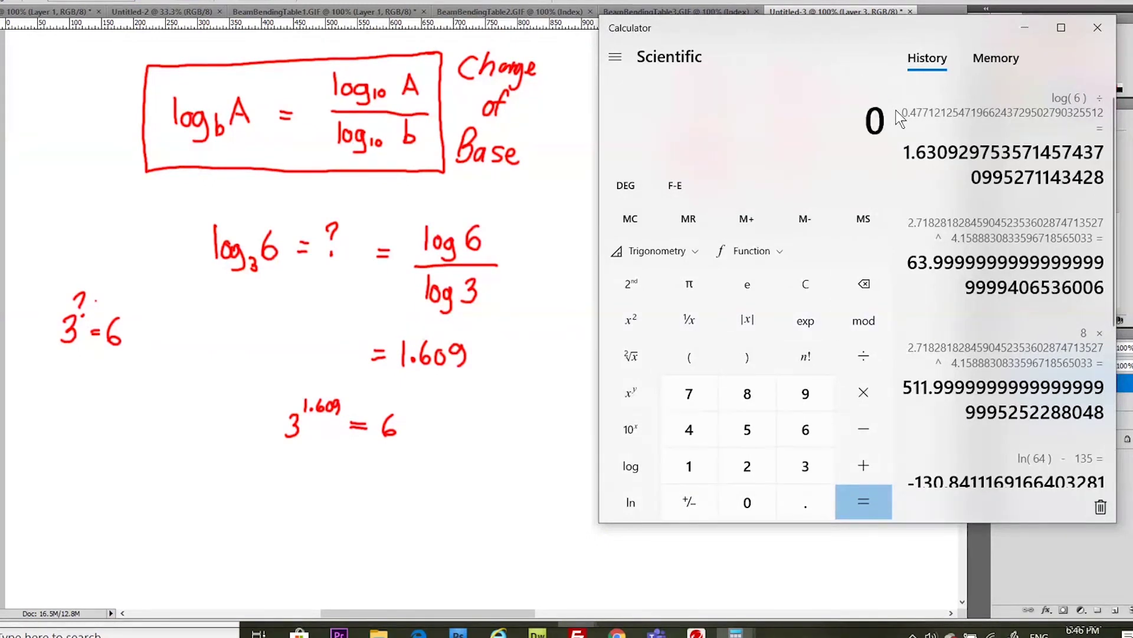
{"action": "left_click", "coordinate": [806, 468]}
{"action": "left_click", "coordinate": [623, 393]}
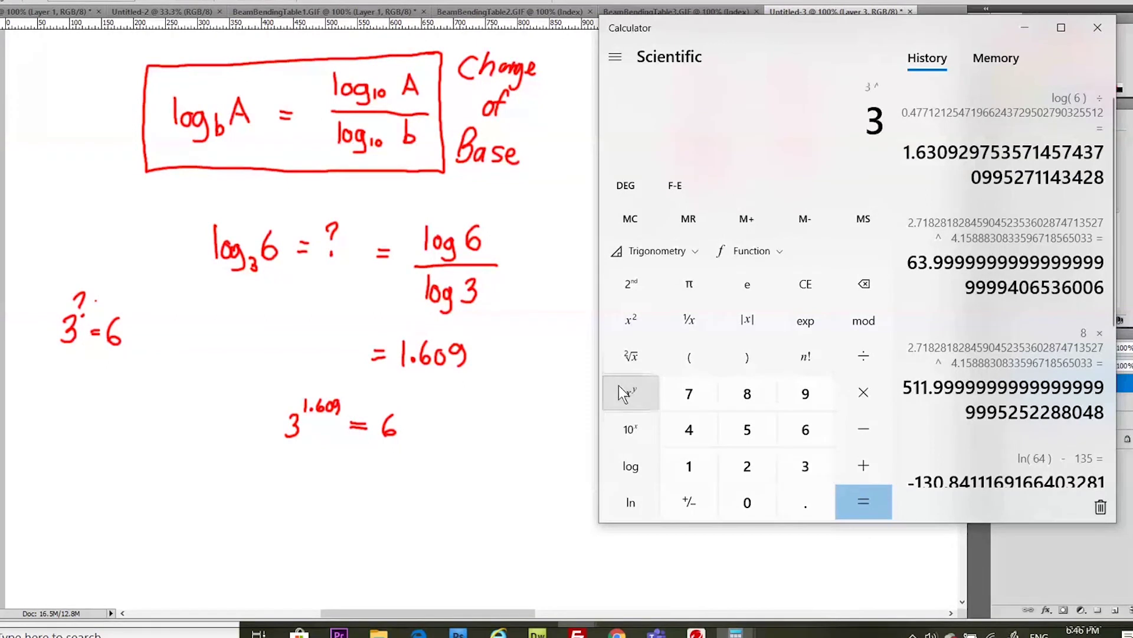
{"action": "key", "text": "ctrl+v"}
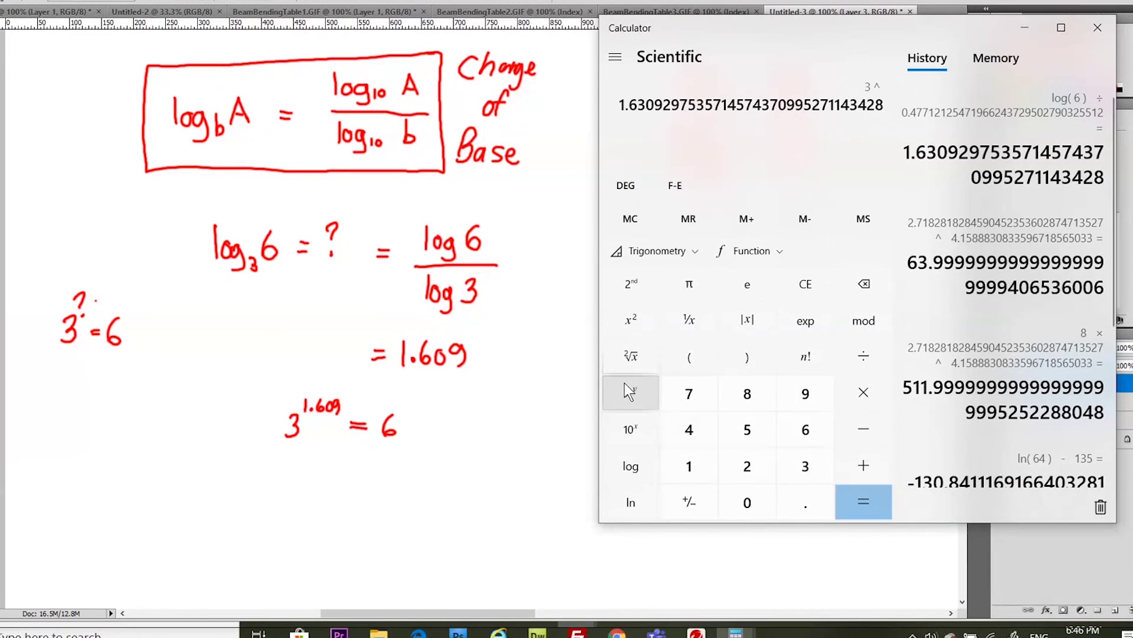
- Evaluate 3^1.63092975… to get 6, then move Calculator aside and return to the whiteboard
{"action": "left_click", "coordinate": [430, 345]}
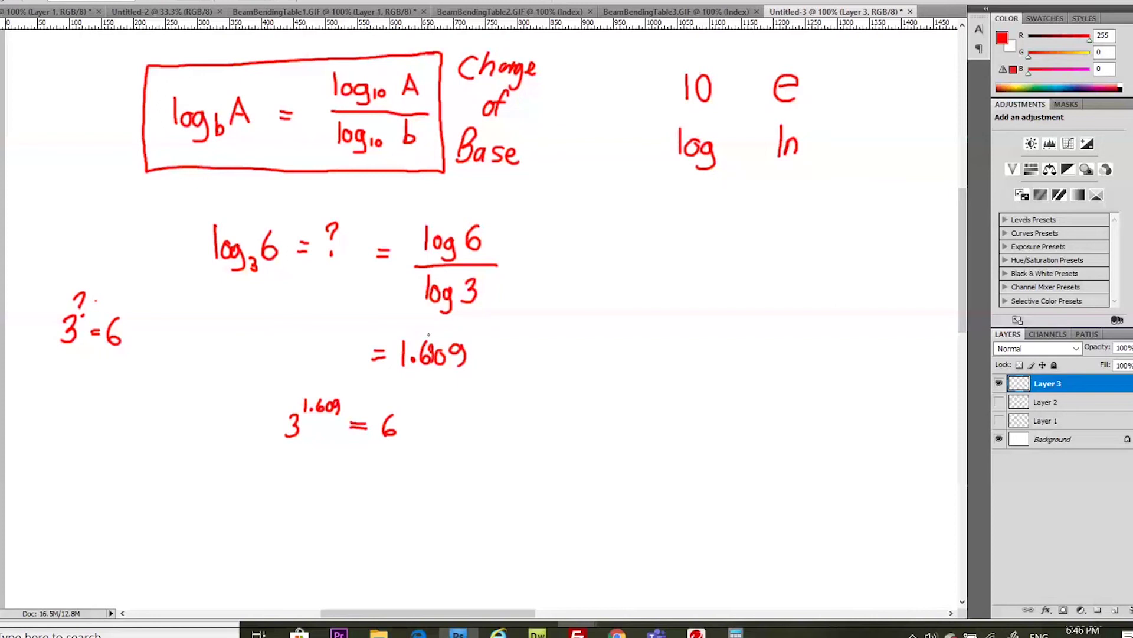
{"action": "mouse_move", "coordinate": [735, 631]}
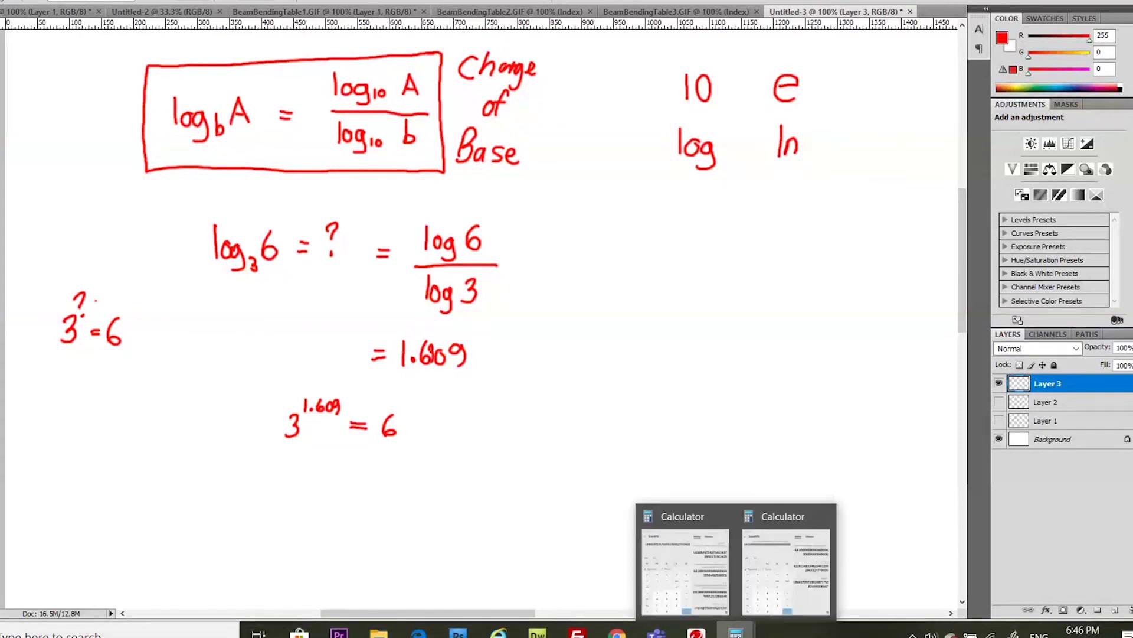
{"action": "left_click", "coordinate": [697, 581]}
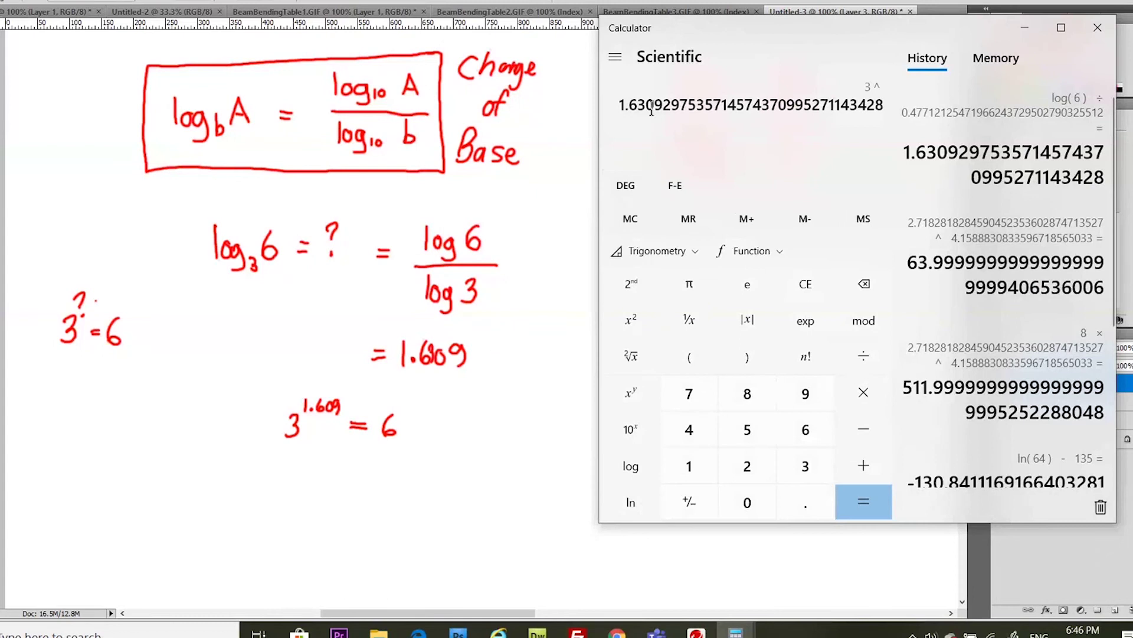
{"action": "left_click", "coordinate": [866, 497]}
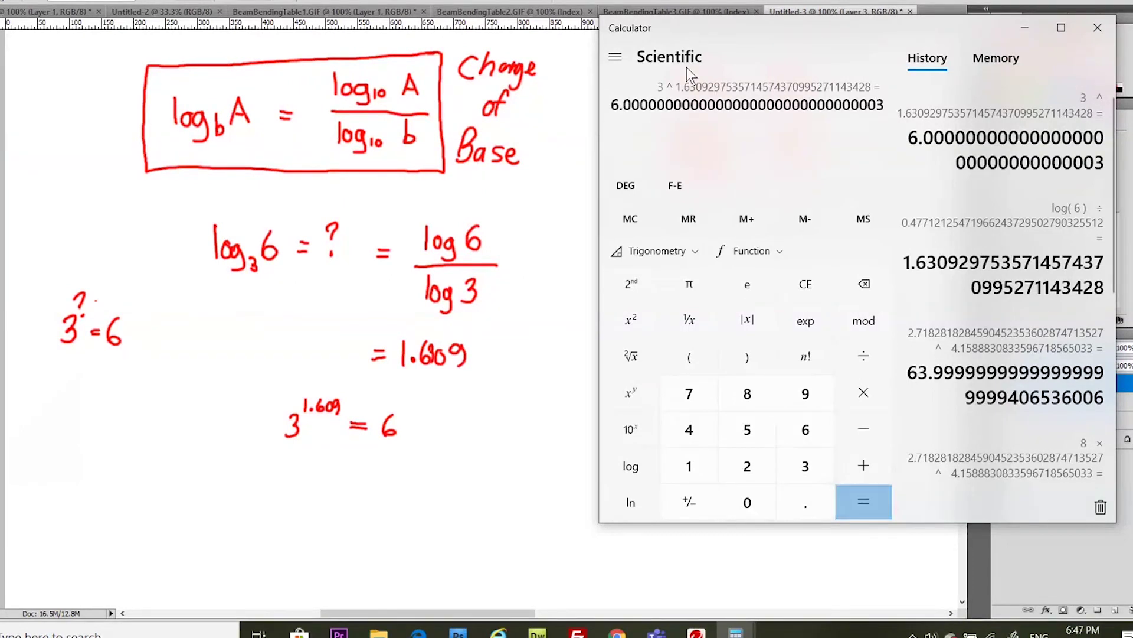
{"action": "left_click_drag", "start_coordinate": [725, 30], "coordinate": [834, 28]}
{"action": "left_click", "coordinate": [737, 118]}
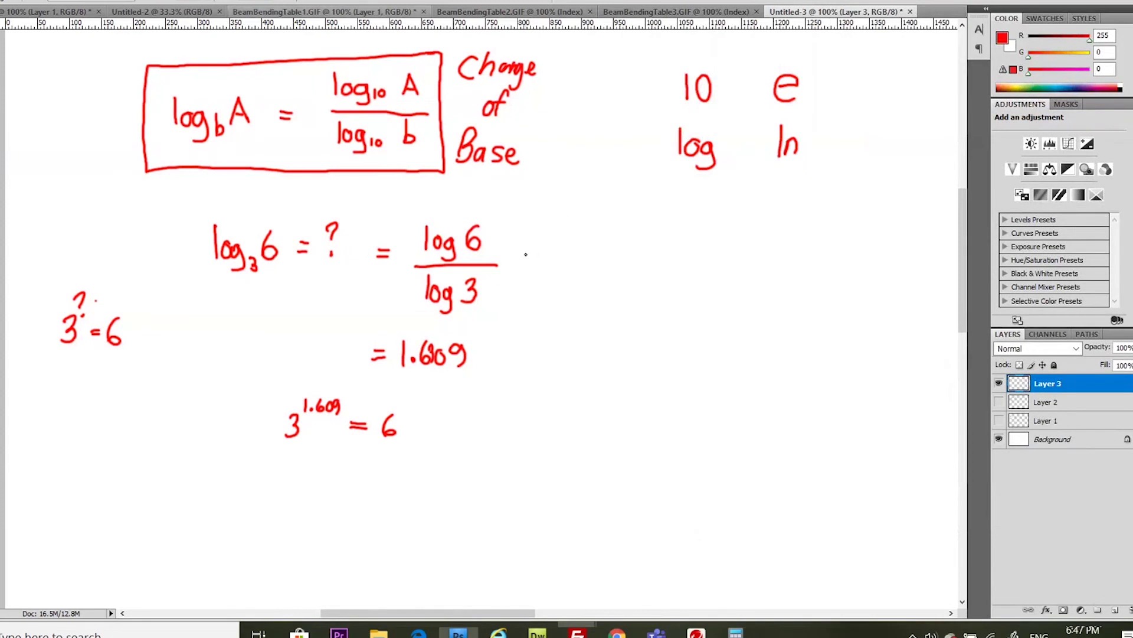
- Handwrite '= ln 6 / ln 3' after the fraction, undoing one misplaced stroke, and bring Calculator back
{"action": "left_click_drag", "start_coordinate": [523, 254], "coordinate": [537, 260]}
{"action": "mouse_move", "coordinate": [575, 226]}
{"action": "left_mouse_down"}
{"action": "mouse_move", "coordinate": [570, 252]}
{"action": "mouse_move", "coordinate": [597, 244]}
{"action": "mouse_move", "coordinate": [613, 263]}
{"action": "mouse_move", "coordinate": [568, 289]}
{"action": "mouse_move", "coordinate": [577, 301]}
{"action": "left_mouse_up"}
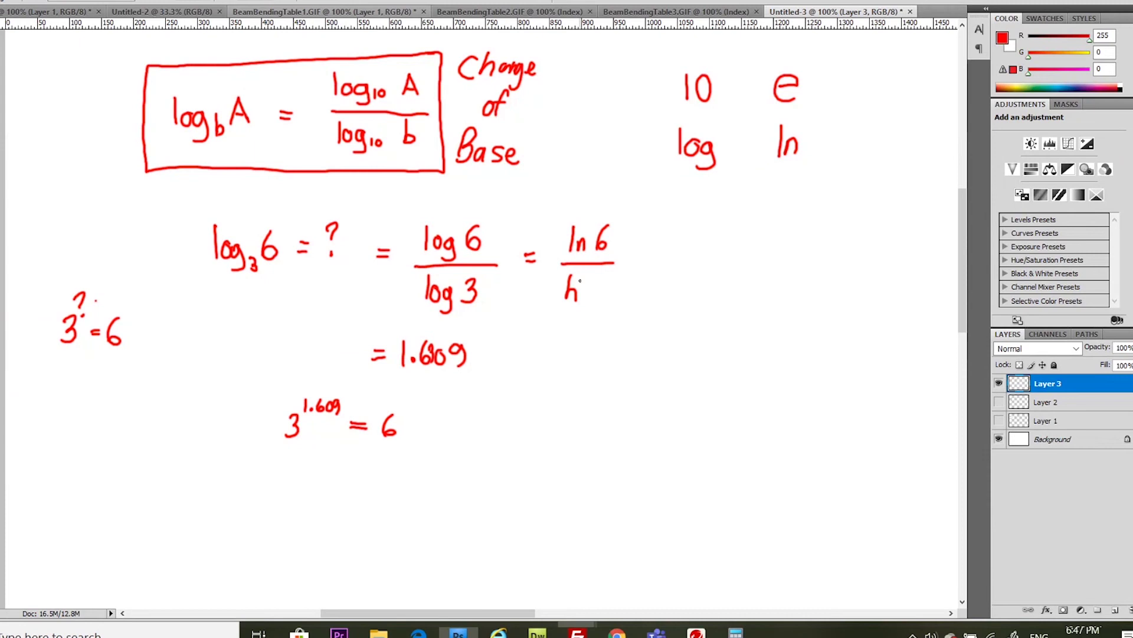
{"action": "key", "text": "ctrl+alt+z"}
{"action": "key", "text": "ctrl+alt+z"}
{"action": "mouse_move", "coordinate": [572, 280]}
{"action": "left_mouse_down"}
{"action": "mouse_move", "coordinate": [565, 303]}
{"action": "mouse_move", "coordinate": [601, 286]}
{"action": "mouse_move", "coordinate": [596, 302]}
{"action": "left_mouse_up"}
{"action": "left_click_drag", "start_coordinate": [1132, 148], "coordinate": [866, 73]}
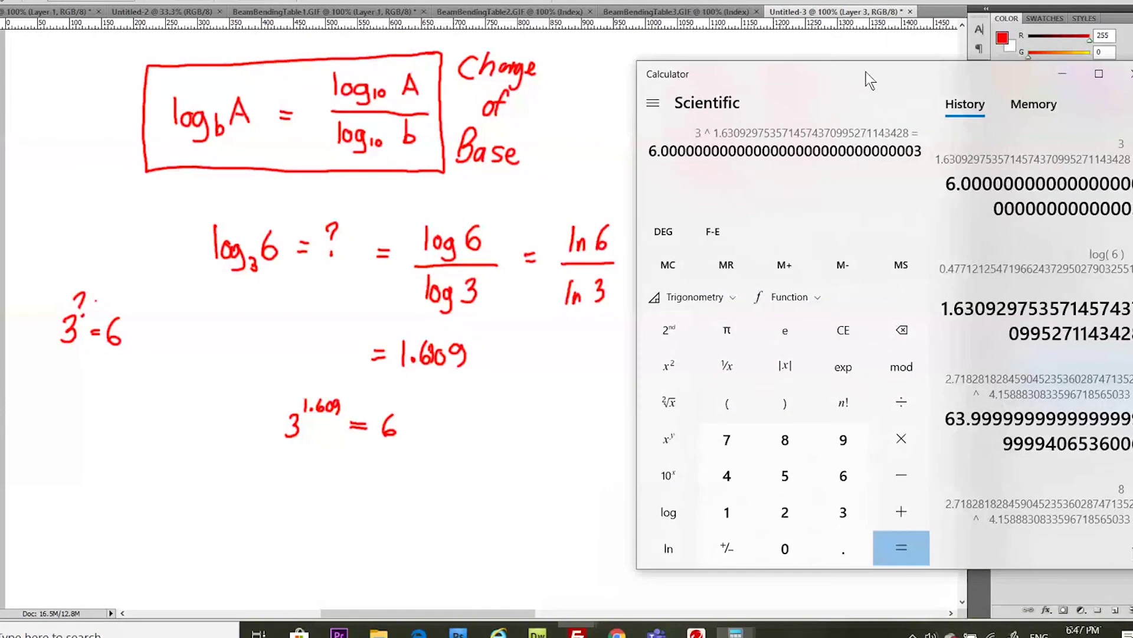
- Calculate ln 3 and store it in cleared Calculator memory
{"action": "key", "text": "Escape"}
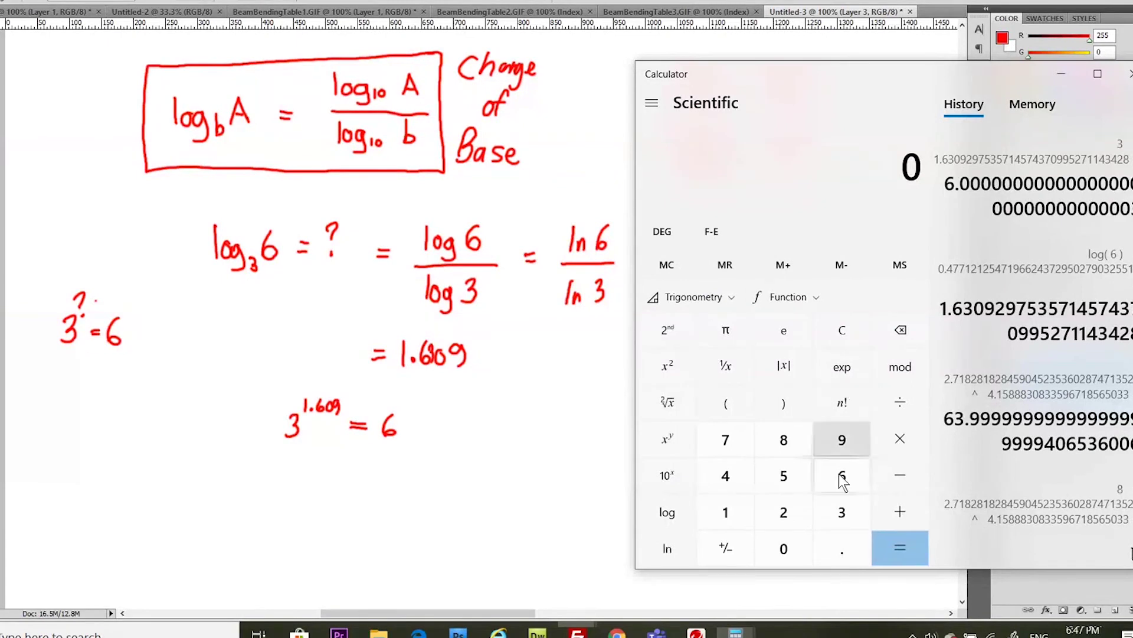
{"action": "left_click", "coordinate": [840, 511]}
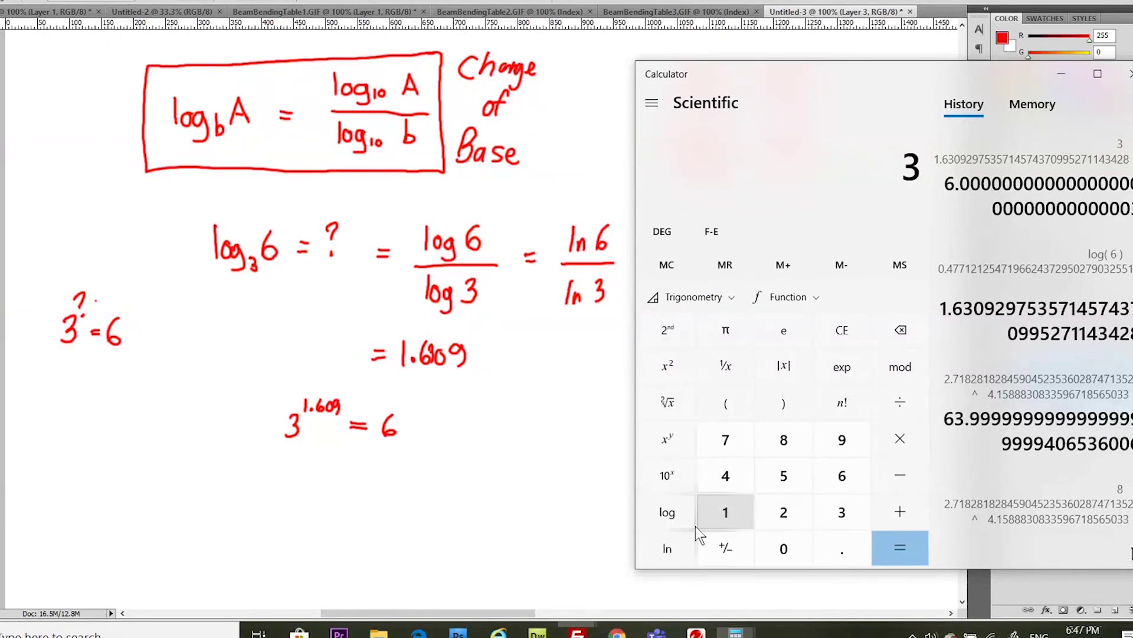
{"action": "left_click", "coordinate": [668, 549]}
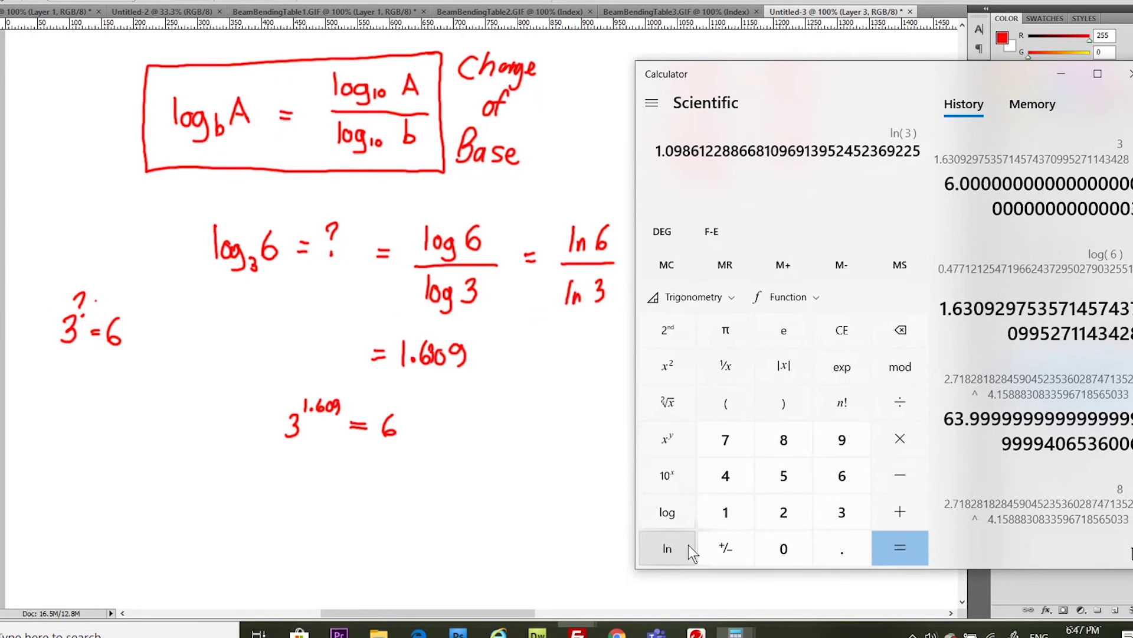
{"action": "left_click", "coordinate": [670, 265]}
{"action": "left_click", "coordinate": [782, 264]}
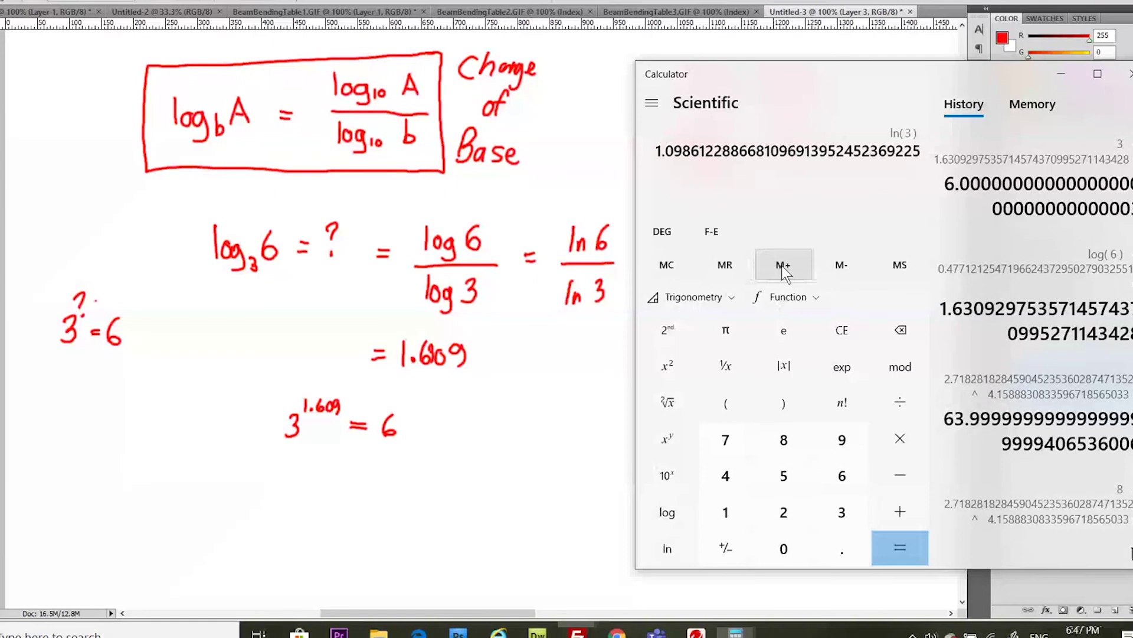
{"action": "key", "text": "Escape"}
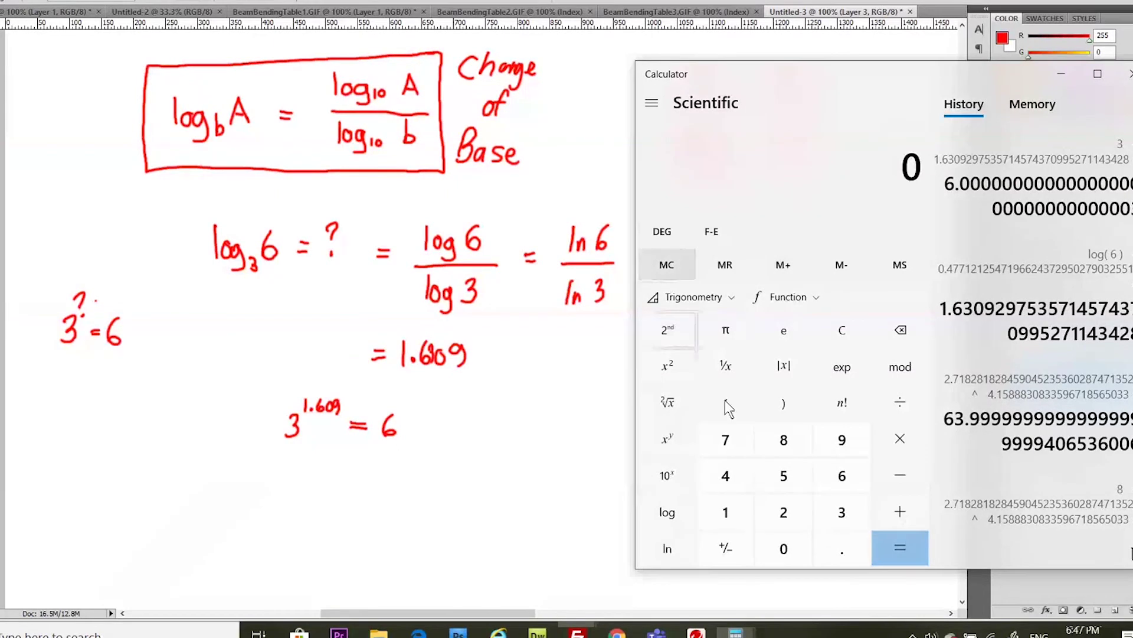
- Divide ln 6 by the recalled ln 3 to get 1.63092975…, then move Calculator off the whiteboard
{"action": "left_click", "coordinate": [841, 479]}
{"action": "left_click", "coordinate": [669, 550]}
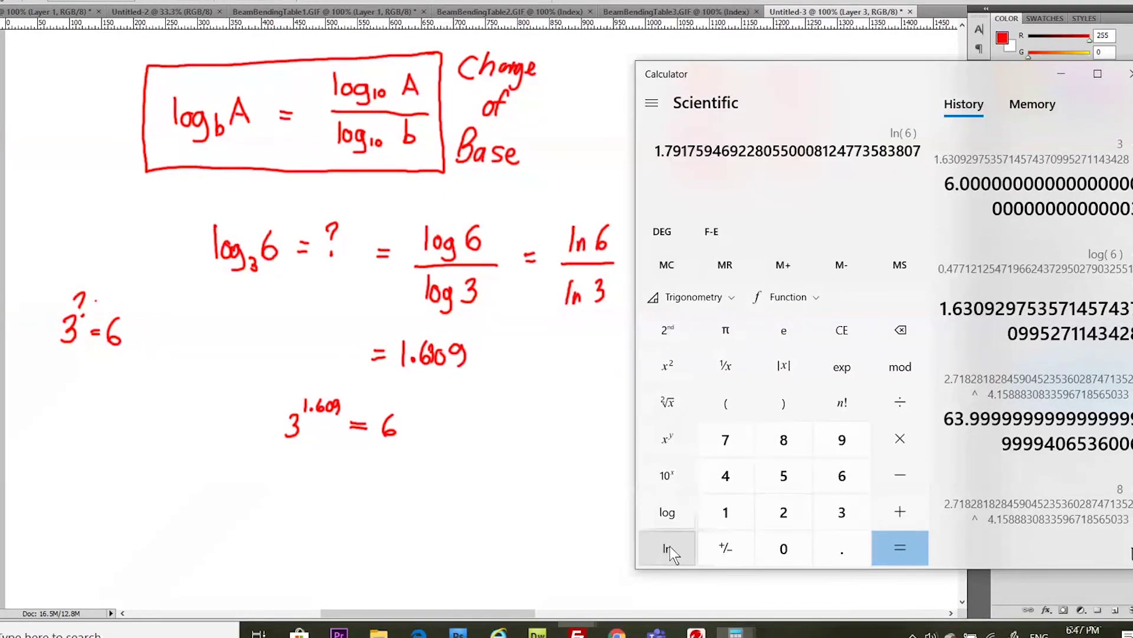
{"action": "left_click", "coordinate": [900, 401]}
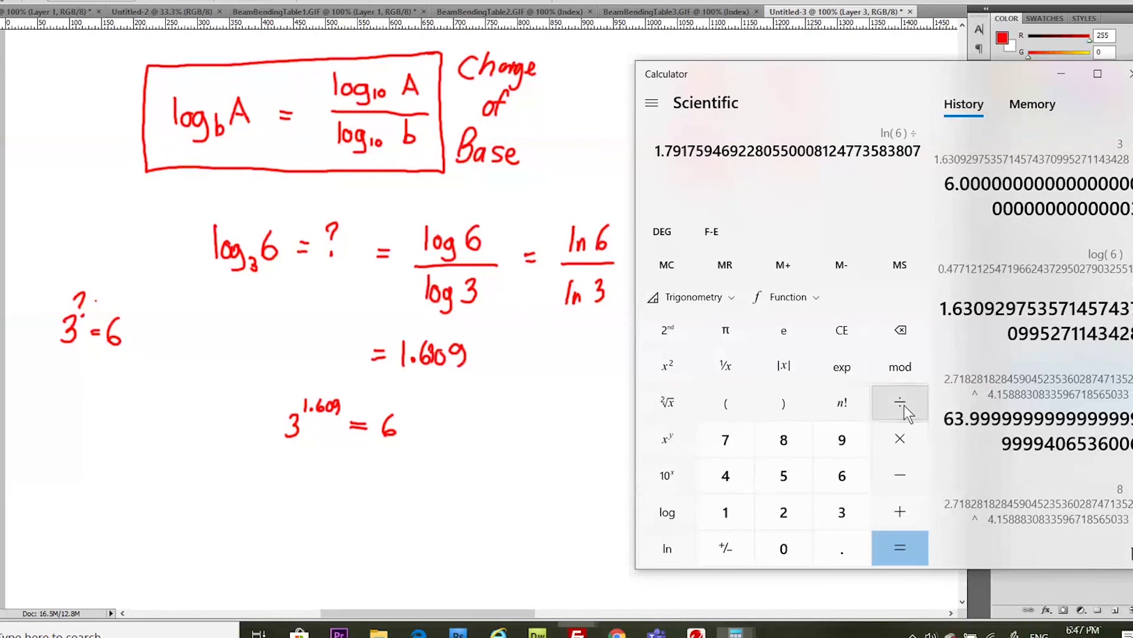
{"action": "left_click", "coordinate": [731, 265]}
{"action": "left_click", "coordinate": [886, 541]}
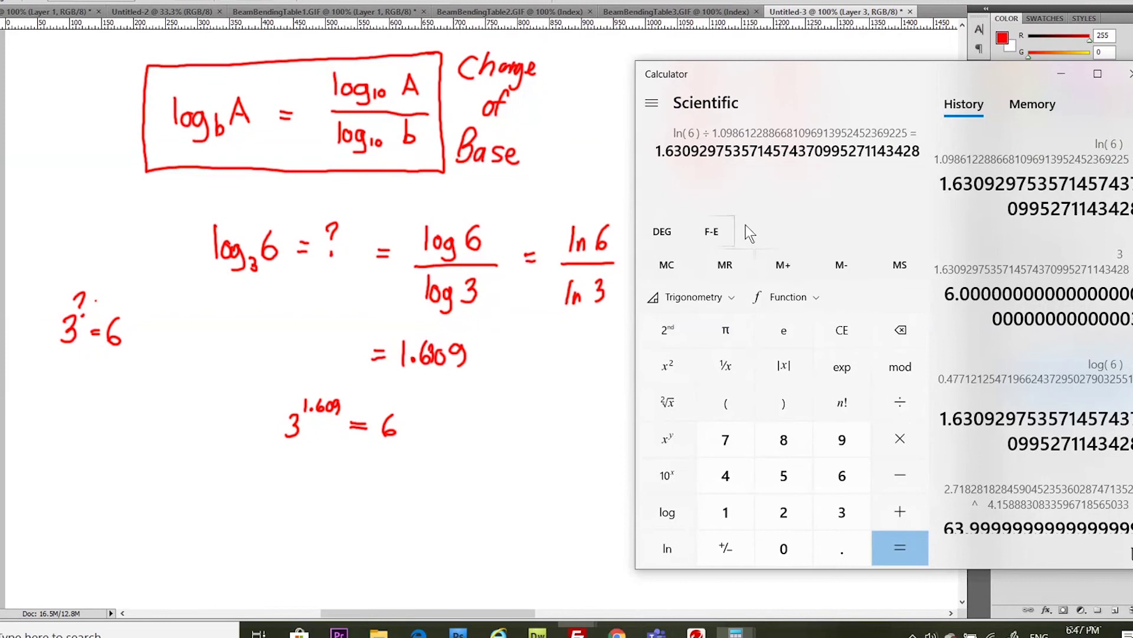
{"action": "left_click_drag", "start_coordinate": [812, 94], "coordinate": [1128, 74]}
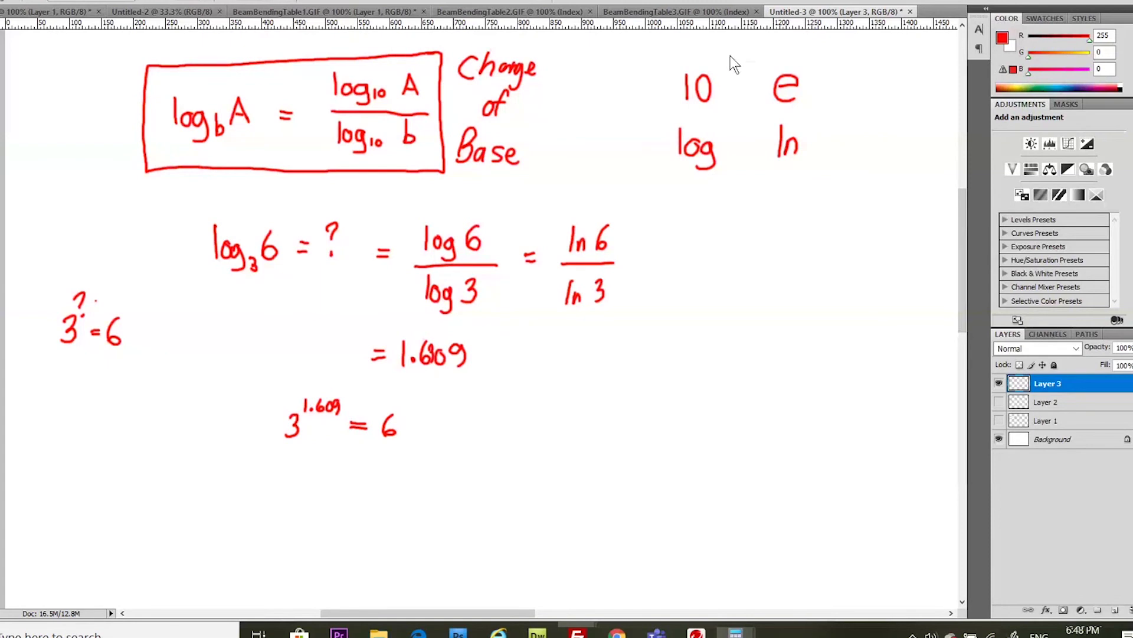
- Circle the 10/log and e/ln pairs in red, then bring 03-logarithms.pdf over the canvas
{"action": "mouse_move", "coordinate": [729, 59]}
{"action": "left_mouse_down"}
{"action": "mouse_move", "coordinate": [645, 100]}
{"action": "mouse_move", "coordinate": [639, 135]}
{"action": "mouse_move", "coordinate": [677, 176]}
{"action": "mouse_move", "coordinate": [725, 169]}
{"action": "mouse_move", "coordinate": [749, 123]}
{"action": "mouse_move", "coordinate": [731, 58]}
{"action": "mouse_move", "coordinate": [807, 50]}
{"action": "mouse_move", "coordinate": [831, 92]}
{"action": "mouse_move", "coordinate": [829, 126]}
{"action": "mouse_move", "coordinate": [799, 176]}
{"action": "mouse_move", "coordinate": [763, 183]}
{"action": "mouse_move", "coordinate": [740, 149]}
{"action": "left_mouse_up"}
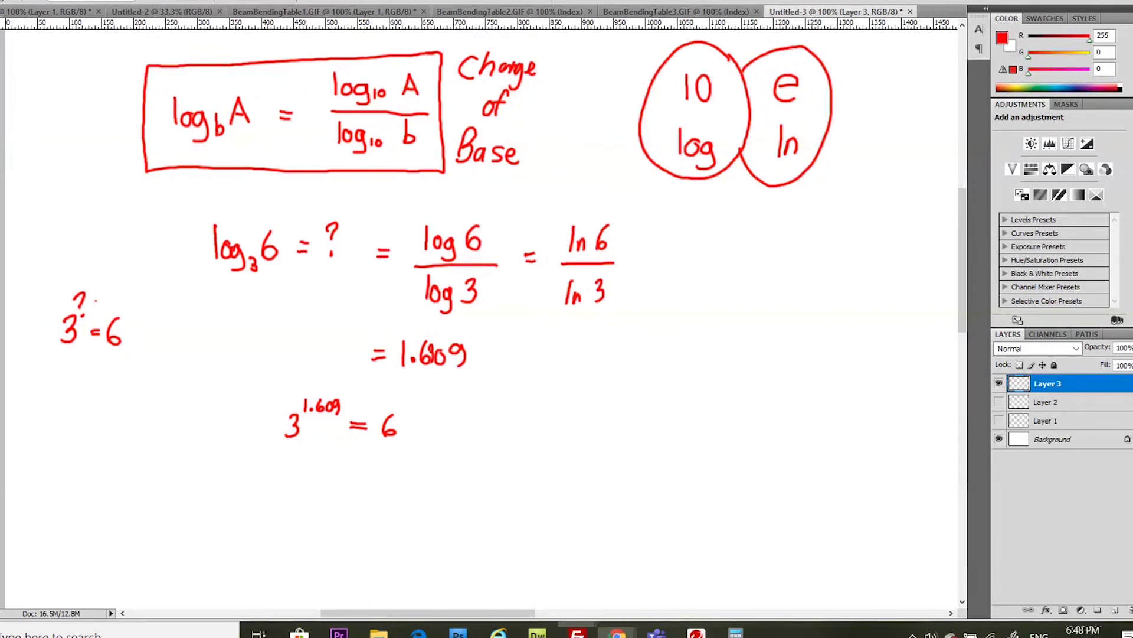
{"action": "left_click_drag", "start_coordinate": [1132, 195], "coordinate": [578, 5]}
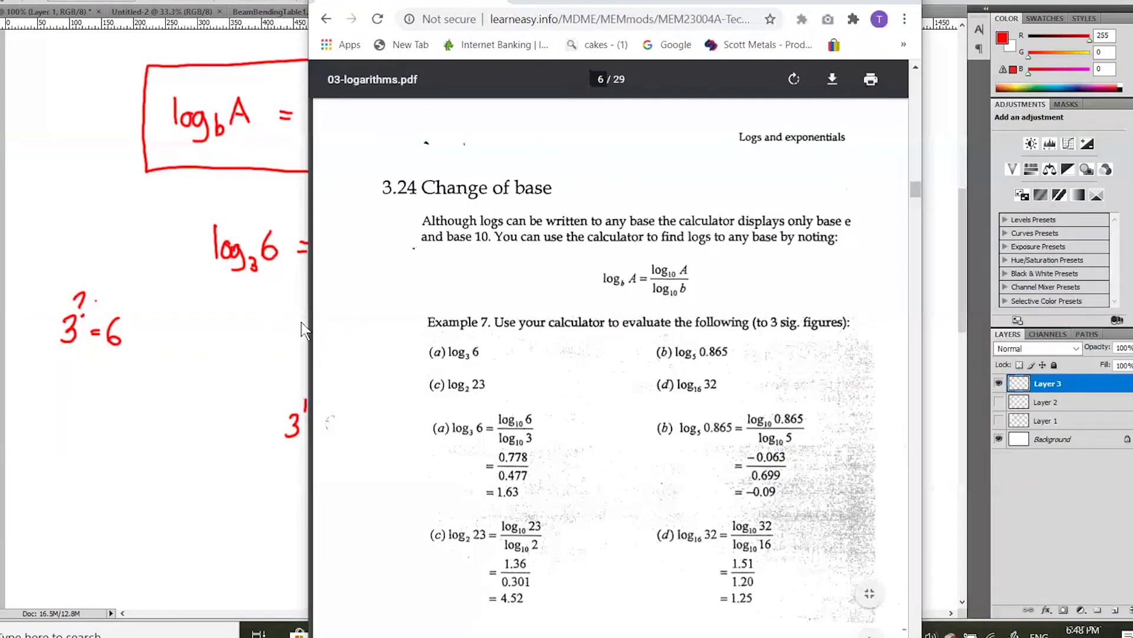
- Widen the Chrome window and scroll the PDF past Activity 2 to section 3.3, Example 8
{"action": "left_click_drag", "start_coordinate": [308, 328], "coordinate": [171, 307]}
{"action": "scroll", "coordinate": [795, 263], "scroll_direction": "down", "scroll_amount": 2}
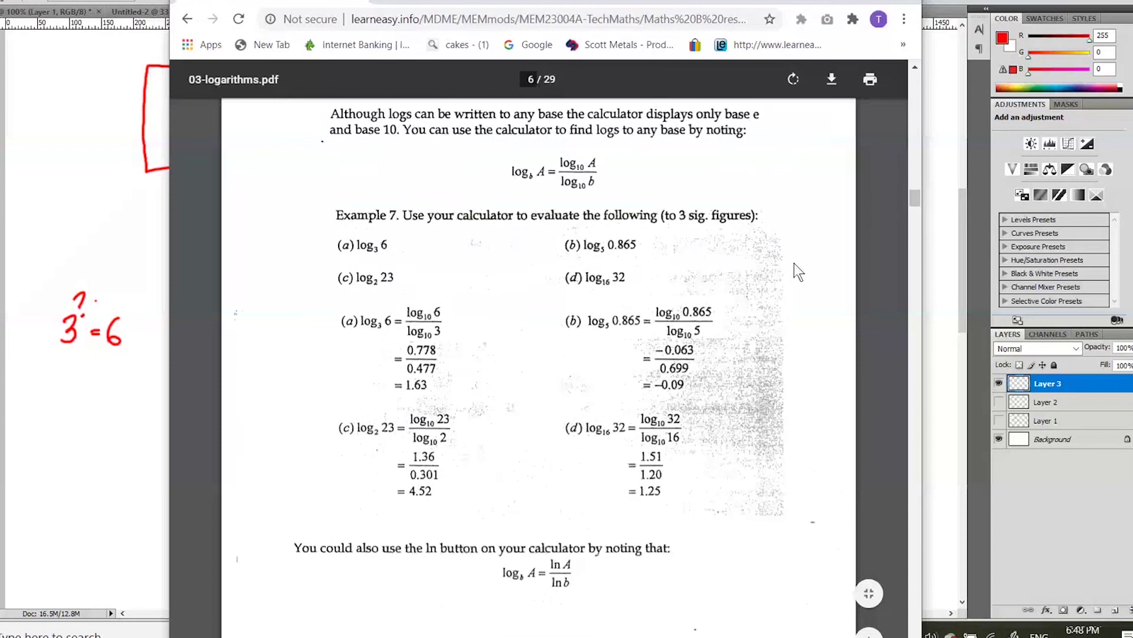
{"action": "scroll", "coordinate": [795, 264], "scroll_direction": "down", "scroll_amount": 6}
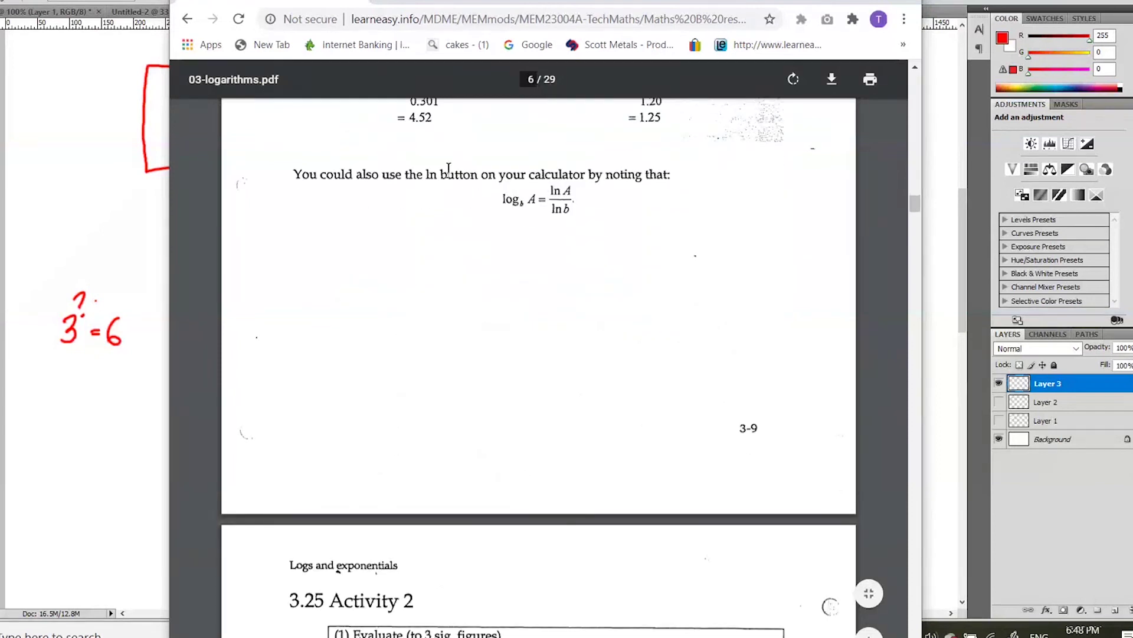
{"action": "left_click_drag", "start_coordinate": [424, 175], "coordinate": [437, 174]}
{"action": "scroll", "coordinate": [750, 300], "scroll_direction": "down", "scroll_amount": 5}
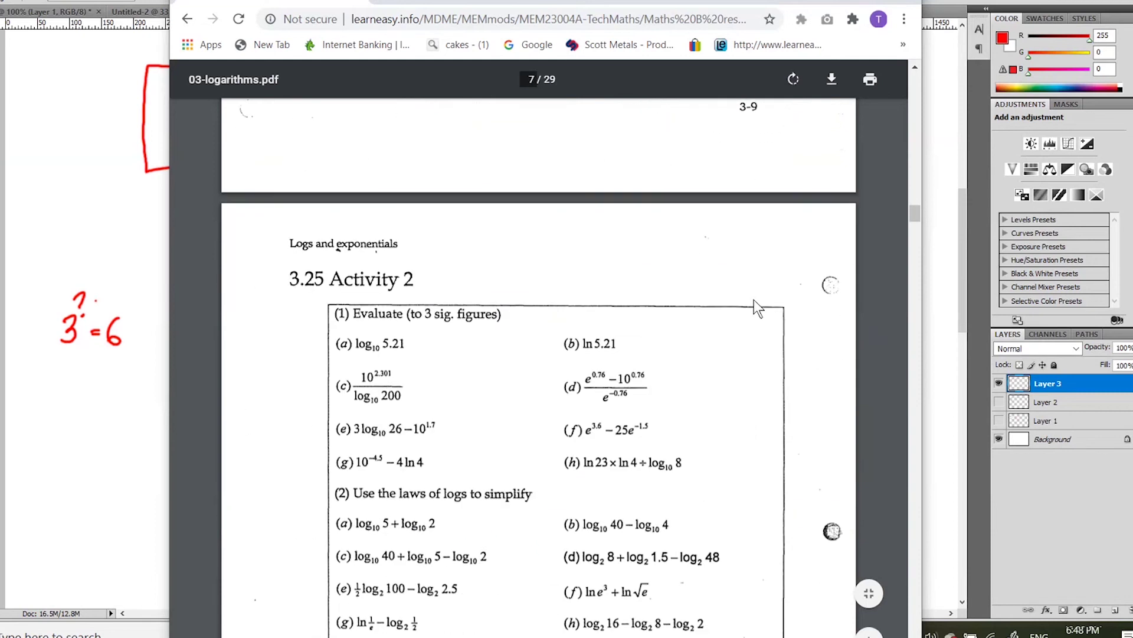
{"action": "scroll", "coordinate": [754, 299], "scroll_direction": "down", "scroll_amount": 5}
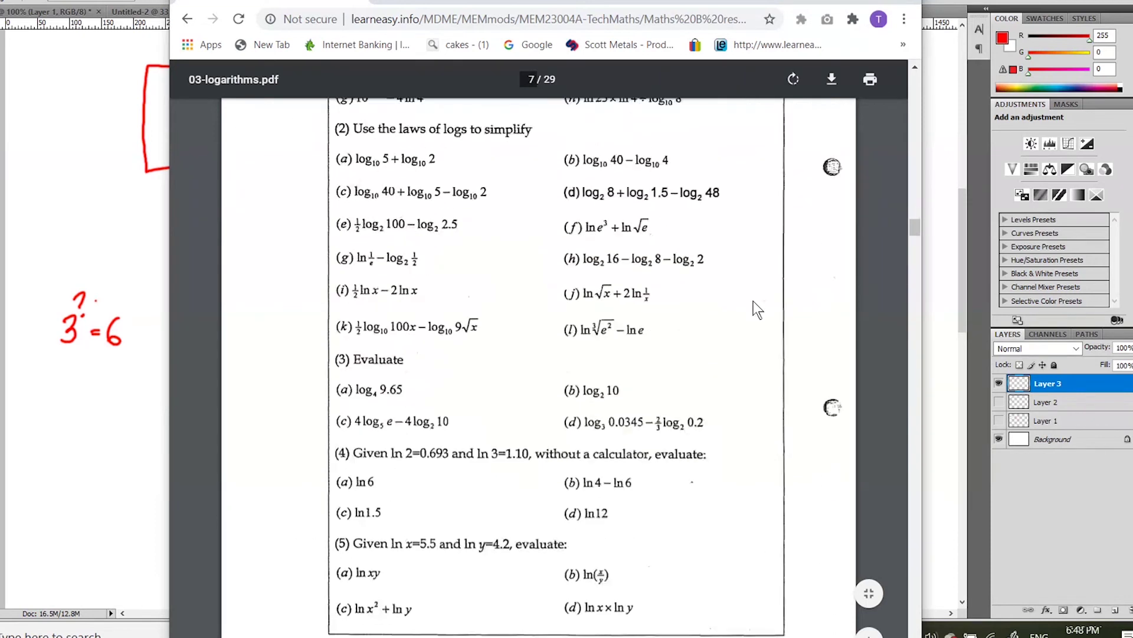
{"action": "scroll", "coordinate": [885, 254], "scroll_direction": "down", "scroll_amount": 5}
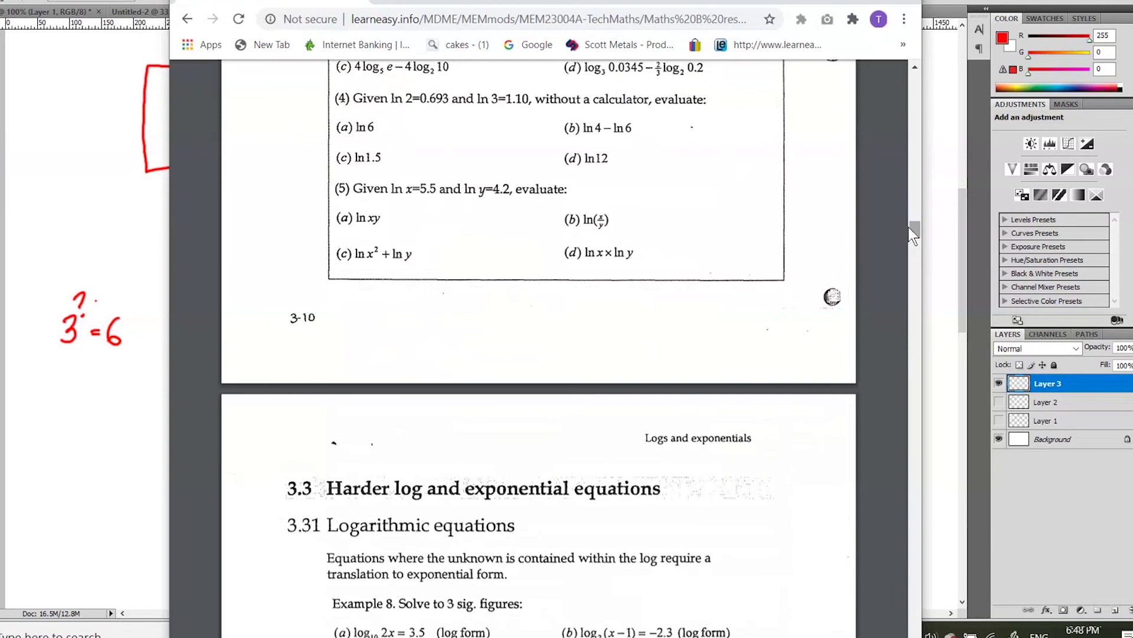
{"action": "scroll", "coordinate": [777, 297], "scroll_direction": "down", "scroll_amount": 4}
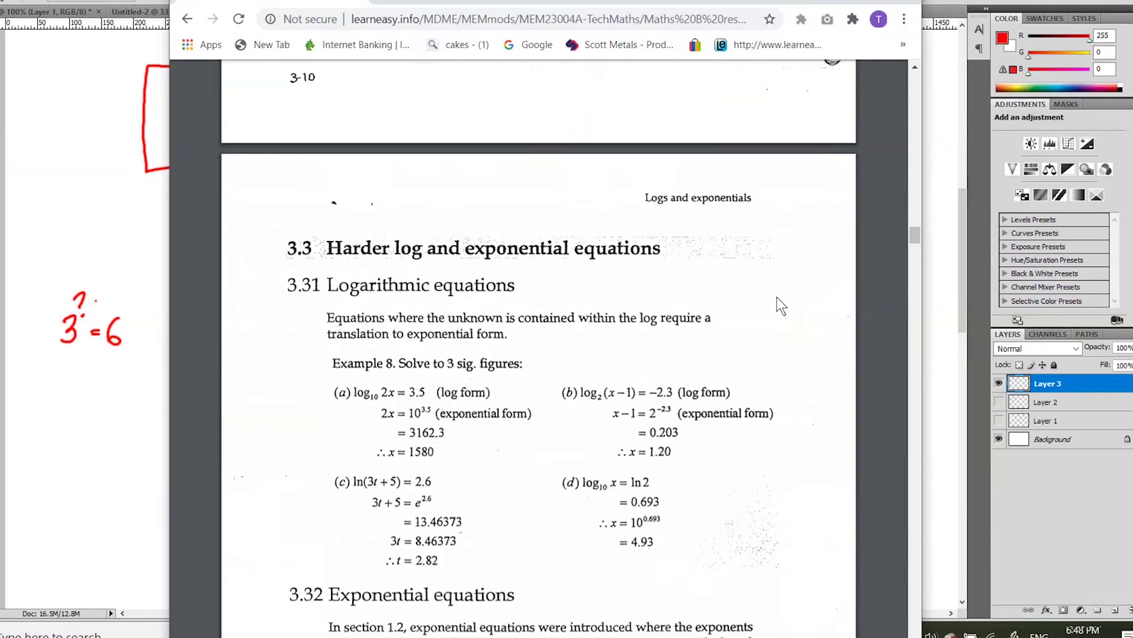
{"action": "scroll", "coordinate": [777, 296], "scroll_direction": "down", "scroll_amount": 1}
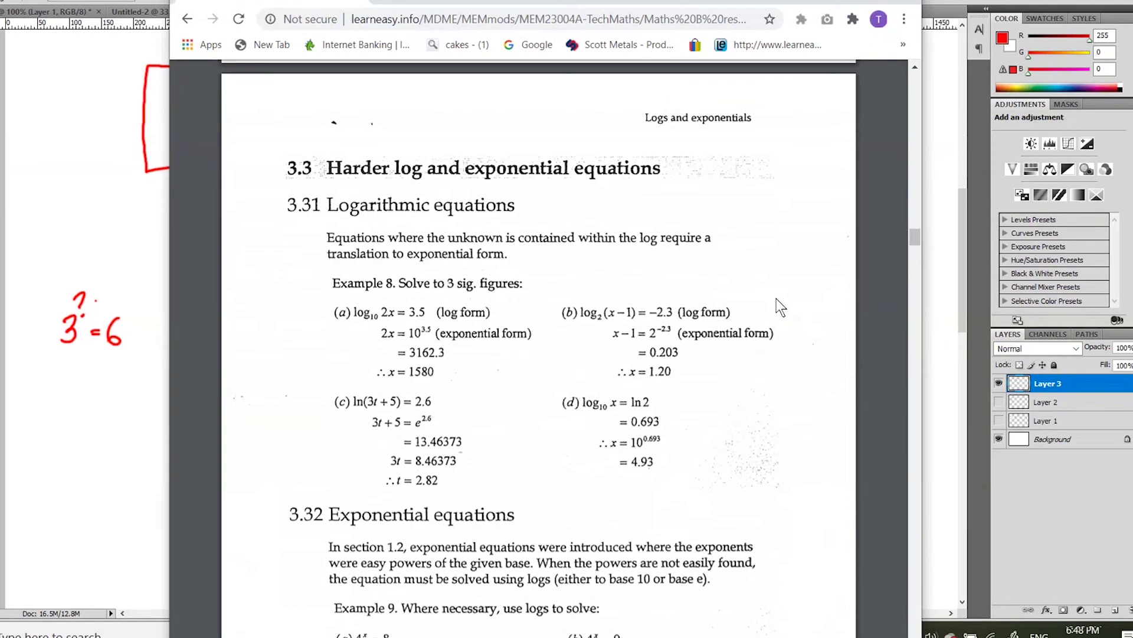
{"action": "scroll", "coordinate": [777, 299], "scroll_direction": "down", "scroll_amount": 2}
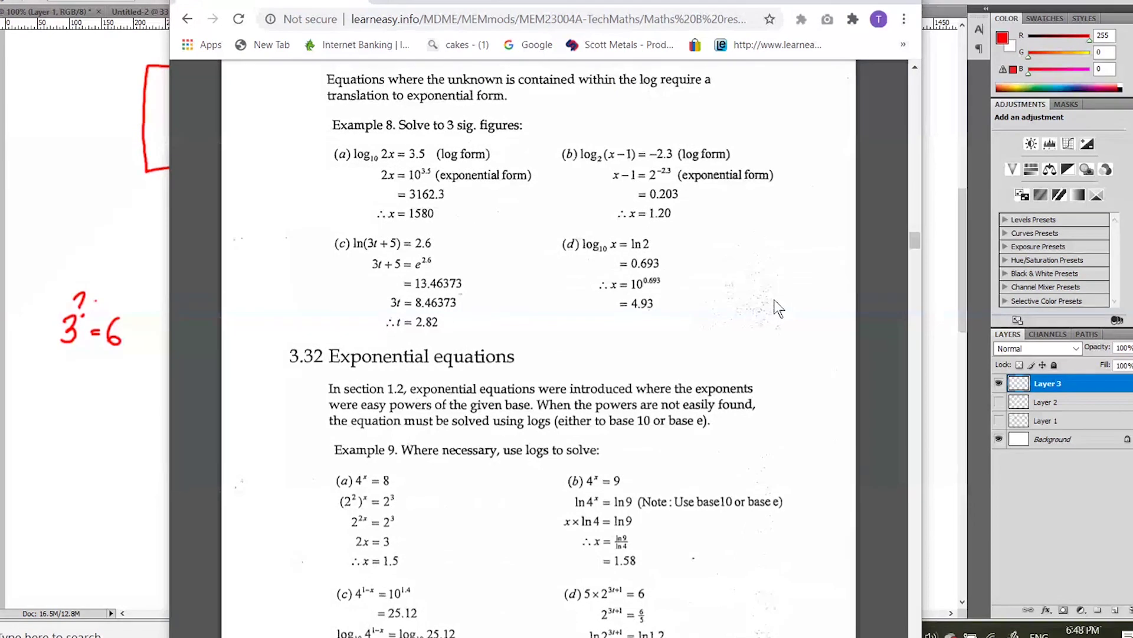
{"action": "scroll", "coordinate": [774, 299], "scroll_direction": "up", "scroll_amount": 3}
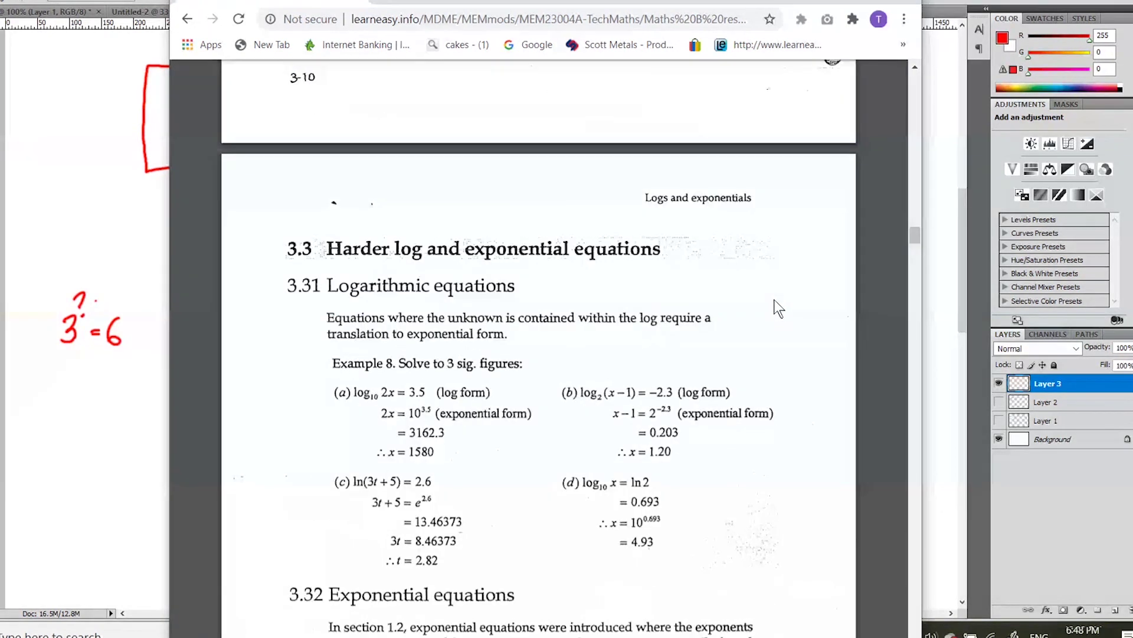
- Highlight 'log10' in example (a), log₁₀2x = 3.5, then slide the Chrome window to the right
{"action": "scroll", "coordinate": [774, 299], "scroll_direction": "down", "scroll_amount": 1}
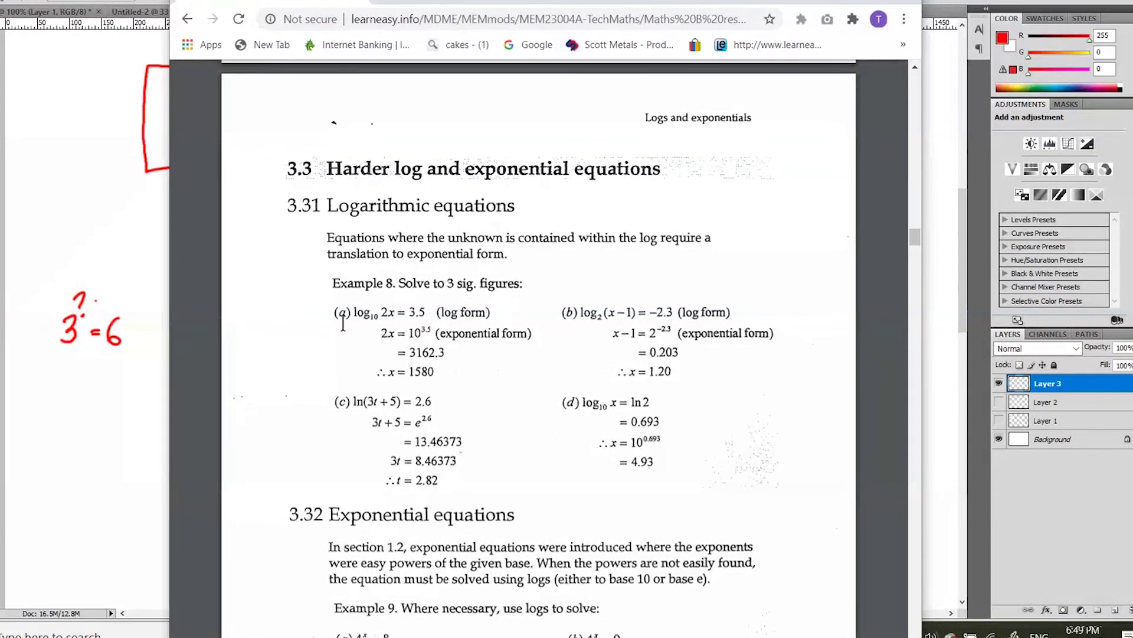
{"action": "left_click_drag", "start_coordinate": [353, 311], "coordinate": [392, 311]}
{"action": "left_click", "coordinate": [395, 309]}
{"action": "double_click", "coordinate": [394, 309]}
{"action": "left_click_drag", "start_coordinate": [353, 311], "coordinate": [396, 307]}
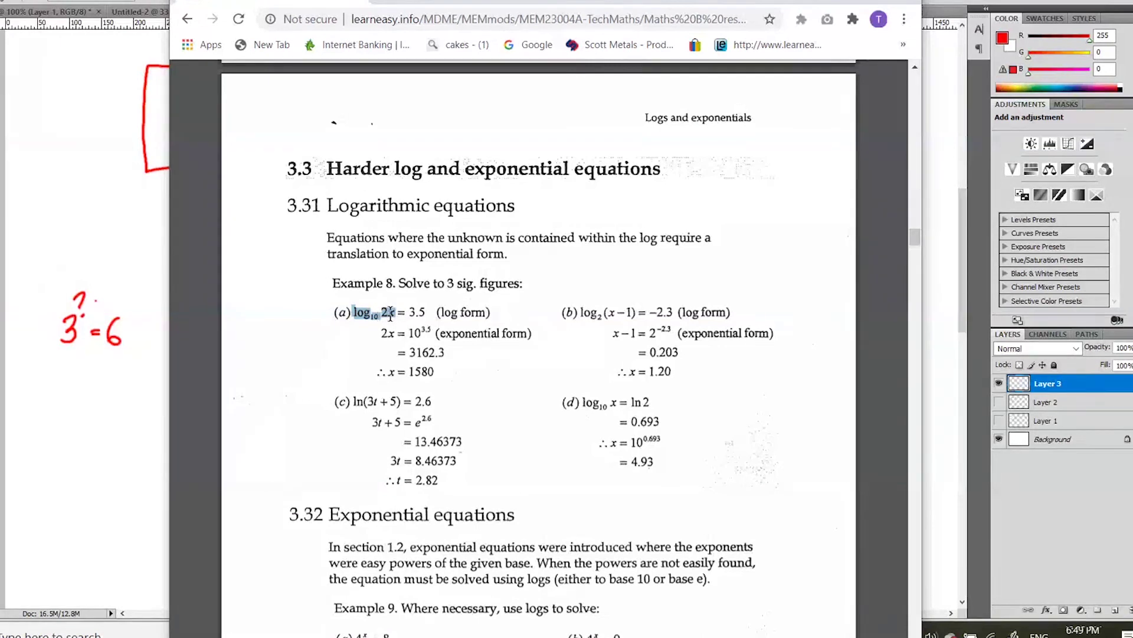
{"action": "left_click", "coordinate": [390, 314]}
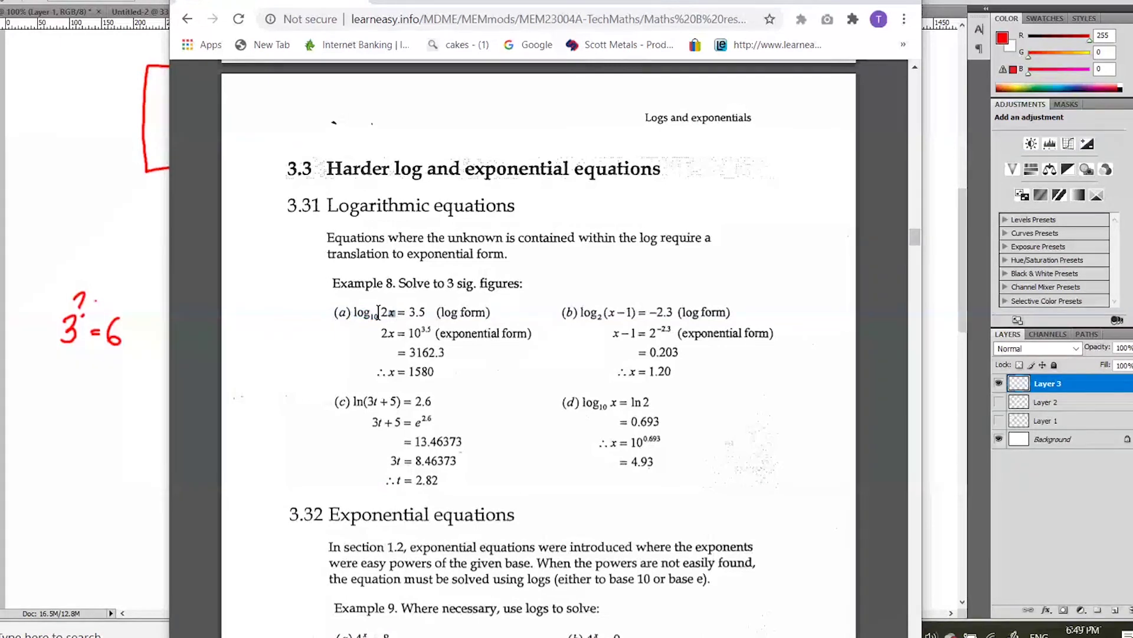
{"action": "left_click_drag", "start_coordinate": [381, 311], "coordinate": [355, 307]}
{"action": "left_click_drag", "start_coordinate": [470, 1], "coordinate": [1132, 1]}
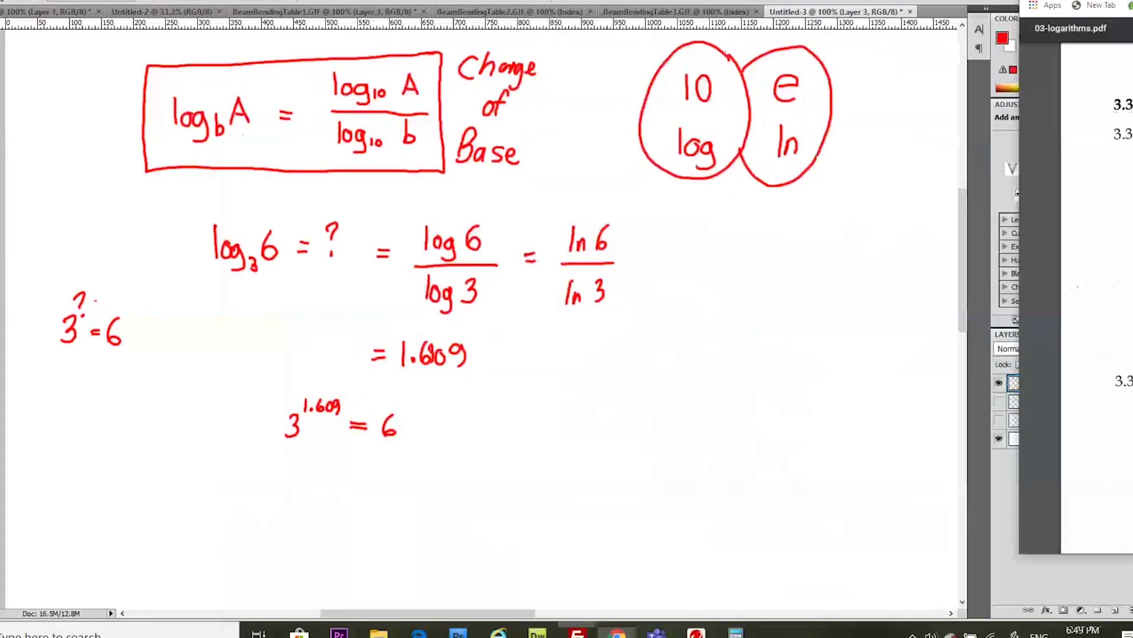
- Show Layer 2 and hide Layer 3 in Photoshop, then place the PDF beside the canvas
{"action": "left_click", "coordinate": [1000, 401]}
{"action": "left_click", "coordinate": [999, 402]}
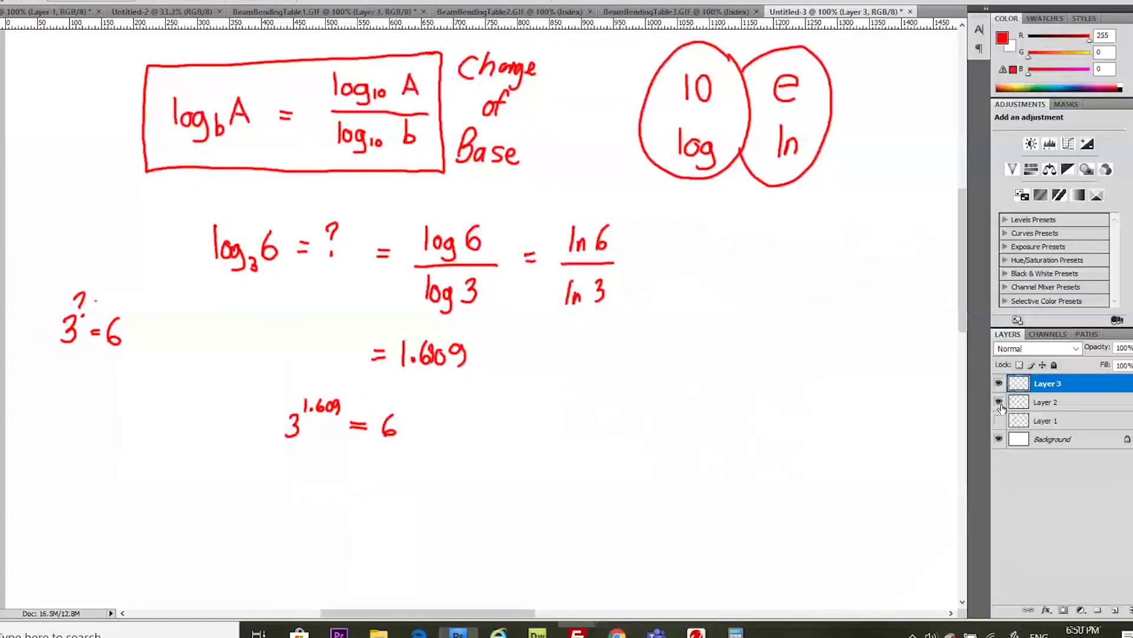
{"action": "left_click", "coordinate": [999, 384]}
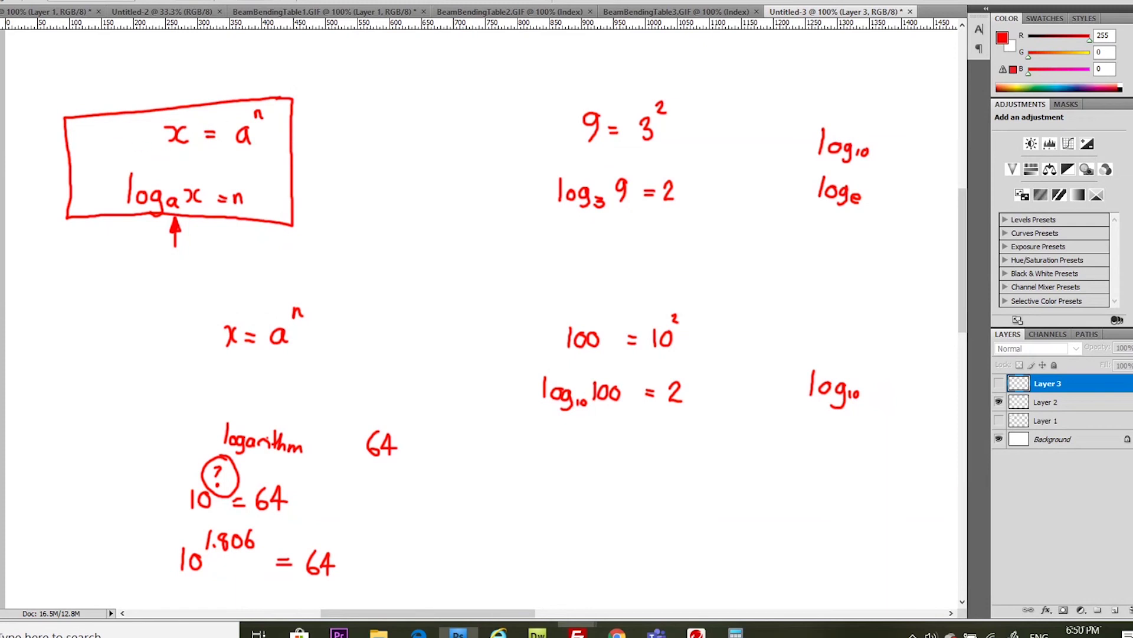
{"action": "left_click_drag", "start_coordinate": [1132, 118], "coordinate": [918, 34]}
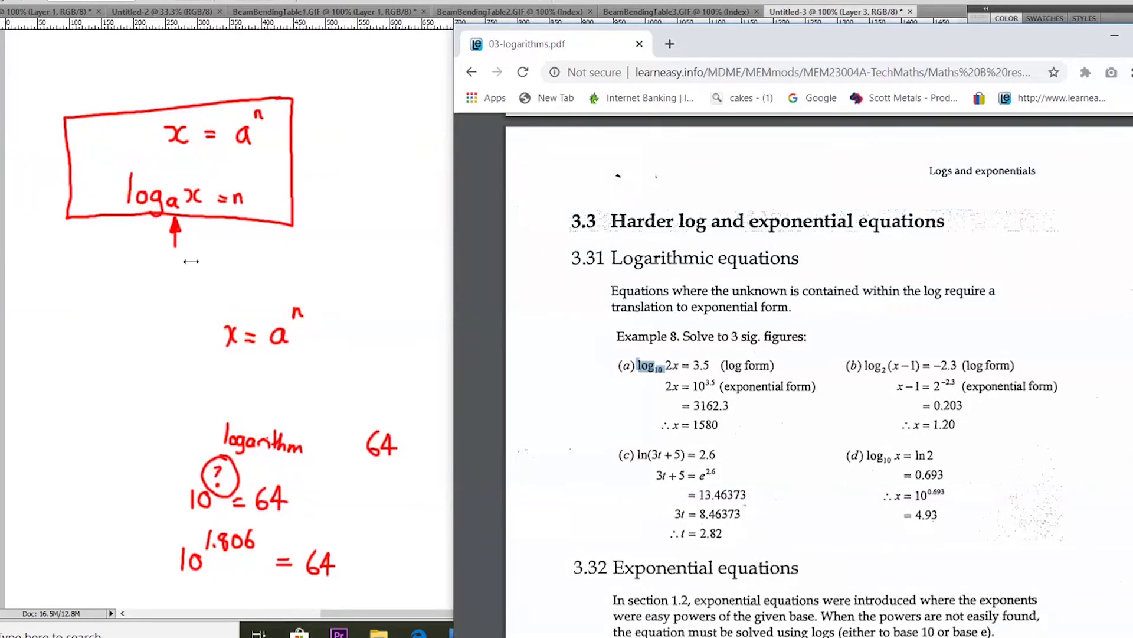
- Highlight '2x' and then '3.5' in example (a), then bring the Photoshop whiteboard forward
{"action": "left_click", "coordinate": [678, 364]}
{"action": "left_click_drag", "start_coordinate": [677, 363], "coordinate": [670, 359]}
{"action": "left_click_drag", "start_coordinate": [693, 365], "coordinate": [712, 365]}
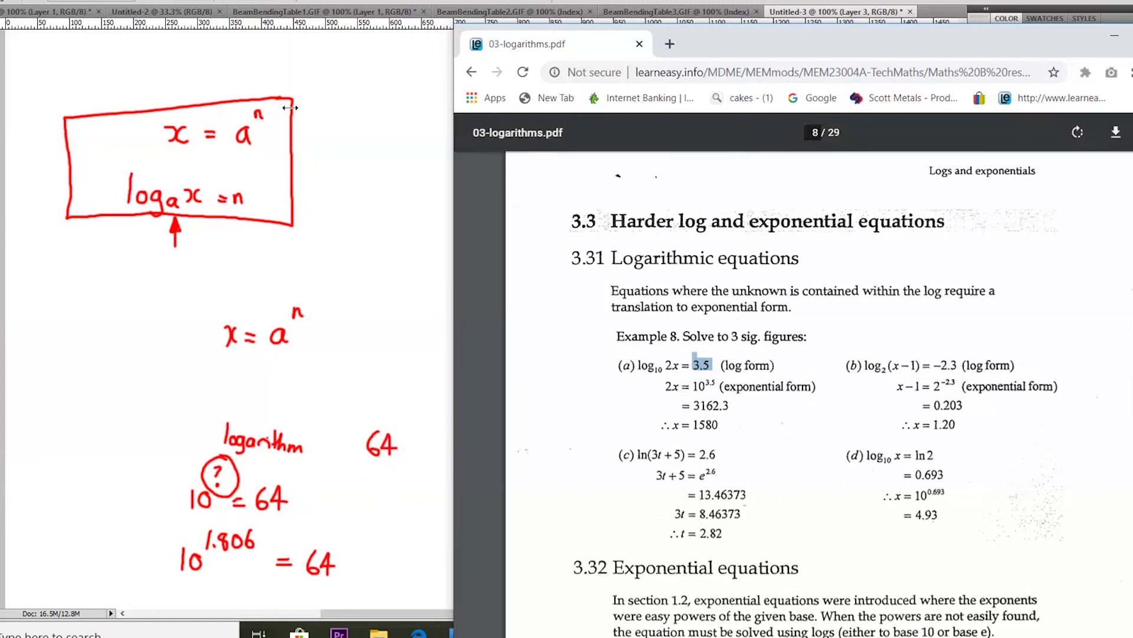
{"action": "left_click", "coordinate": [331, 124]}
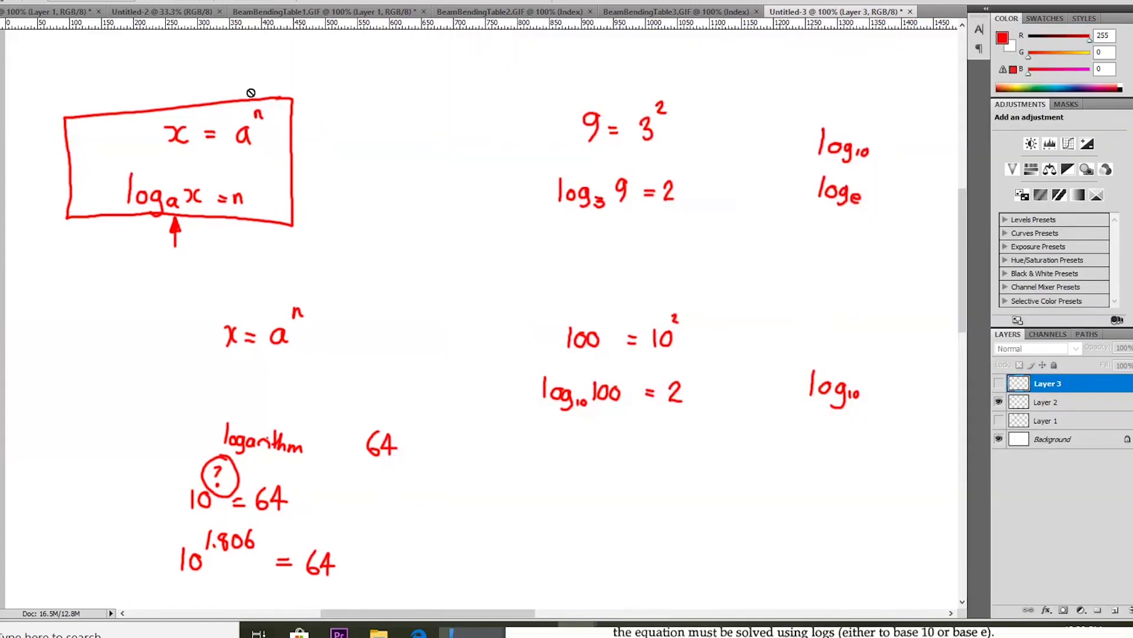
- On Layer 2, handwrite the equation log₁₀2x = 3.5 at the top of the whiteboard
{"action": "left_click", "coordinate": [1075, 405]}
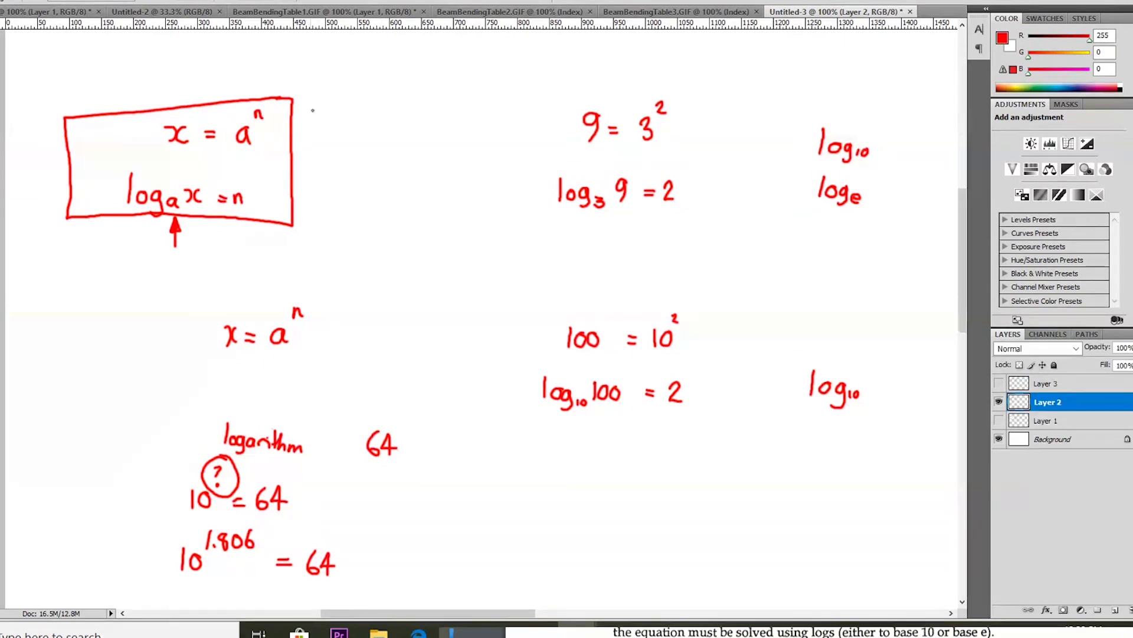
{"action": "left_click_drag", "start_coordinate": [328, 118], "coordinate": [347, 135]}
{"action": "left_click_drag", "start_coordinate": [350, 124], "coordinate": [342, 135]}
{"action": "left_click_drag", "start_coordinate": [320, 42], "coordinate": [317, 66]}
{"action": "mouse_move", "coordinate": [326, 54]}
{"action": "left_mouse_down"}
{"action": "mouse_move", "coordinate": [331, 74]}
{"action": "mouse_move", "coordinate": [388, 62]}
{"action": "left_mouse_up"}
{"action": "mouse_move", "coordinate": [389, 50]}
{"action": "left_mouse_down"}
{"action": "mouse_move", "coordinate": [380, 62]}
{"action": "mouse_move", "coordinate": [452, 58]}
{"action": "left_mouse_up"}
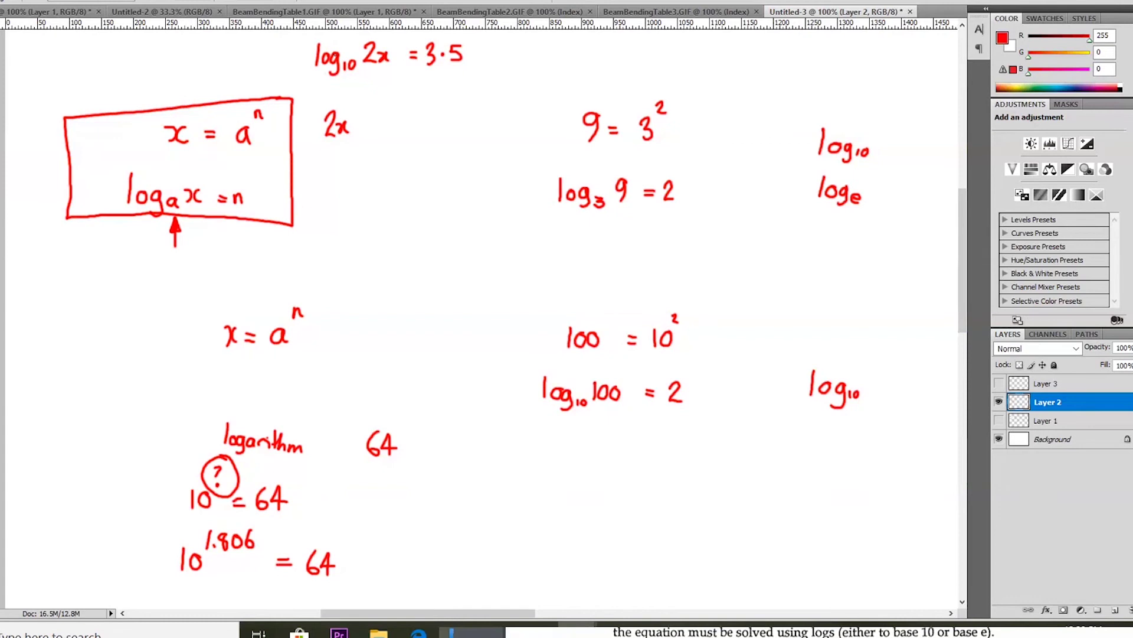
- Circle 2x, the base 10 and 3.5, labelling the 2x as x
{"action": "mouse_move", "coordinate": [393, 46]}
{"action": "left_mouse_down"}
{"action": "mouse_move", "coordinate": [361, 36]}
{"action": "mouse_move", "coordinate": [355, 54]}
{"action": "mouse_move", "coordinate": [366, 71]}
{"action": "mouse_move", "coordinate": [399, 46]}
{"action": "left_mouse_up"}
{"action": "left_click_drag", "start_coordinate": [388, 85], "coordinate": [394, 80]}
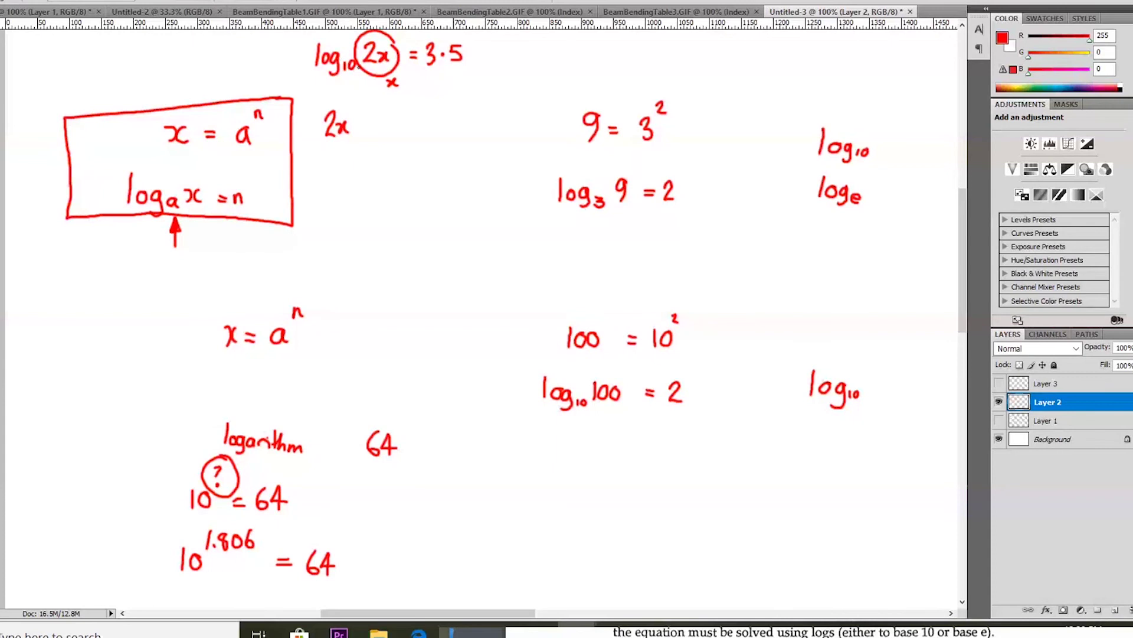
{"action": "mouse_move", "coordinate": [347, 74]}
{"action": "left_mouse_down"}
{"action": "mouse_move", "coordinate": [365, 71]}
{"action": "mouse_move", "coordinate": [341, 54]}
{"action": "mouse_move", "coordinate": [366, 91]}
{"action": "left_mouse_up"}
{"action": "mouse_move", "coordinate": [479, 41]}
{"action": "left_mouse_down"}
{"action": "mouse_move", "coordinate": [431, 34]}
{"action": "mouse_move", "coordinate": [426, 72]}
{"action": "mouse_move", "coordinate": [442, 78]}
{"action": "mouse_move", "coordinate": [477, 73]}
{"action": "left_mouse_up"}
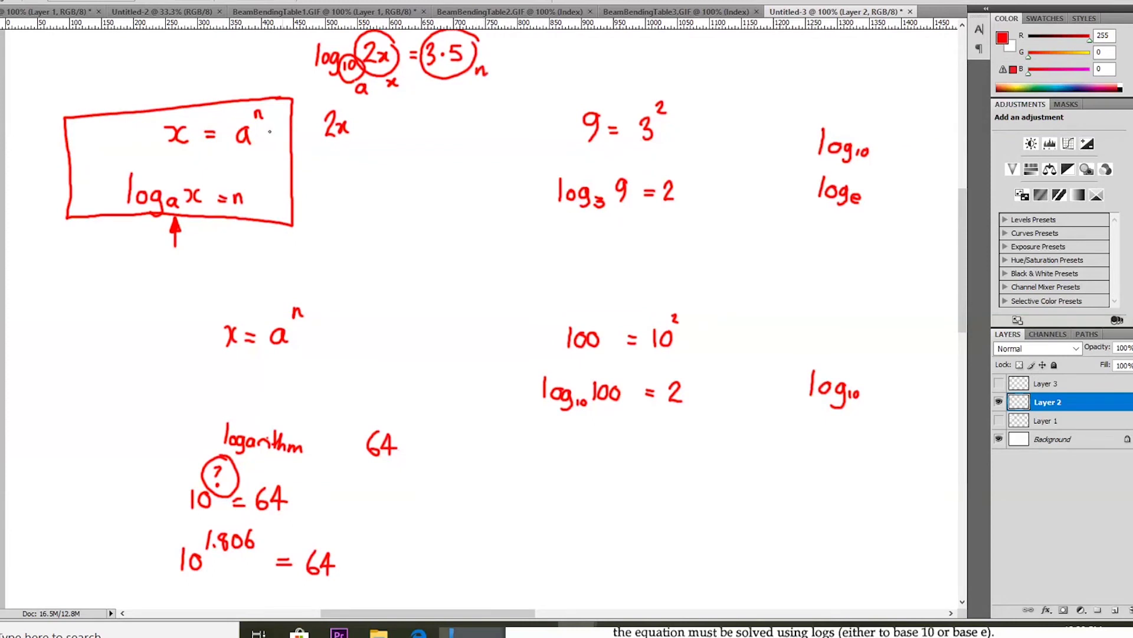
- Handwrite 2x = 10^3.5 and x = 0.5 × 10^3.5 below, then switch to Calculator
{"action": "mouse_move", "coordinate": [367, 133]}
{"action": "left_mouse_down"}
{"action": "mouse_move", "coordinate": [410, 136]}
{"action": "mouse_move", "coordinate": [435, 105]}
{"action": "mouse_move", "coordinate": [429, 115]}
{"action": "mouse_move", "coordinate": [449, 115]}
{"action": "left_mouse_up"}
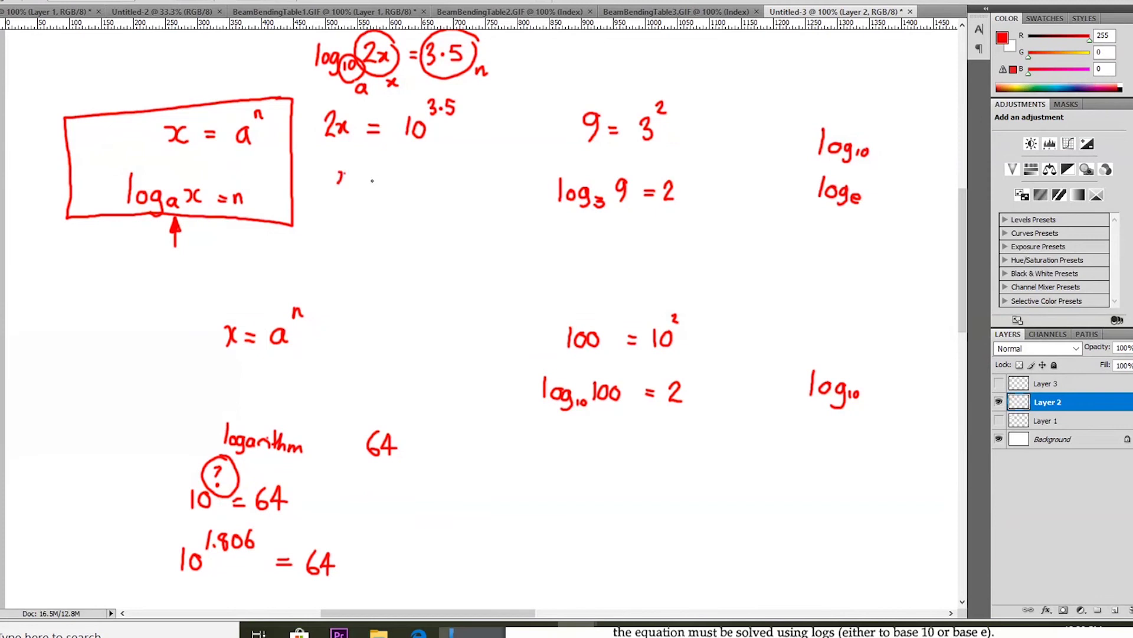
{"action": "left_click_drag", "start_coordinate": [348, 170], "coordinate": [340, 184]}
{"action": "left_click_drag", "start_coordinate": [362, 176], "coordinate": [376, 175]}
{"action": "left_click_drag", "start_coordinate": [363, 181], "coordinate": [376, 180]}
{"action": "mouse_move", "coordinate": [407, 171]}
{"action": "left_mouse_down"}
{"action": "mouse_move", "coordinate": [396, 178]}
{"action": "mouse_move", "coordinate": [419, 186]}
{"action": "left_mouse_up"}
{"action": "mouse_move", "coordinate": [419, 171]}
{"action": "left_mouse_down"}
{"action": "mouse_move", "coordinate": [463, 186]}
{"action": "mouse_move", "coordinate": [501, 158]}
{"action": "left_mouse_up"}
{"action": "left_click", "coordinate": [494, 166]}
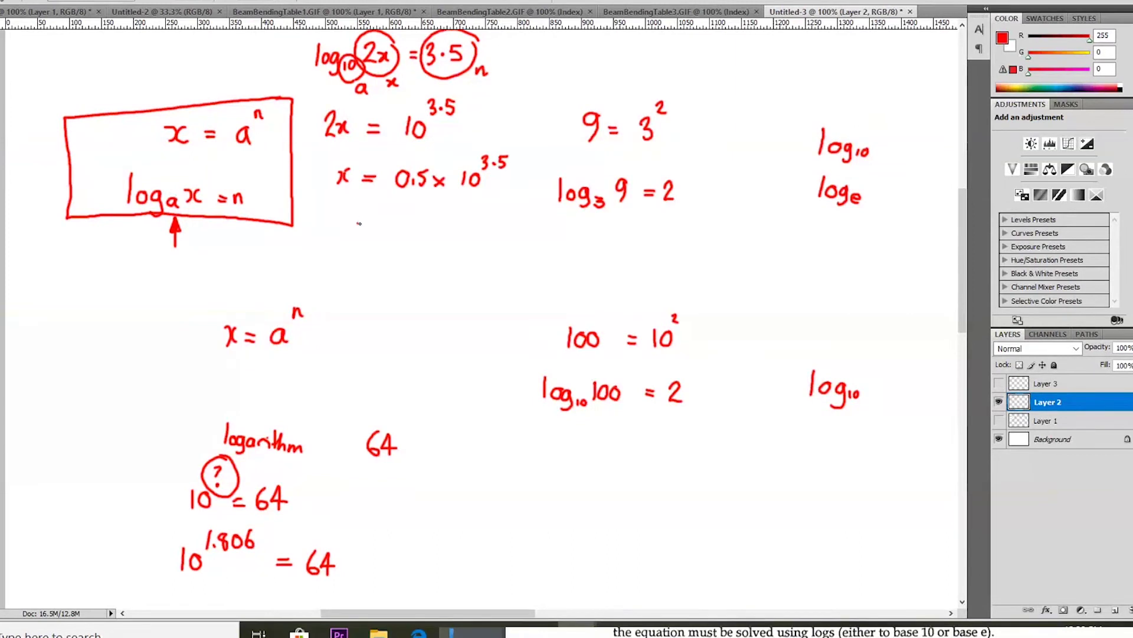
{"action": "left_click_drag", "start_coordinate": [358, 223], "coordinate": [367, 221]}
{"action": "key", "text": "alt+Tab"}
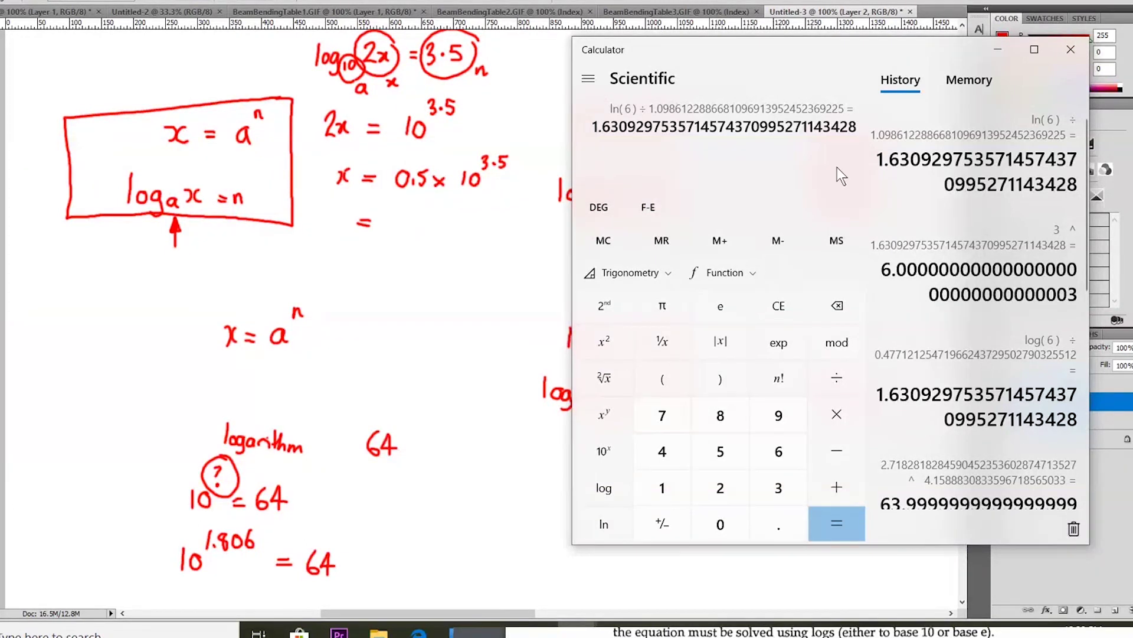
- Clear Calculator and evaluate 10 raised to the power 3.5
{"action": "key", "text": "Escape"}
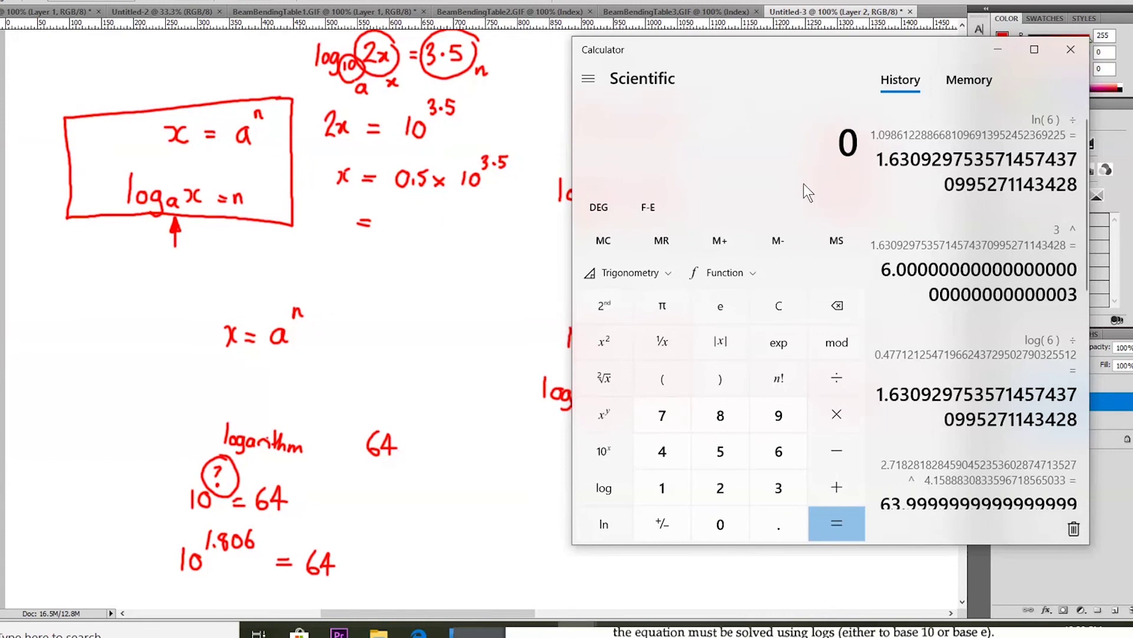
{"action": "left_click", "coordinate": [662, 484]}
{"action": "key", "text": "Escape"}
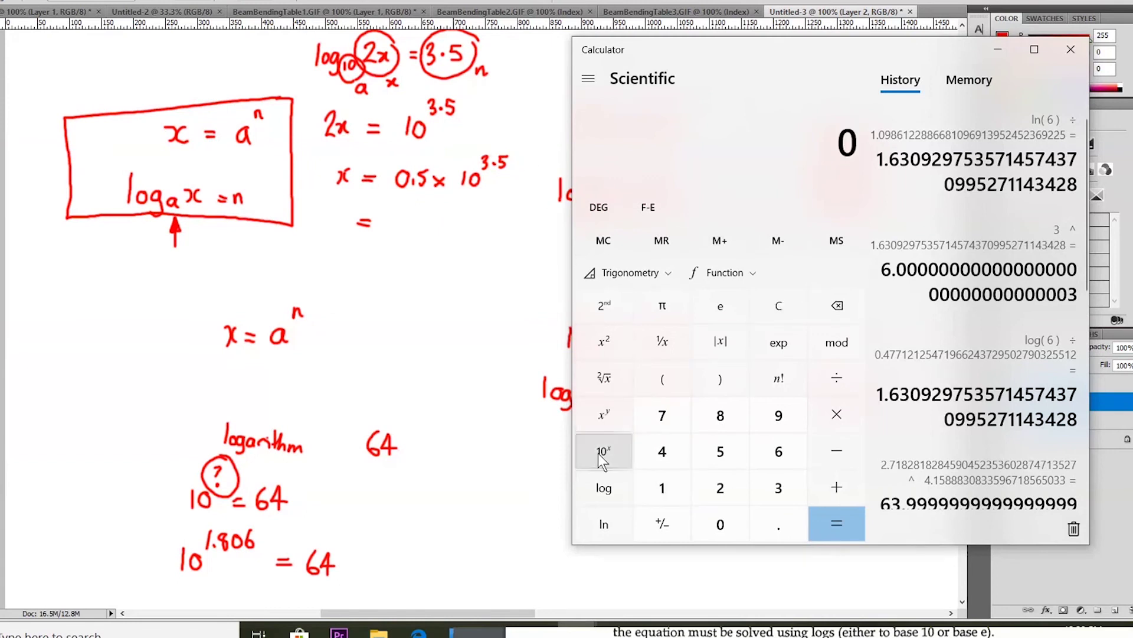
{"action": "left_click", "coordinate": [767, 499]}
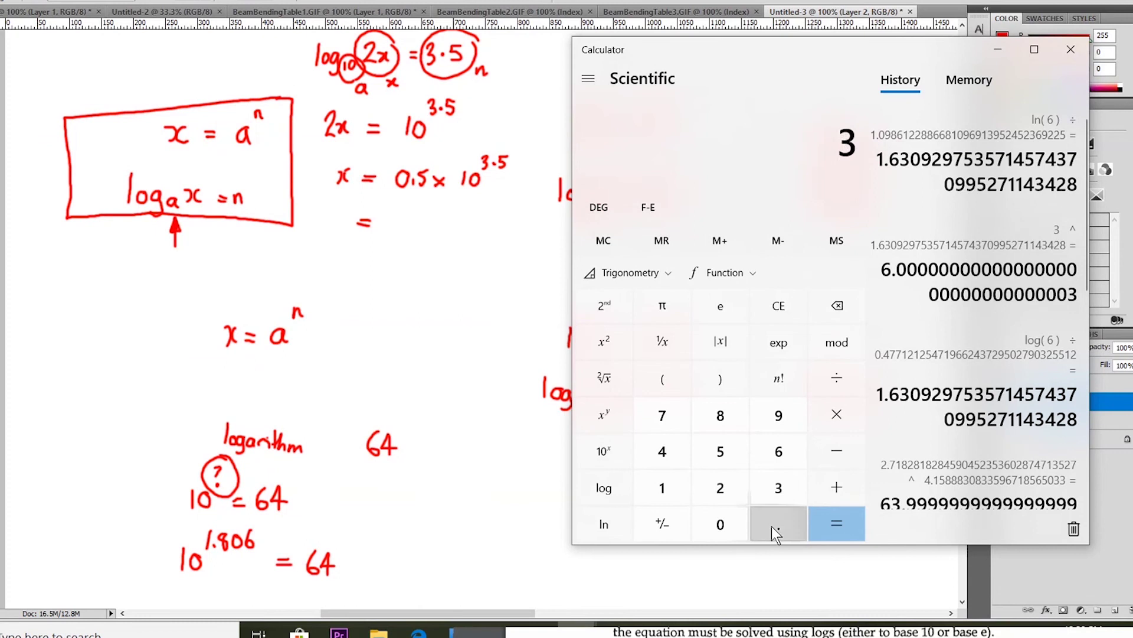
{"action": "left_click", "coordinate": [771, 526]}
{"action": "left_click", "coordinate": [727, 452]}
{"action": "left_click", "coordinate": [596, 454]}
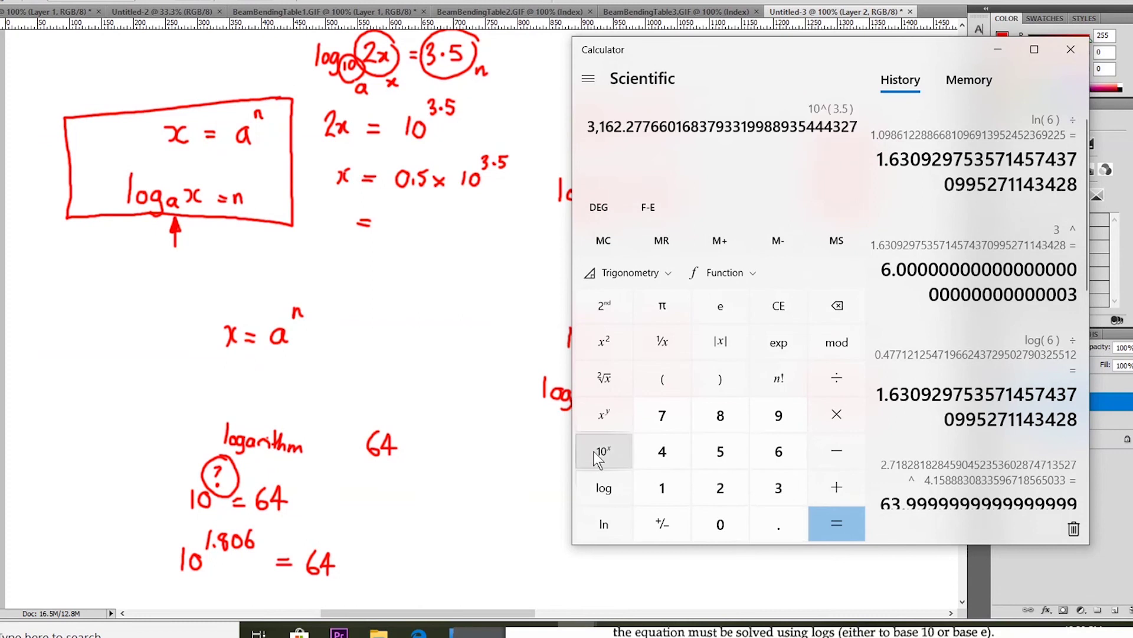
- Divide the result by 2 to get 1,581.1388…, then start writing 1581 on the notes
{"action": "left_click", "coordinate": [837, 377]}
{"action": "left_click", "coordinate": [720, 487]}
{"action": "left_click", "coordinate": [827, 524]}
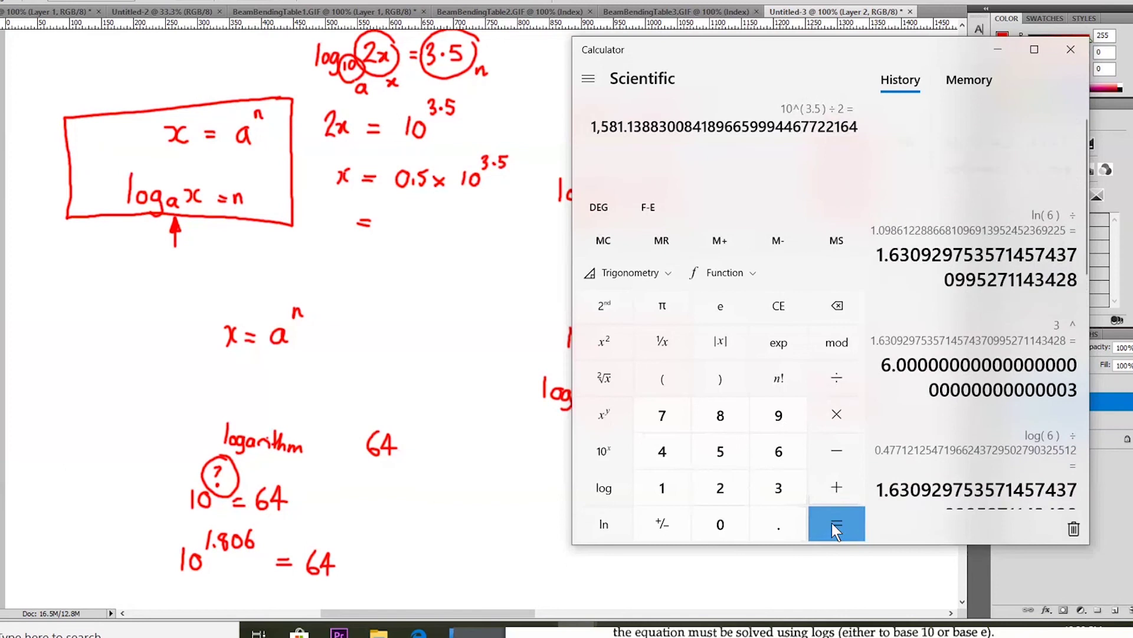
{"action": "left_click", "coordinate": [390, 211]}
{"action": "mouse_move", "coordinate": [390, 213]}
{"action": "left_mouse_down"}
{"action": "mouse_move", "coordinate": [394, 232]}
{"action": "mouse_move", "coordinate": [416, 216]}
{"action": "mouse_move", "coordinate": [425, 233]}
{"action": "left_mouse_up"}
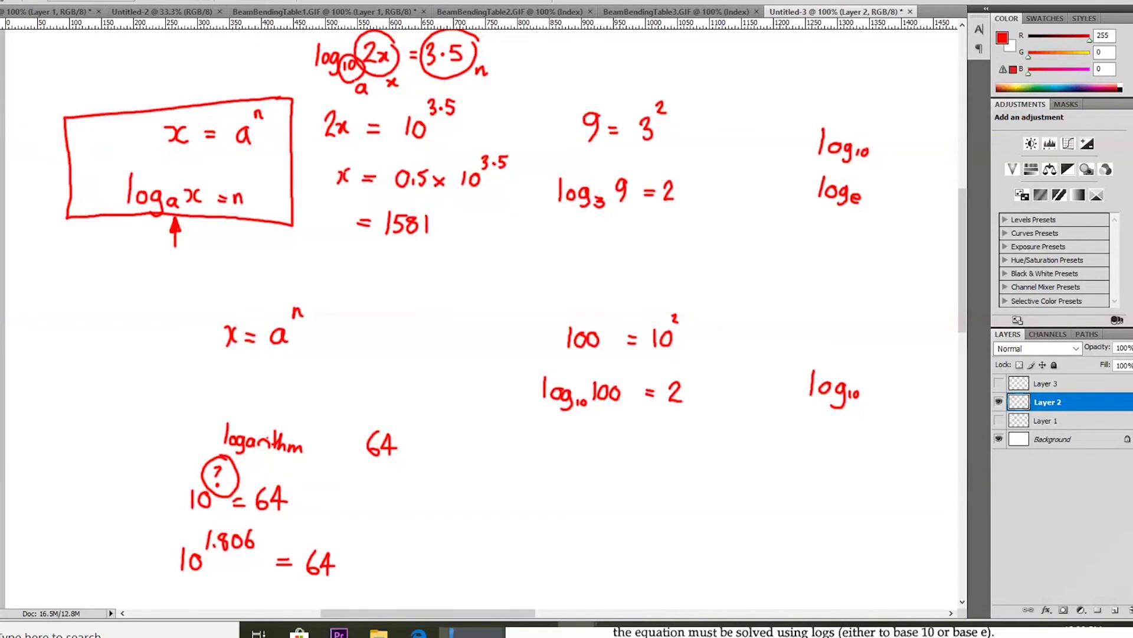
- Bring the Chrome window with 03-logarithms.pdf back over the Photoshop notes
{"action": "key", "text": "alt+Tab"}
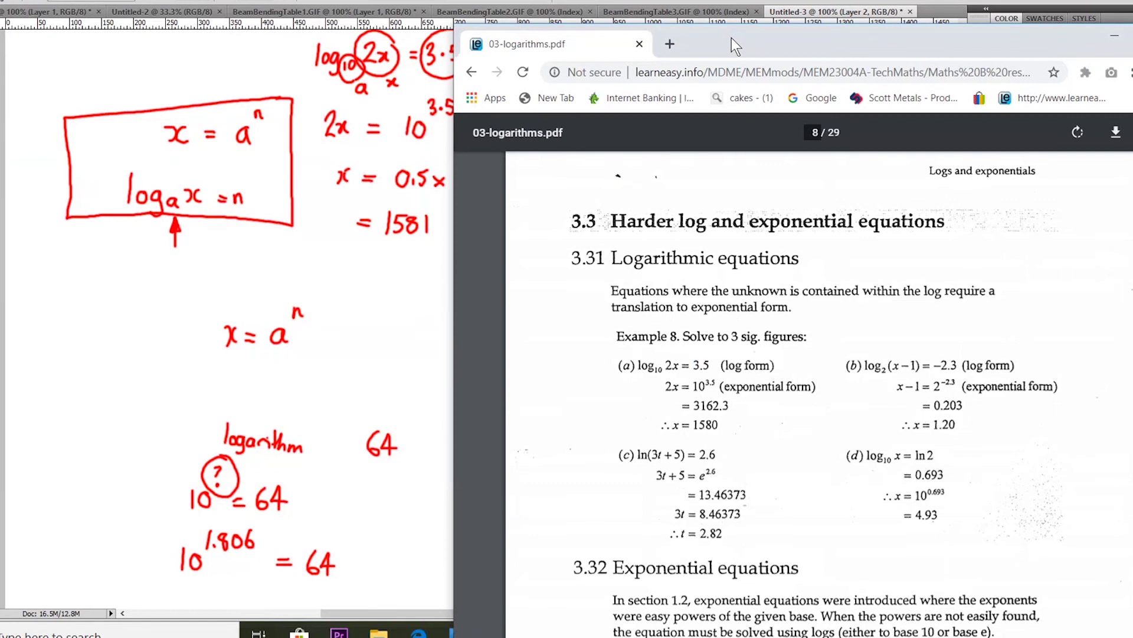
- Place the Chrome PDF window across the right half of the screen beside the notes
{"action": "left_click_drag", "start_coordinate": [731, 38], "coordinate": [849, 22]}
{"action": "key", "text": "alt+Tab"}
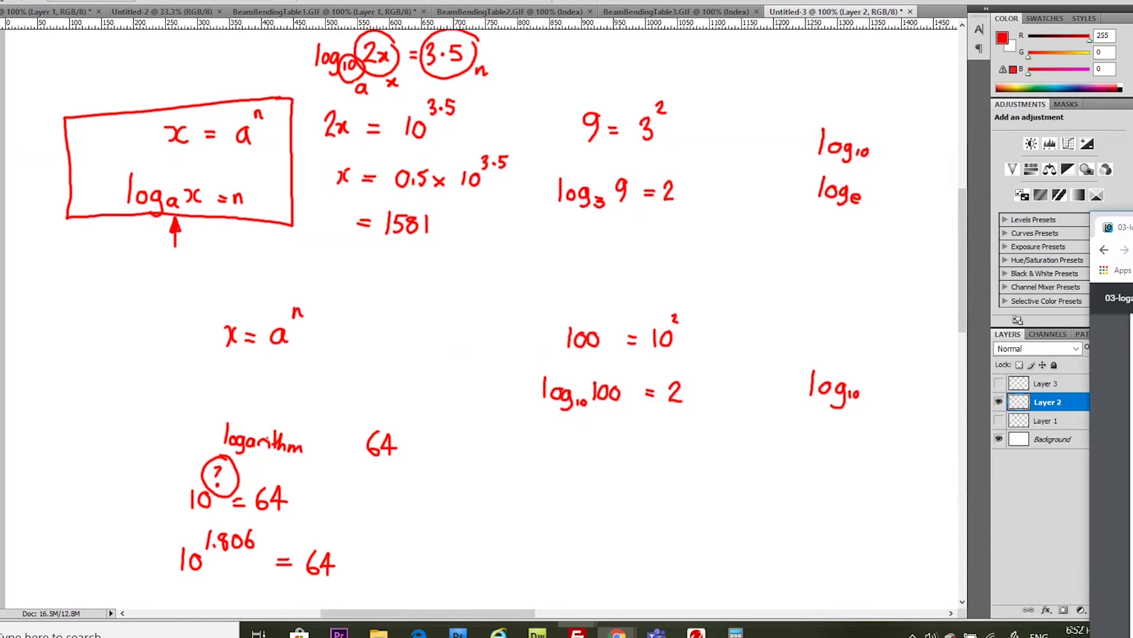
{"action": "key", "text": "alt+Tab"}
{"action": "left_click_drag", "start_coordinate": [1089, 176], "coordinate": [911, 13]}
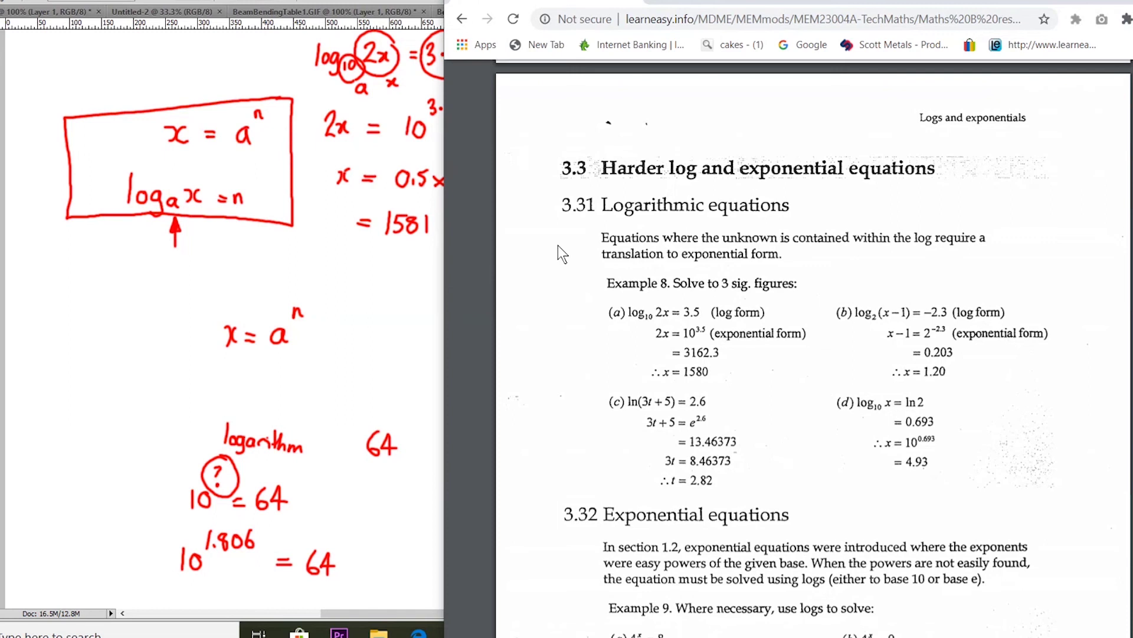
- Scroll the PDF through pages 3–8 and settle on page 4's 3.23 Laws of logarithms
{"action": "scroll", "coordinate": [1009, 243], "scroll_direction": "down", "scroll_amount": 1}
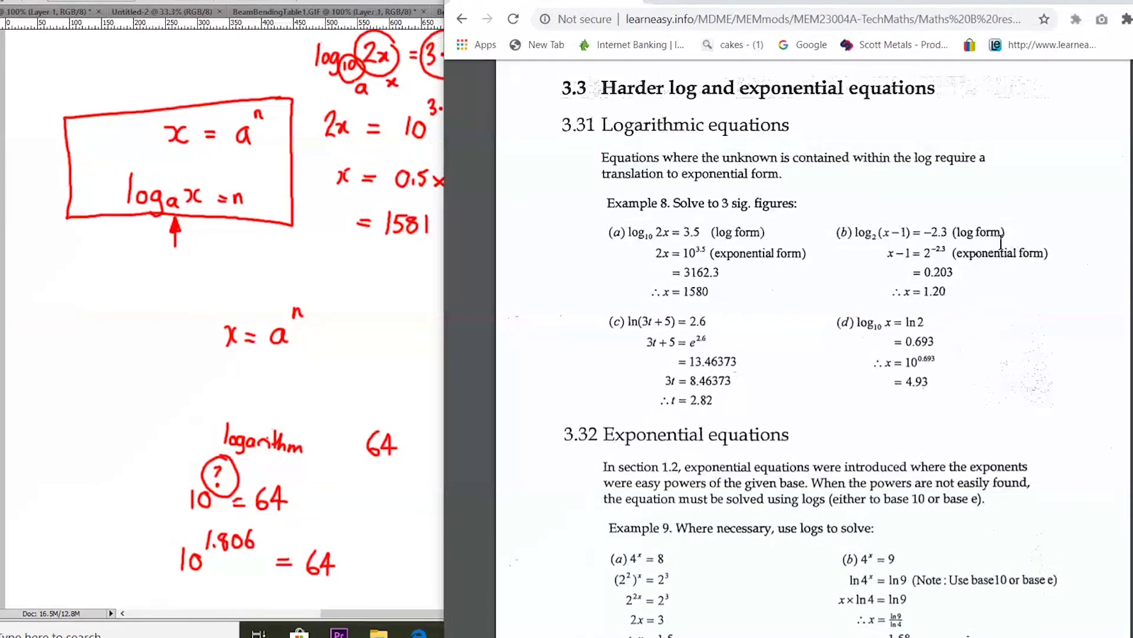
{"action": "scroll", "coordinate": [1037, 311], "scroll_direction": "up", "scroll_amount": 1}
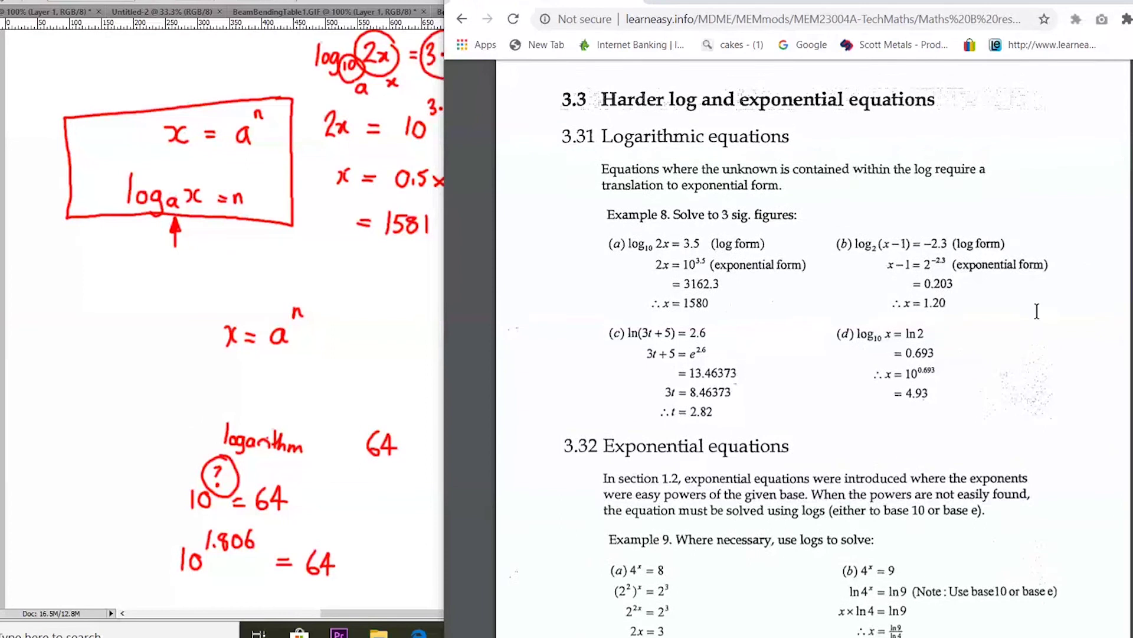
{"action": "scroll", "coordinate": [1076, 242], "scroll_direction": "up", "scroll_amount": 3}
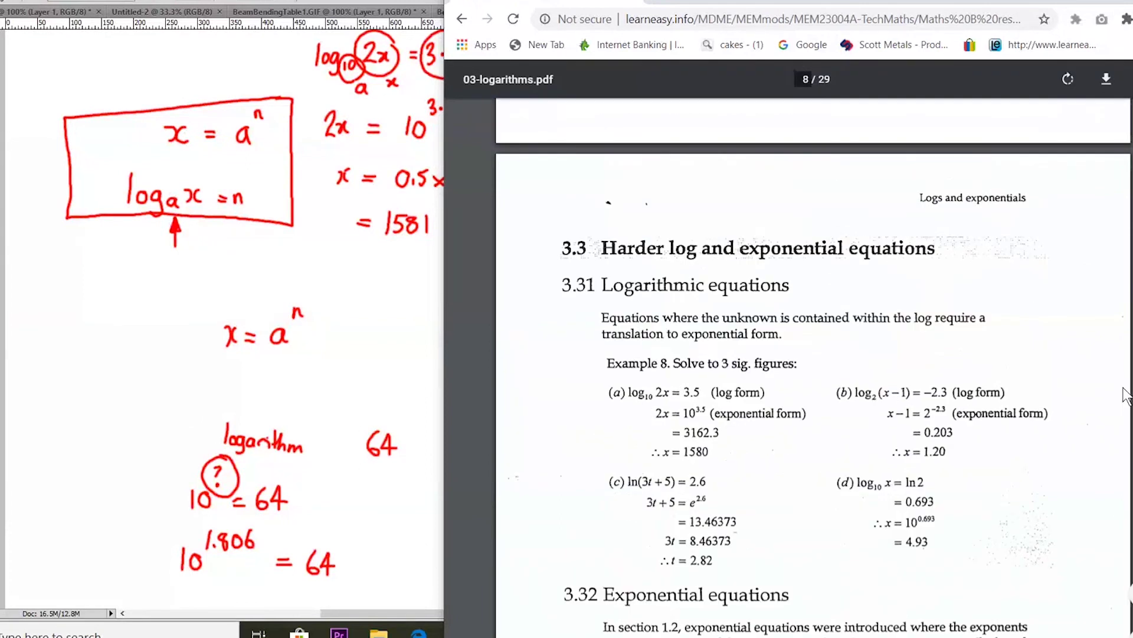
{"action": "scroll", "coordinate": [1076, 242], "scroll_direction": "up", "scroll_amount": 15}
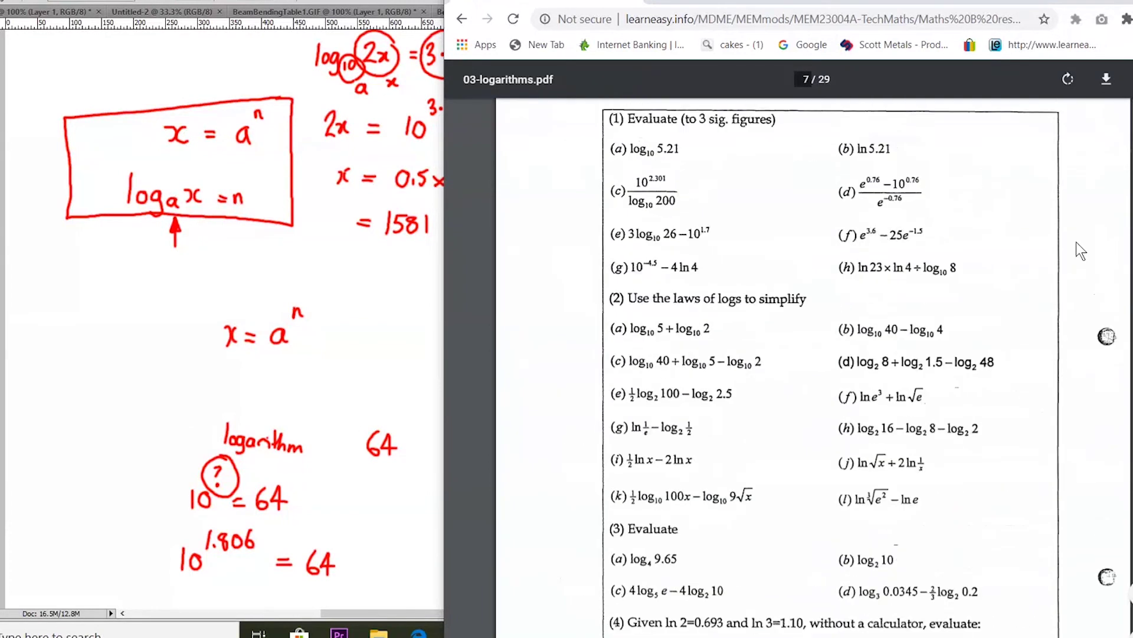
{"action": "scroll", "coordinate": [1075, 242], "scroll_direction": "down", "scroll_amount": 20}
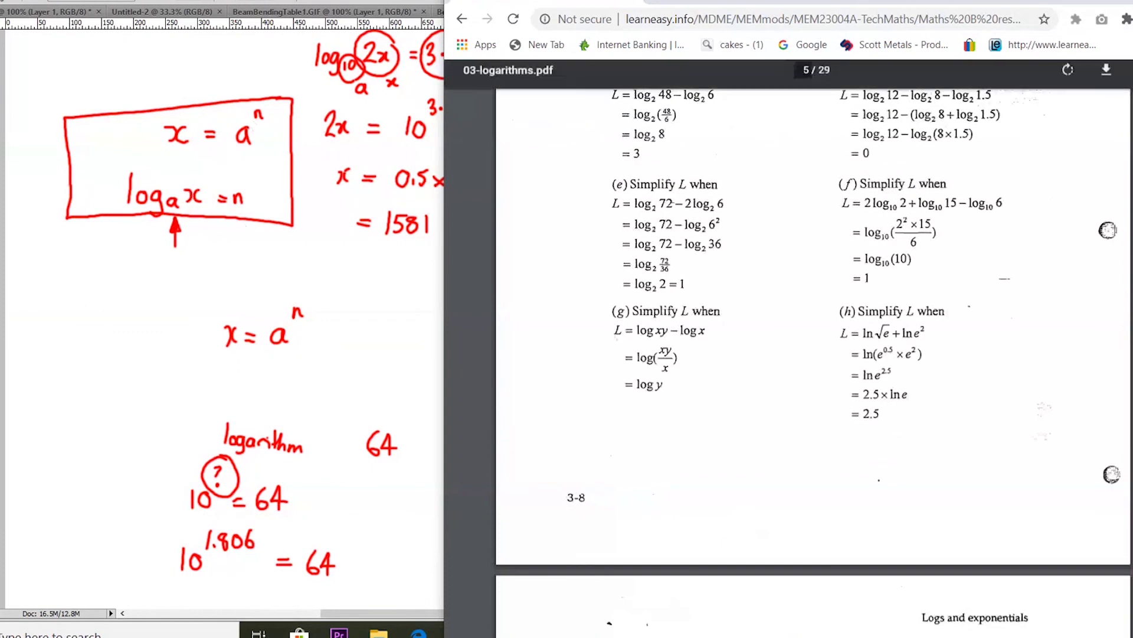
{"action": "scroll", "coordinate": [1061, 294], "scroll_direction": "up", "scroll_amount": 5}
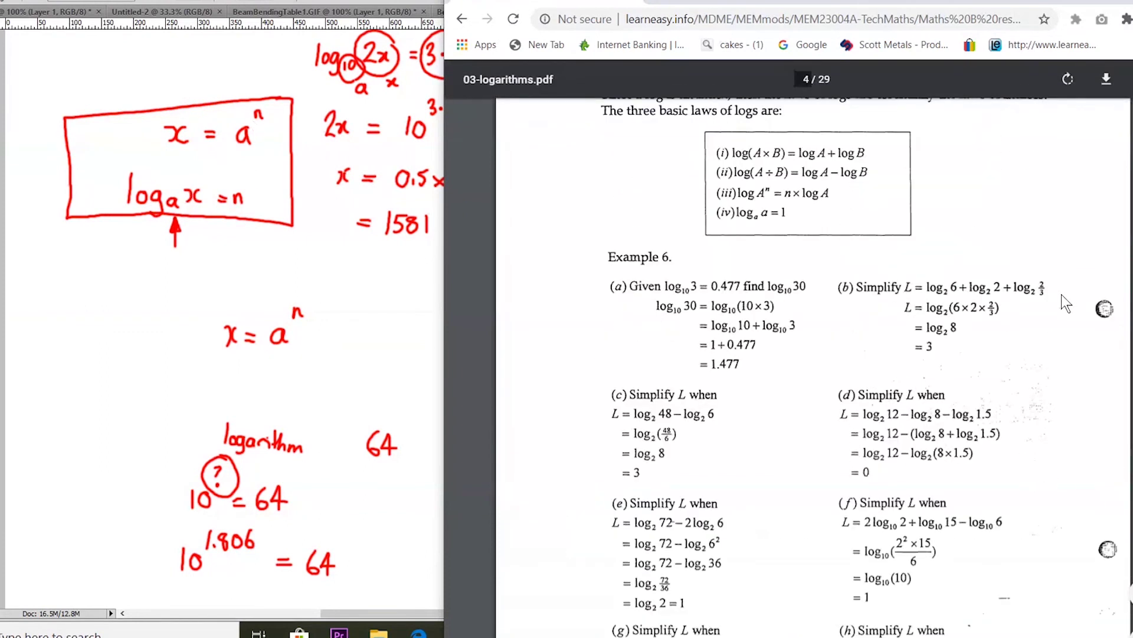
{"action": "scroll", "coordinate": [1060, 254], "scroll_direction": "up", "scroll_amount": 10}
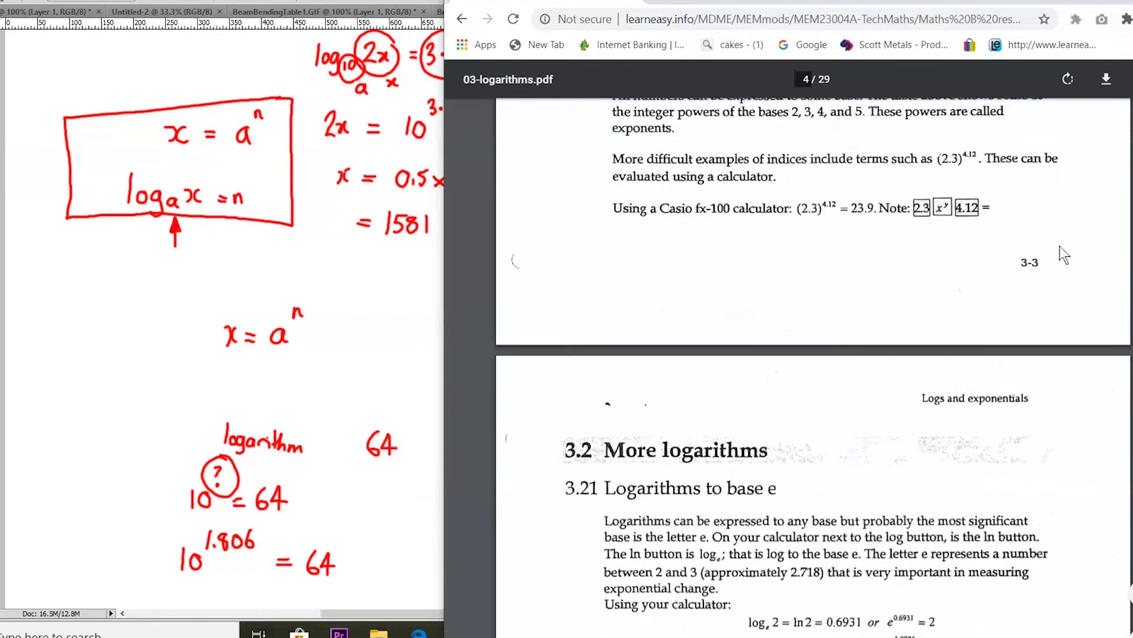
{"action": "scroll", "coordinate": [1060, 245], "scroll_direction": "up", "scroll_amount": 2}
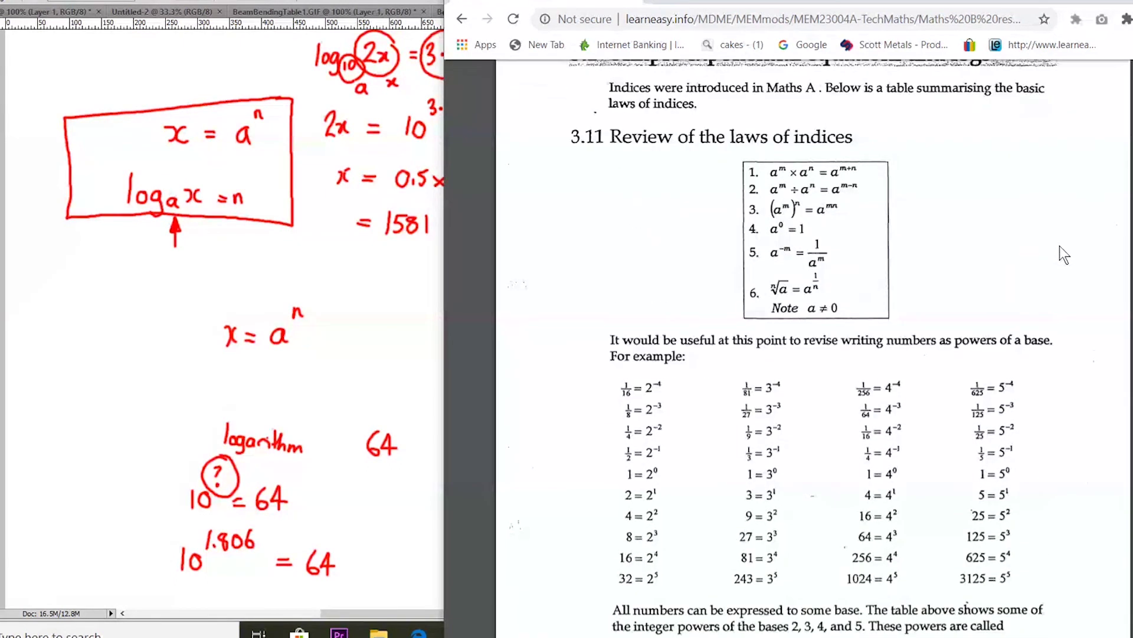
{"action": "scroll", "coordinate": [1060, 246], "scroll_direction": "down", "scroll_amount": 15}
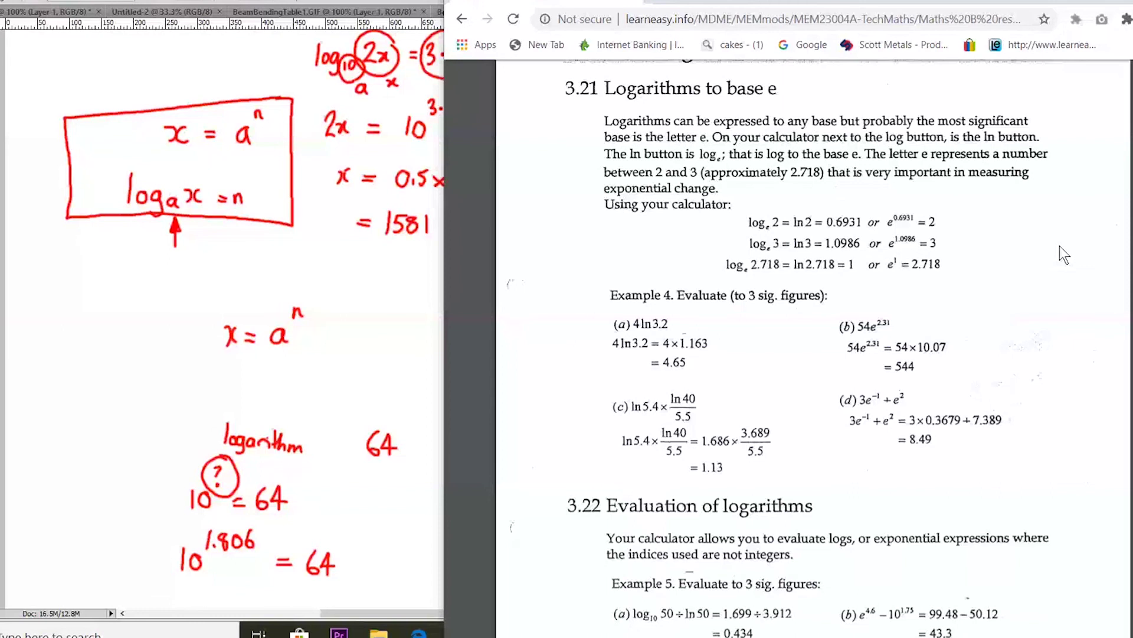
{"action": "scroll", "coordinate": [1060, 246], "scroll_direction": "down", "scroll_amount": 6}
{"action": "scroll", "coordinate": [1060, 245], "scroll_direction": "down", "scroll_amount": 2}
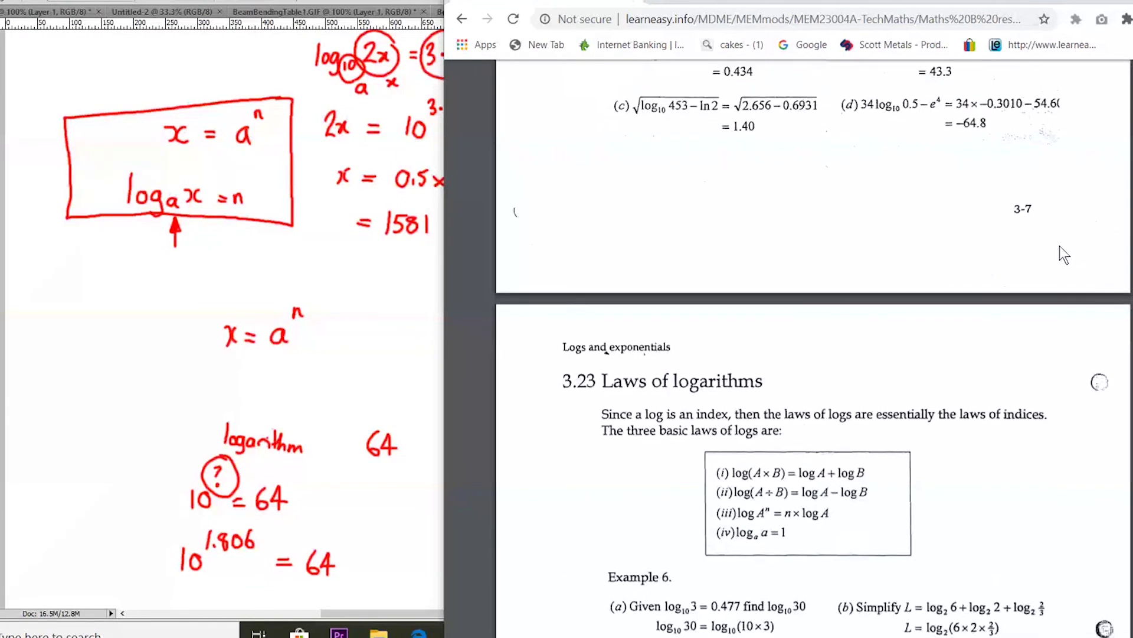
{"action": "scroll", "coordinate": [1060, 245], "scroll_direction": "down", "scroll_amount": 5}
{"action": "scroll", "coordinate": [1061, 246], "scroll_direction": "down", "scroll_amount": 2}
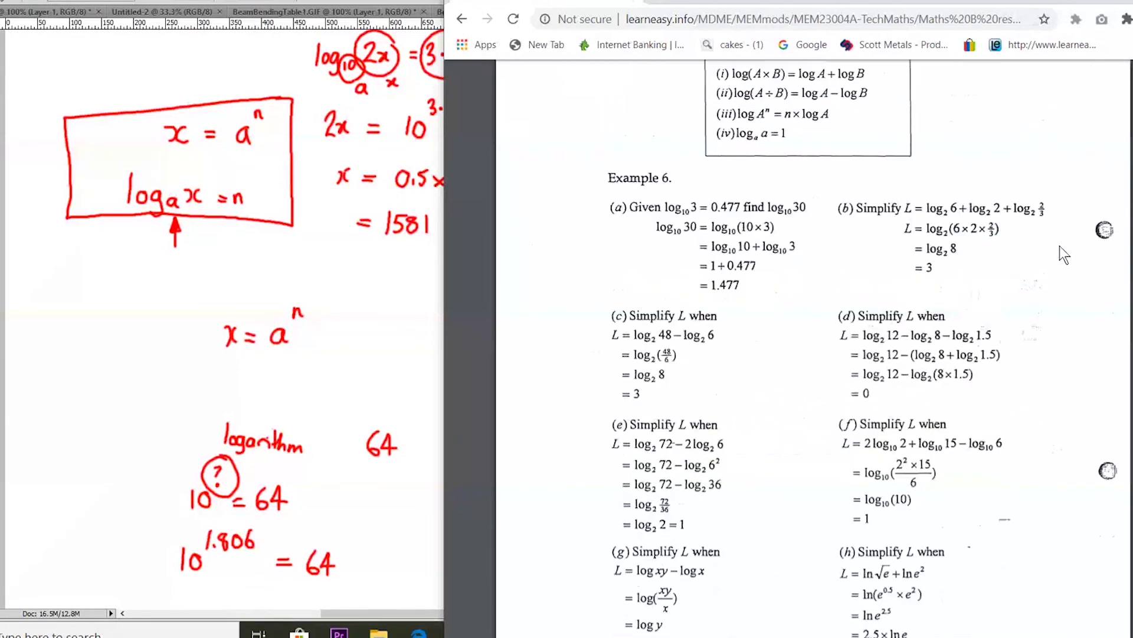
{"action": "scroll", "coordinate": [1060, 245], "scroll_direction": "up", "scroll_amount": 2}
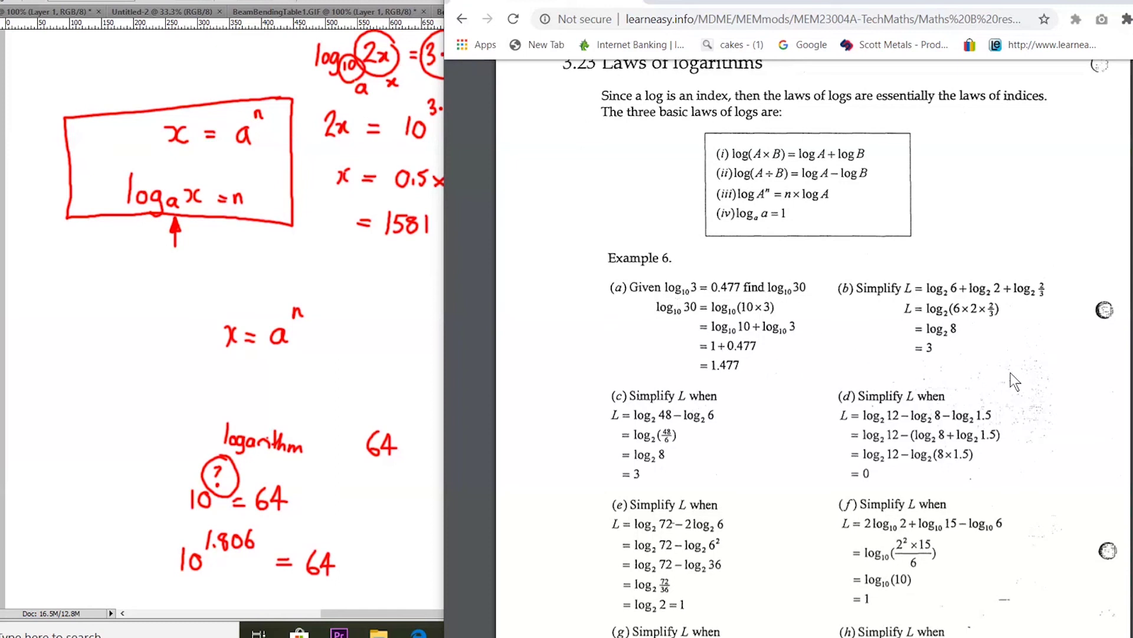
- Highlight Example 6(b)'s working: log2 6 sum, product 6×2×2/3, log2 8 and answer 3
{"action": "left_click_drag", "start_coordinate": [896, 290], "coordinate": [1055, 295]}
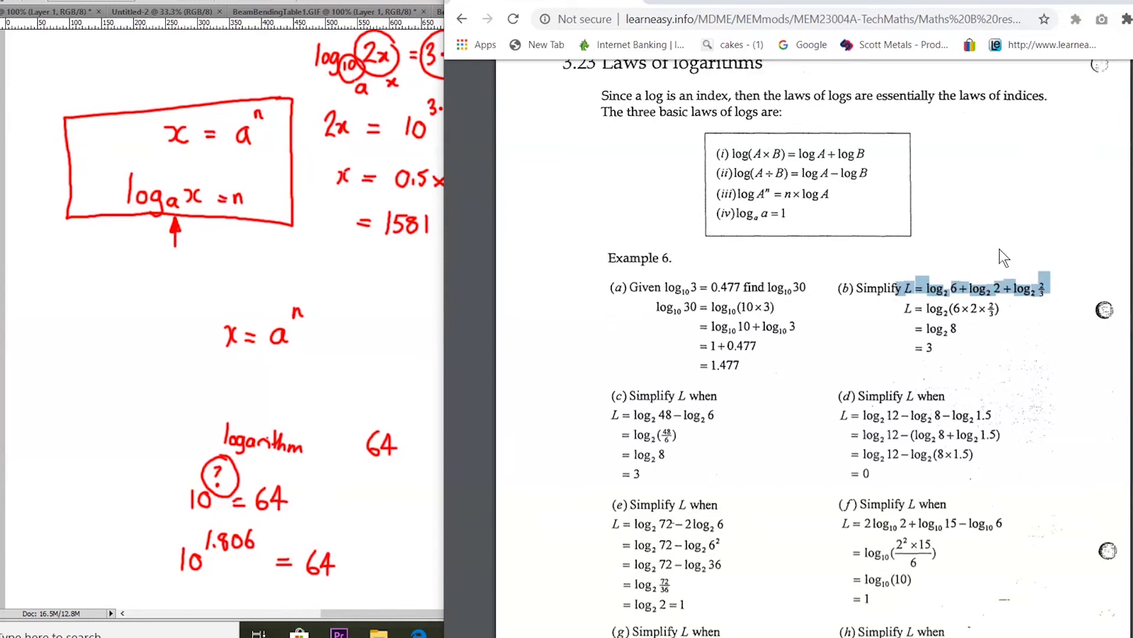
{"action": "left_click_drag", "start_coordinate": [925, 289], "coordinate": [1051, 288]}
{"action": "left_click", "coordinate": [1036, 223]}
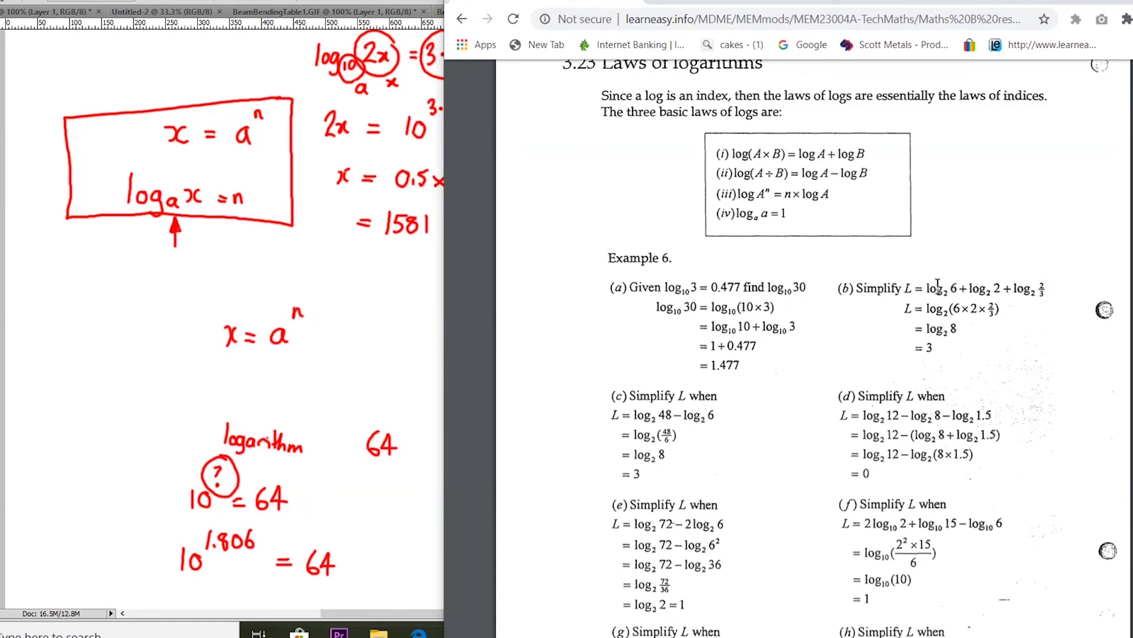
{"action": "mouse_move", "coordinate": [930, 287]}
{"action": "left_mouse_down"}
{"action": "mouse_move", "coordinate": [988, 285]}
{"action": "mouse_move", "coordinate": [948, 287]}
{"action": "left_mouse_up"}
{"action": "left_click_drag", "start_coordinate": [951, 287], "coordinate": [999, 308]}
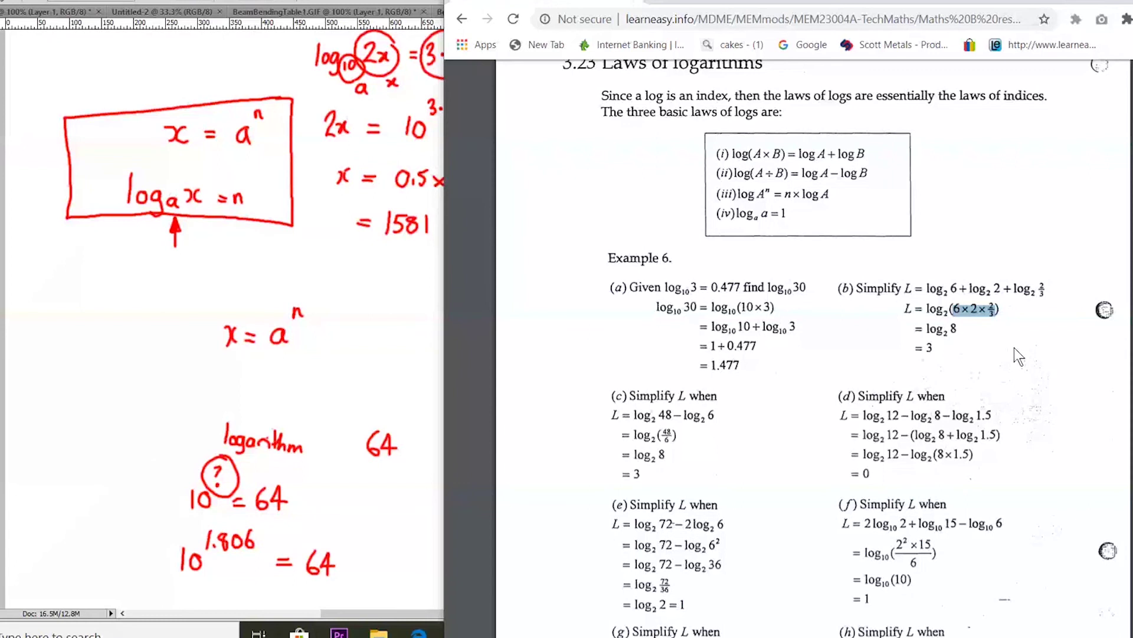
{"action": "left_click", "coordinate": [927, 286]}
{"action": "left_click_drag", "start_coordinate": [927, 286], "coordinate": [1048, 294]}
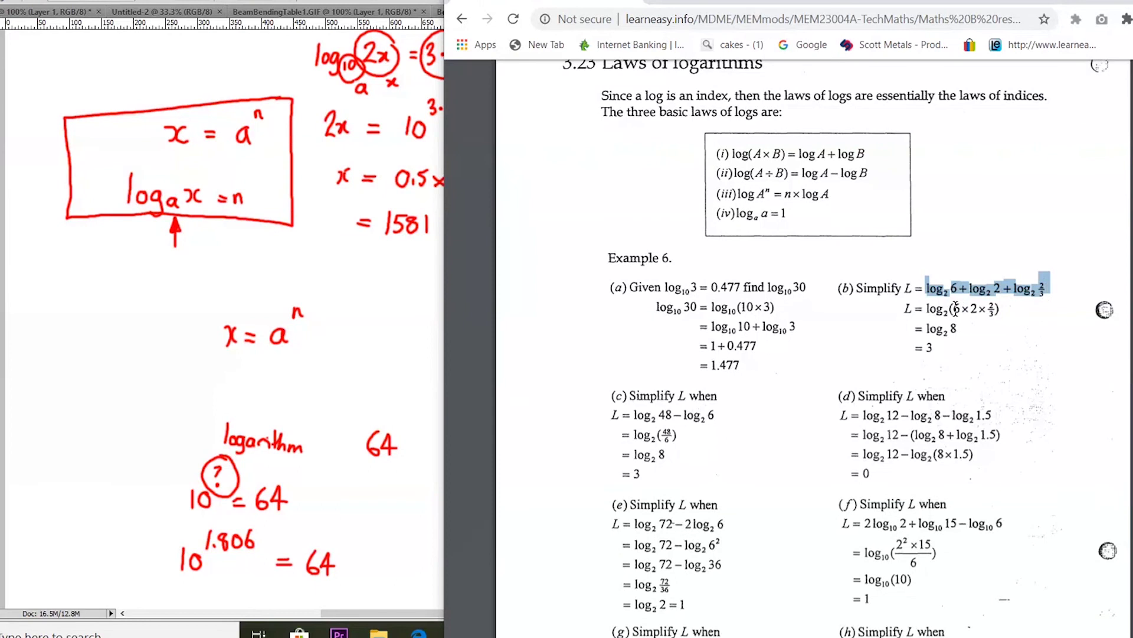
{"action": "left_click_drag", "start_coordinate": [955, 308], "coordinate": [998, 309]}
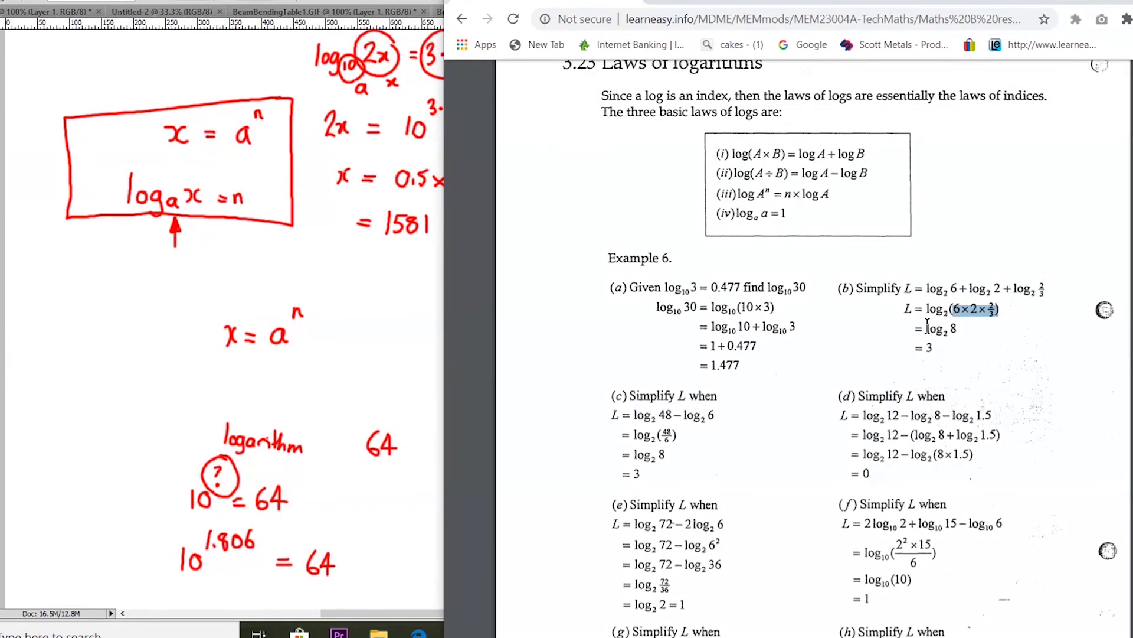
{"action": "left_click_drag", "start_coordinate": [927, 327], "coordinate": [983, 342]}
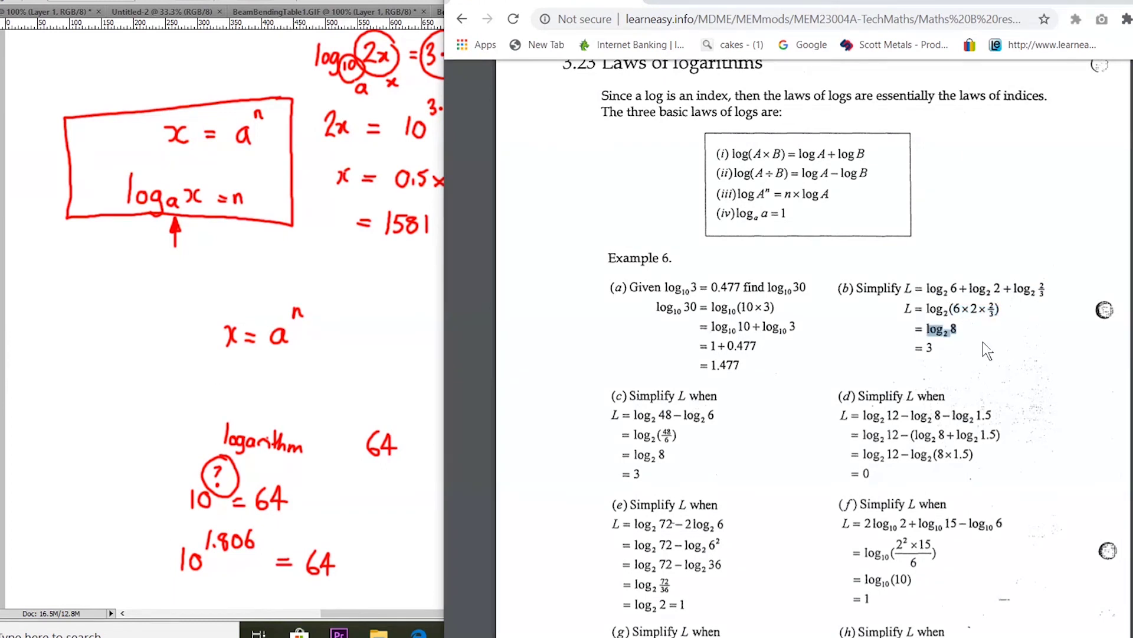
{"action": "mouse_move", "coordinate": [939, 348]}
{"action": "left_mouse_down"}
{"action": "mouse_move", "coordinate": [914, 349]}
{"action": "mouse_move", "coordinate": [945, 357]}
{"action": "left_mouse_up"}
{"action": "left_click", "coordinate": [955, 358]}
{"action": "left_click", "coordinate": [656, 415]}
- Highlight log2 6, 48 and the fraction 48/6 in Example 6(c)
{"action": "left_click_drag", "start_coordinate": [695, 416], "coordinate": [700, 419]}
{"action": "left_click", "coordinate": [669, 419]}
{"action": "left_click_drag", "start_coordinate": [659, 416], "coordinate": [670, 415]}
{"action": "left_click", "coordinate": [722, 417]}
{"action": "mouse_move", "coordinate": [667, 432]}
{"action": "left_mouse_down"}
{"action": "mouse_move", "coordinate": [665, 454]}
{"action": "mouse_move", "coordinate": [657, 443]}
{"action": "left_mouse_up"}
- Highlight log2 12, log2 8, log2 1.5 and the product 8×1.5 in Example 6(d)
{"action": "left_click_drag", "start_coordinate": [887, 415], "coordinate": [905, 412]}
{"action": "left_click_drag", "start_coordinate": [970, 453], "coordinate": [894, 451]}
{"action": "left_click_drag", "start_coordinate": [998, 415], "coordinate": [952, 413]}
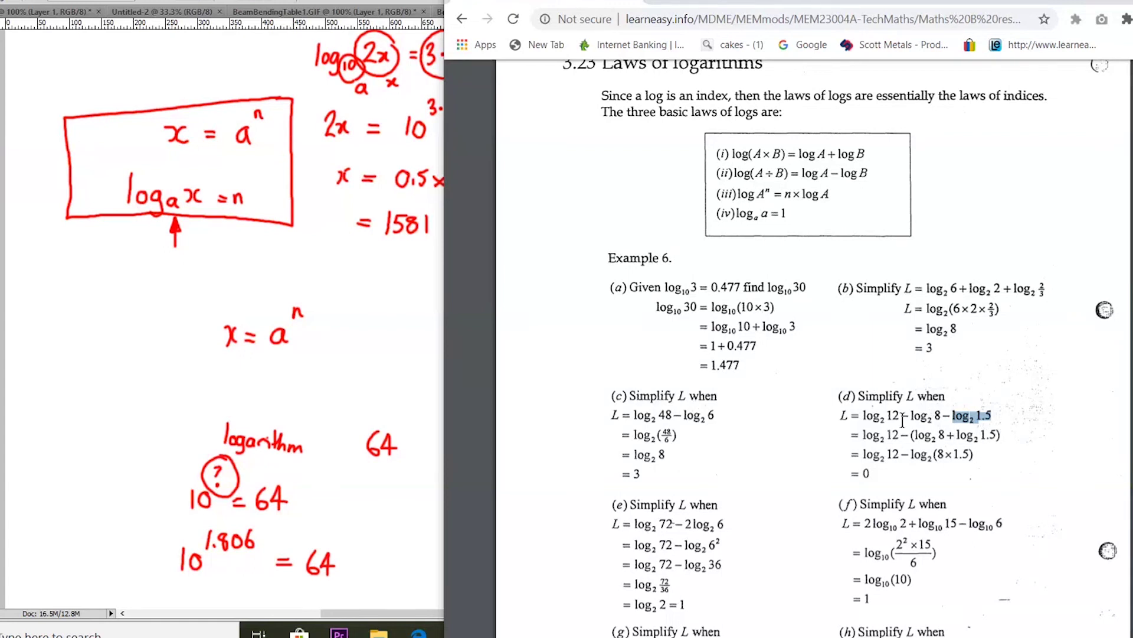
{"action": "left_click_drag", "start_coordinate": [902, 417], "coordinate": [883, 417]}
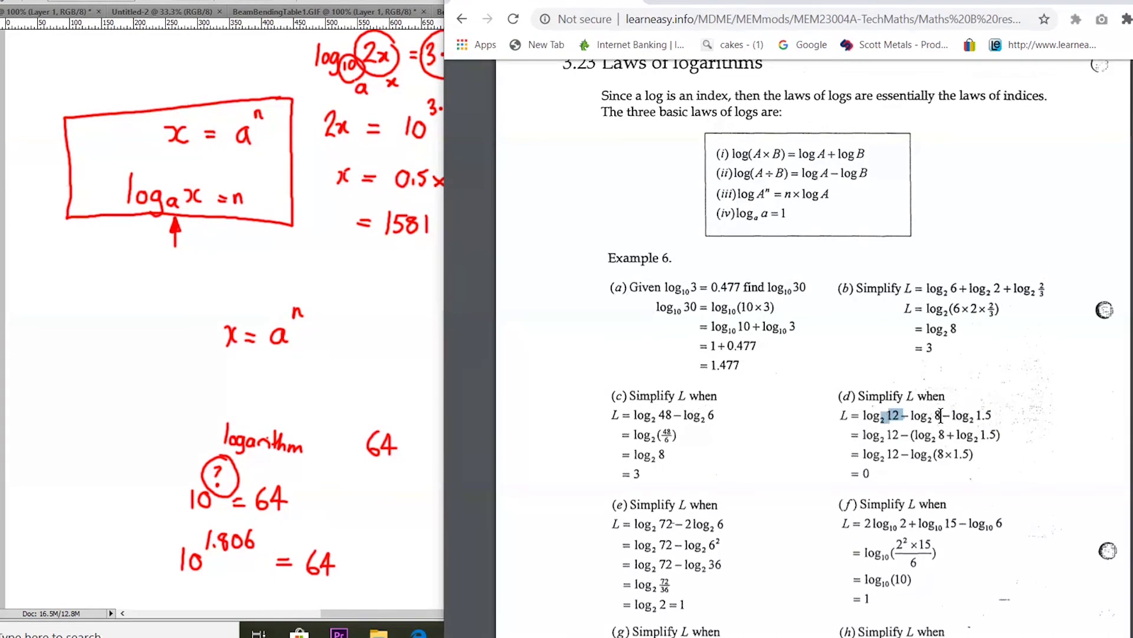
{"action": "left_click_drag", "start_coordinate": [945, 415], "coordinate": [932, 416]}
{"action": "left_click_drag", "start_coordinate": [906, 412], "coordinate": [892, 414]}
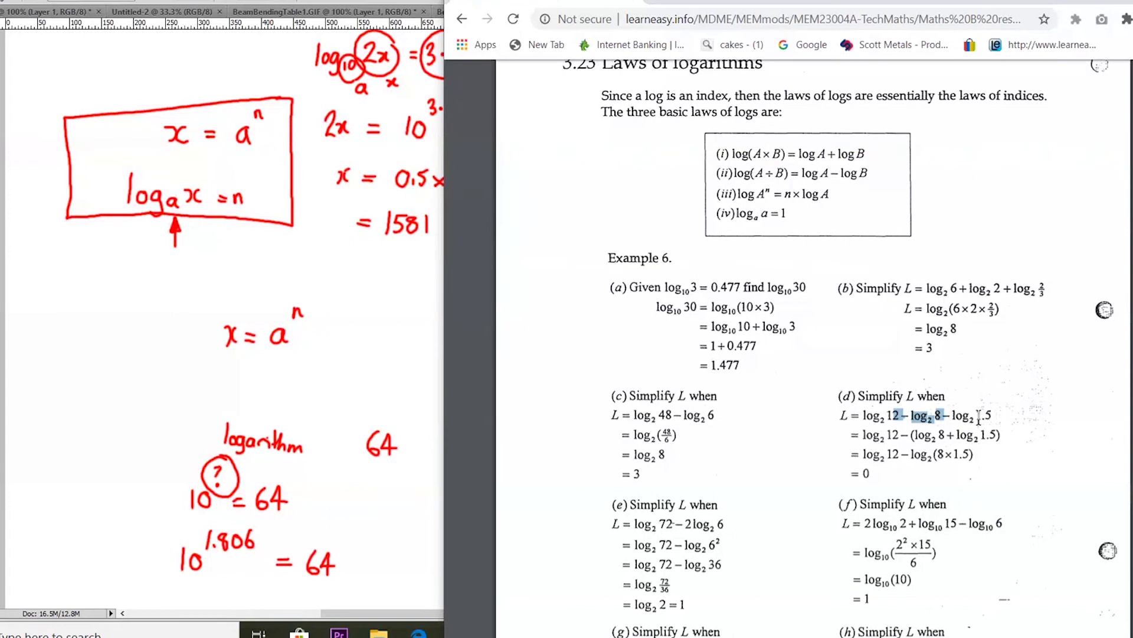
{"action": "left_click", "coordinate": [1000, 430]}
{"action": "left_click_drag", "start_coordinate": [1000, 429], "coordinate": [969, 450]}
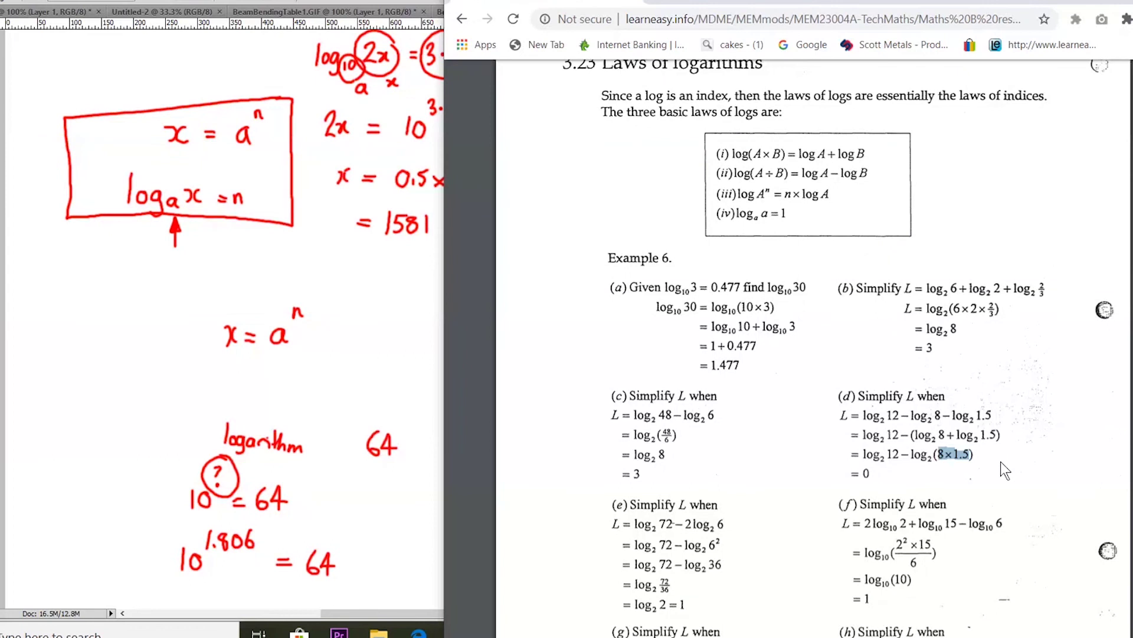
{"action": "left_click", "coordinate": [1041, 395]}
{"action": "left_click_drag", "start_coordinate": [887, 415], "coordinate": [976, 415]}
{"action": "left_click", "coordinate": [1043, 400]}
- Scroll to parts (g) and (h), highlighting ln√e + ln e² and e^0.5 × e^2
{"action": "scroll", "coordinate": [731, 504], "scroll_direction": "down", "scroll_amount": 1}
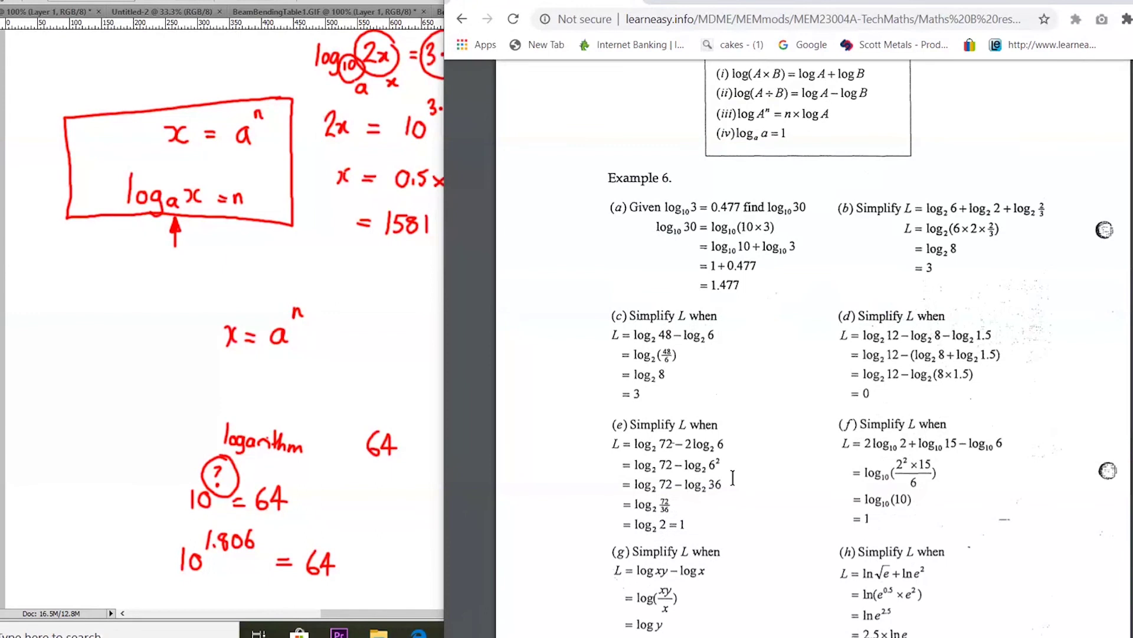
{"action": "scroll", "coordinate": [733, 477], "scroll_direction": "down", "scroll_amount": 1}
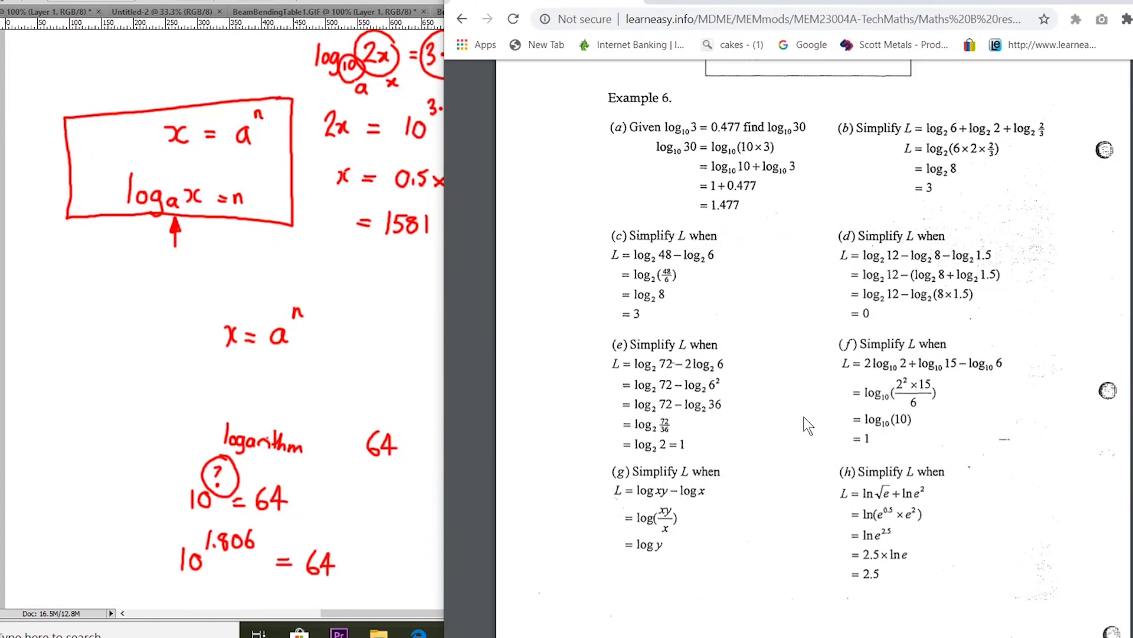
{"action": "scroll", "coordinate": [804, 413], "scroll_direction": "down", "scroll_amount": 1}
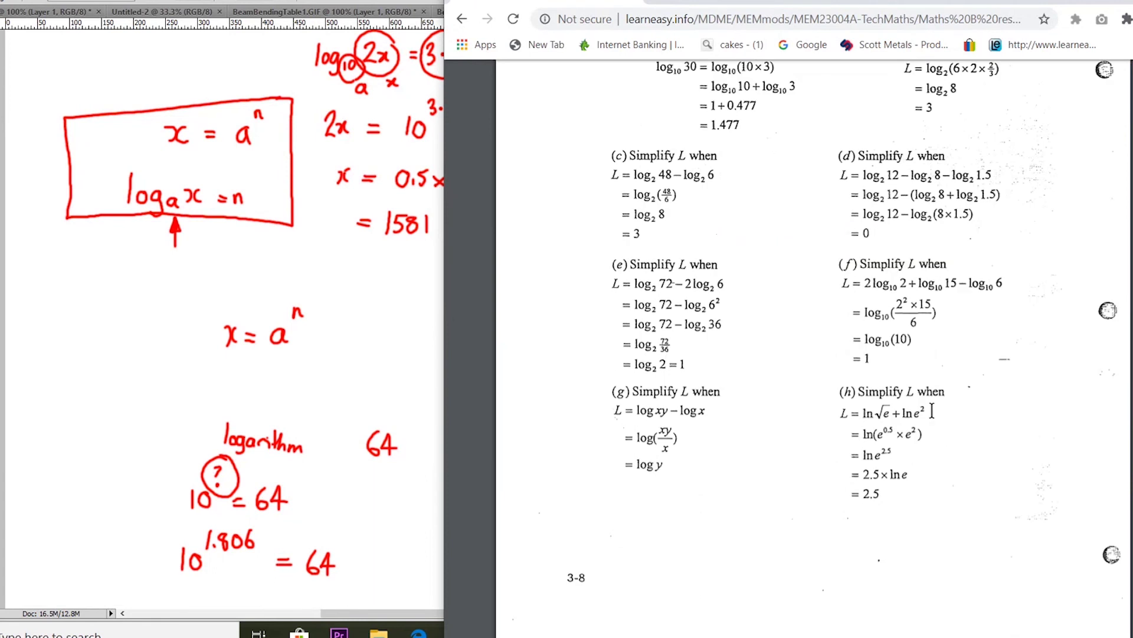
{"action": "left_click_drag", "start_coordinate": [931, 411], "coordinate": [862, 411]}
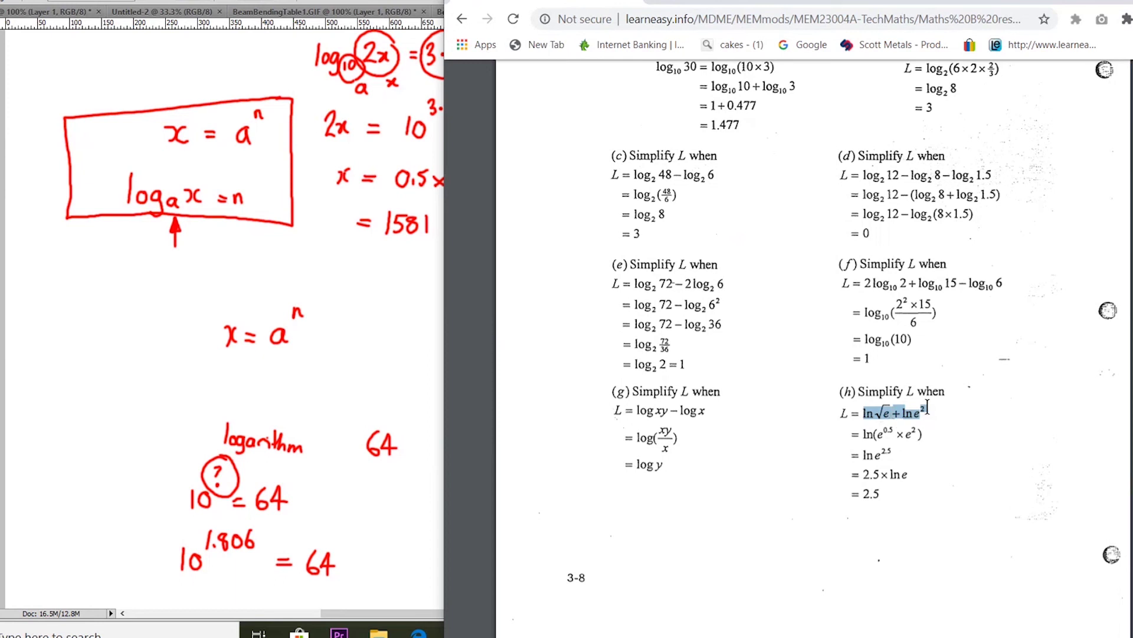
{"action": "left_click", "coordinate": [893, 431]}
{"action": "mouse_move", "coordinate": [893, 431]}
{"action": "left_mouse_down"}
{"action": "mouse_move", "coordinate": [880, 429]}
{"action": "mouse_move", "coordinate": [920, 435]}
{"action": "mouse_move", "coordinate": [880, 439]}
{"action": "mouse_move", "coordinate": [903, 450]}
{"action": "mouse_move", "coordinate": [889, 442]}
{"action": "mouse_move", "coordinate": [911, 440]}
{"action": "left_mouse_up"}
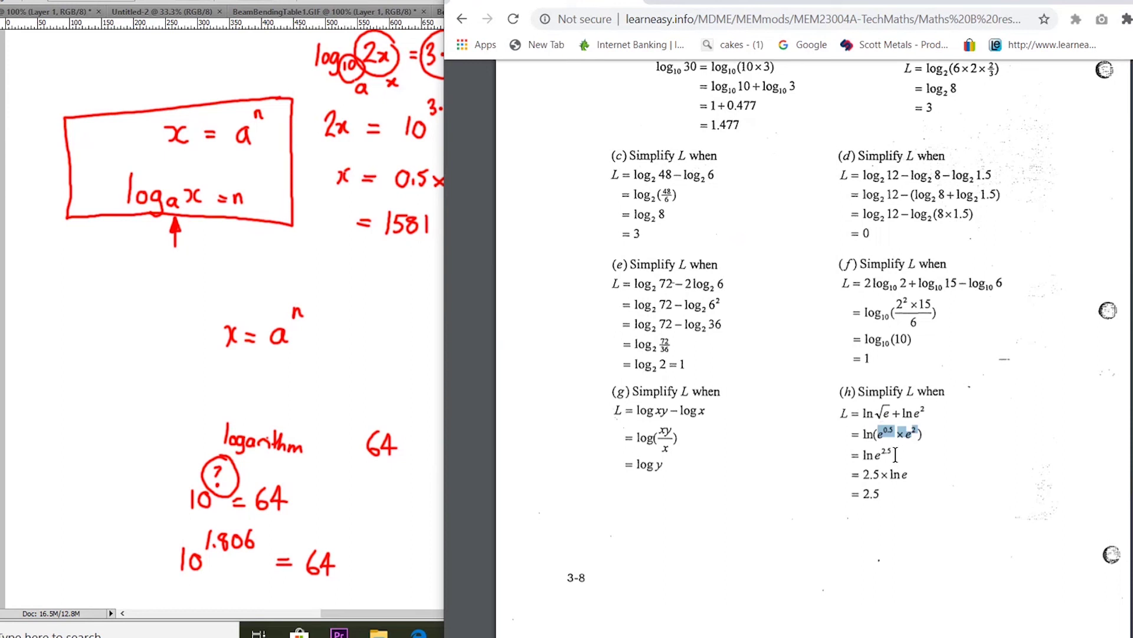
{"action": "left_click", "coordinate": [893, 453]}
- Scroll back up and highlight law (iii) in the boxed log laws
{"action": "scroll", "coordinate": [884, 216], "scroll_direction": "up", "scroll_amount": 4}
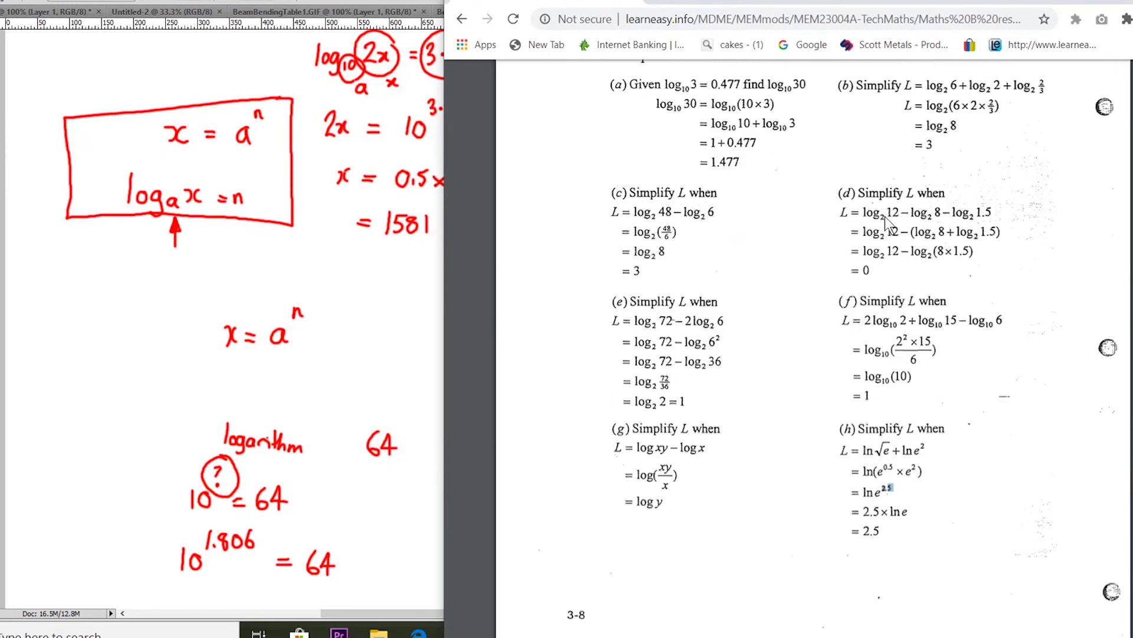
{"action": "scroll", "coordinate": [853, 232], "scroll_direction": "up", "scroll_amount": 1}
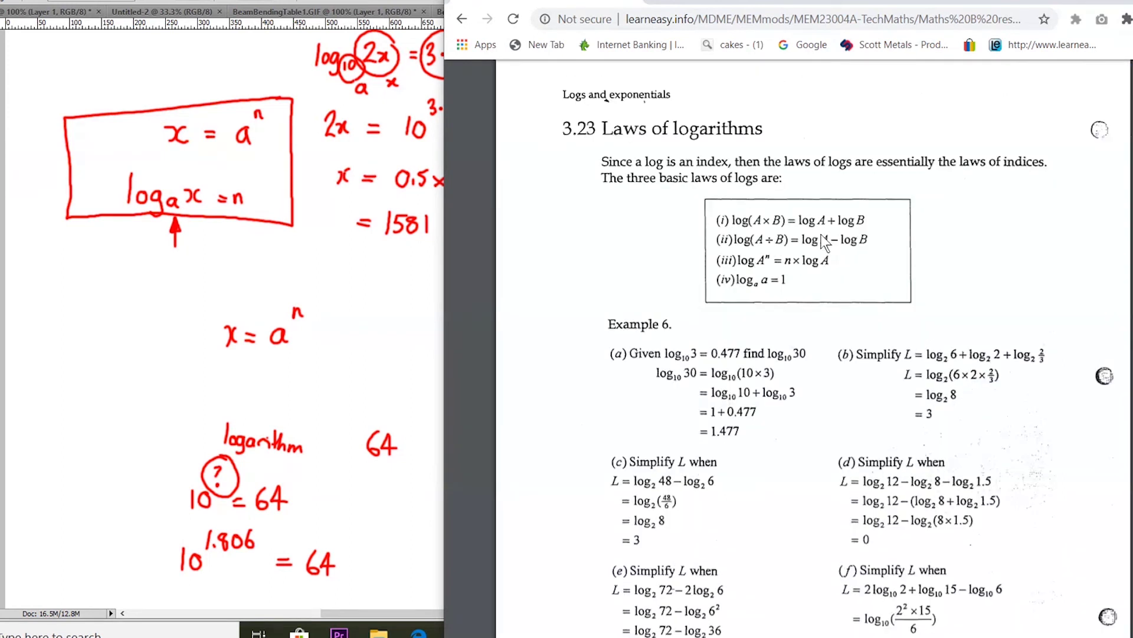
{"action": "scroll", "coordinate": [825, 242], "scroll_direction": "up", "scroll_amount": 2}
{"action": "left_click_drag", "start_coordinate": [831, 354], "coordinate": [739, 360]}
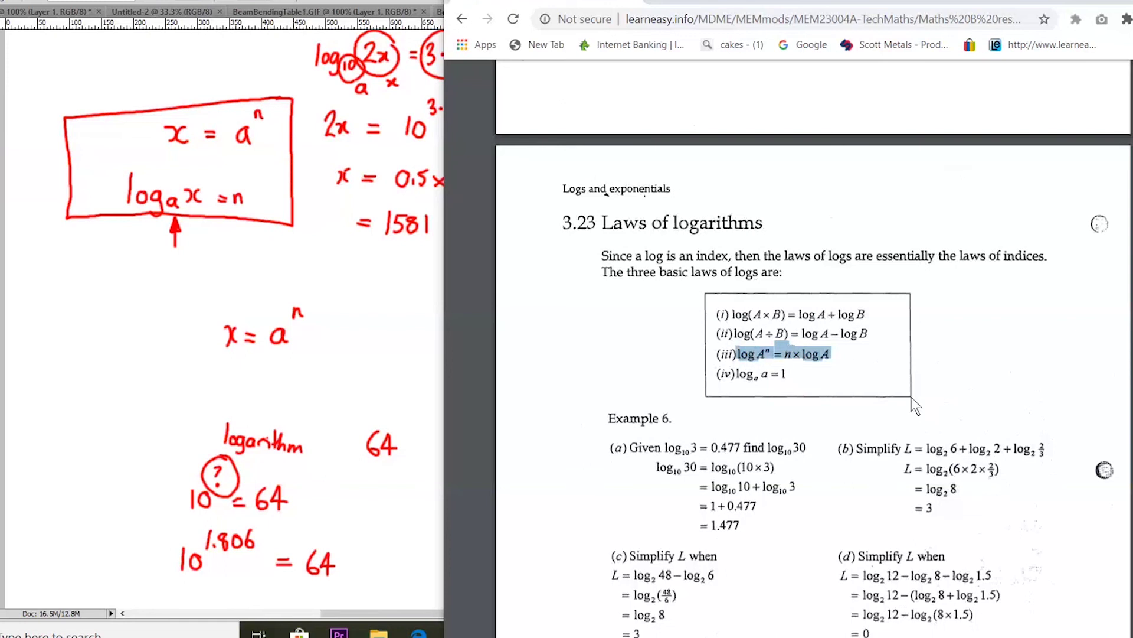
- Highlight ln e and the final answer 2.5 in Example 6(h), then continue to section 3.24
{"action": "scroll", "coordinate": [914, 409], "scroll_direction": "down", "scroll_amount": 5}
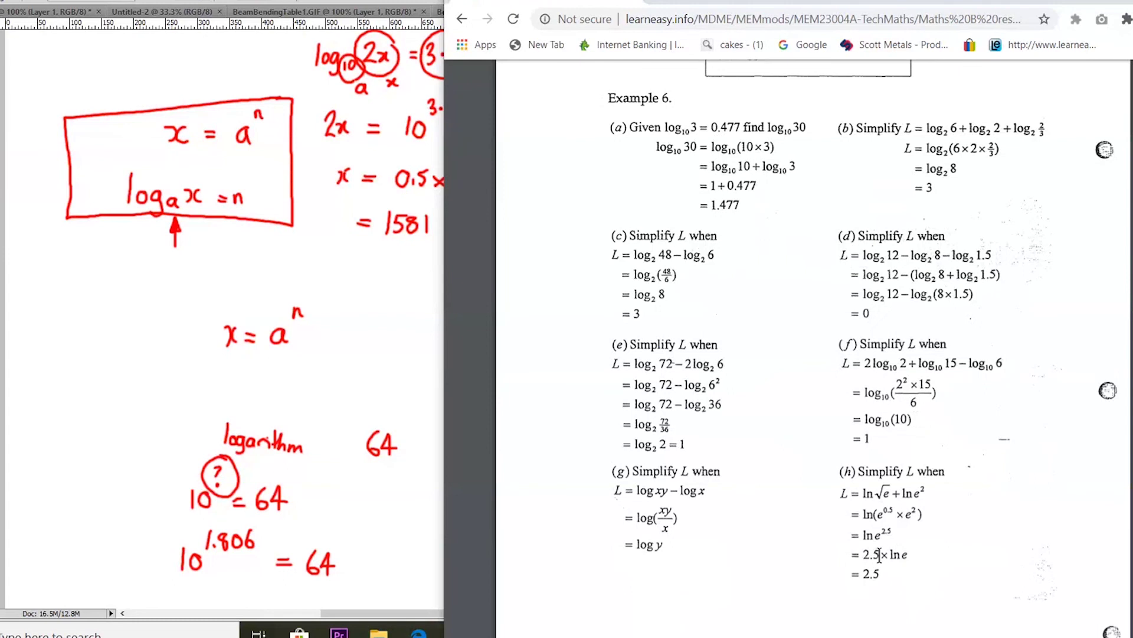
{"action": "left_click_drag", "start_coordinate": [890, 555], "coordinate": [919, 553]}
{"action": "scroll", "coordinate": [943, 530], "scroll_direction": "down", "scroll_amount": 1}
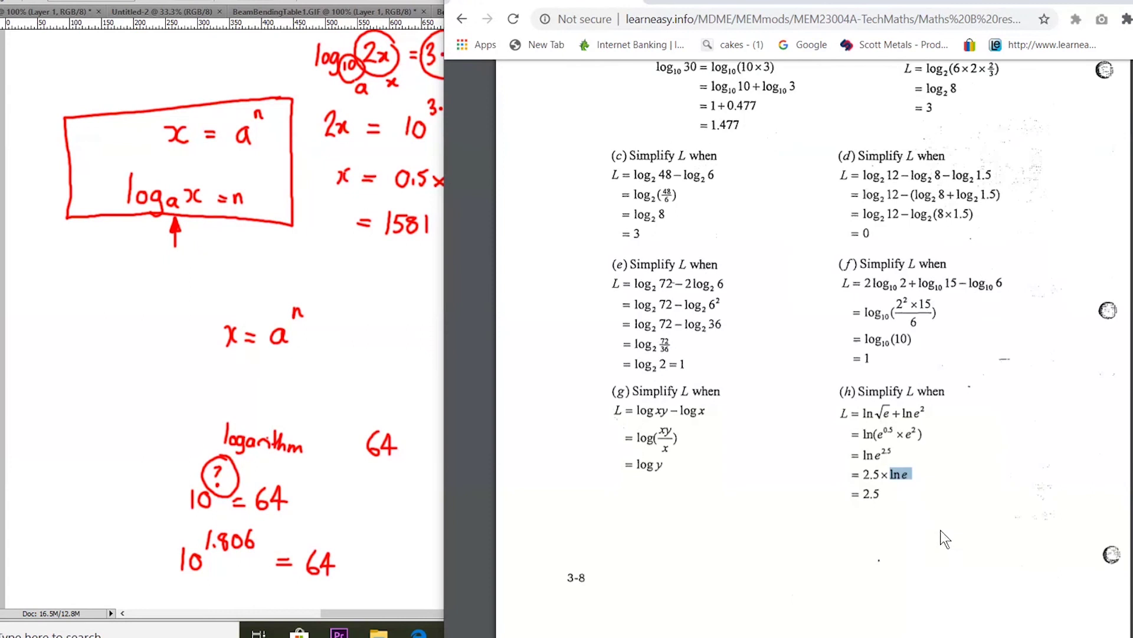
{"action": "left_click_drag", "start_coordinate": [887, 492], "coordinate": [863, 492]}
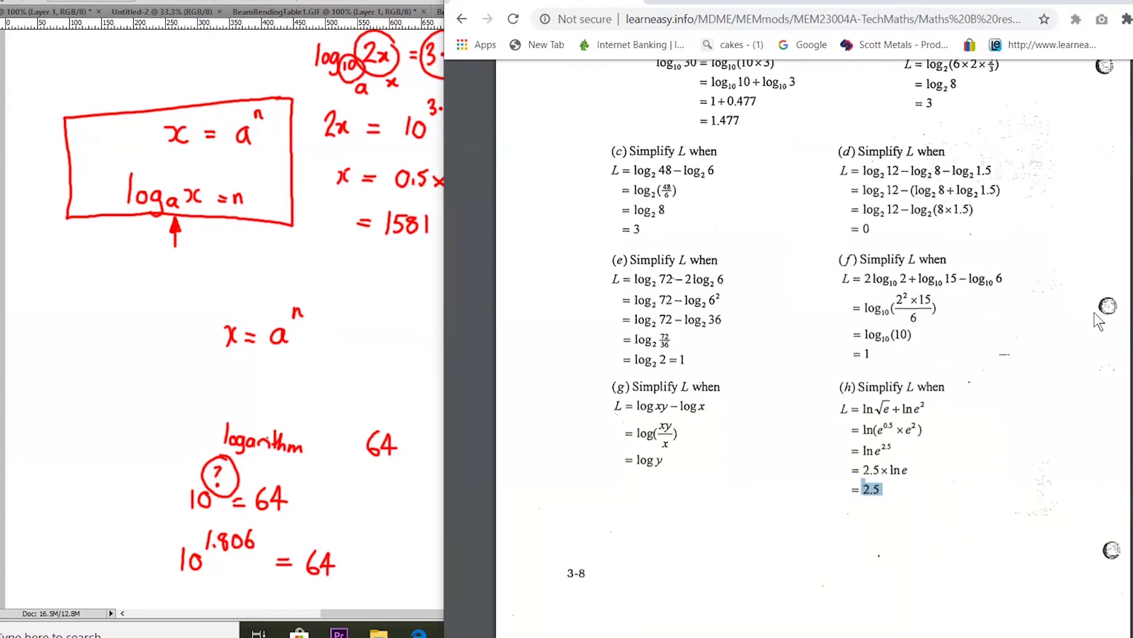
{"action": "scroll", "coordinate": [1099, 319], "scroll_direction": "down", "scroll_amount": 7}
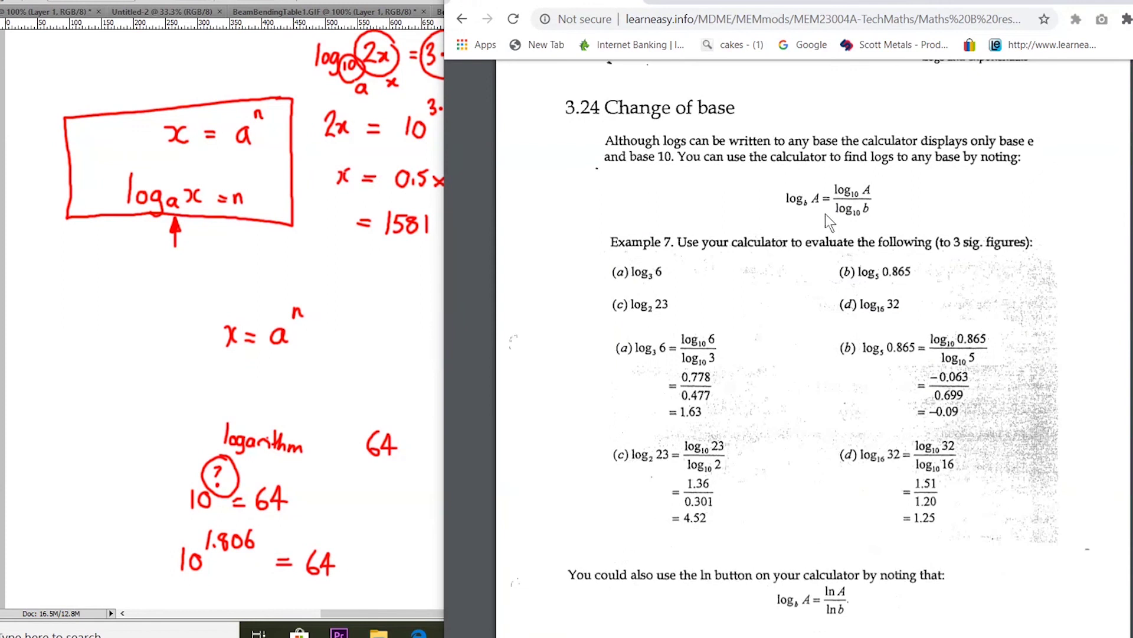
- Scroll the PDF down to section 3.32 Exponential equations, Example 9 on page 8
{"action": "scroll", "coordinate": [985, 335], "scroll_direction": "down", "scroll_amount": 8}
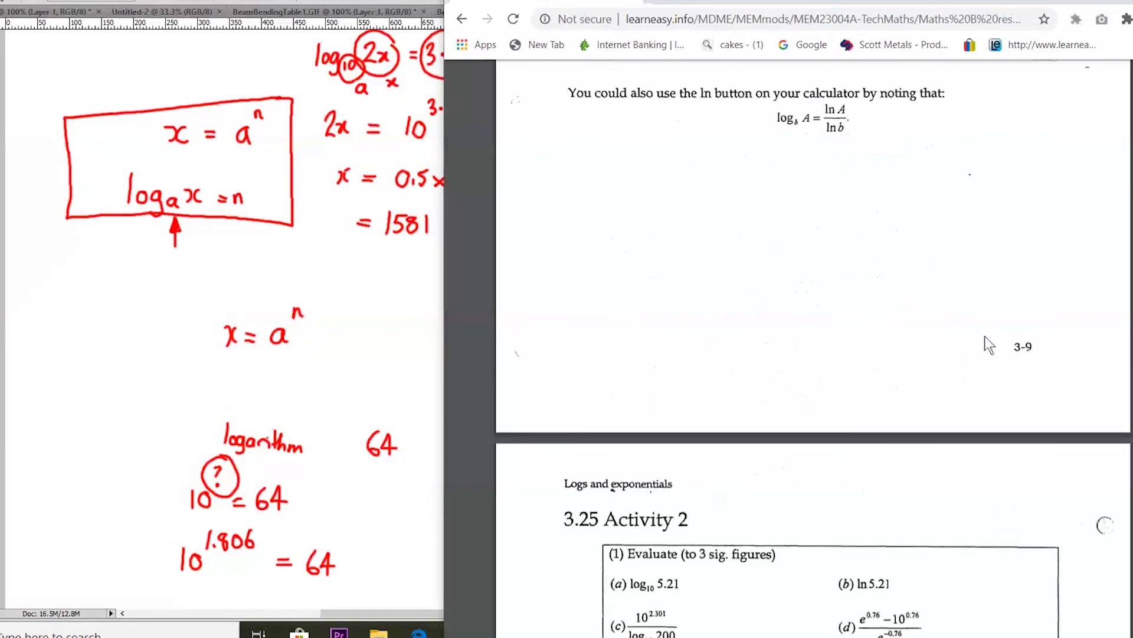
{"action": "scroll", "coordinate": [985, 336], "scroll_direction": "down", "scroll_amount": 4}
{"action": "scroll", "coordinate": [985, 335], "scroll_direction": "down", "scroll_amount": 3}
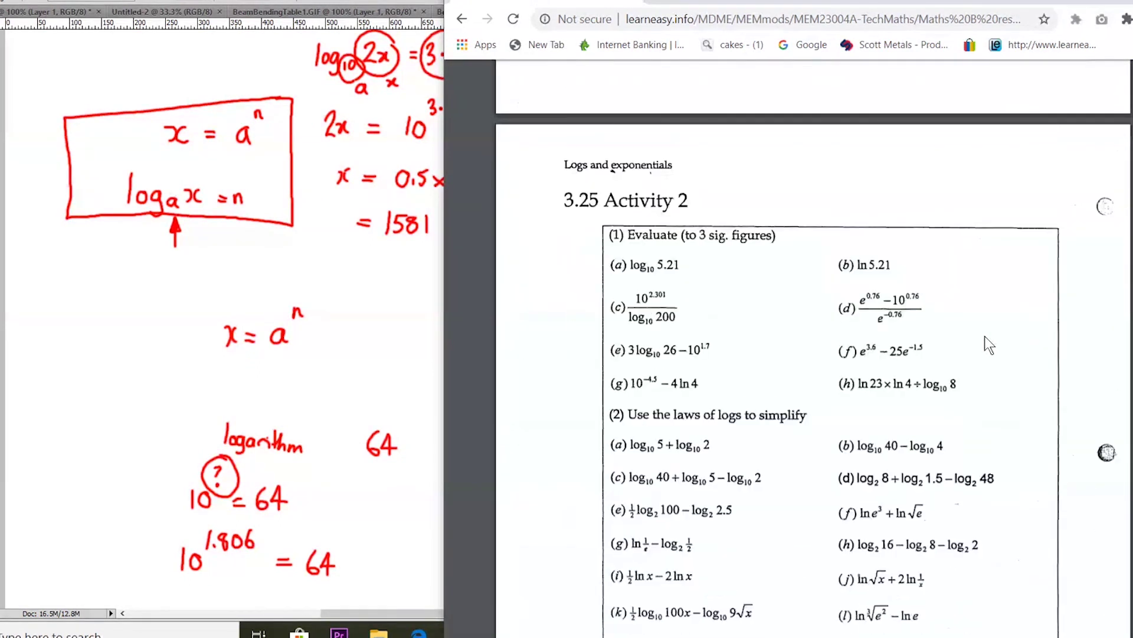
{"action": "scroll", "coordinate": [984, 336], "scroll_direction": "down", "scroll_amount": 3}
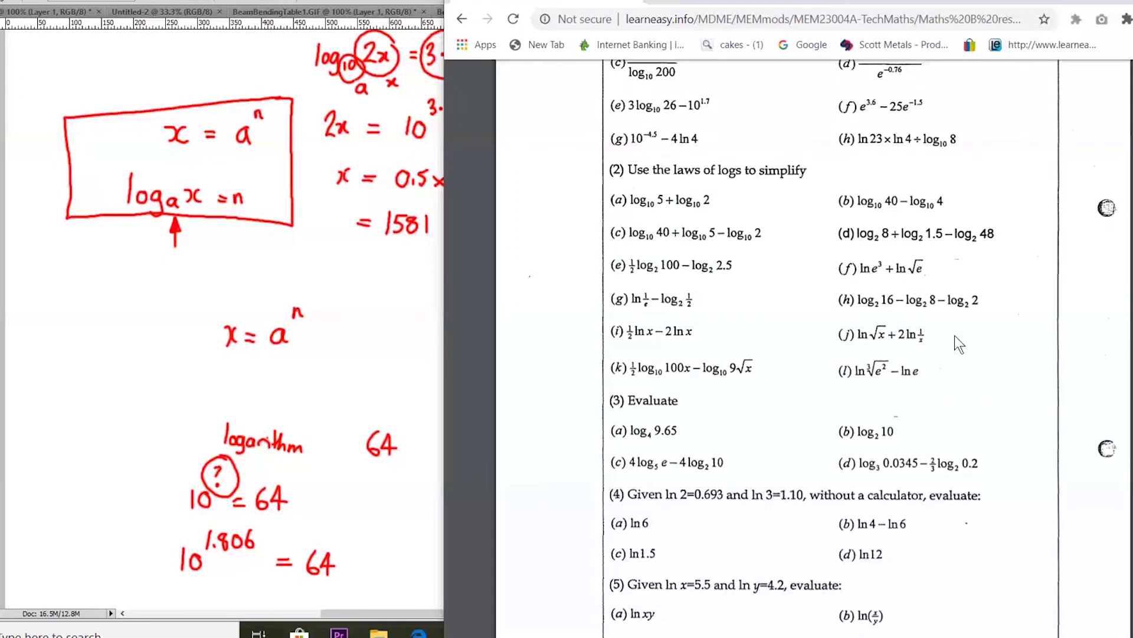
{"action": "scroll", "coordinate": [955, 336], "scroll_direction": "down", "scroll_amount": 4}
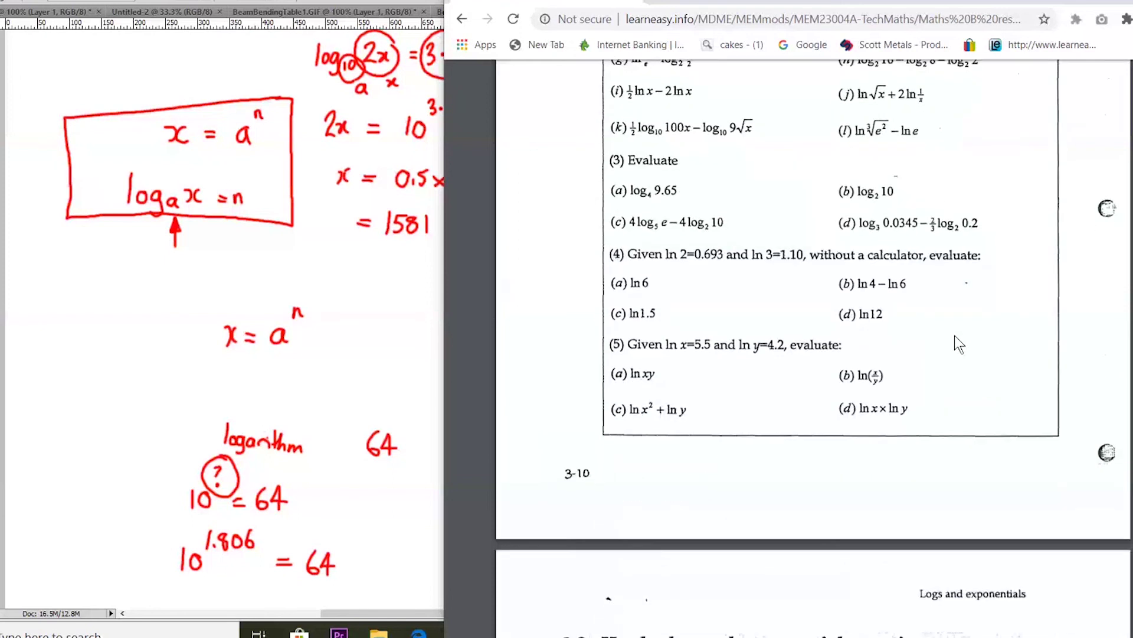
{"action": "scroll", "coordinate": [954, 336], "scroll_direction": "down", "scroll_amount": 1}
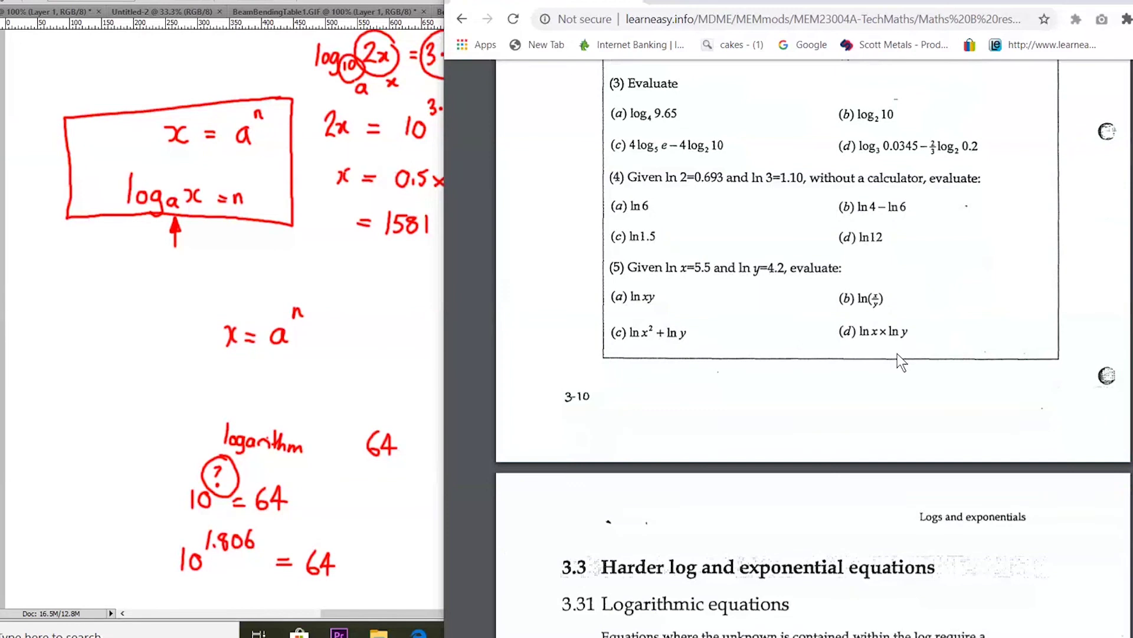
{"action": "scroll", "coordinate": [898, 353], "scroll_direction": "down", "scroll_amount": 4}
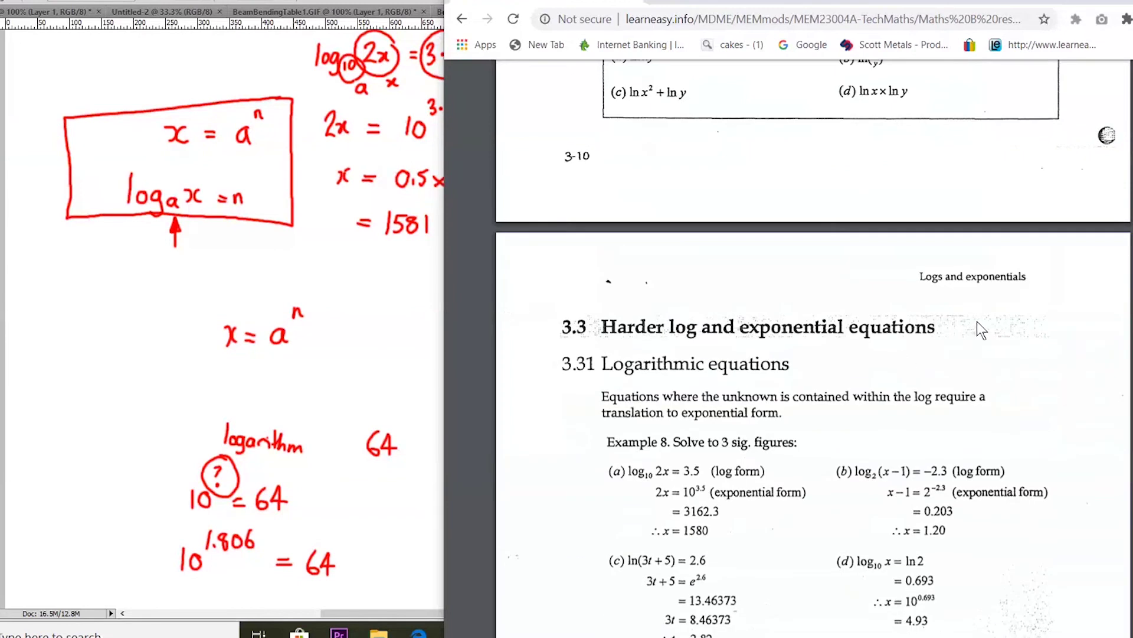
{"action": "scroll", "coordinate": [976, 321], "scroll_direction": "down", "scroll_amount": 1}
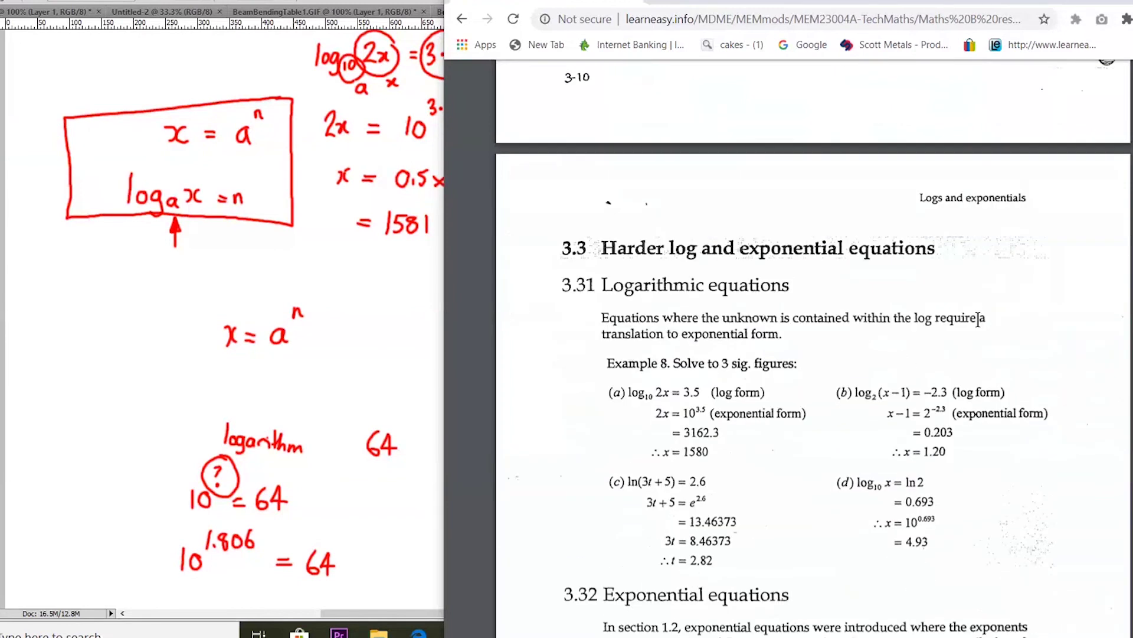
{"action": "scroll", "coordinate": [978, 320], "scroll_direction": "down", "scroll_amount": 2}
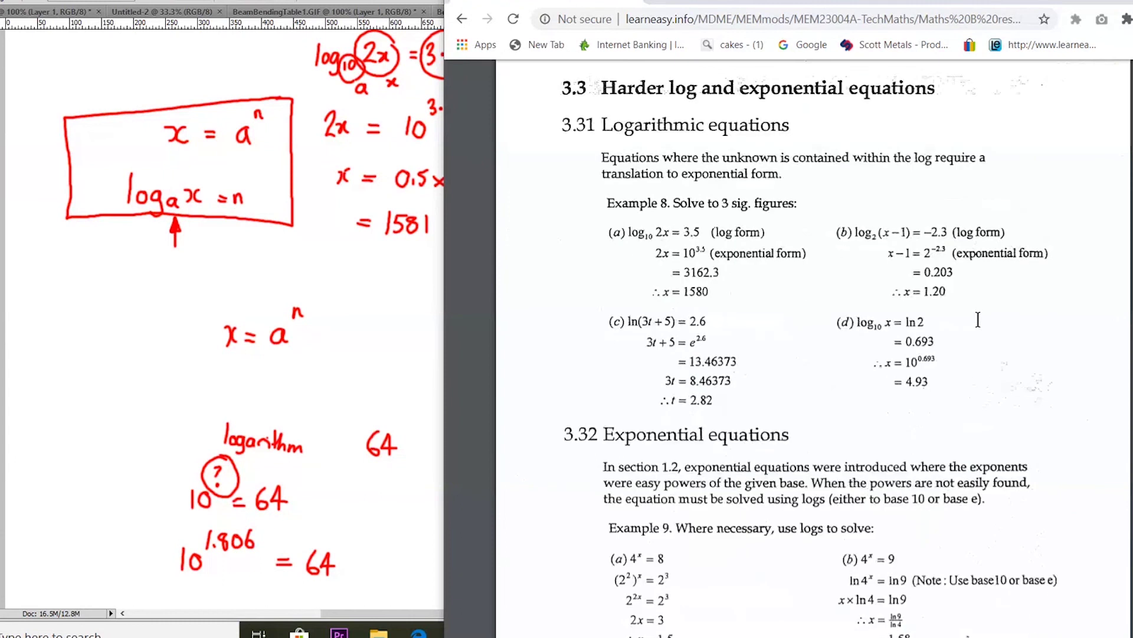
{"action": "scroll", "coordinate": [978, 320], "scroll_direction": "down", "scroll_amount": 2}
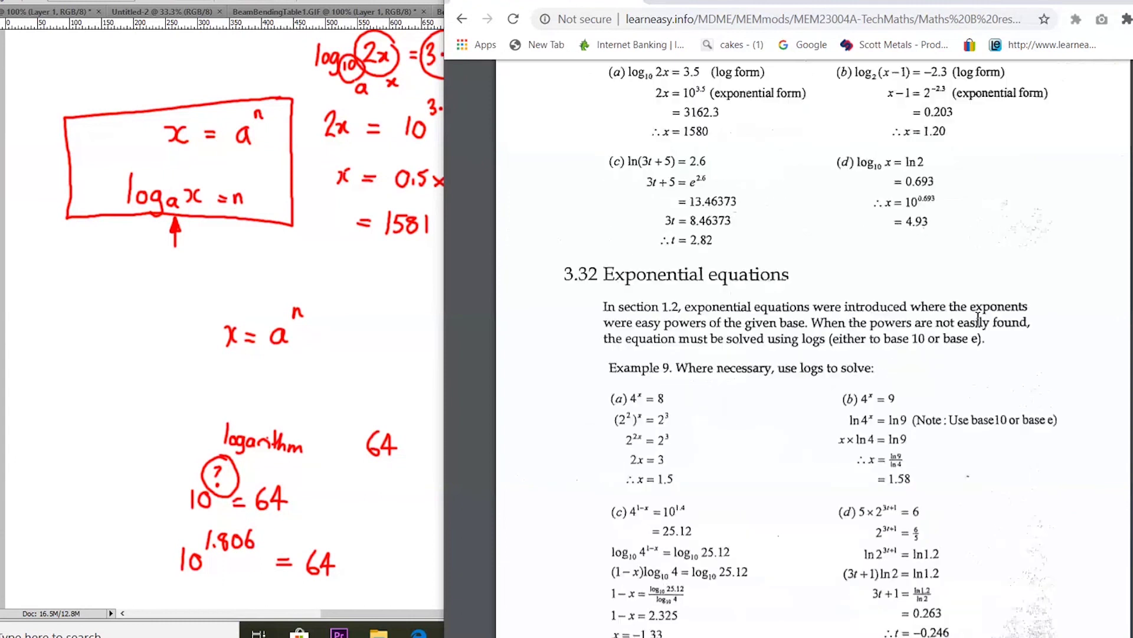
{"action": "scroll", "coordinate": [978, 319], "scroll_direction": "up", "scroll_amount": 1}
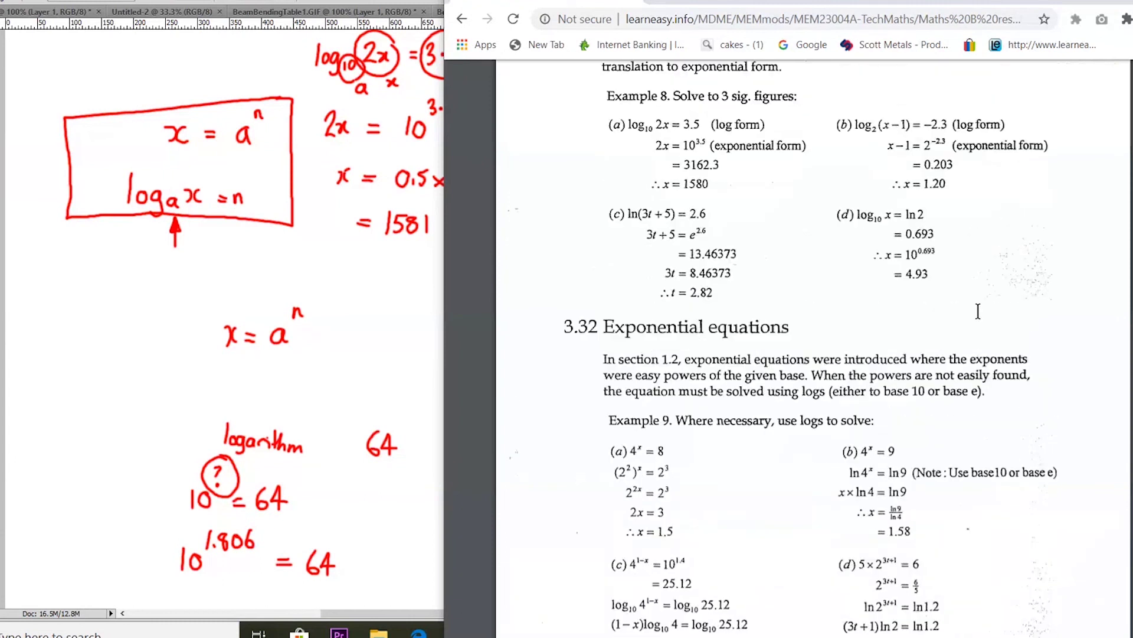
{"action": "scroll", "coordinate": [978, 311], "scroll_direction": "up", "scroll_amount": 2}
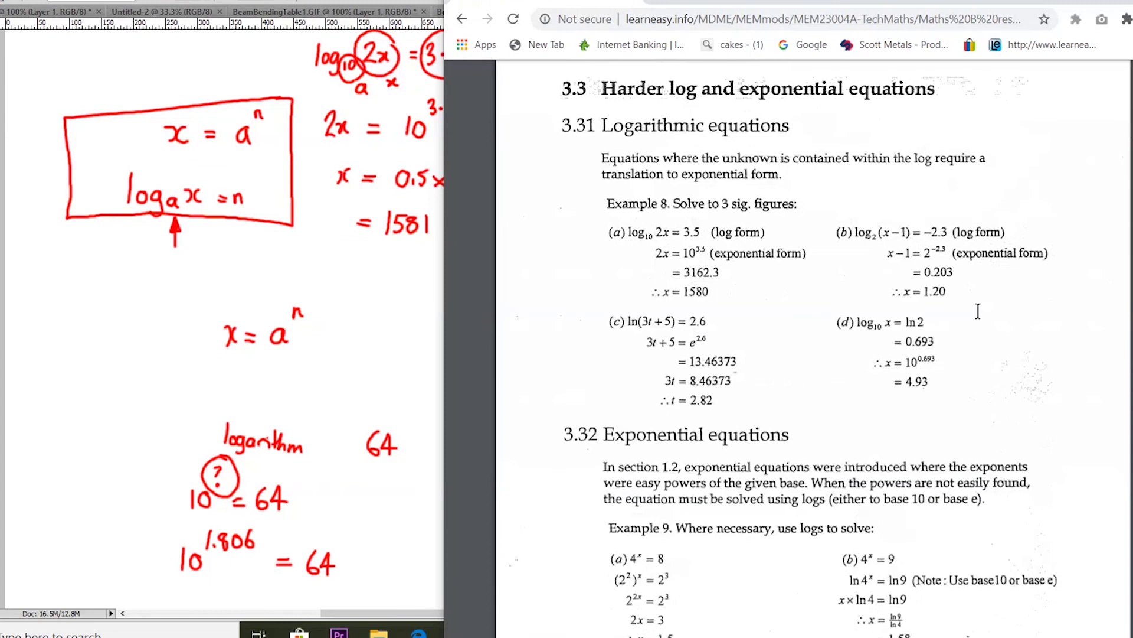
{"action": "scroll", "coordinate": [978, 312], "scroll_direction": "down", "scroll_amount": 4}
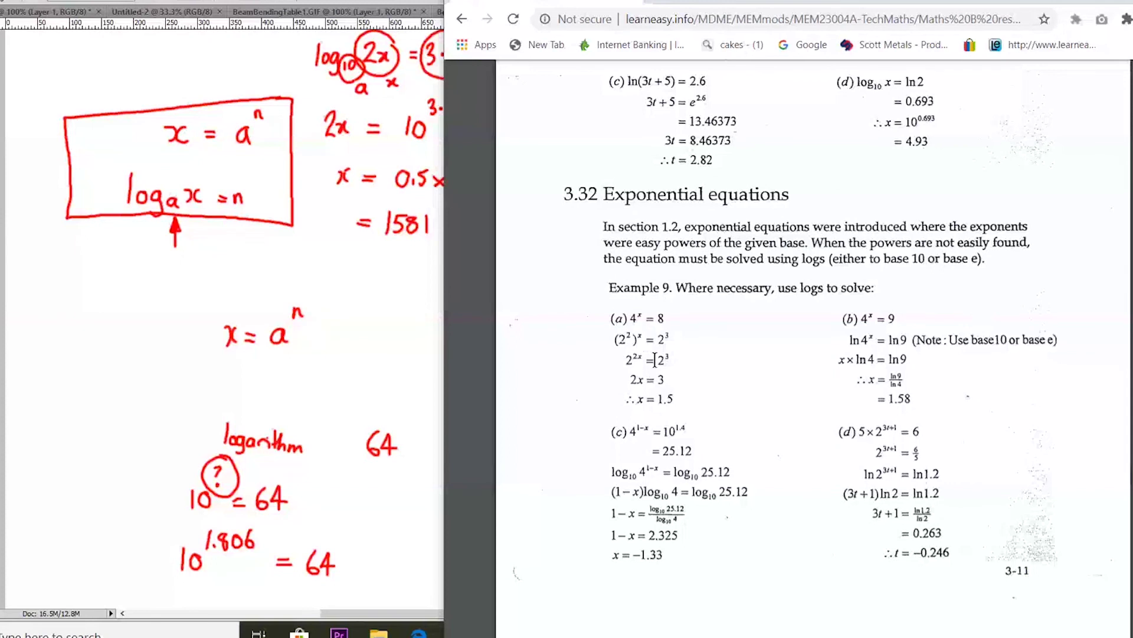
- Highlight the 4^x term and then the = 8 part of Example 9(a)
{"action": "left_click_drag", "start_coordinate": [646, 311], "coordinate": [628, 314]}
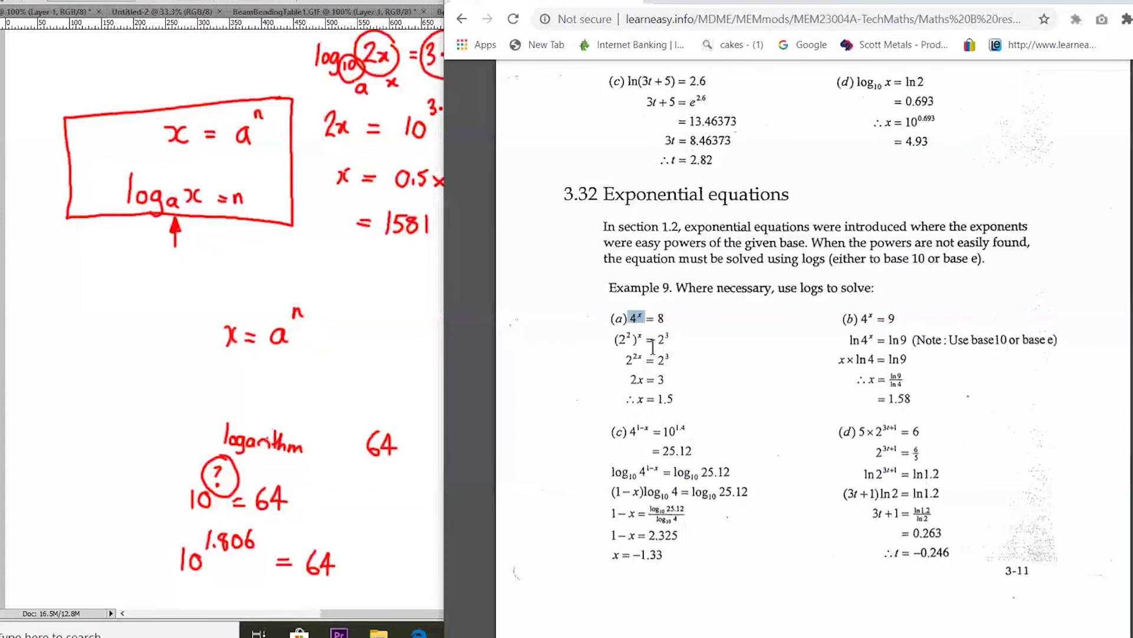
{"action": "left_click", "coordinate": [663, 314]}
{"action": "left_click_drag", "start_coordinate": [634, 313], "coordinate": [667, 316]}
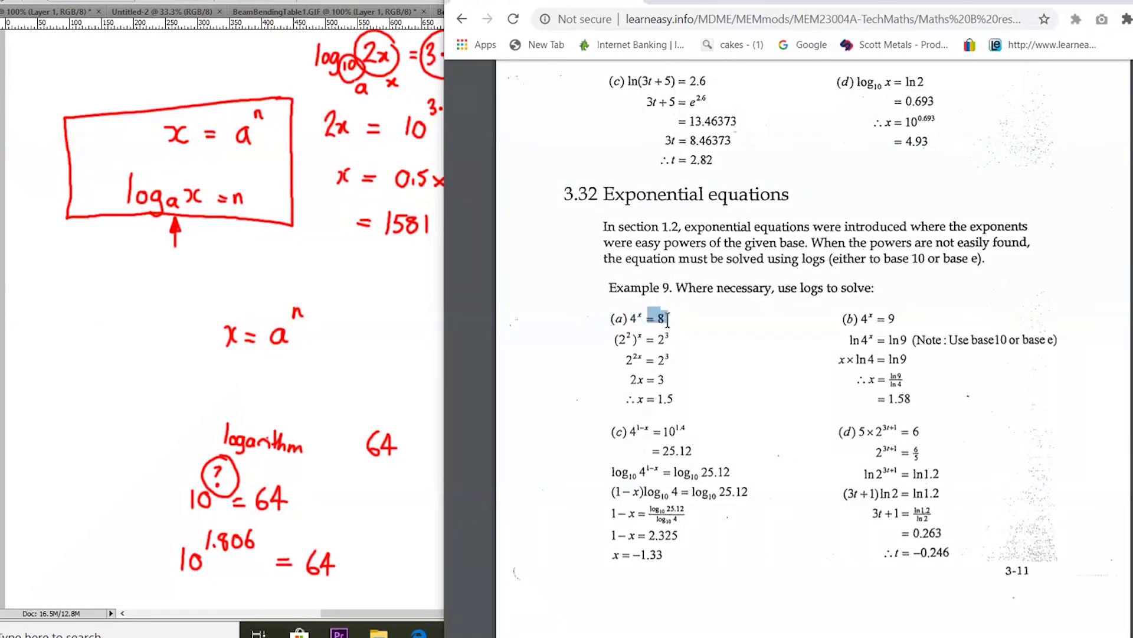
{"action": "left_click", "coordinate": [748, 378]}
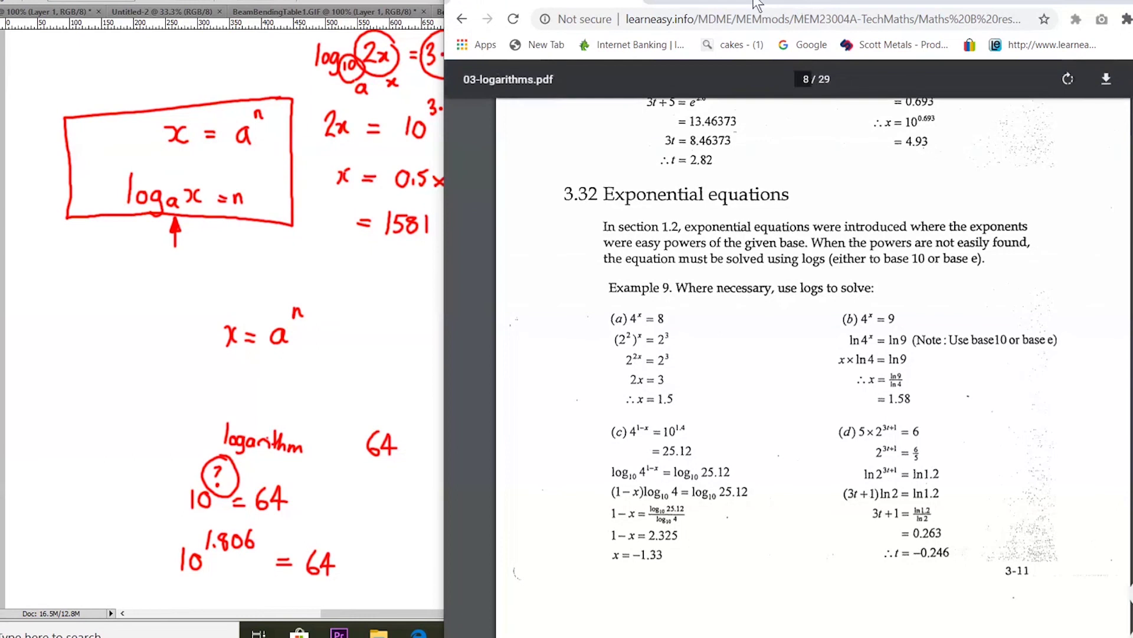
- Move the PDF window off screen, select Layer 3, hide Layer 2 and add Layer 4
{"action": "left_click_drag", "start_coordinate": [755, 1], "coordinate": [1132, 2]}
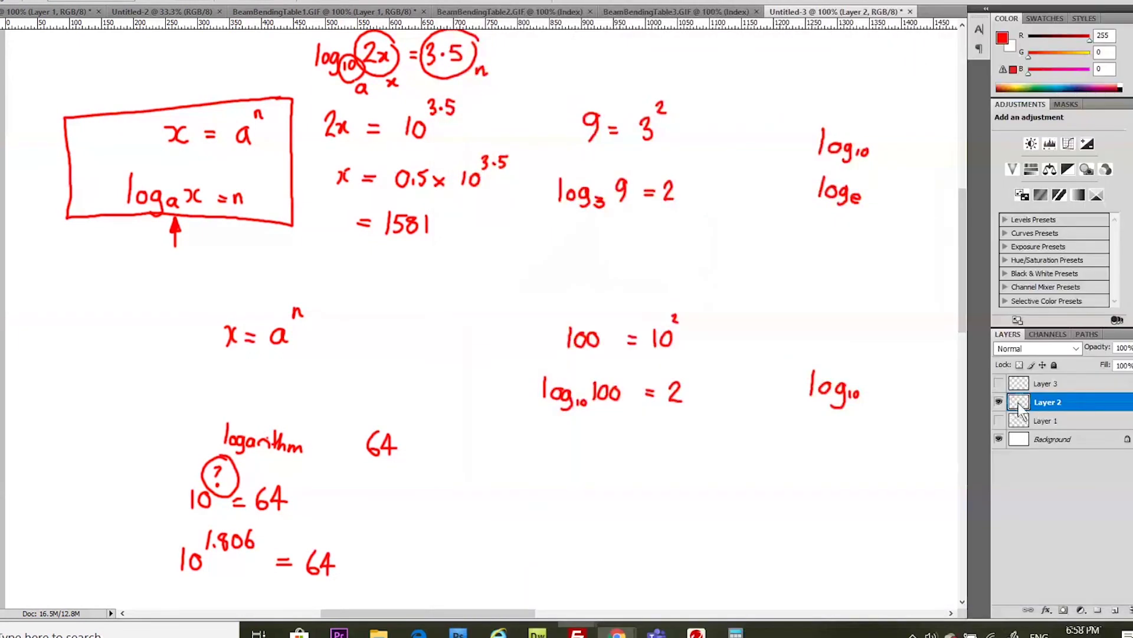
{"action": "left_click", "coordinate": [1077, 388]}
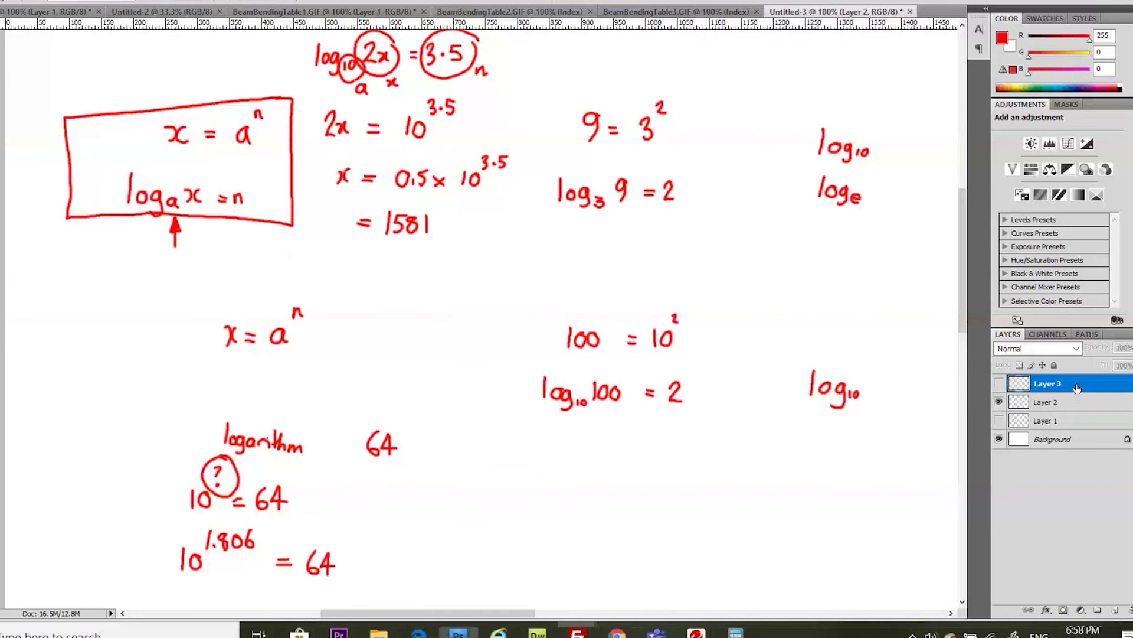
{"action": "left_click", "coordinate": [999, 403]}
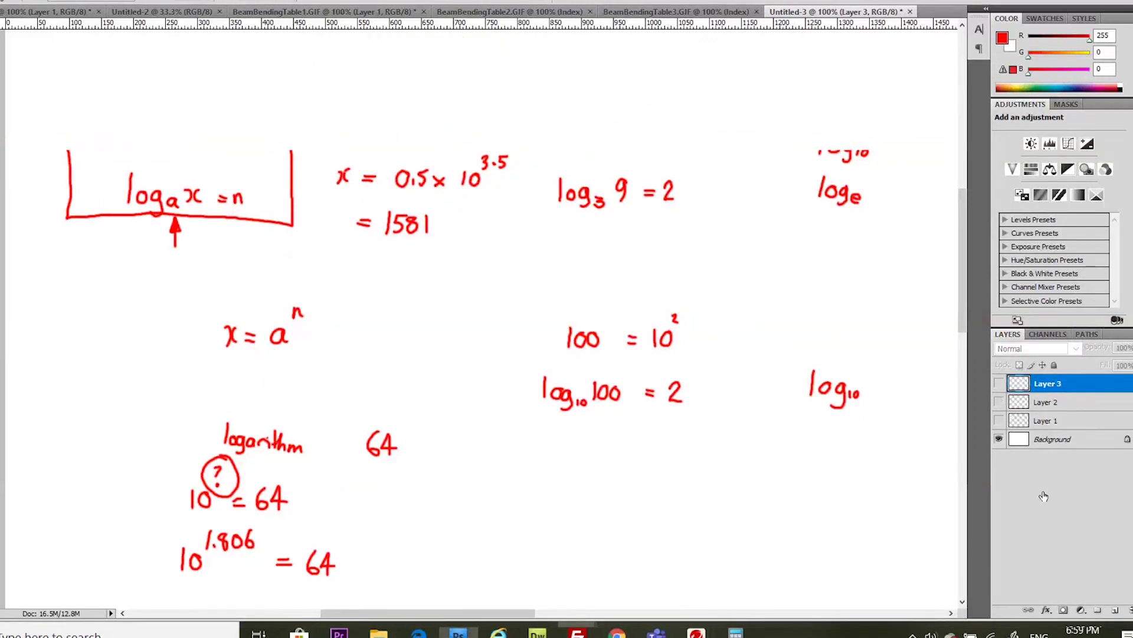
{"action": "left_click", "coordinate": [1113, 610]}
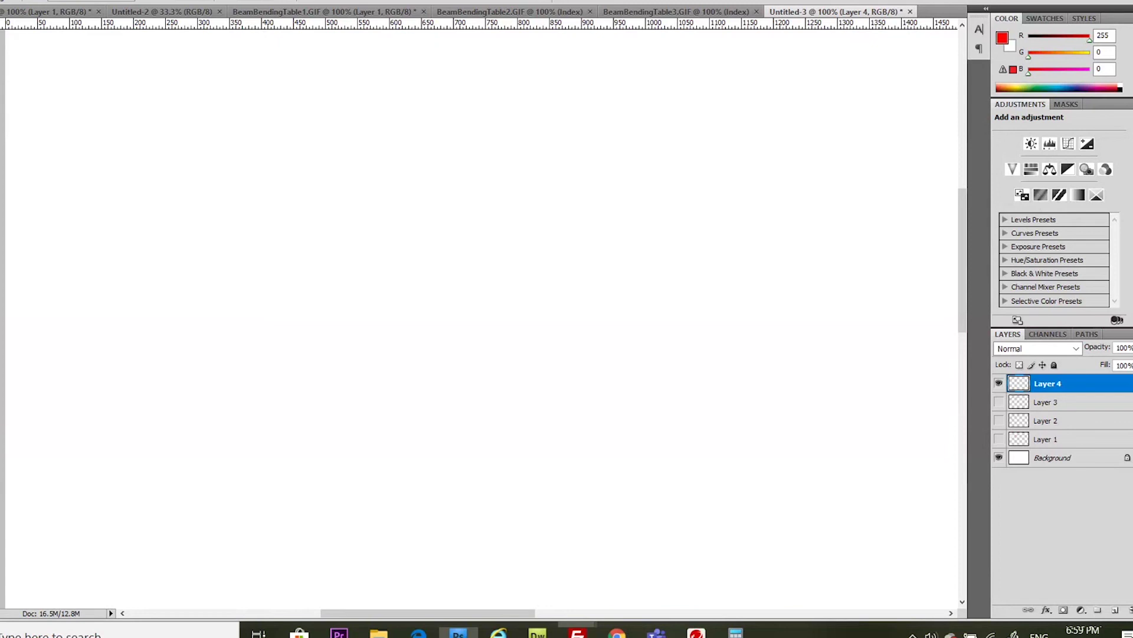
- Write red 4^x = 8 at the canvas top-left, briefly showing then re-hiding Layer 2
{"action": "mouse_move", "coordinate": [151, 119]}
{"action": "left_mouse_down"}
{"action": "mouse_move", "coordinate": [150, 78]}
{"action": "mouse_move", "coordinate": [154, 109]}
{"action": "left_mouse_up"}
{"action": "mouse_move", "coordinate": [156, 65]}
{"action": "left_mouse_down"}
{"action": "mouse_move", "coordinate": [210, 104]}
{"action": "mouse_move", "coordinate": [219, 83]}
{"action": "left_mouse_up"}
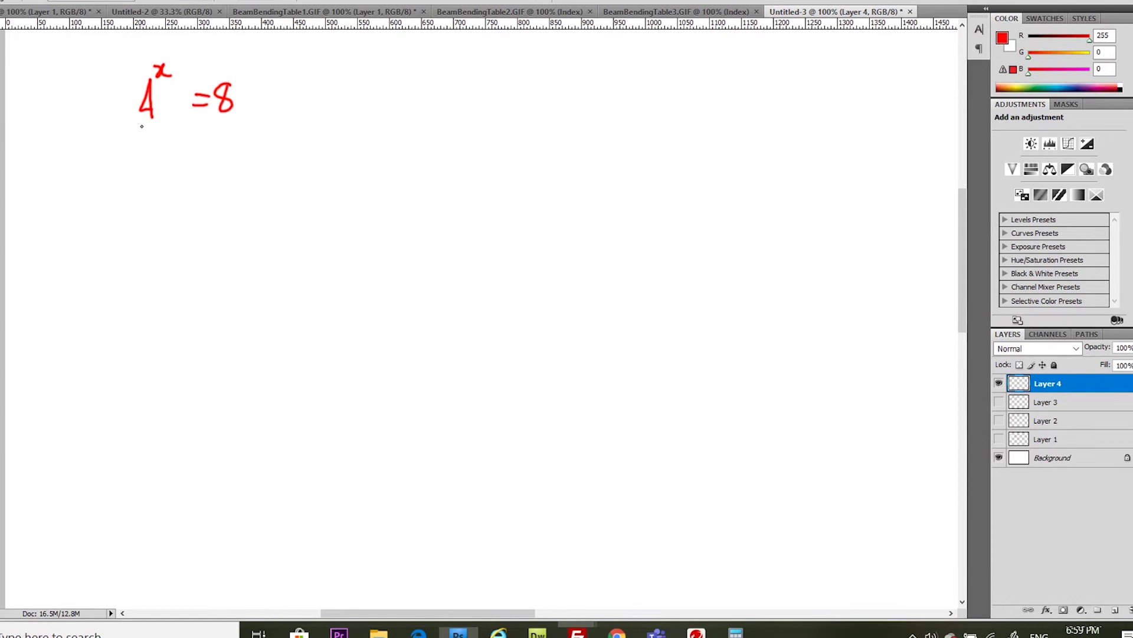
{"action": "left_click_drag", "start_coordinate": [150, 109], "coordinate": [163, 108]}
{"action": "left_click", "coordinate": [998, 420]}
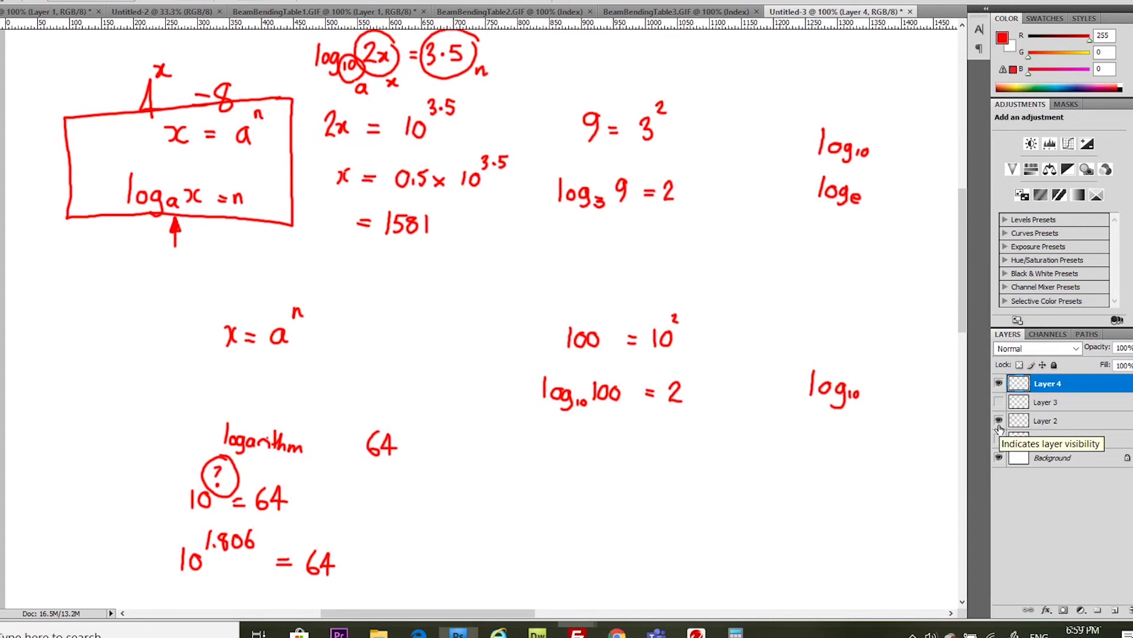
{"action": "left_click", "coordinate": [998, 421]}
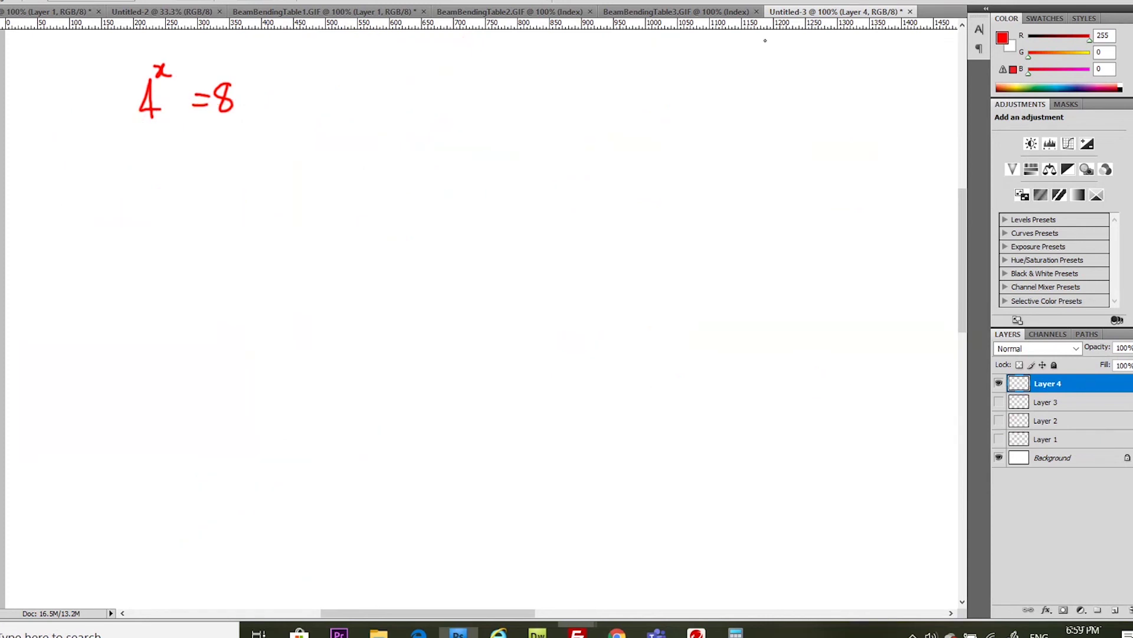
- Write the identities x = aⁿ and below it logₐx = n to the right
{"action": "left_click", "coordinate": [506, 80]}
{"action": "left_click_drag", "start_coordinate": [508, 95], "coordinate": [506, 98]}
{"action": "mouse_move", "coordinate": [522, 78]}
{"action": "left_mouse_down"}
{"action": "mouse_move", "coordinate": [521, 98]}
{"action": "mouse_move", "coordinate": [552, 89]}
{"action": "left_mouse_up"}
{"action": "mouse_move", "coordinate": [584, 84]}
{"action": "left_mouse_down"}
{"action": "mouse_move", "coordinate": [588, 98]}
{"action": "mouse_move", "coordinate": [600, 64]}
{"action": "mouse_move", "coordinate": [606, 73]}
{"action": "left_mouse_up"}
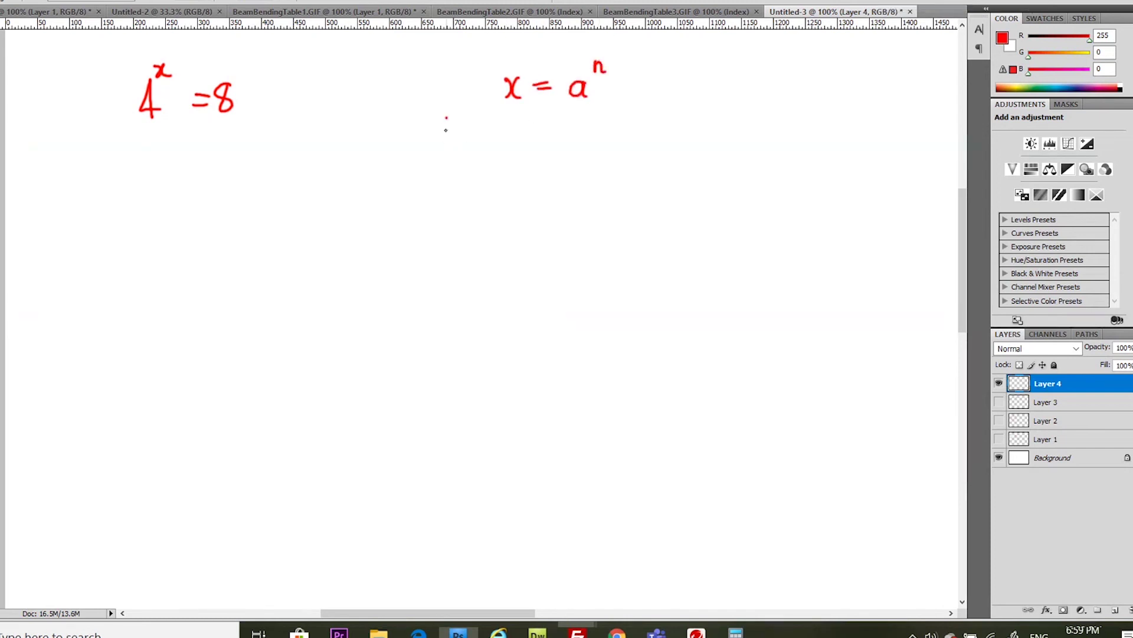
{"action": "mouse_move", "coordinate": [447, 118]}
{"action": "left_mouse_down"}
{"action": "mouse_move", "coordinate": [446, 143]}
{"action": "mouse_move", "coordinate": [465, 131]}
{"action": "mouse_move", "coordinate": [467, 157]}
{"action": "mouse_move", "coordinate": [546, 135]}
{"action": "left_mouse_up"}
{"action": "left_click_drag", "start_coordinate": [533, 142], "coordinate": [547, 143]}
{"action": "mouse_move", "coordinate": [564, 130]}
{"action": "left_mouse_down"}
{"action": "mouse_move", "coordinate": [564, 147]}
{"action": "mouse_move", "coordinate": [577, 147]}
{"action": "left_mouse_up"}
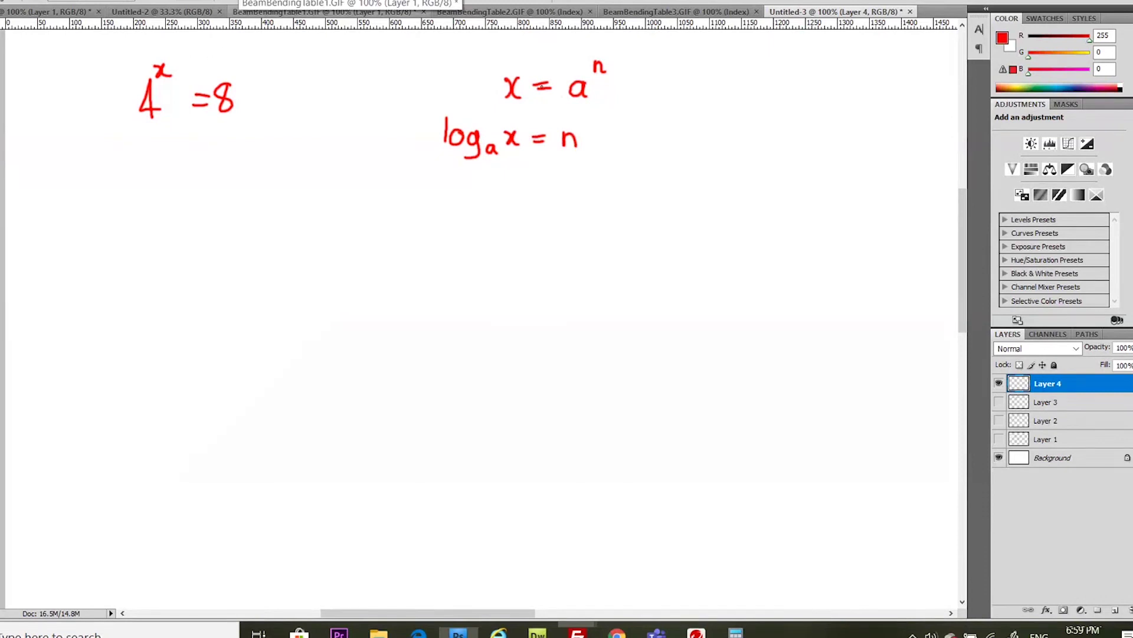
- Label 4^x = 8 with a for the base, x for the 8 and n for the exponent
{"action": "left_click_drag", "start_coordinate": [159, 135], "coordinate": [174, 183]}
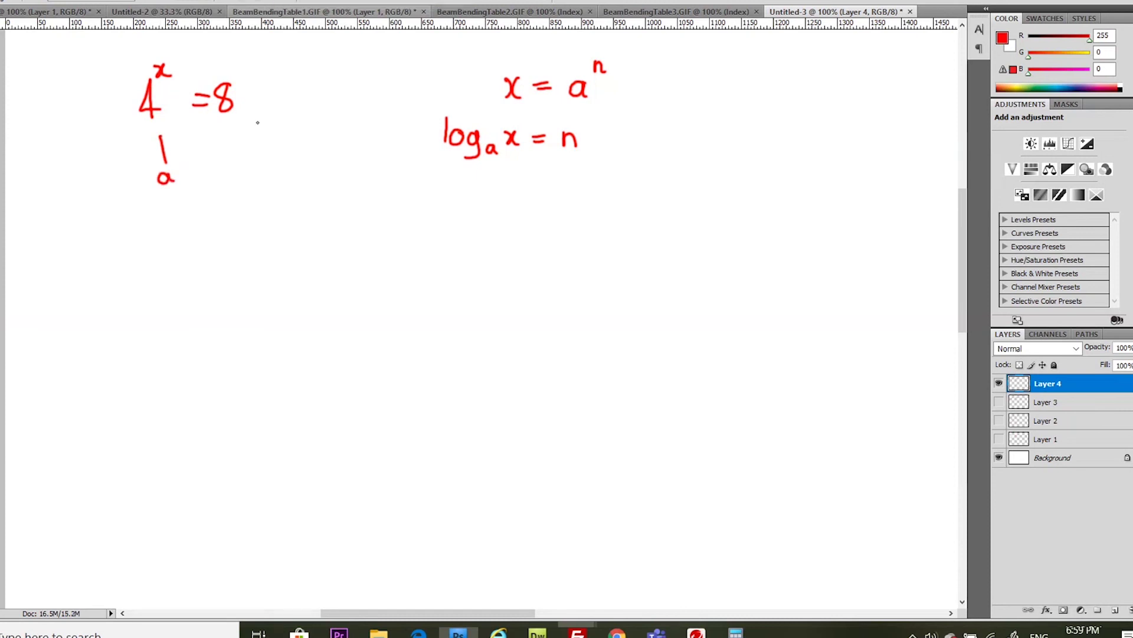
{"action": "left_click_drag", "start_coordinate": [238, 122], "coordinate": [264, 161]}
{"action": "left_click_drag", "start_coordinate": [263, 151], "coordinate": [254, 164]}
{"action": "left_click_drag", "start_coordinate": [141, 64], "coordinate": [93, 63]}
- Write log₄8 = x = log 8 / log 4 below, briefly showing then hiding Layer 3
{"action": "mouse_move", "coordinate": [296, 231]}
{"action": "left_mouse_down"}
{"action": "mouse_move", "coordinate": [296, 260]}
{"action": "mouse_move", "coordinate": [308, 251]}
{"action": "mouse_move", "coordinate": [321, 259]}
{"action": "mouse_move", "coordinate": [314, 269]}
{"action": "left_mouse_up"}
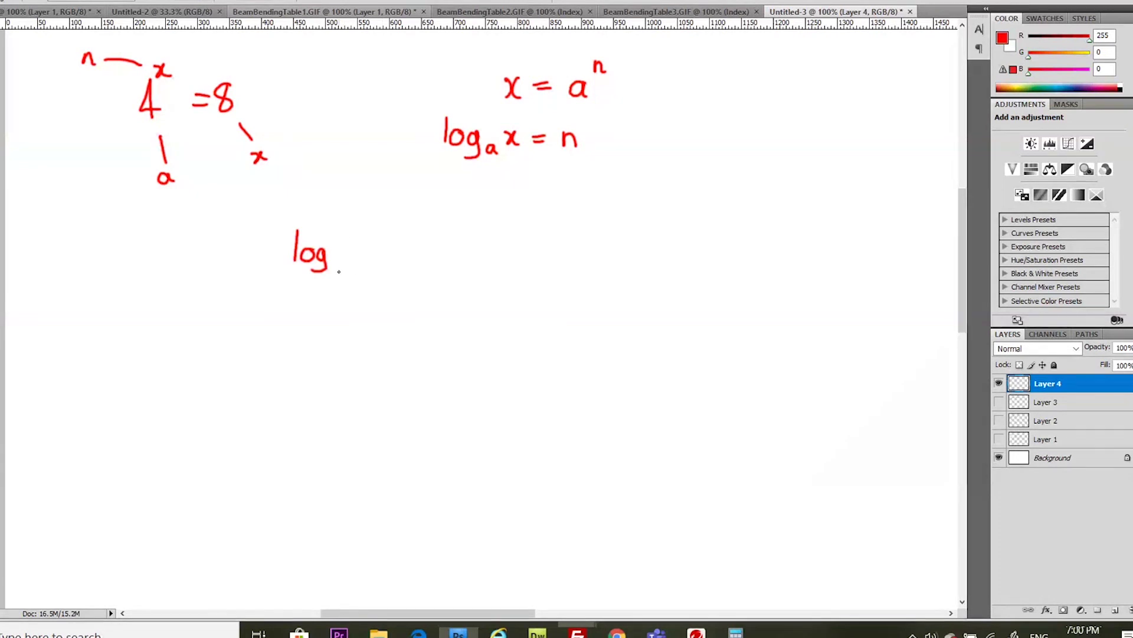
{"action": "mouse_move", "coordinate": [340, 260]}
{"action": "left_mouse_down"}
{"action": "mouse_move", "coordinate": [338, 273]}
{"action": "mouse_move", "coordinate": [347, 268]}
{"action": "left_mouse_up"}
{"action": "mouse_move", "coordinate": [368, 239]}
{"action": "left_mouse_down"}
{"action": "mouse_move", "coordinate": [354, 259]}
{"action": "mouse_move", "coordinate": [370, 240]}
{"action": "mouse_move", "coordinate": [394, 257]}
{"action": "left_mouse_up"}
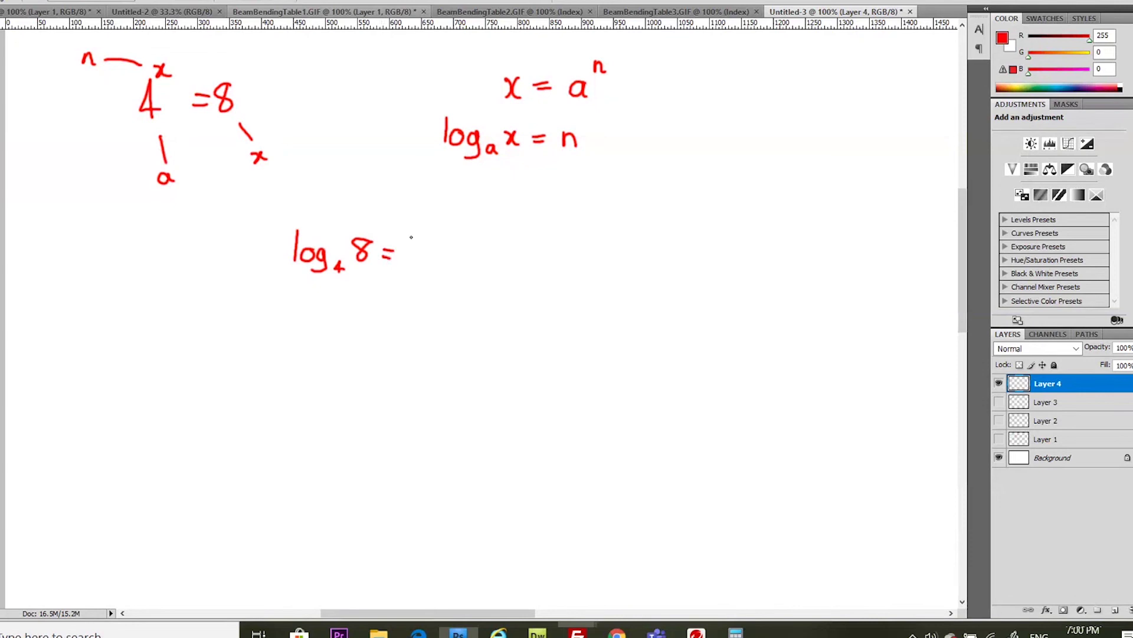
{"action": "left_click_drag", "start_coordinate": [410, 250], "coordinate": [409, 263]}
{"action": "left_click_drag", "start_coordinate": [424, 247], "coordinate": [424, 263]}
{"action": "left_click_drag", "start_coordinate": [454, 254], "coordinate": [471, 259]}
{"action": "mouse_move", "coordinate": [516, 219]}
{"action": "left_mouse_down"}
{"action": "mouse_move", "coordinate": [518, 244]}
{"action": "mouse_move", "coordinate": [531, 230]}
{"action": "mouse_move", "coordinate": [542, 245]}
{"action": "mouse_move", "coordinate": [530, 254]}
{"action": "mouse_move", "coordinate": [566, 224]}
{"action": "left_mouse_up"}
{"action": "mouse_move", "coordinate": [512, 266]}
{"action": "left_mouse_down"}
{"action": "mouse_move", "coordinate": [573, 258]}
{"action": "mouse_move", "coordinate": [522, 295]}
{"action": "mouse_move", "coordinate": [536, 282]}
{"action": "mouse_move", "coordinate": [531, 307]}
{"action": "left_mouse_up"}
{"action": "mouse_move", "coordinate": [564, 269]}
{"action": "left_mouse_down"}
{"action": "mouse_move", "coordinate": [554, 286]}
{"action": "mouse_move", "coordinate": [575, 284]}
{"action": "left_mouse_up"}
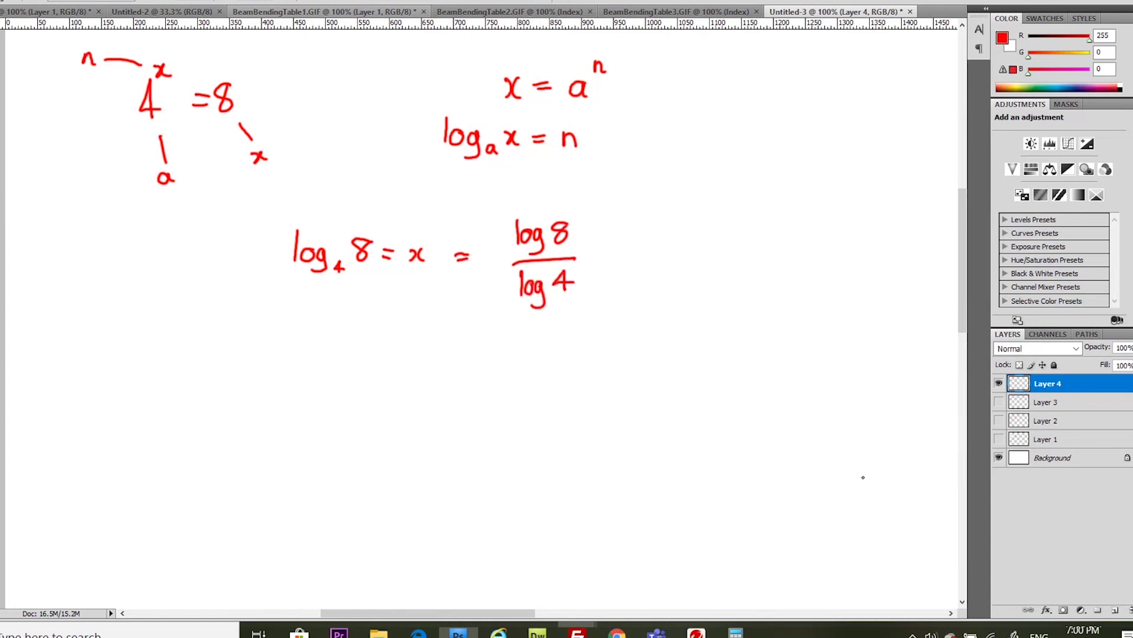
{"action": "left_click", "coordinate": [998, 402]}
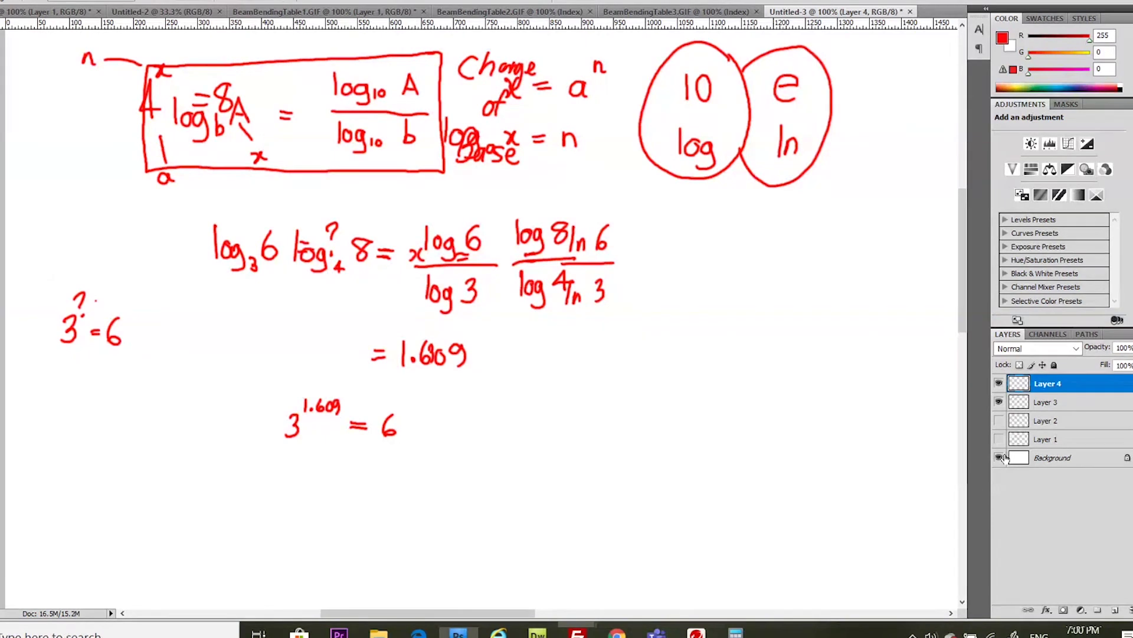
{"action": "left_click", "coordinate": [999, 402]}
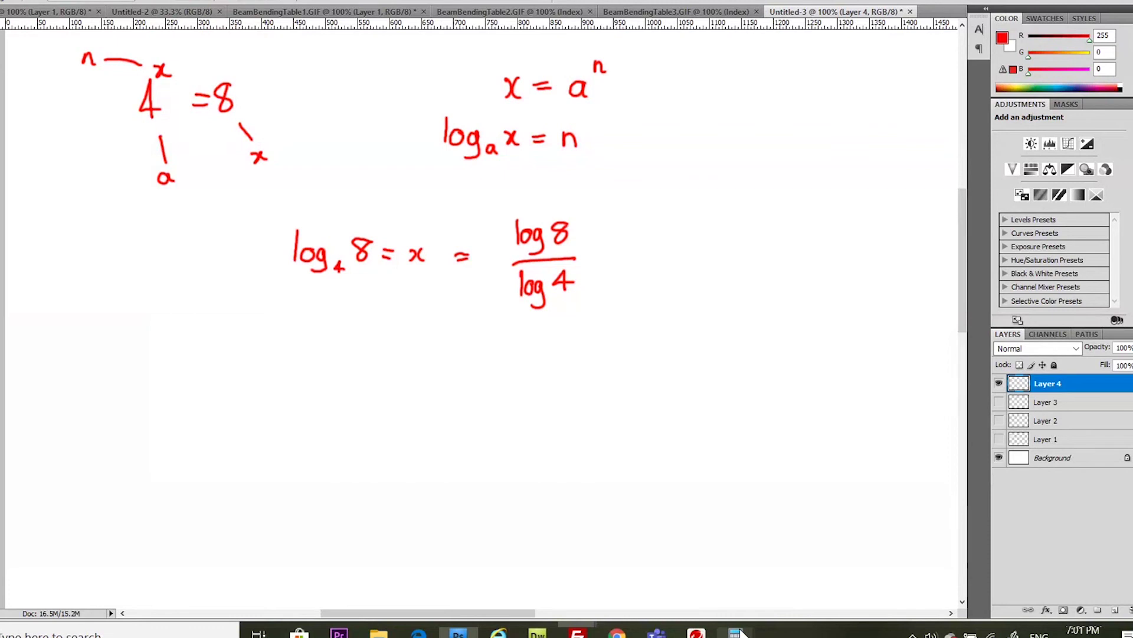
- Bring Calculator over Photoshop, move it aside, and take log of 4
{"action": "mouse_move", "coordinate": [738, 630]}
{"action": "left_click", "coordinate": [689, 553]}
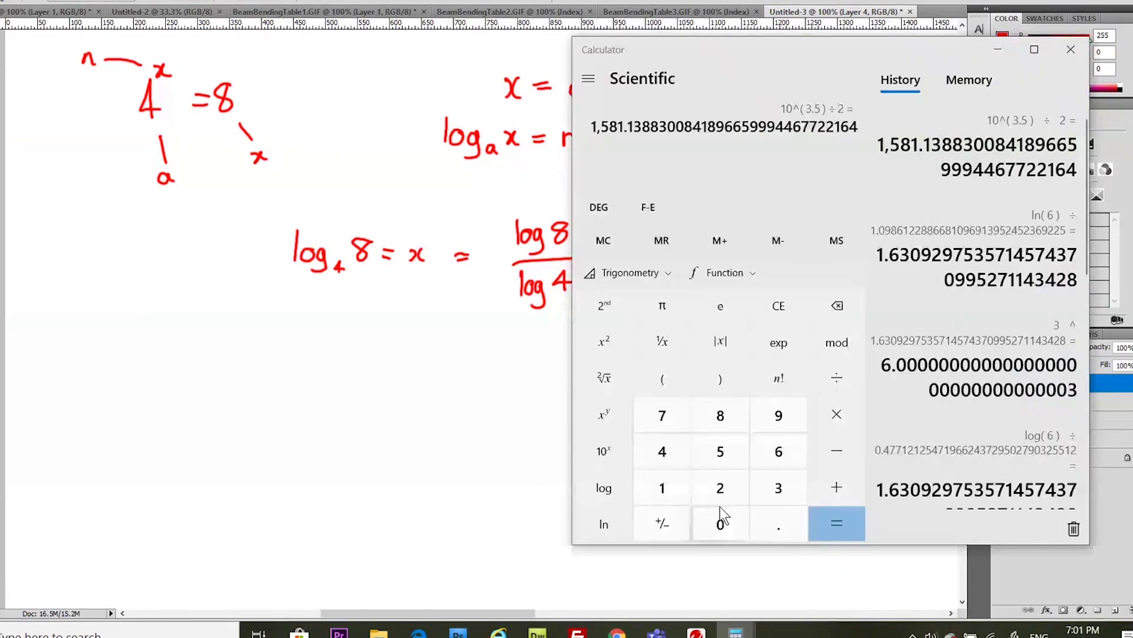
{"action": "left_click_drag", "start_coordinate": [791, 49], "coordinate": [918, 54]}
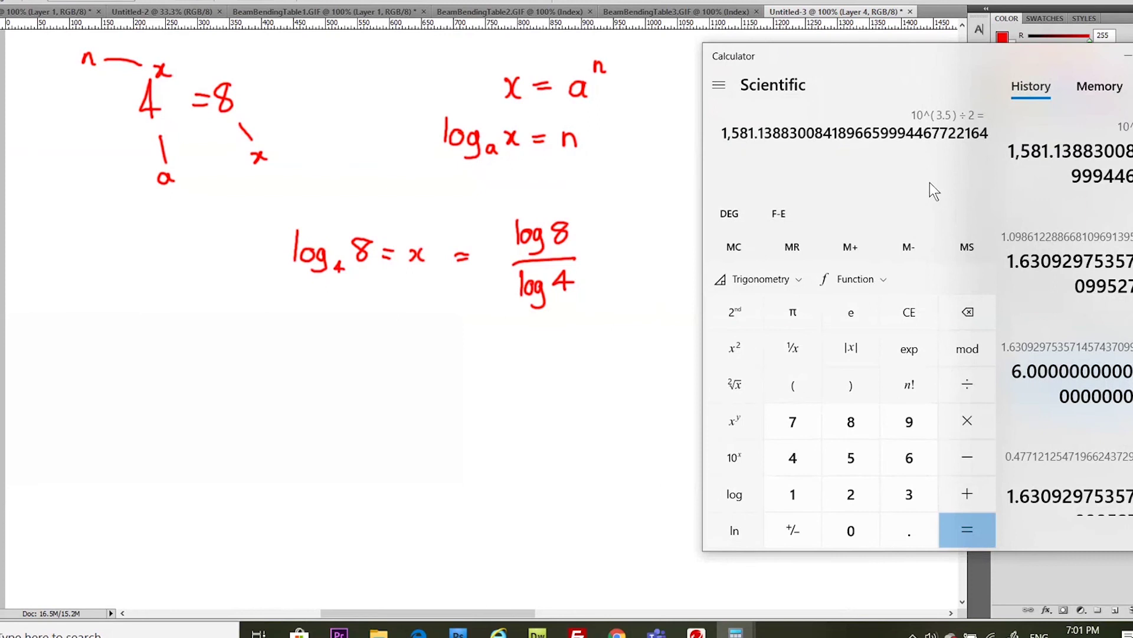
{"action": "key", "text": "Escape"}
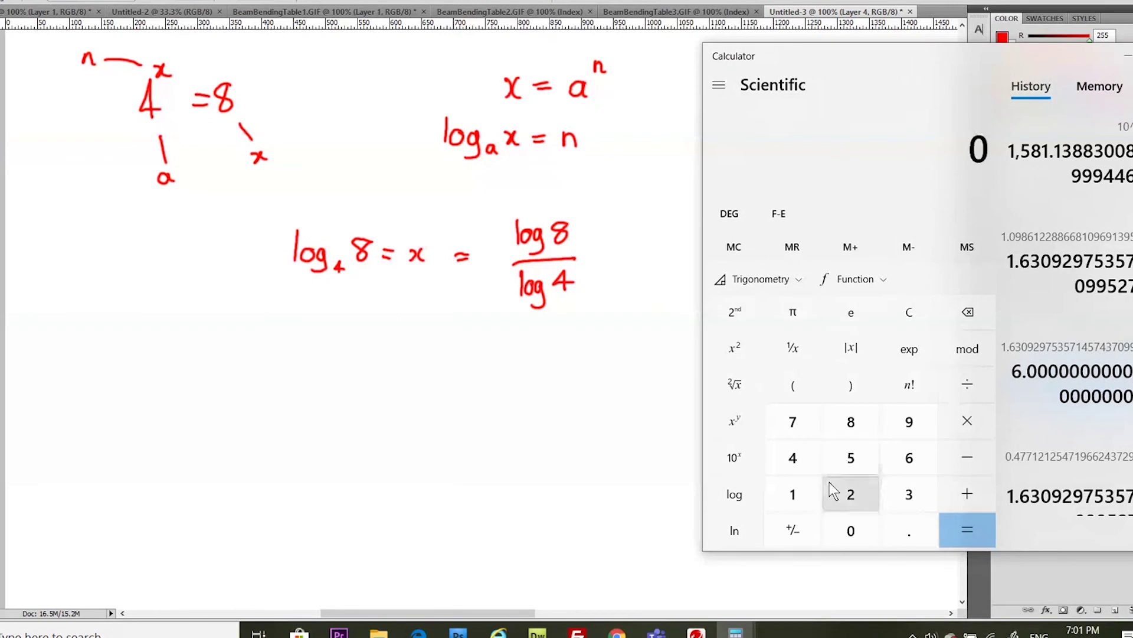
{"action": "left_click", "coordinate": [794, 467]}
{"action": "left_click", "coordinate": [734, 490]}
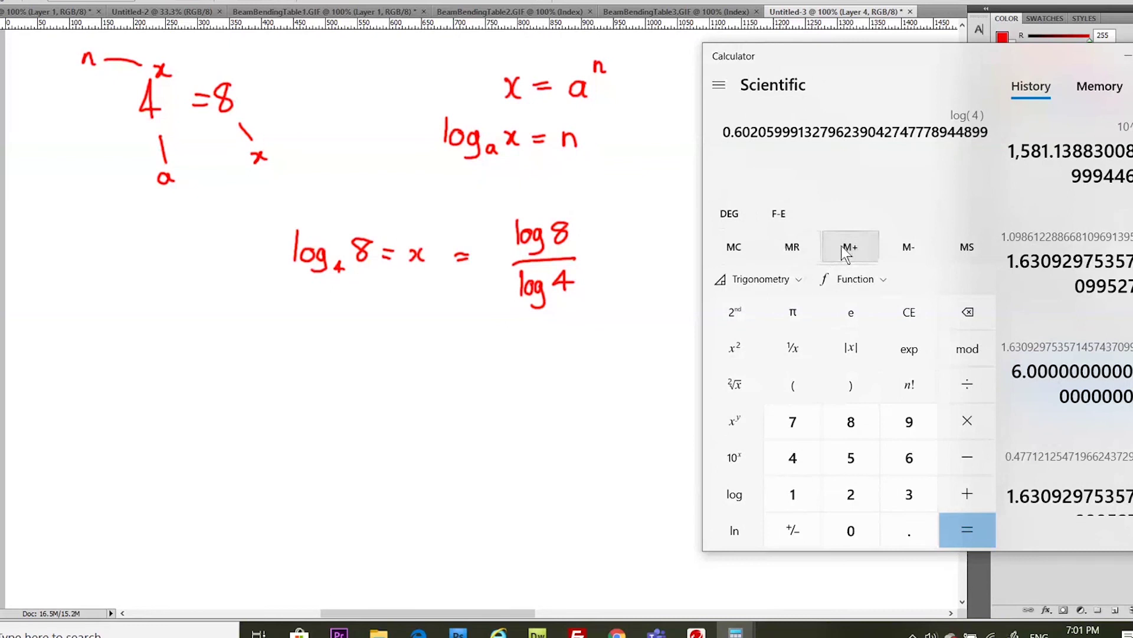
- Compute log 8 ÷ recalled log 4 = 1.5, then move the calculator off the canvas
{"action": "key", "text": "Escape"}
{"action": "left_click", "coordinate": [851, 421]}
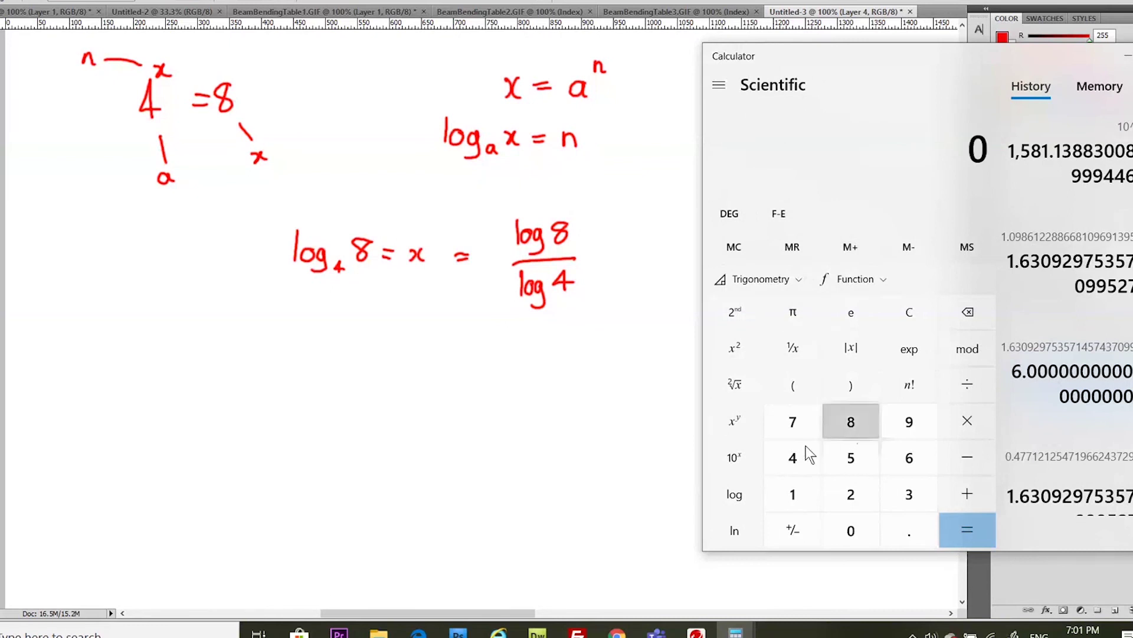
{"action": "left_click", "coordinate": [732, 495]}
{"action": "left_click", "coordinate": [963, 383]}
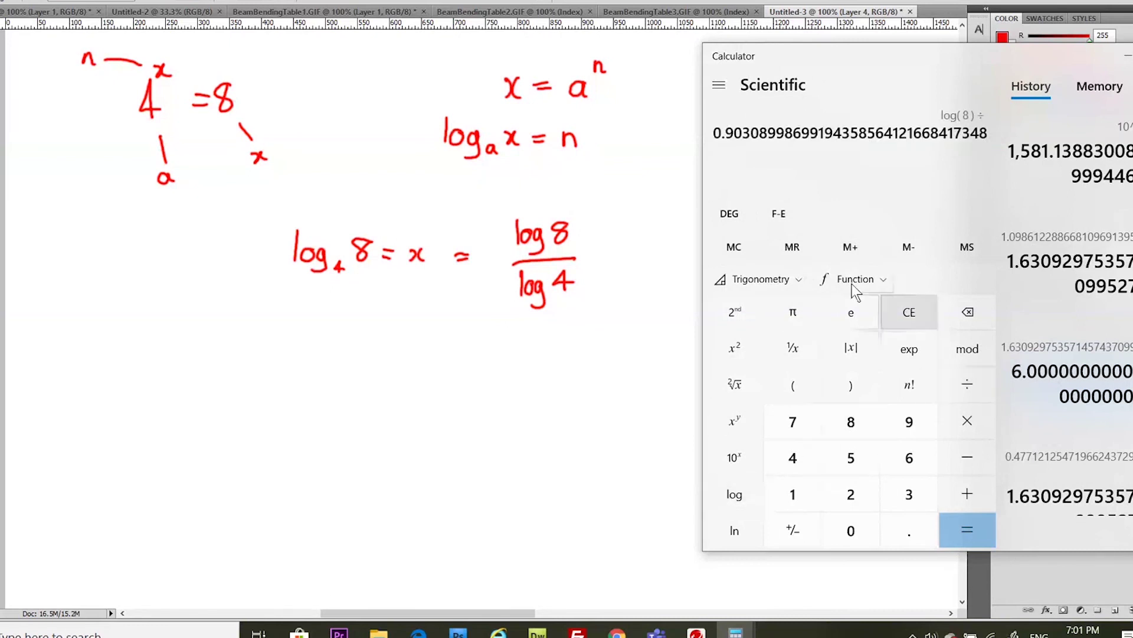
{"action": "left_click", "coordinate": [797, 248]}
{"action": "left_click", "coordinate": [968, 525]}
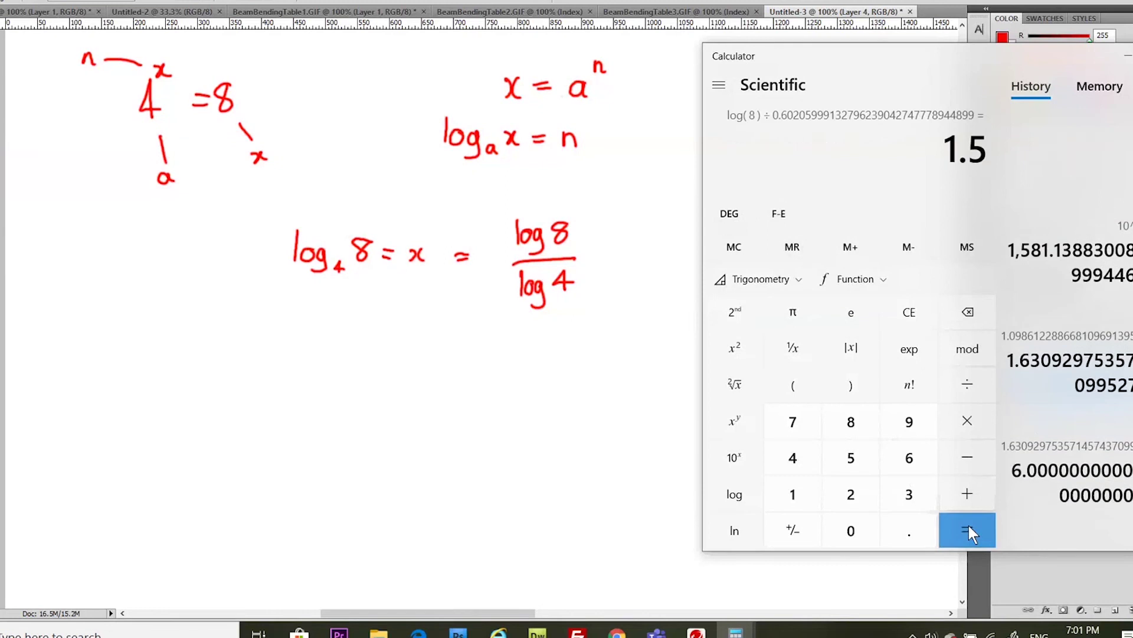
{"action": "mouse_move", "coordinate": [929, 48]}
{"action": "left_mouse_down"}
{"action": "mouse_move", "coordinate": [892, 116]}
{"action": "mouse_move", "coordinate": [787, 247]}
{"action": "mouse_move", "coordinate": [733, 356]}
{"action": "mouse_move", "coordinate": [848, 263]}
{"action": "mouse_move", "coordinate": [921, 265]}
{"action": "mouse_move", "coordinate": [1036, 106]}
{"action": "mouse_move", "coordinate": [1132, 112]}
{"action": "left_mouse_up"}
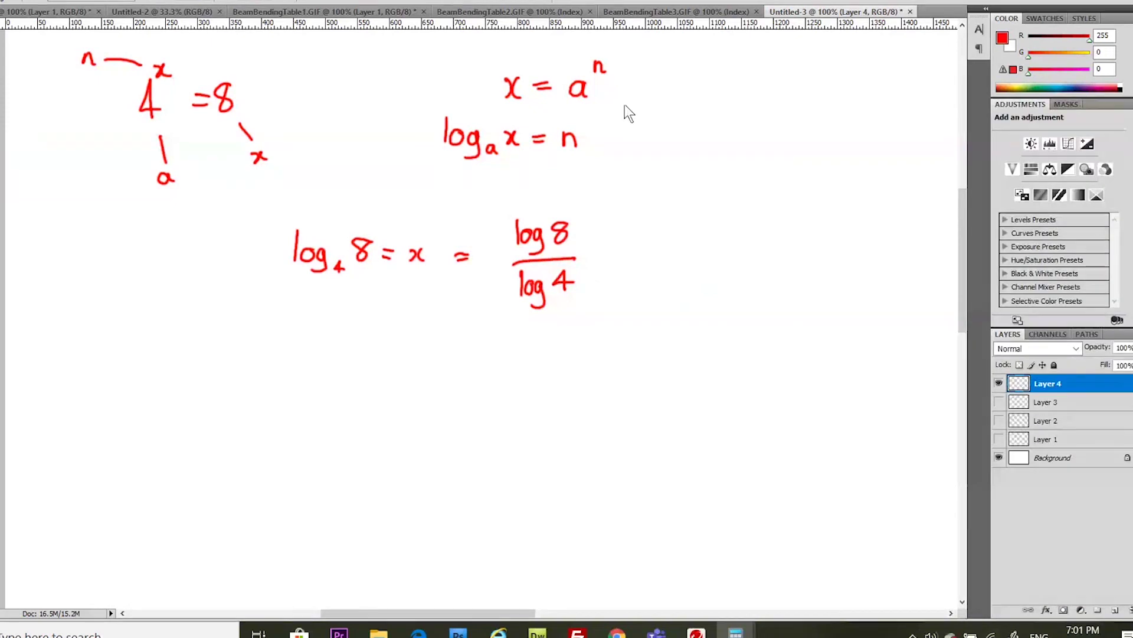
- Write = 1.5 after log 8 / log 4 and box the x = aⁿ identities in red
{"action": "mouse_move", "coordinate": [601, 252]}
{"action": "left_mouse_down"}
{"action": "mouse_move", "coordinate": [637, 266]}
{"action": "mouse_move", "coordinate": [659, 241]}
{"action": "mouse_move", "coordinate": [657, 266]}
{"action": "left_mouse_up"}
{"action": "left_click", "coordinate": [647, 258]}
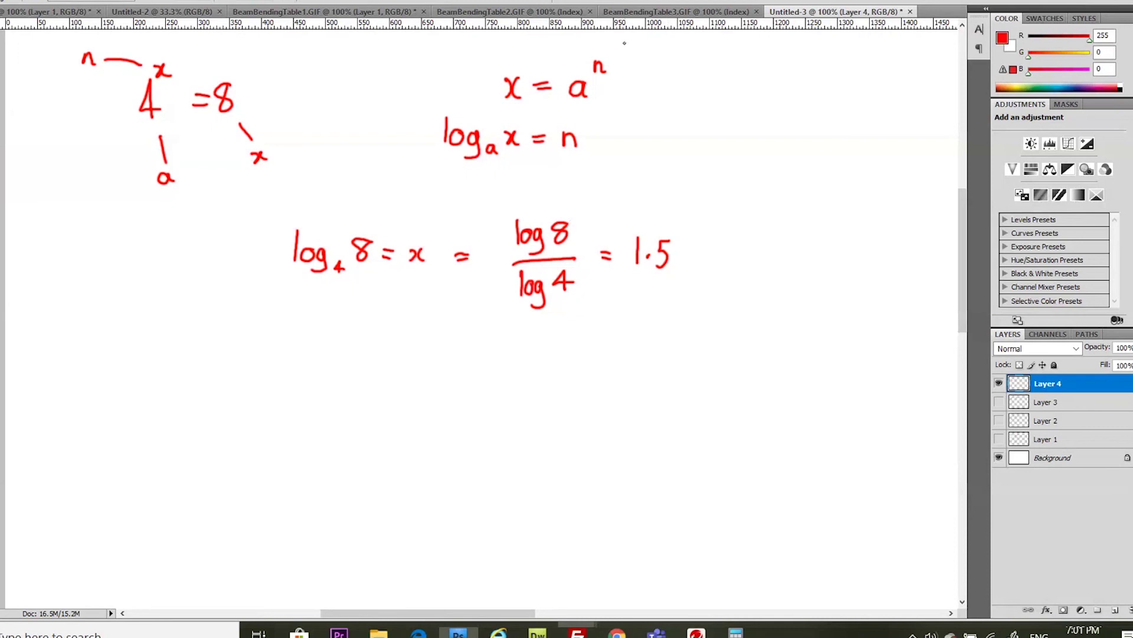
{"action": "mouse_move", "coordinate": [630, 48]}
{"action": "left_mouse_down"}
{"action": "mouse_move", "coordinate": [489, 44]}
{"action": "mouse_move", "coordinate": [414, 113]}
{"action": "mouse_move", "coordinate": [411, 172]}
{"action": "mouse_move", "coordinate": [626, 166]}
{"action": "mouse_move", "coordinate": [632, 48]}
{"action": "left_mouse_up"}
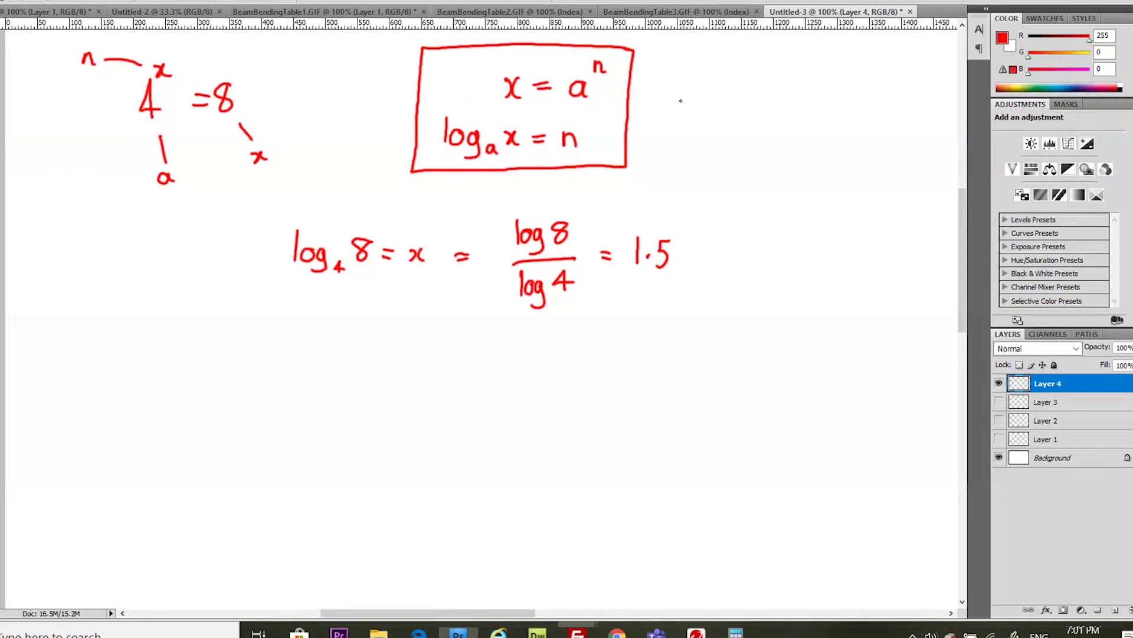
- Write and box log_b a = log a / log b, then bring the PDF beside the canvas
{"action": "mouse_move", "coordinate": [682, 103]}
{"action": "left_mouse_down"}
{"action": "mouse_move", "coordinate": [683, 113]}
{"action": "mouse_move", "coordinate": [703, 101]}
{"action": "mouse_move", "coordinate": [707, 121]}
{"action": "mouse_move", "coordinate": [752, 110]}
{"action": "left_mouse_up"}
{"action": "left_click_drag", "start_coordinate": [762, 99], "coordinate": [773, 104]}
{"action": "mouse_move", "coordinate": [807, 66]}
{"action": "left_mouse_down"}
{"action": "mouse_move", "coordinate": [809, 84]}
{"action": "mouse_move", "coordinate": [842, 73]}
{"action": "mouse_move", "coordinate": [833, 93]}
{"action": "mouse_move", "coordinate": [876, 83]}
{"action": "left_mouse_up"}
{"action": "mouse_move", "coordinate": [798, 102]}
{"action": "left_mouse_down"}
{"action": "mouse_move", "coordinate": [880, 101]}
{"action": "mouse_move", "coordinate": [807, 128]}
{"action": "mouse_move", "coordinate": [844, 117]}
{"action": "mouse_move", "coordinate": [832, 140]}
{"action": "mouse_move", "coordinate": [858, 129]}
{"action": "left_mouse_up"}
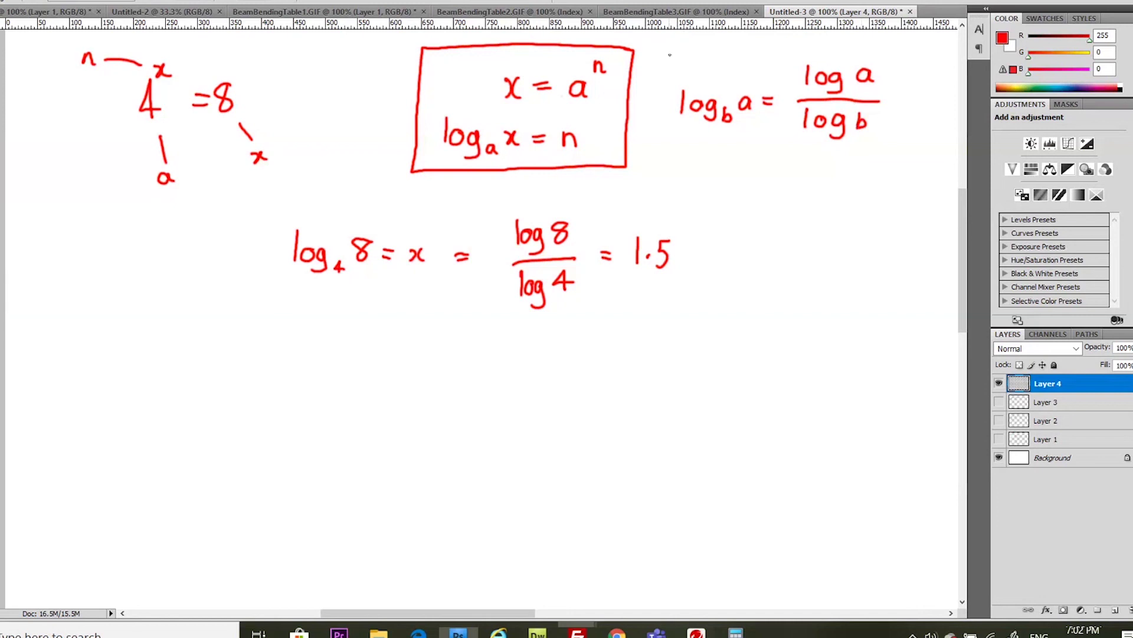
{"action": "mouse_move", "coordinate": [670, 49]}
{"action": "left_mouse_down"}
{"action": "mouse_move", "coordinate": [656, 145]}
{"action": "mouse_move", "coordinate": [714, 162]}
{"action": "mouse_move", "coordinate": [916, 159]}
{"action": "mouse_move", "coordinate": [929, 48]}
{"action": "left_mouse_up"}
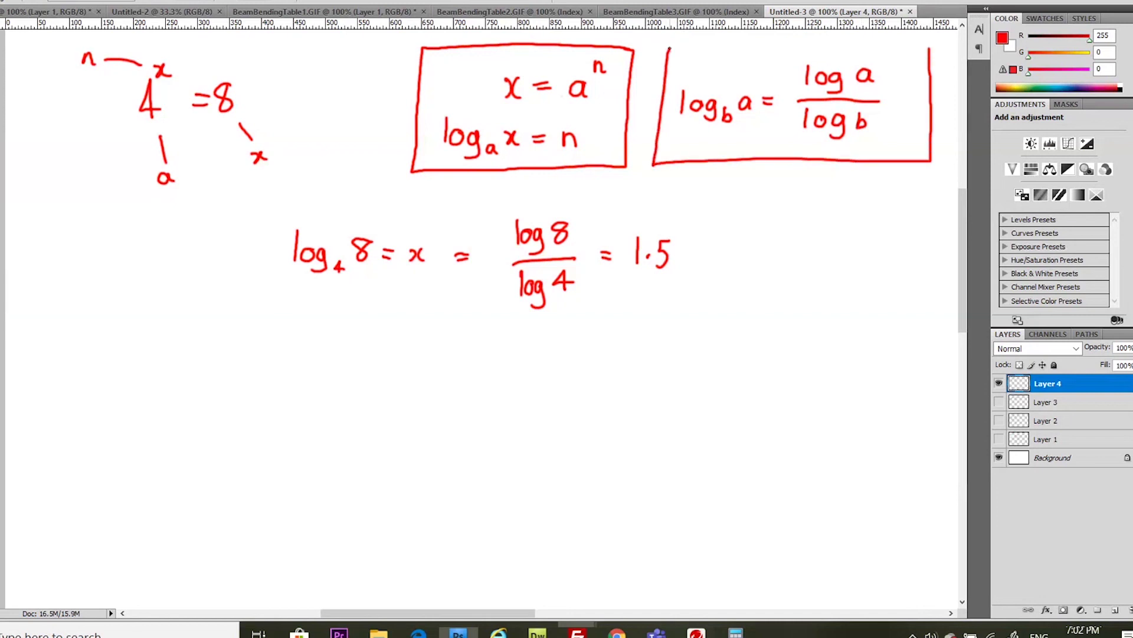
{"action": "left_click_drag", "start_coordinate": [669, 48], "coordinate": [937, 51]}
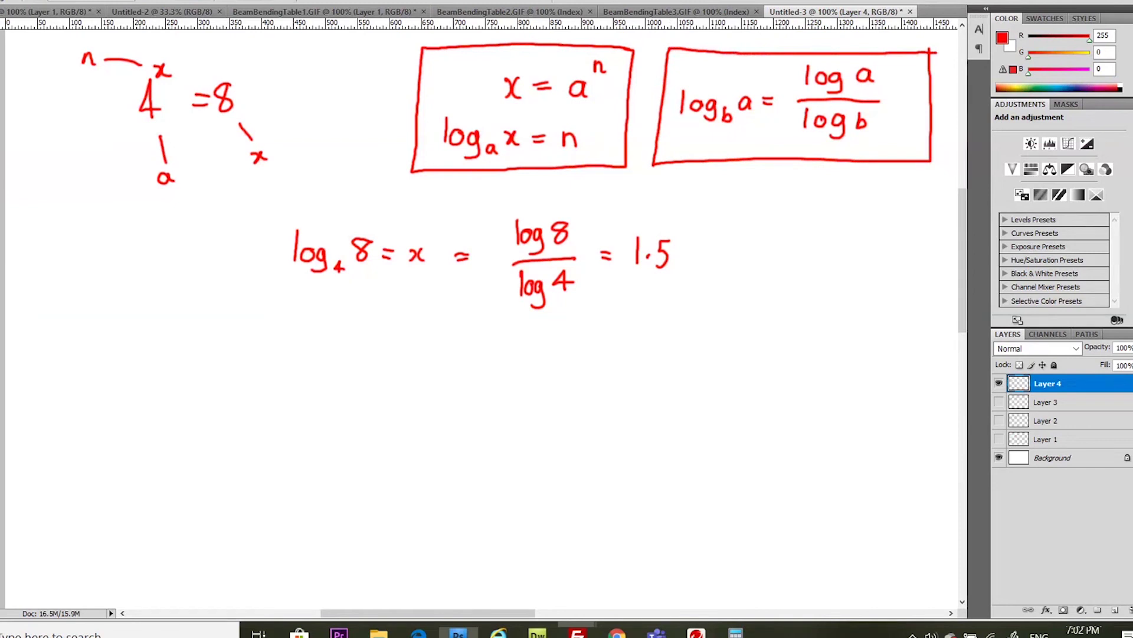
{"action": "left_click_drag", "start_coordinate": [1132, 224], "coordinate": [938, 27]}
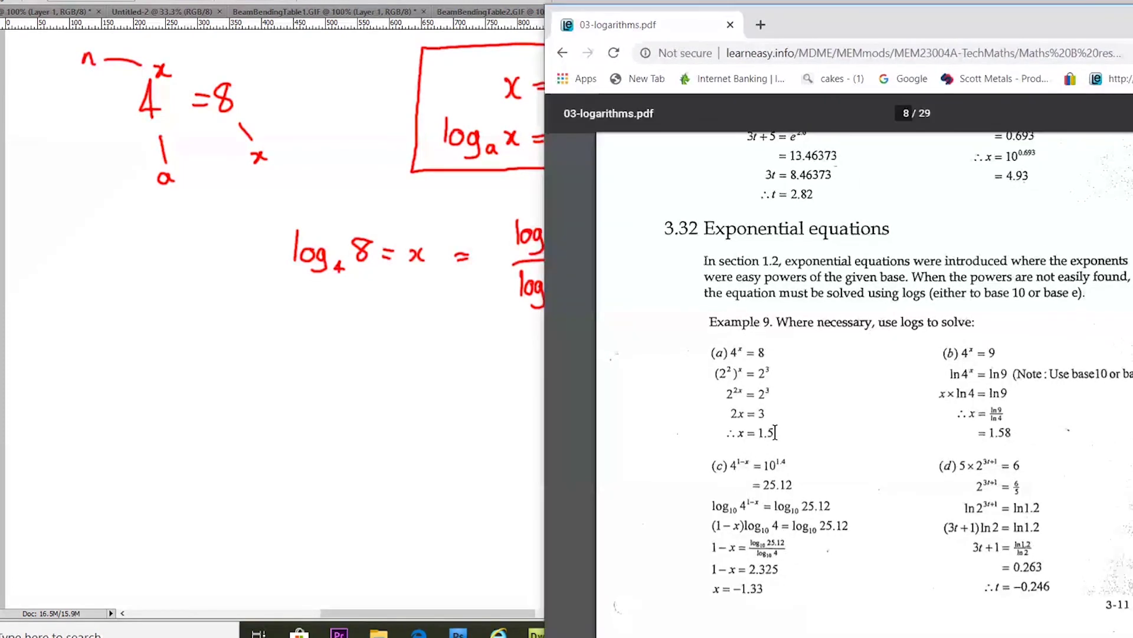
- Highlight example (a)'s worked lines ending in x = 1.5 and reposition the PDF window
{"action": "left_click_drag", "start_coordinate": [777, 433], "coordinate": [727, 390]}
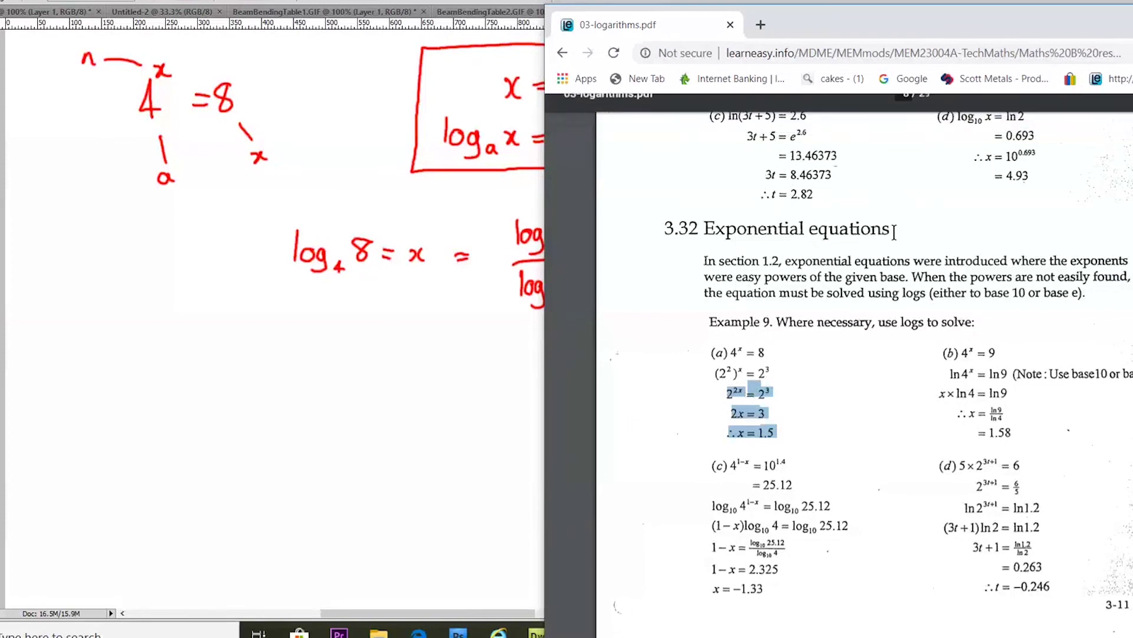
{"action": "left_click_drag", "start_coordinate": [931, 18], "coordinate": [820, 4]}
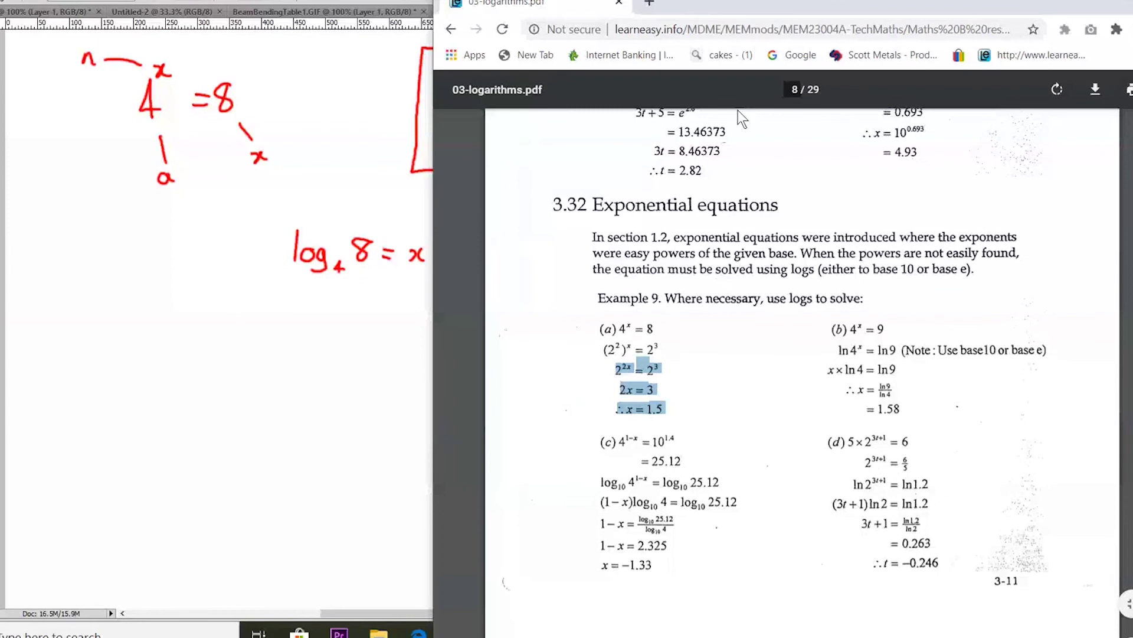
{"action": "left_click_drag", "start_coordinate": [713, 5], "coordinate": [906, 105]}
{"action": "left_click_drag", "start_coordinate": [914, 152], "coordinate": [674, 30]}
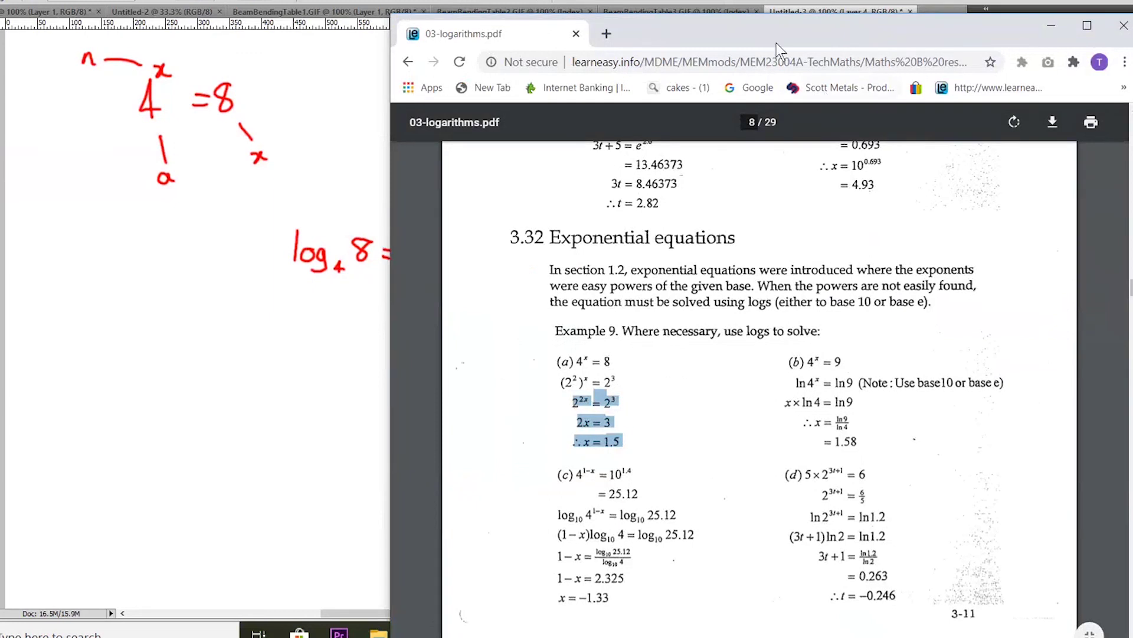
- Highlight example (c)'s solution and scroll to section 3.33 Change of subject on page 9
{"action": "scroll", "coordinate": [648, 434], "scroll_direction": "down", "scroll_amount": 3}
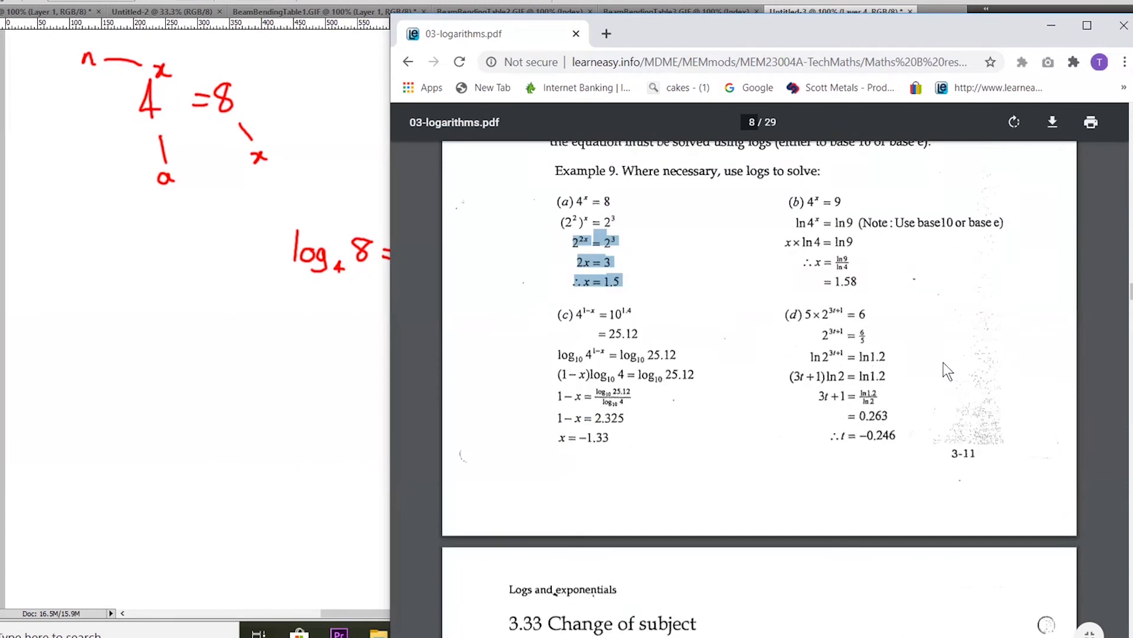
{"action": "left_click_drag", "start_coordinate": [620, 436], "coordinate": [559, 369]}
{"action": "scroll", "coordinate": [931, 357], "scroll_direction": "down", "scroll_amount": 7}
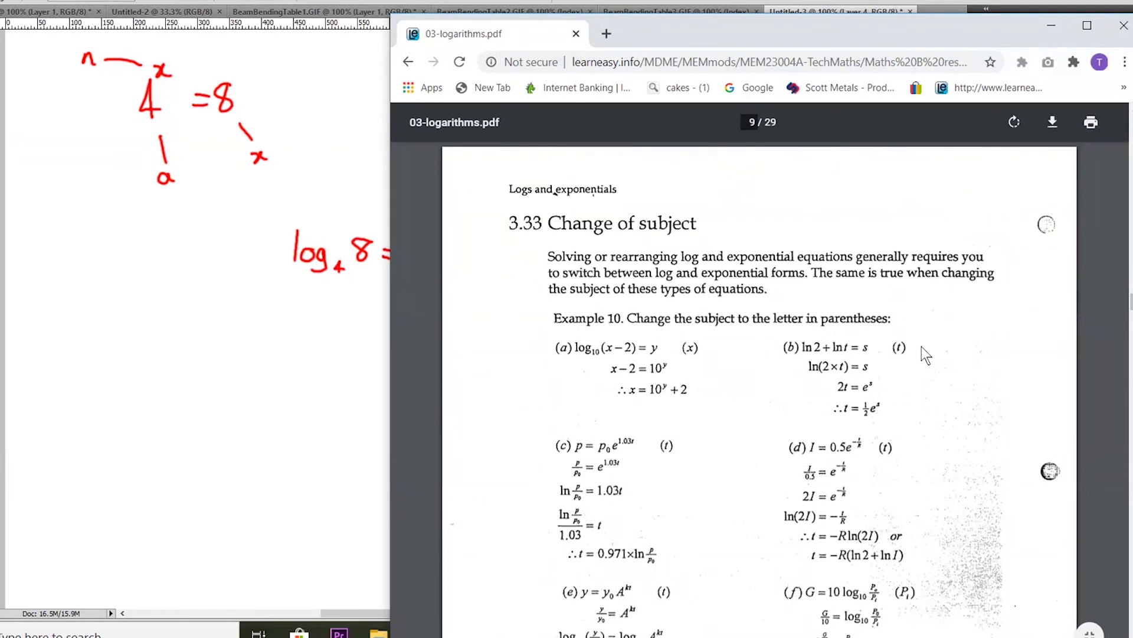
{"action": "scroll", "coordinate": [968, 361], "scroll_direction": "down", "scroll_amount": 2}
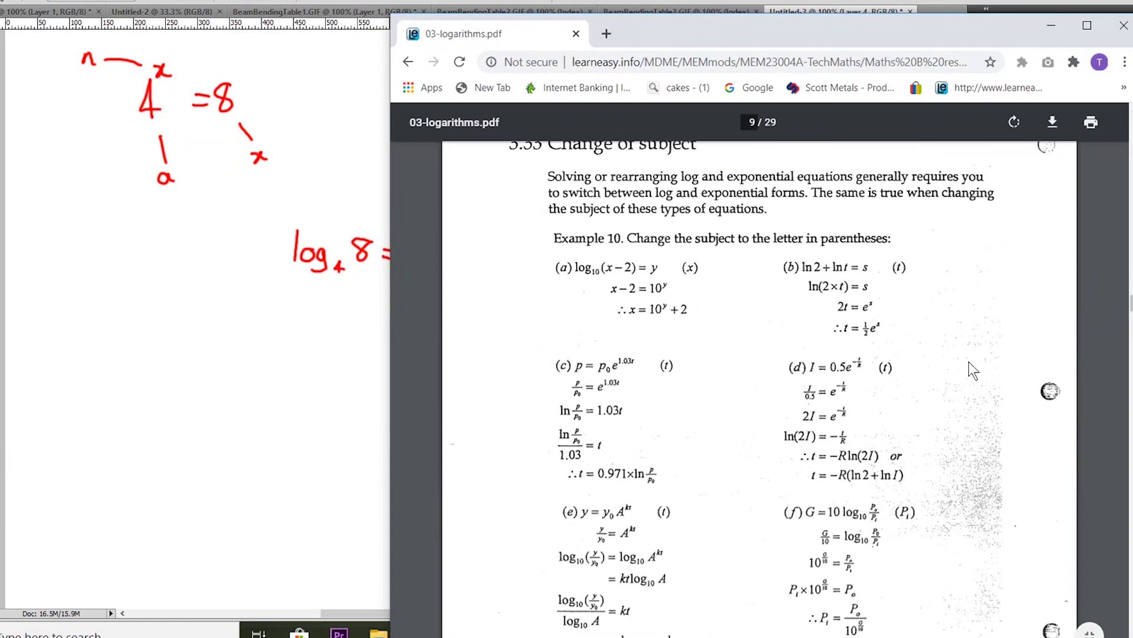
{"action": "scroll", "coordinate": [969, 361], "scroll_direction": "up", "scroll_amount": 1}
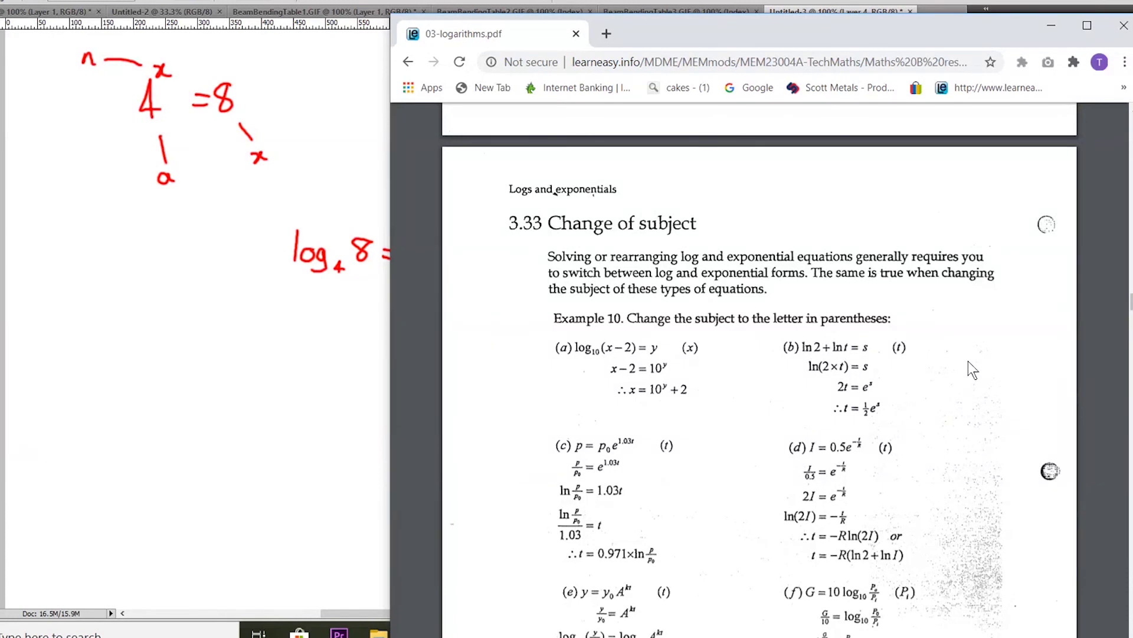
{"action": "left_click_drag", "start_coordinate": [743, 24], "coordinate": [711, 276]}
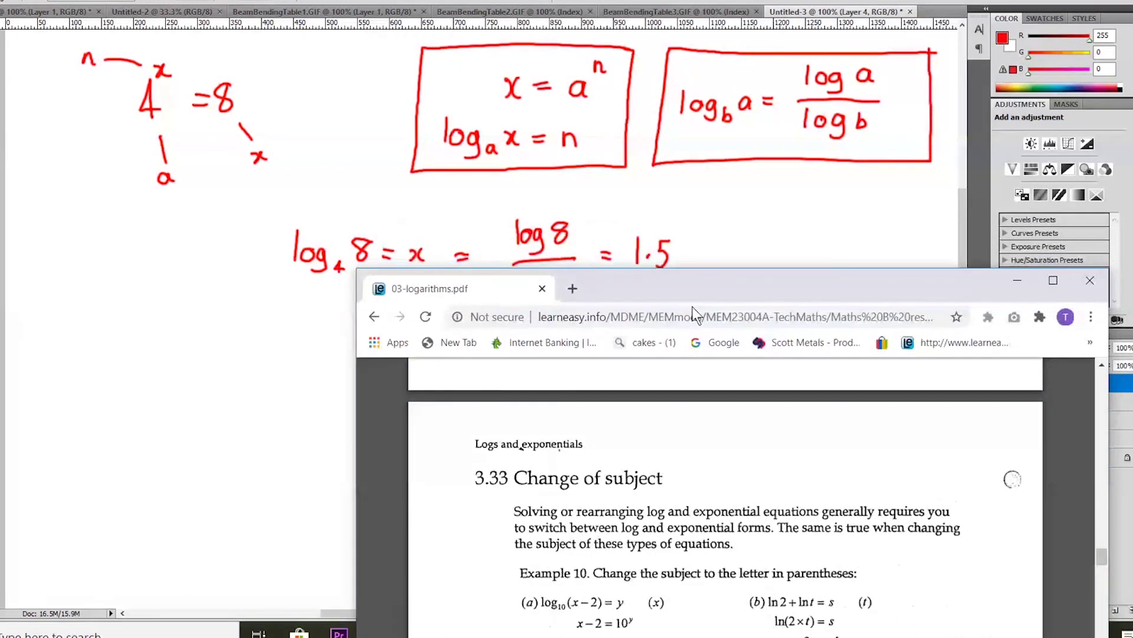
- Raise the PDF window and highlight the (x) label, y and first two lines of Example 10(a)
{"action": "left_click_drag", "start_coordinate": [710, 285], "coordinate": [711, 52]}
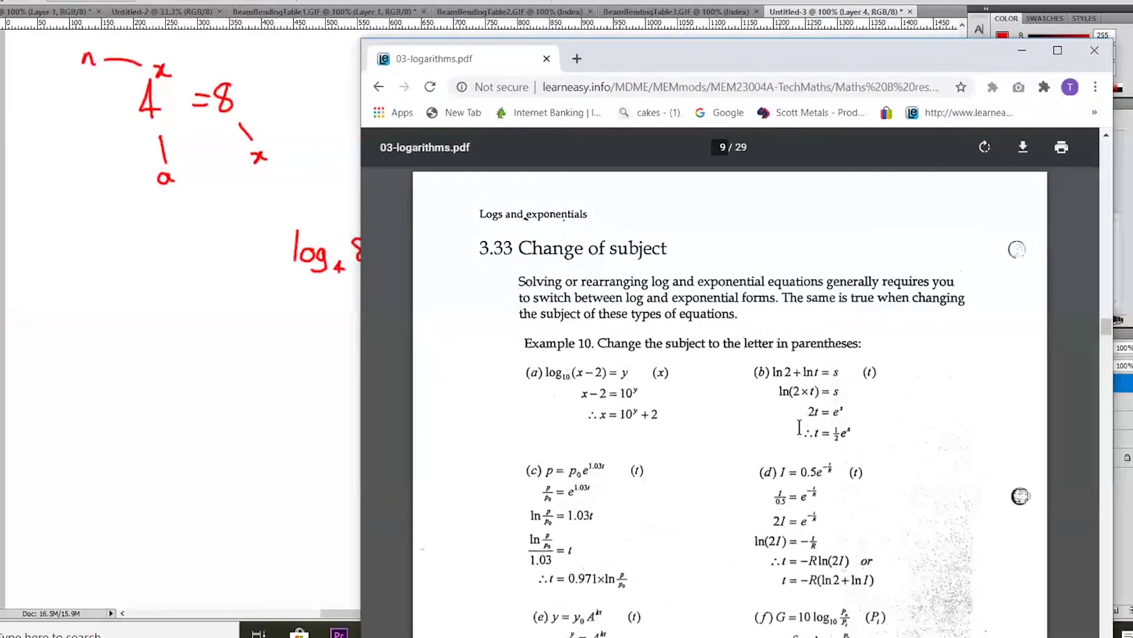
{"action": "scroll", "coordinate": [799, 427], "scroll_direction": "down", "scroll_amount": 5}
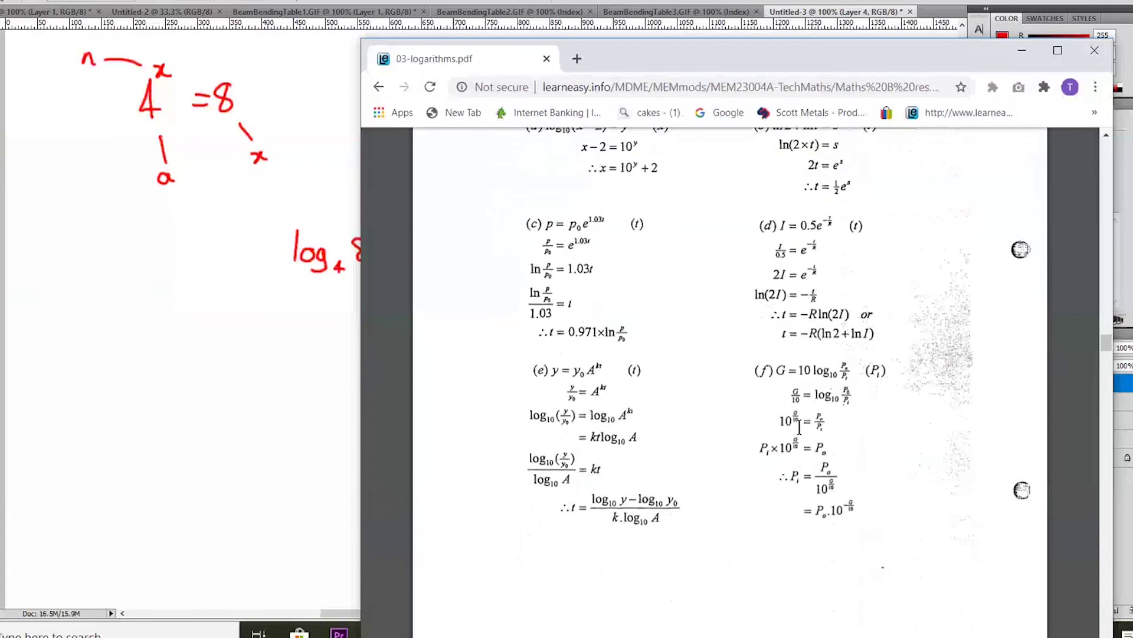
{"action": "scroll", "coordinate": [800, 427], "scroll_direction": "down", "scroll_amount": 7}
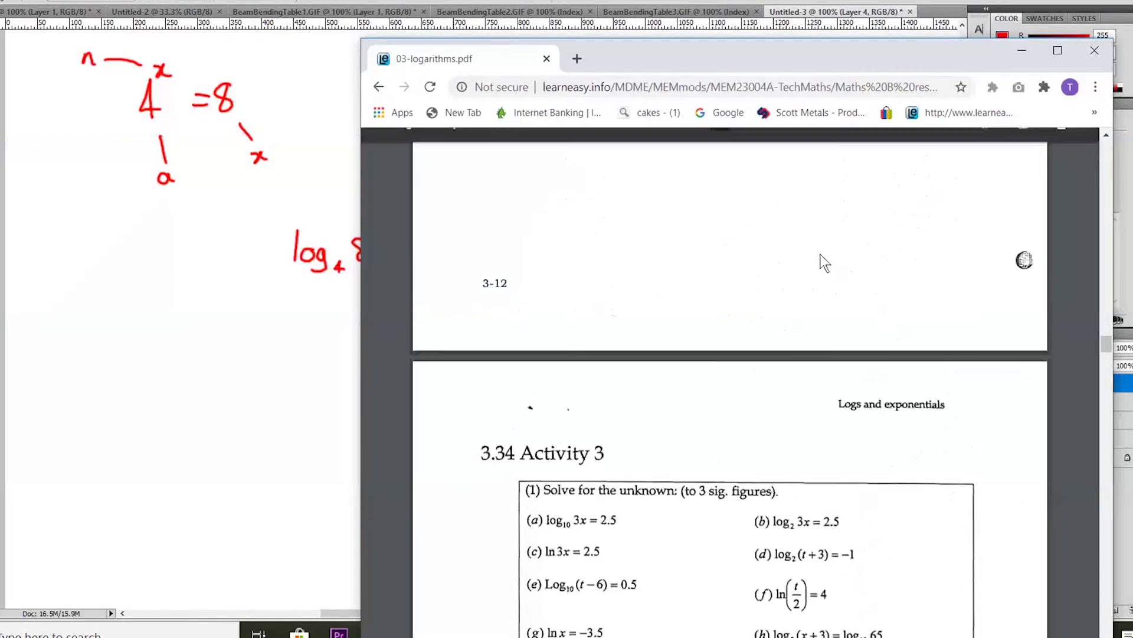
{"action": "scroll", "coordinate": [776, 356], "scroll_direction": "up", "scroll_amount": 6}
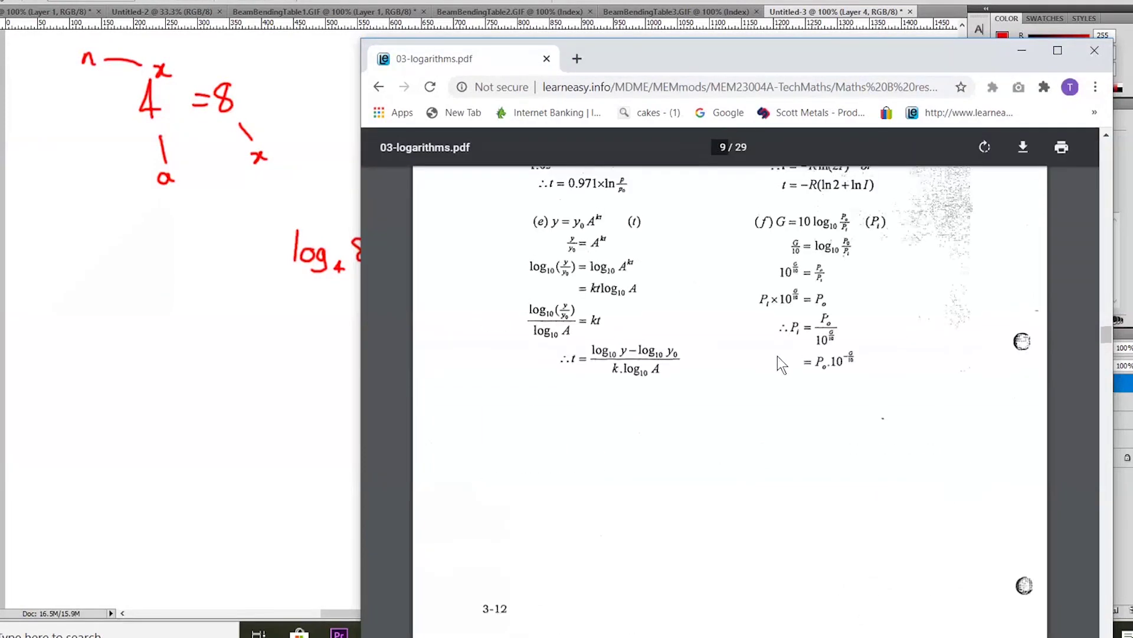
{"action": "scroll", "coordinate": [777, 355], "scroll_direction": "up", "scroll_amount": 4}
{"action": "scroll", "coordinate": [779, 355], "scroll_direction": "up", "scroll_amount": 1}
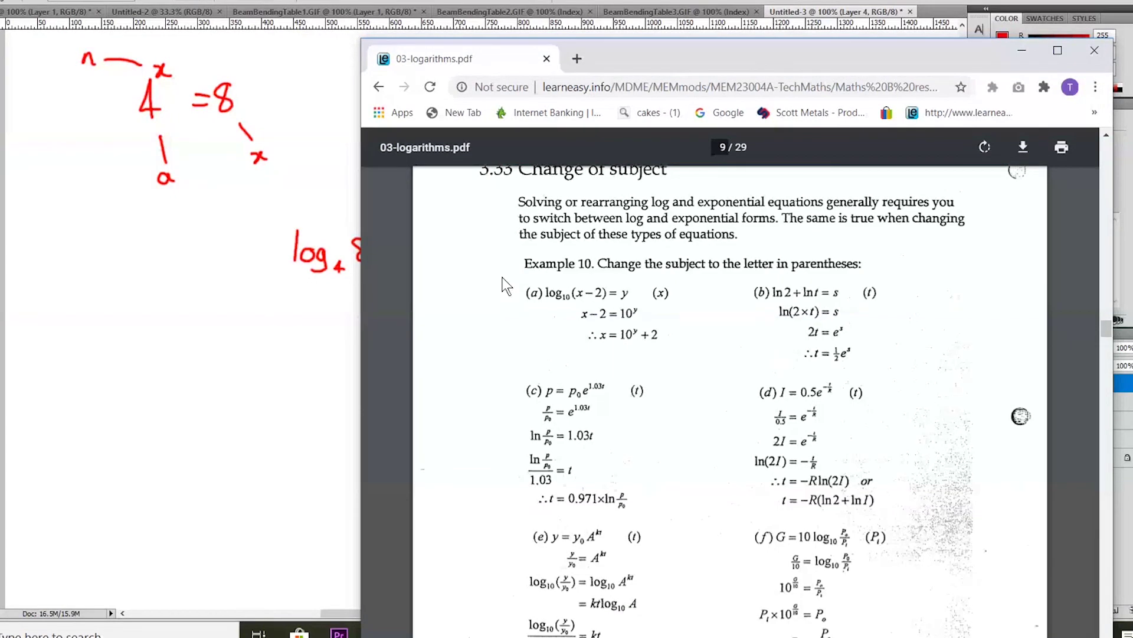
{"action": "double_click", "coordinate": [658, 289]}
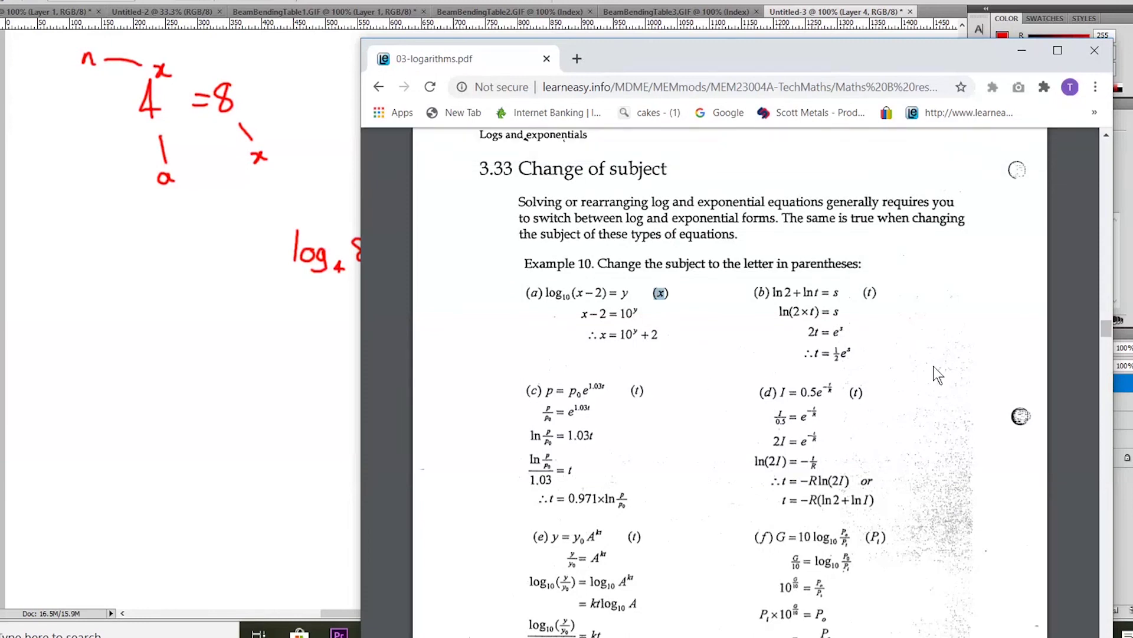
{"action": "double_click", "coordinate": [626, 293]}
{"action": "double_click", "coordinate": [662, 293]}
{"action": "left_click_drag", "start_coordinate": [545, 292], "coordinate": [636, 308]}
{"action": "left_click", "coordinate": [611, 312]}
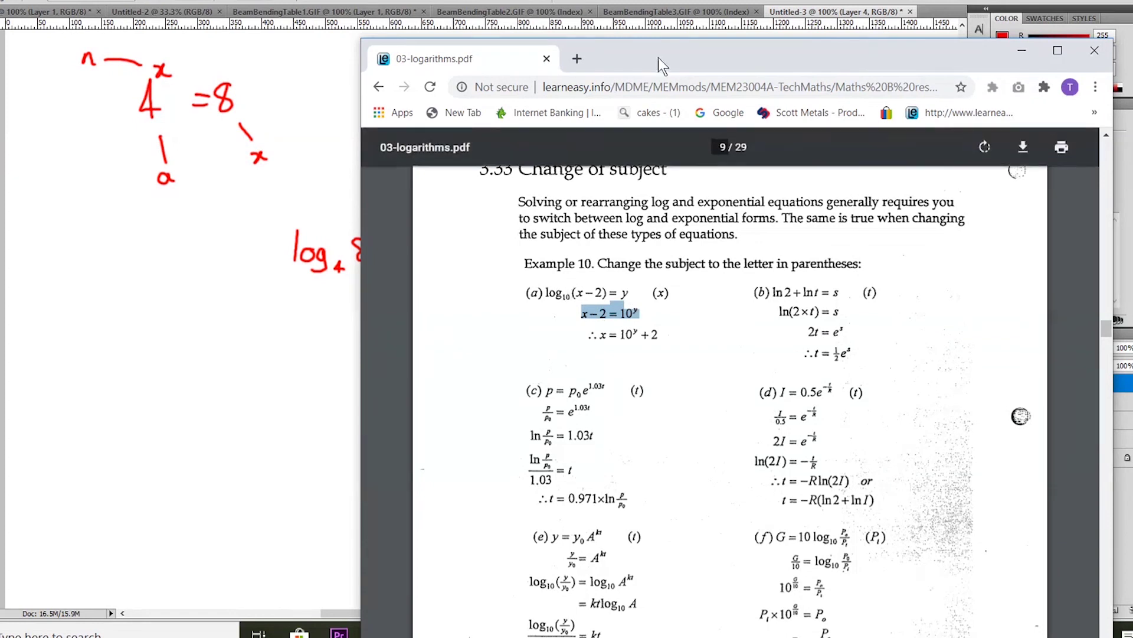
- Highlight 10^y + 2 in Example 10(a) and place the PDF window over the canvas
{"action": "left_click_drag", "start_coordinate": [657, 58], "coordinate": [837, 253]}
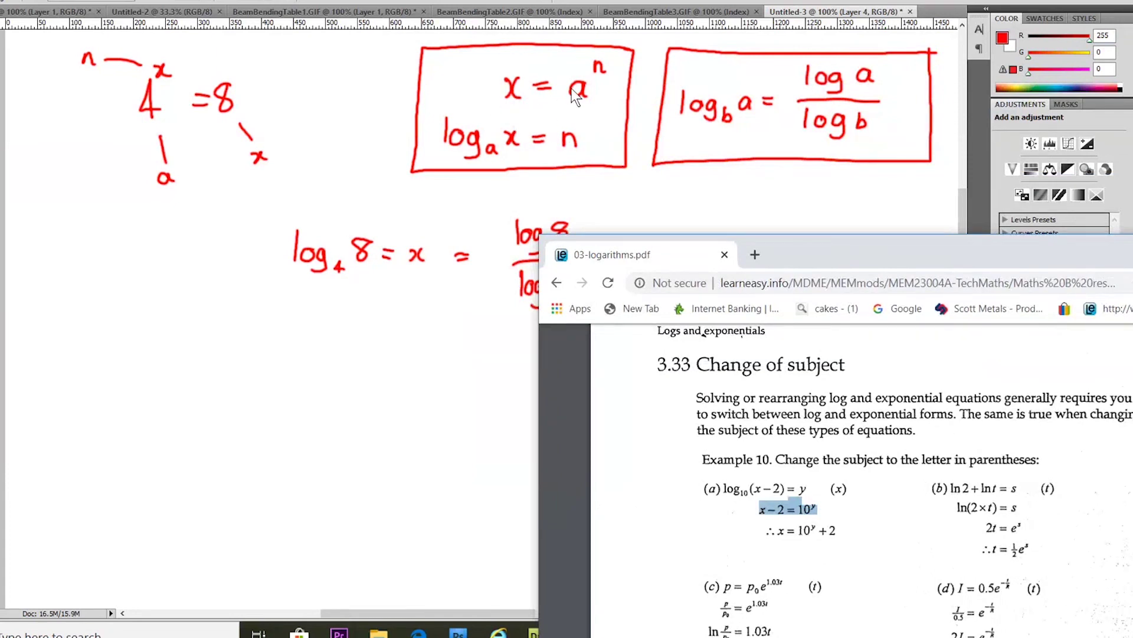
{"action": "left_click", "coordinate": [748, 492]}
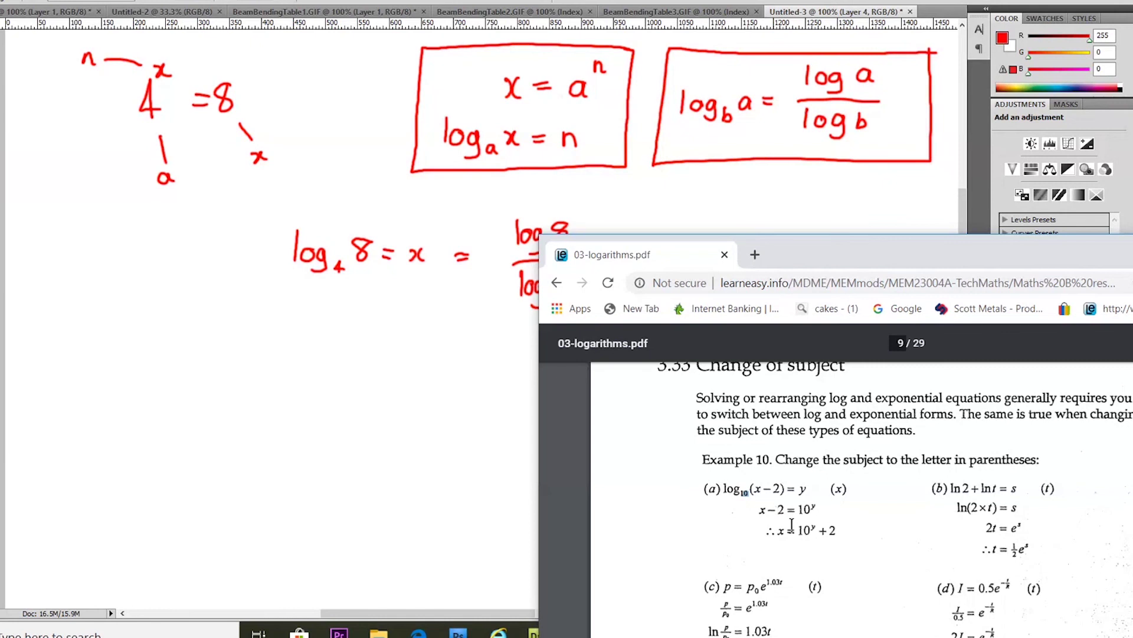
{"action": "left_click_drag", "start_coordinate": [797, 530], "coordinate": [839, 526]}
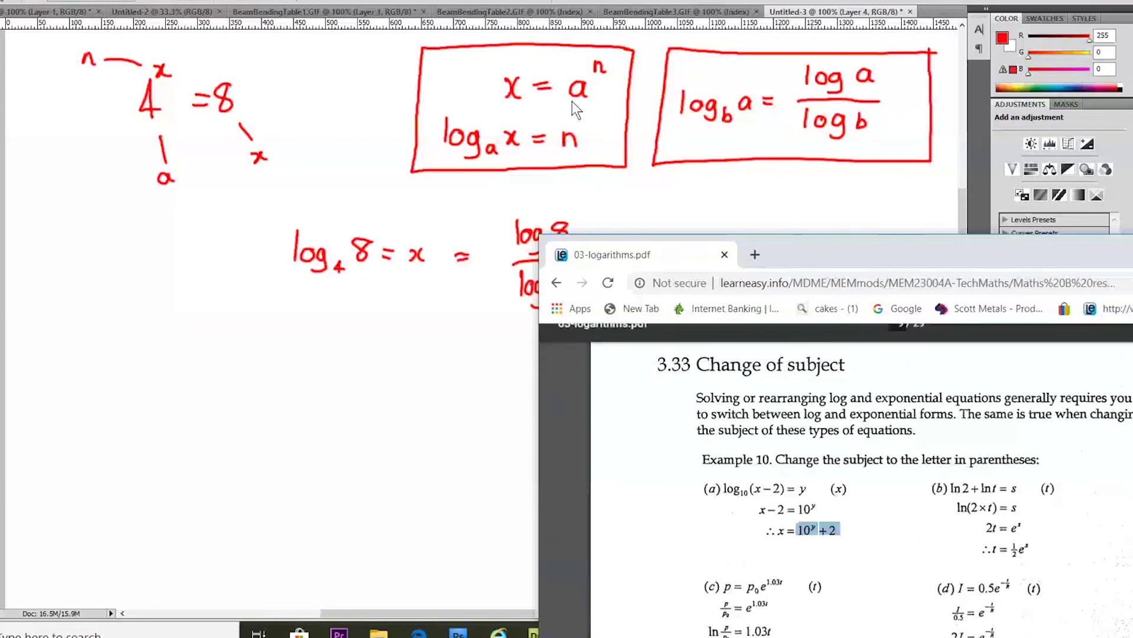
{"action": "left_click_drag", "start_coordinate": [902, 250], "coordinate": [850, 197]}
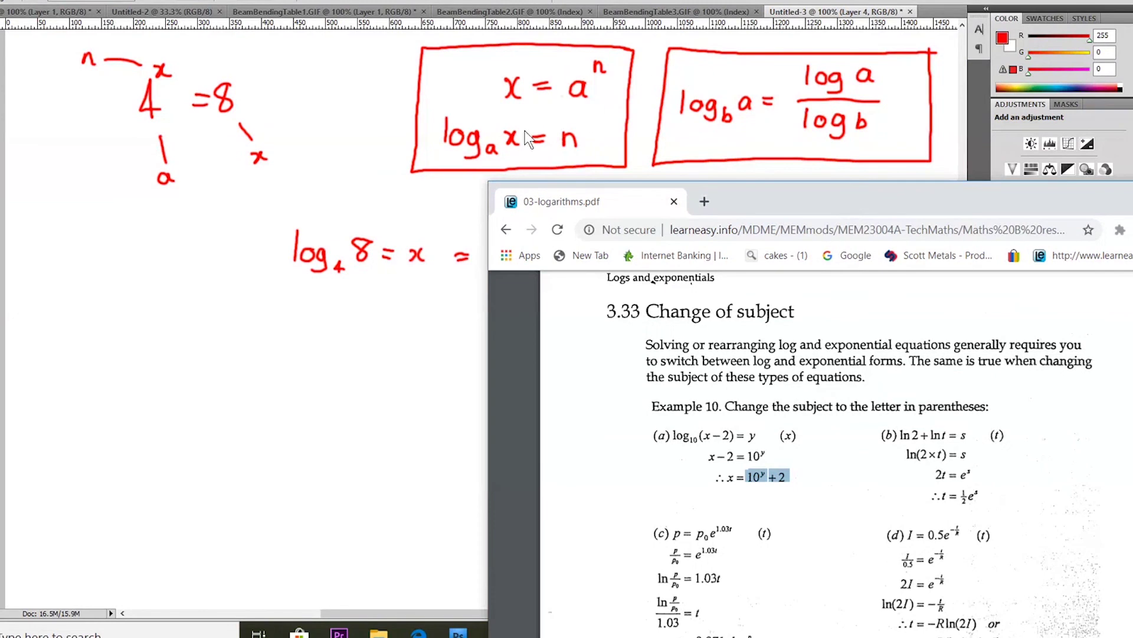
- Shift the PDF window further left and highlight the ln(2×t) working of example (b)
{"action": "left_click_drag", "start_coordinate": [947, 200], "coordinate": [869, 206]}
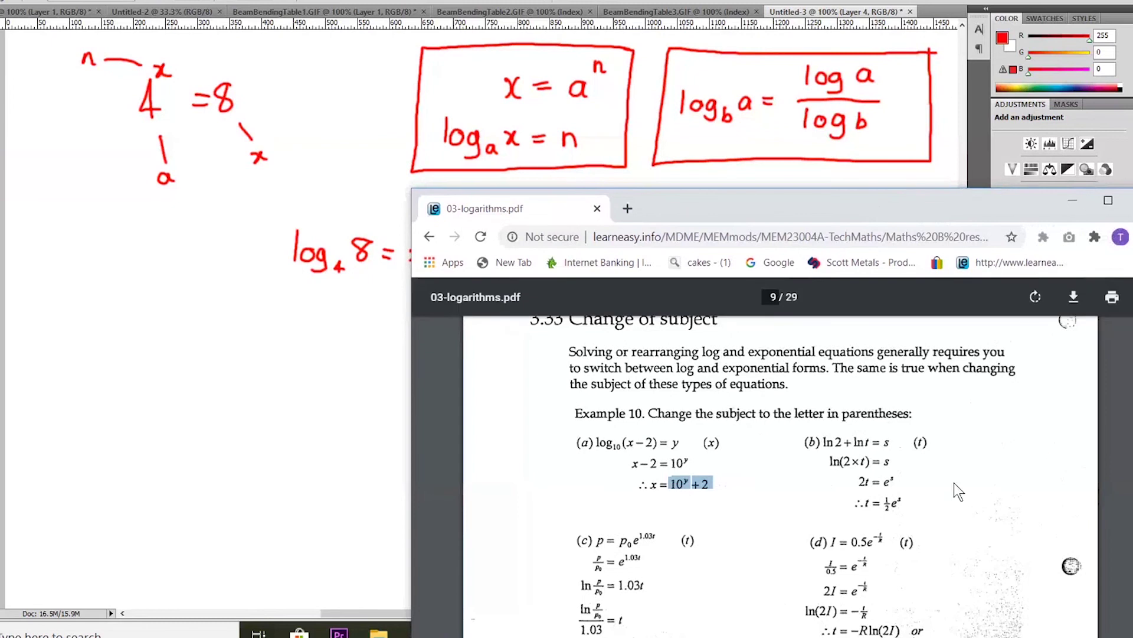
{"action": "left_click", "coordinate": [926, 473]}
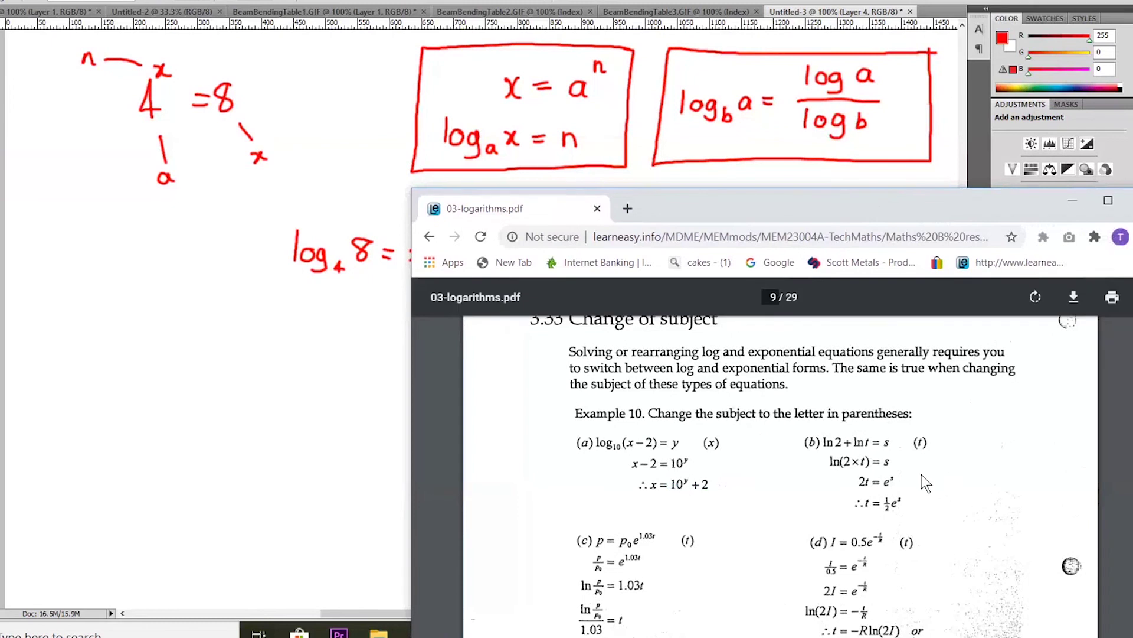
{"action": "double_click", "coordinate": [827, 440]}
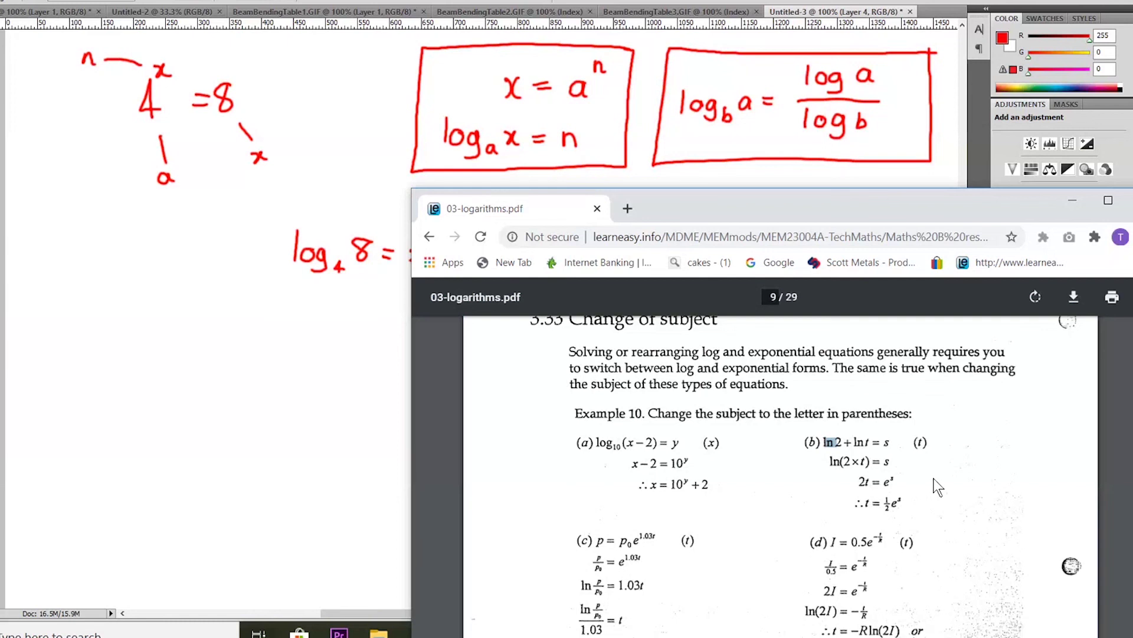
{"action": "left_click_drag", "start_coordinate": [872, 442], "coordinate": [844, 461]}
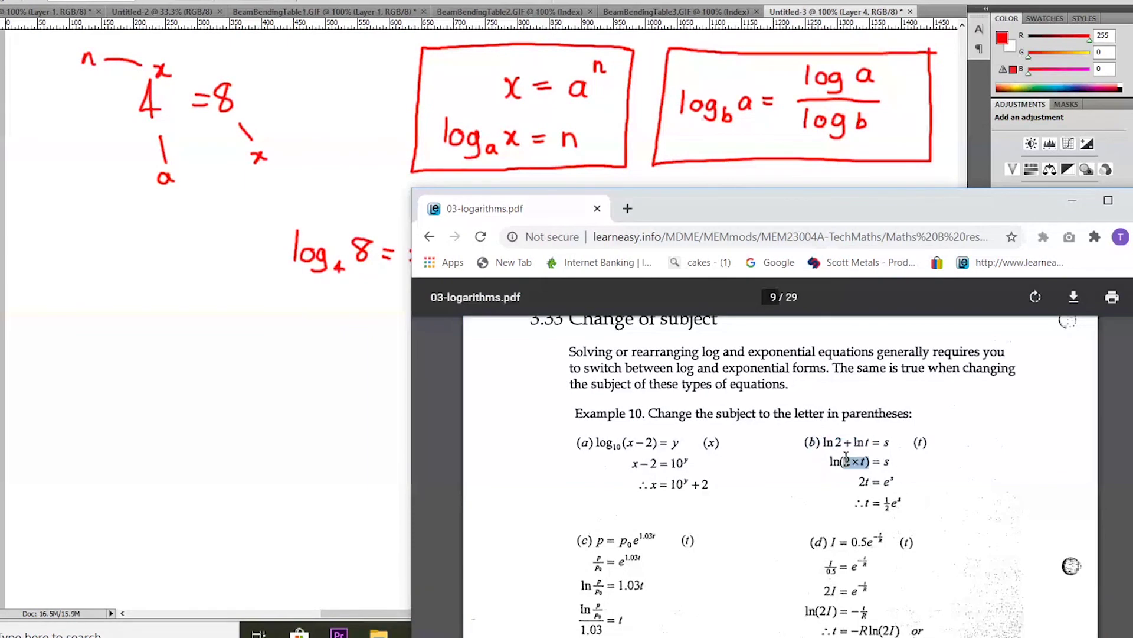
{"action": "left_click_drag", "start_coordinate": [924, 442], "coordinate": [919, 442]}
{"action": "left_click_drag", "start_coordinate": [830, 461], "coordinate": [894, 462]}
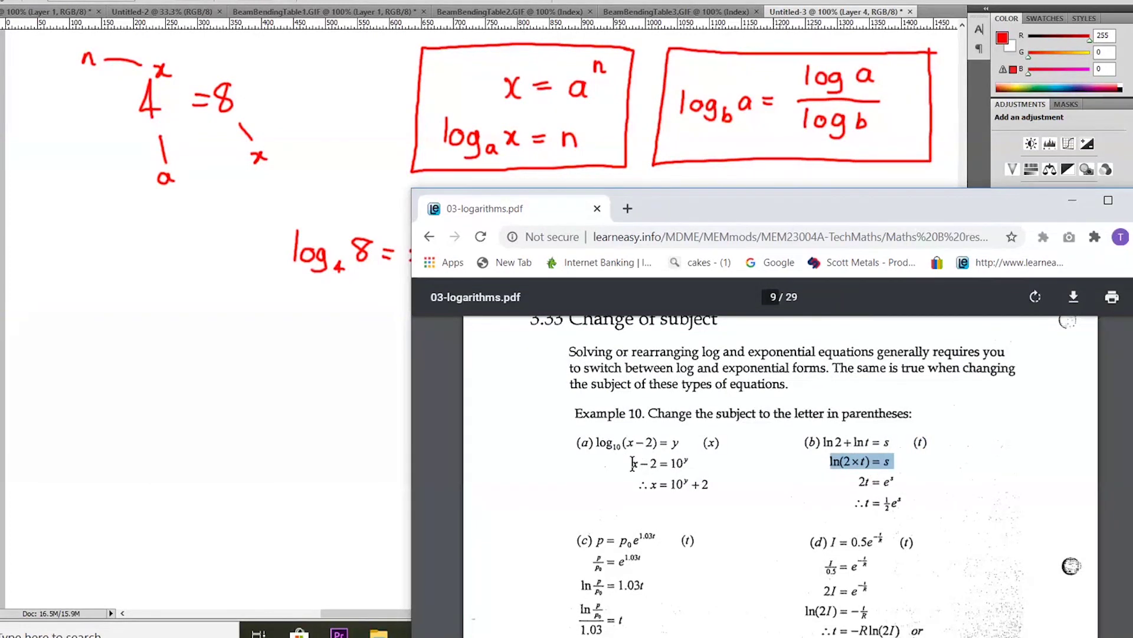
- Glance at the canvas, then highlight '= s' and '2t = e^s' in example (b)
{"action": "left_click", "coordinate": [579, 143]}
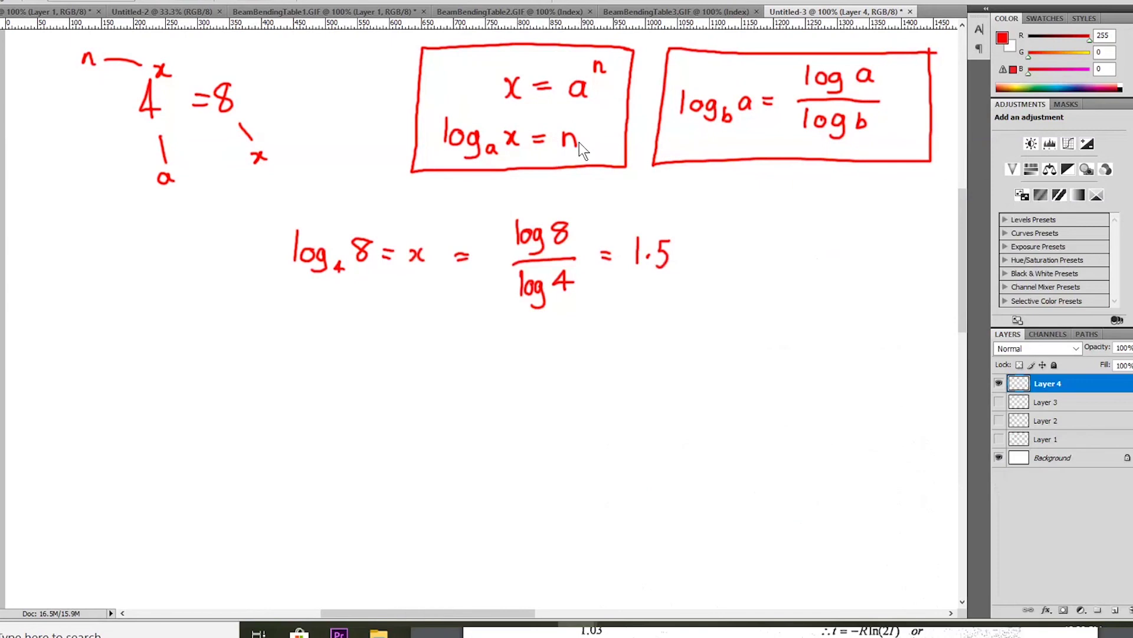
{"action": "left_click", "coordinate": [777, 634]}
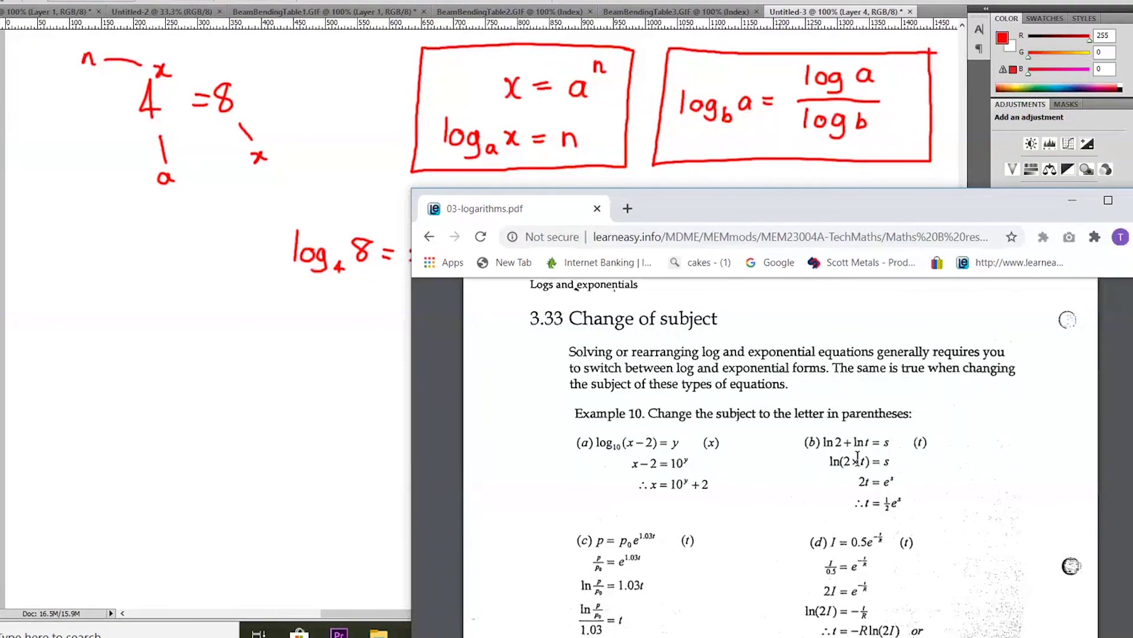
{"action": "left_click_drag", "start_coordinate": [882, 461], "coordinate": [891, 461]}
{"action": "mouse_move", "coordinate": [858, 481]}
{"action": "left_mouse_down"}
{"action": "mouse_move", "coordinate": [864, 461]}
{"action": "mouse_move", "coordinate": [844, 461]}
{"action": "mouse_move", "coordinate": [858, 481]}
{"action": "left_mouse_up"}
- Scroll to example (c) and point out p = p0e^1.03t and its exponent 1.03t
{"action": "scroll", "coordinate": [986, 498], "scroll_direction": "down", "scroll_amount": 1}
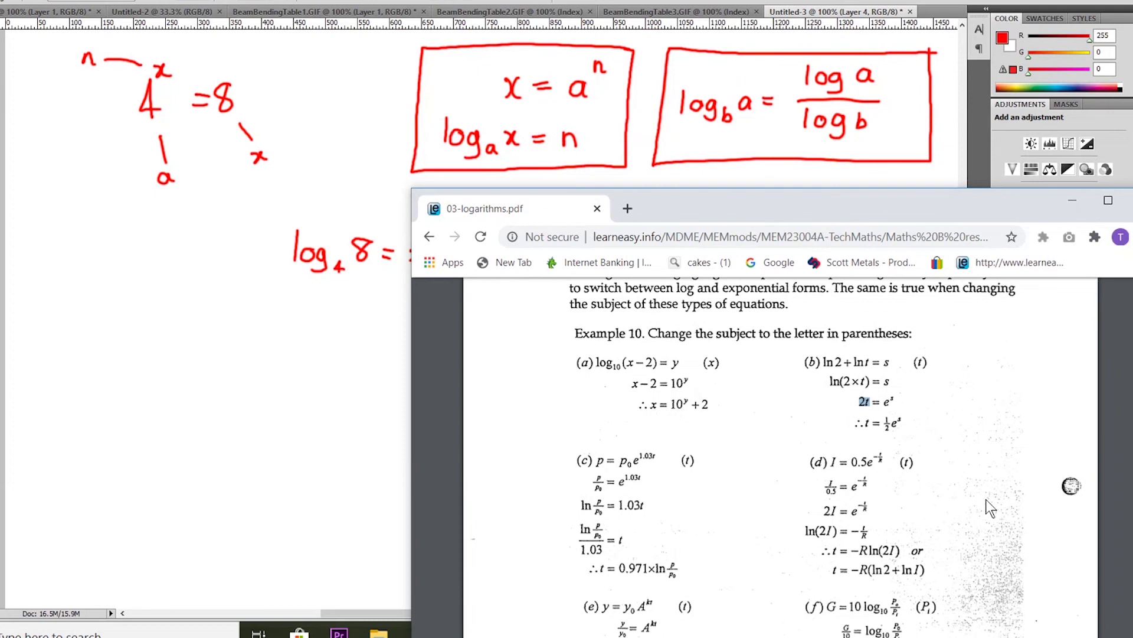
{"action": "left_click_drag", "start_coordinate": [595, 460], "coordinate": [657, 460]}
{"action": "left_click", "coordinate": [726, 514]}
{"action": "left_click_drag", "start_coordinate": [660, 454], "coordinate": [652, 450]}
- Zoom the PDF in two steps to 125% and scroll down to example (c)
{"action": "key", "text": "ctrl+plus"}
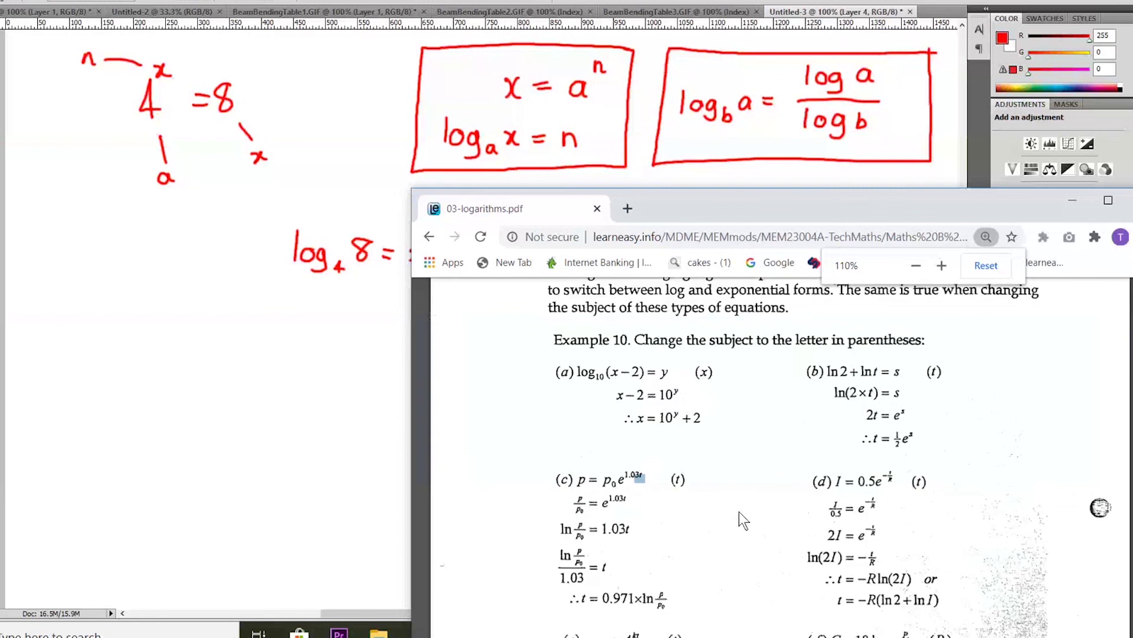
{"action": "key", "text": "ctrl+plus"}
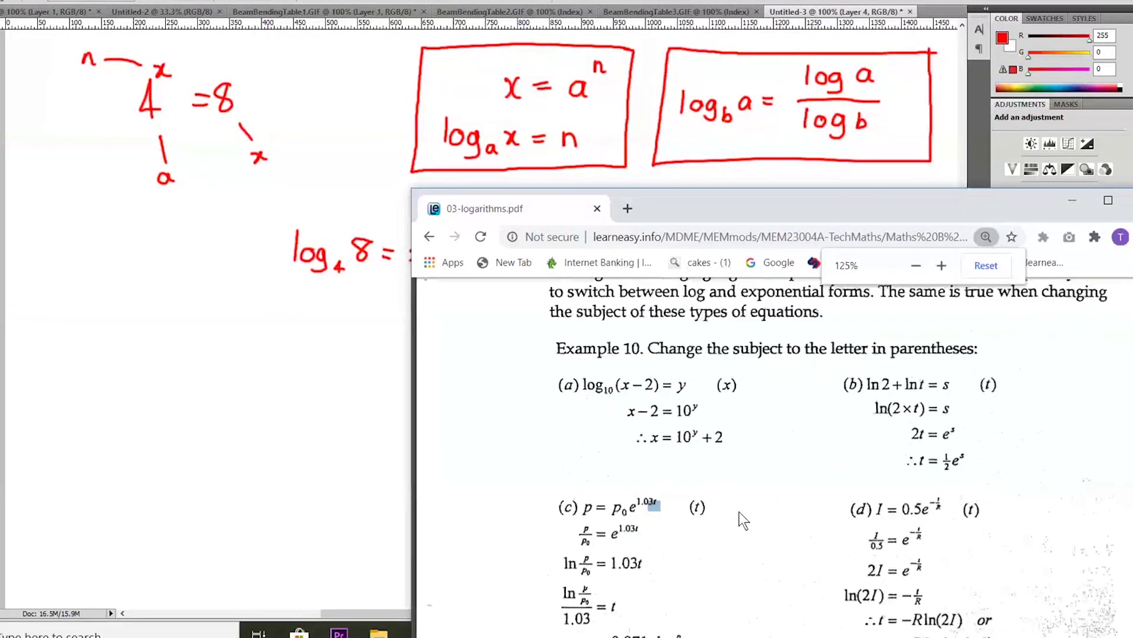
{"action": "scroll", "coordinate": [743, 511], "scroll_direction": "down", "scroll_amount": 3}
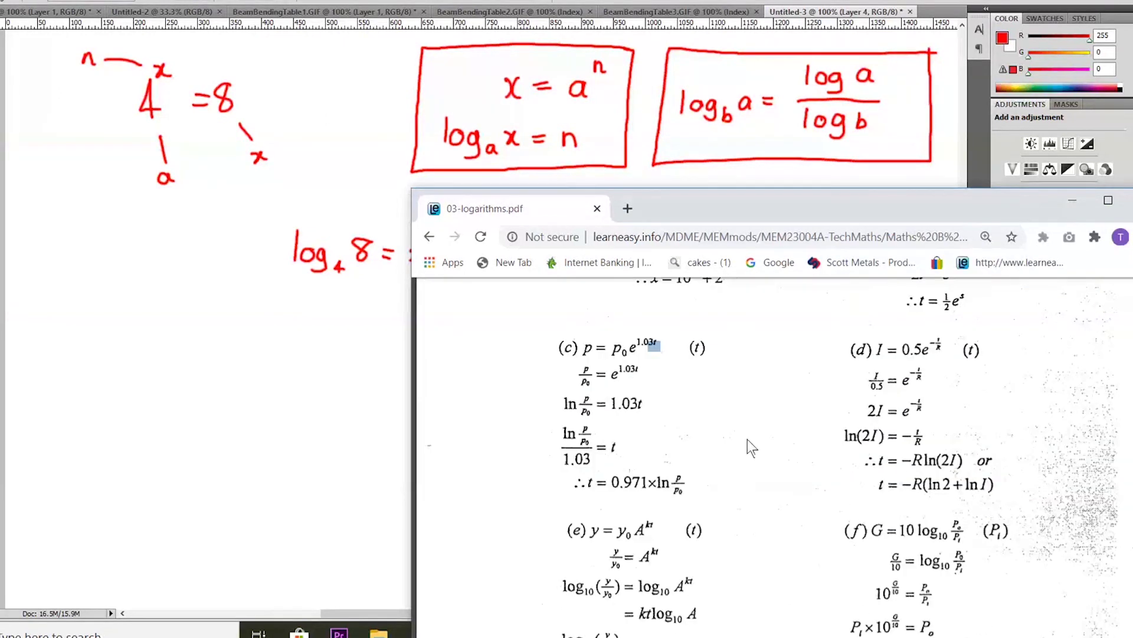
{"action": "left_click", "coordinate": [742, 409]}
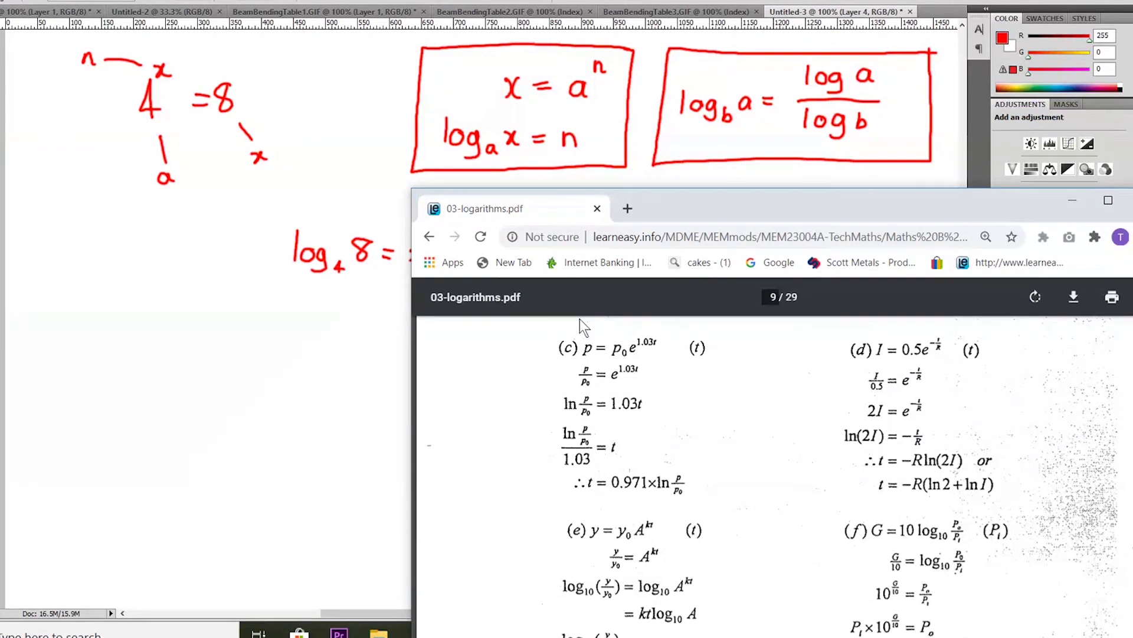
{"action": "left_click_drag", "start_coordinate": [649, 340], "coordinate": [617, 351]}
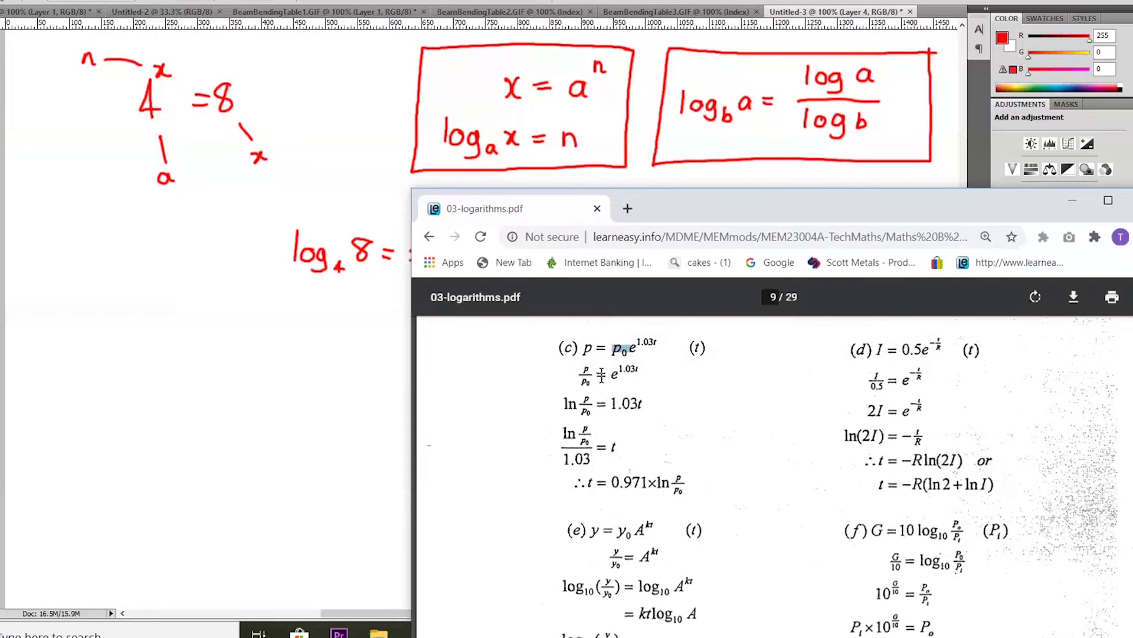
- Highlight p0, e and 1.03t in example (c)'s p/p0 = e^1.03t and ln lines
{"action": "left_click_drag", "start_coordinate": [592, 382], "coordinate": [583, 384]}
{"action": "left_click_drag", "start_coordinate": [614, 375], "coordinate": [631, 371]}
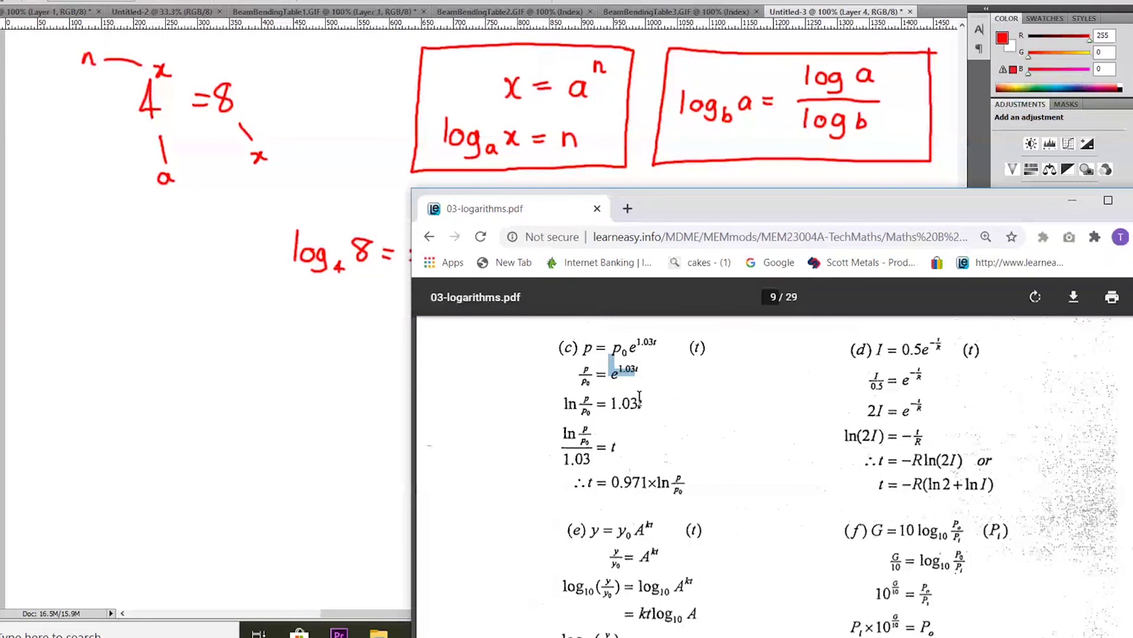
{"action": "left_click", "coordinate": [614, 376]}
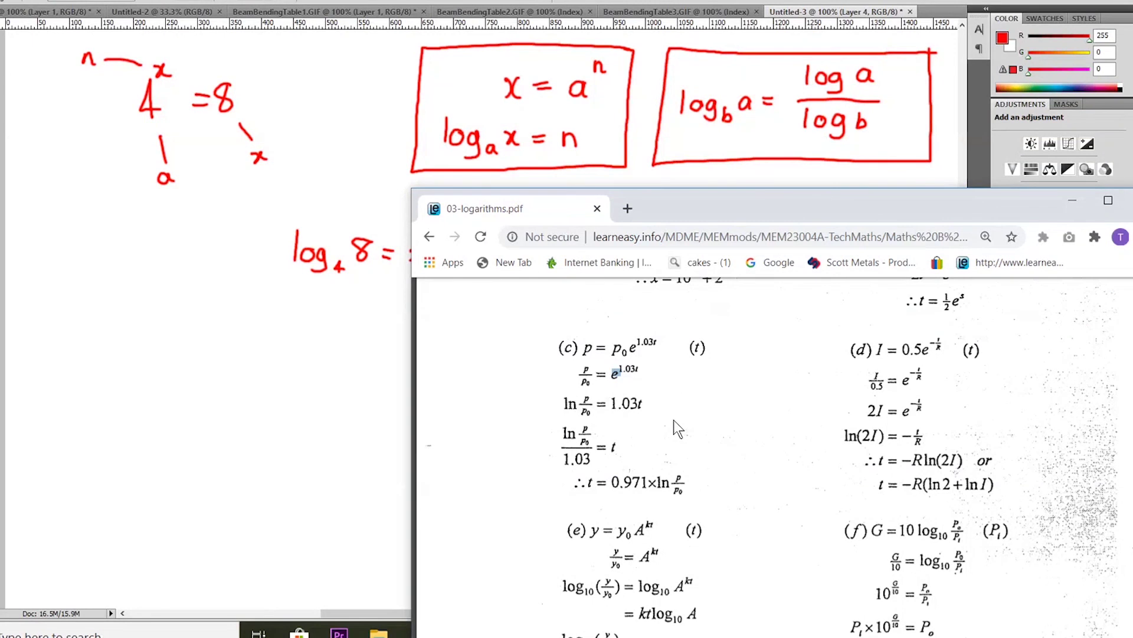
{"action": "left_click", "coordinate": [610, 402]}
{"action": "left_click_drag", "start_coordinate": [610, 401], "coordinate": [643, 403]}
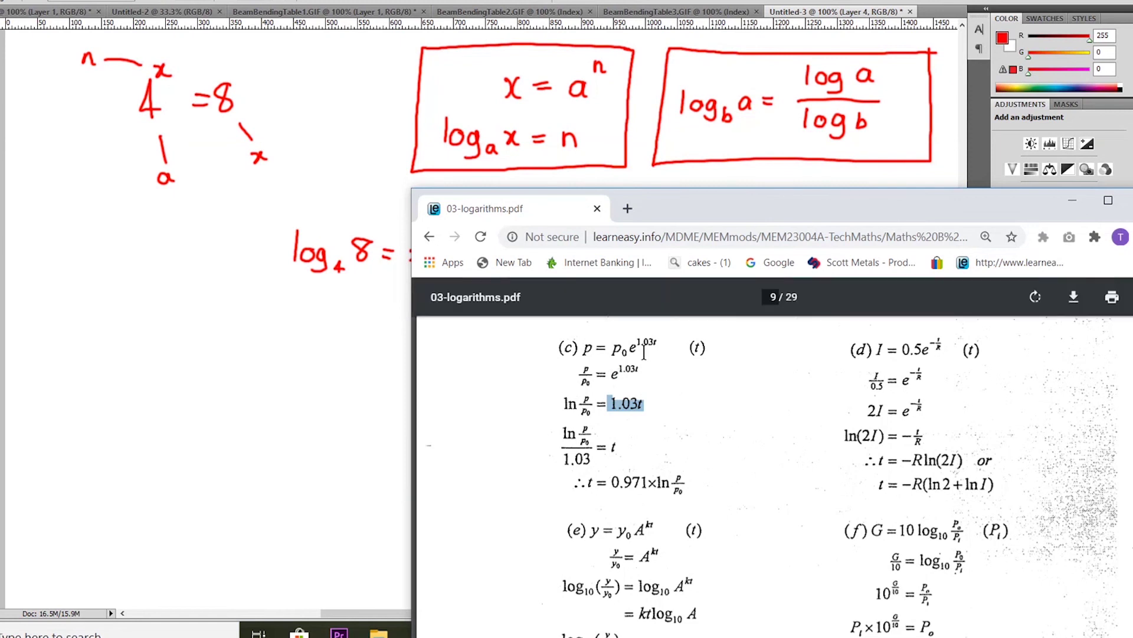
{"action": "left_click_drag", "start_coordinate": [618, 367], "coordinate": [640, 364]}
{"action": "left_click", "coordinate": [686, 404]}
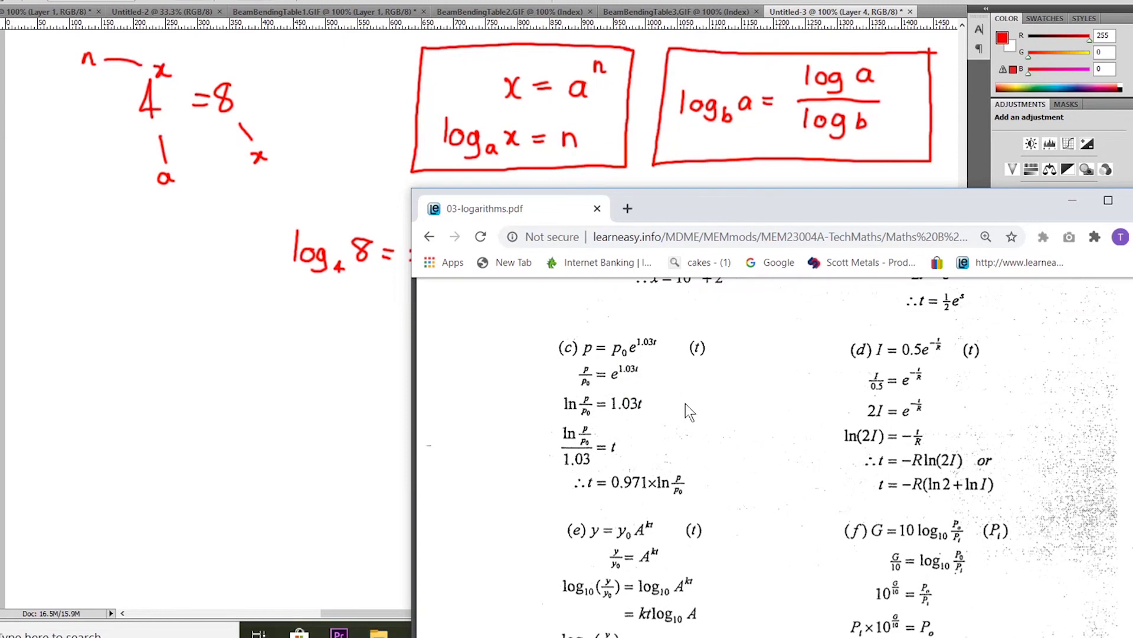
- Write ln(e^x) = x in red below the log4 8 example
{"action": "left_click", "coordinate": [186, 349]}
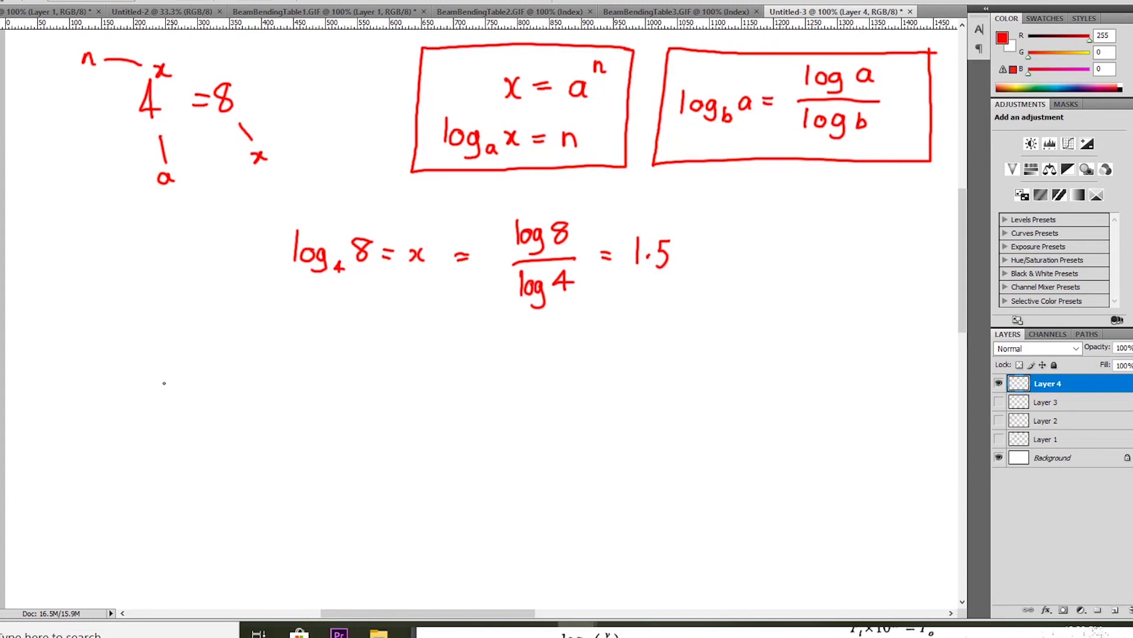
{"action": "mouse_move", "coordinate": [164, 383]}
{"action": "left_mouse_down"}
{"action": "mouse_move", "coordinate": [172, 346]}
{"action": "mouse_move", "coordinate": [183, 384]}
{"action": "mouse_move", "coordinate": [207, 403]}
{"action": "mouse_move", "coordinate": [244, 356]}
{"action": "mouse_move", "coordinate": [271, 395]}
{"action": "left_mouse_up"}
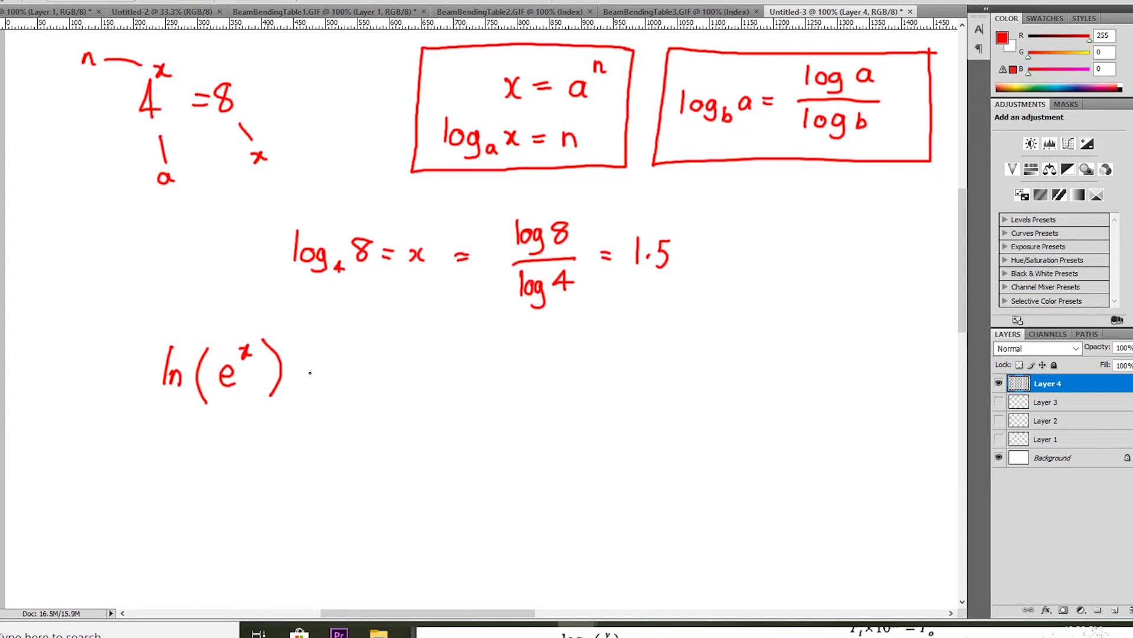
{"action": "left_click_drag", "start_coordinate": [367, 371], "coordinate": [389, 383]}
- Write log(10^x) = x beneath it, box both identities, and return to the PDF
{"action": "mouse_move", "coordinate": [156, 421]}
{"action": "left_mouse_down"}
{"action": "mouse_move", "coordinate": [152, 454]}
{"action": "mouse_move", "coordinate": [180, 443]}
{"action": "mouse_move", "coordinate": [170, 465]}
{"action": "mouse_move", "coordinate": [215, 458]}
{"action": "mouse_move", "coordinate": [241, 436]}
{"action": "left_mouse_up"}
{"action": "mouse_move", "coordinate": [241, 427]}
{"action": "left_mouse_down"}
{"action": "mouse_move", "coordinate": [236, 438]}
{"action": "mouse_move", "coordinate": [260, 466]}
{"action": "left_mouse_up"}
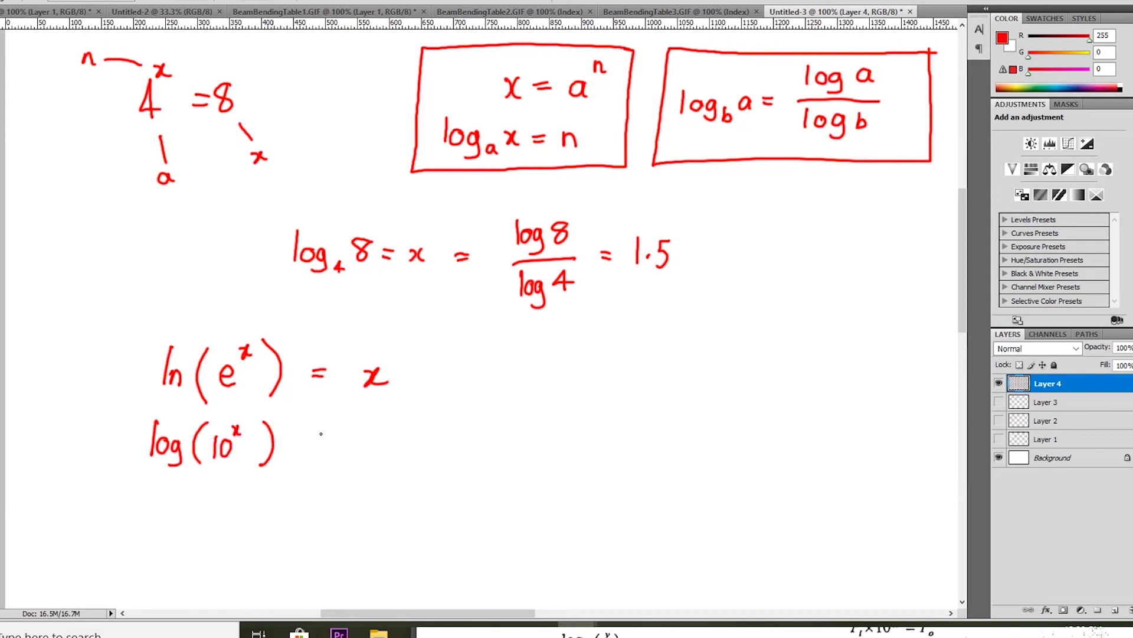
{"action": "left_click_drag", "start_coordinate": [311, 435], "coordinate": [355, 454]}
{"action": "left_click_drag", "start_coordinate": [380, 450], "coordinate": [368, 436]}
{"action": "mouse_move", "coordinate": [407, 319]}
{"action": "left_mouse_down"}
{"action": "mouse_move", "coordinate": [128, 310]}
{"action": "mouse_move", "coordinate": [101, 386]}
{"action": "mouse_move", "coordinate": [107, 483]}
{"action": "mouse_move", "coordinate": [412, 485]}
{"action": "mouse_move", "coordinate": [407, 319]}
{"action": "left_mouse_up"}
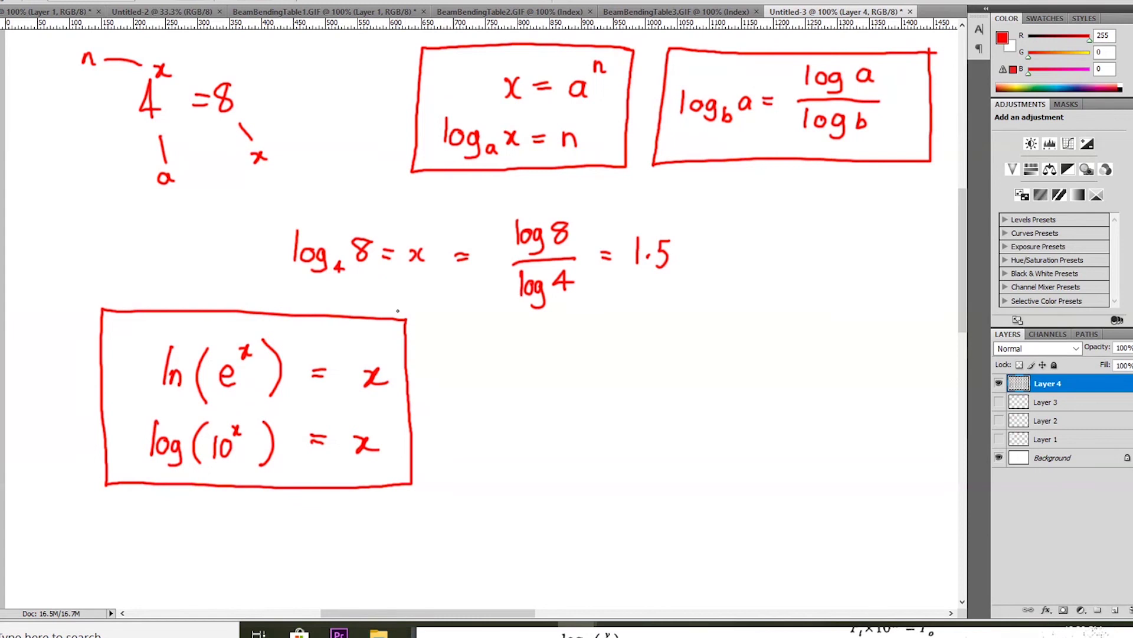
{"action": "left_click", "coordinate": [731, 635]}
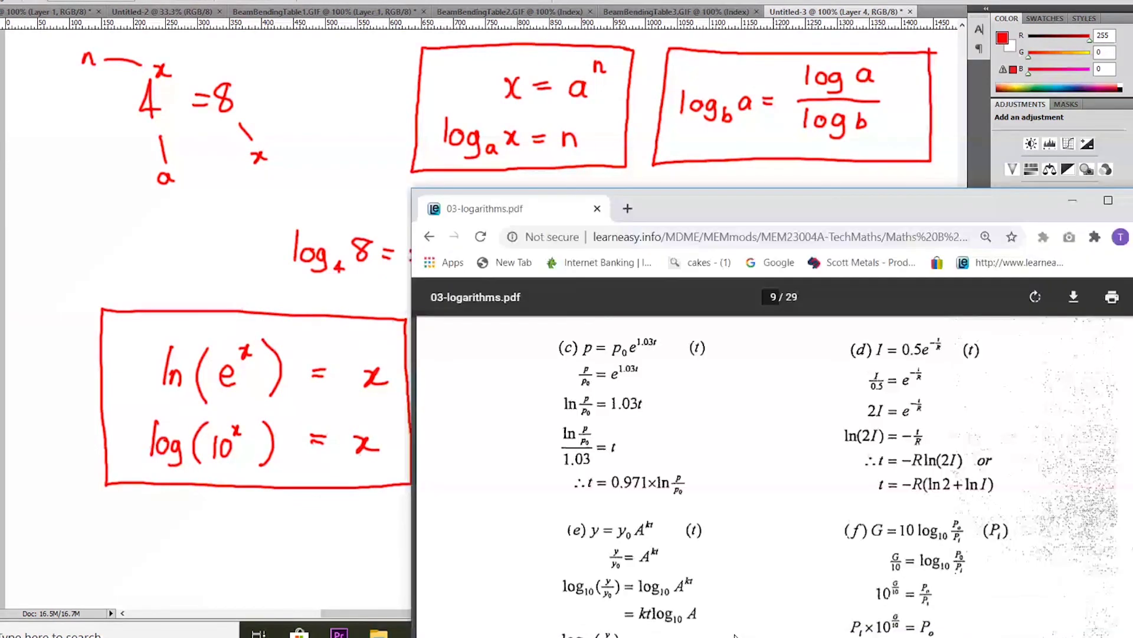
- Highlight example (c)'s ln p/p0 = 1.03t, the 1.03 denominator and the 0.971×ln answer
{"action": "left_click_drag", "start_coordinate": [645, 403], "coordinate": [561, 392]}
{"action": "left_click", "coordinate": [654, 407]}
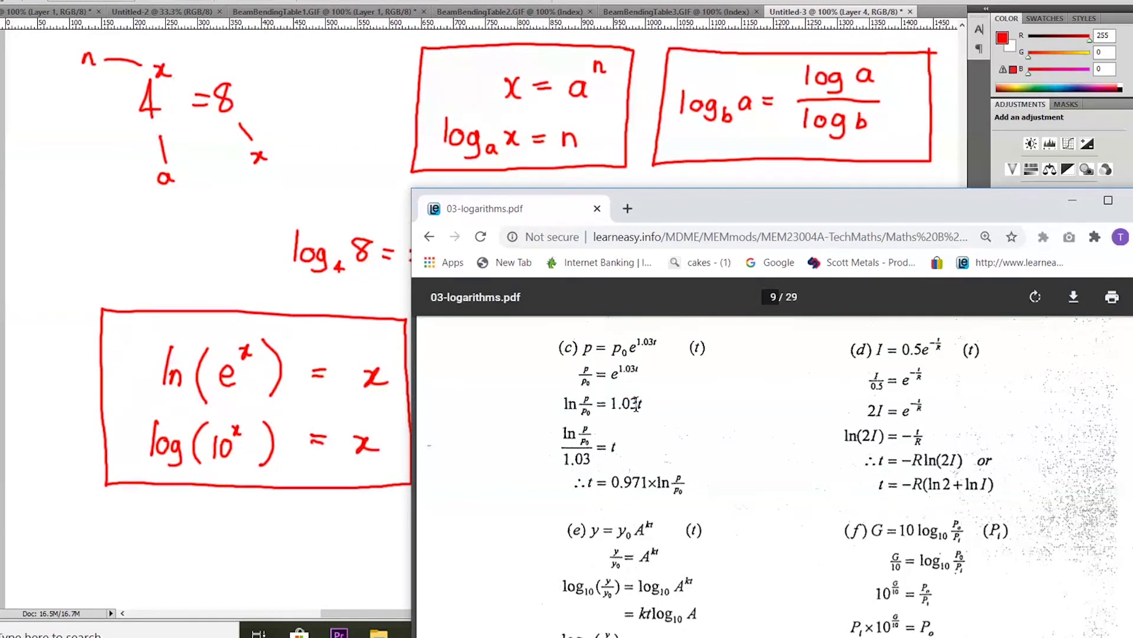
{"action": "left_click_drag", "start_coordinate": [636, 403], "coordinate": [614, 399]}
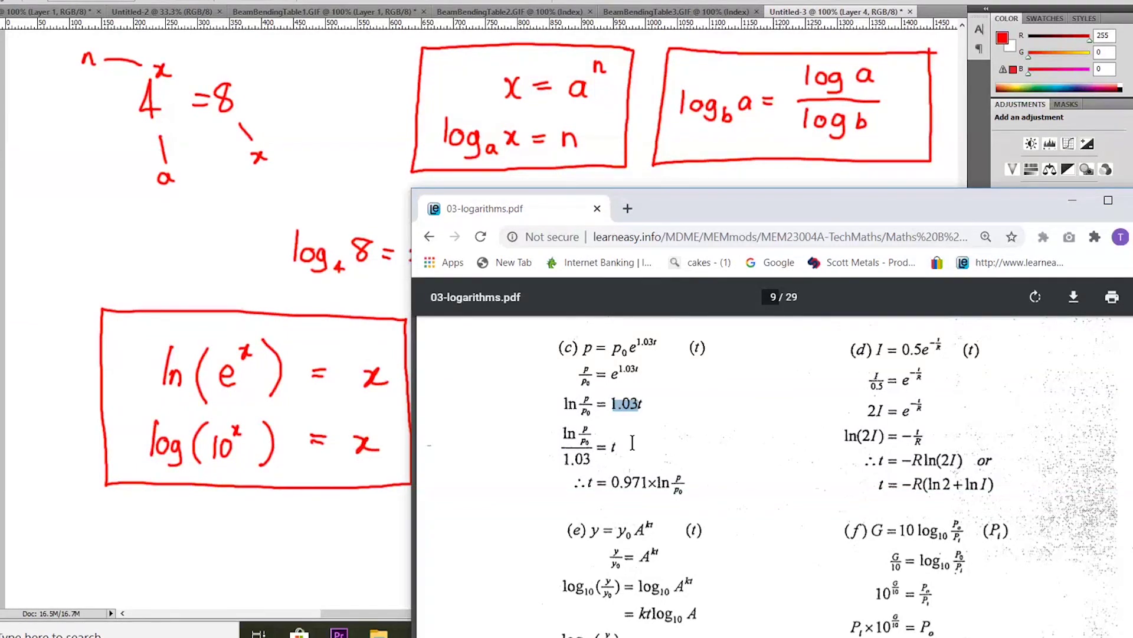
{"action": "left_click_drag", "start_coordinate": [588, 459], "coordinate": [562, 461]}
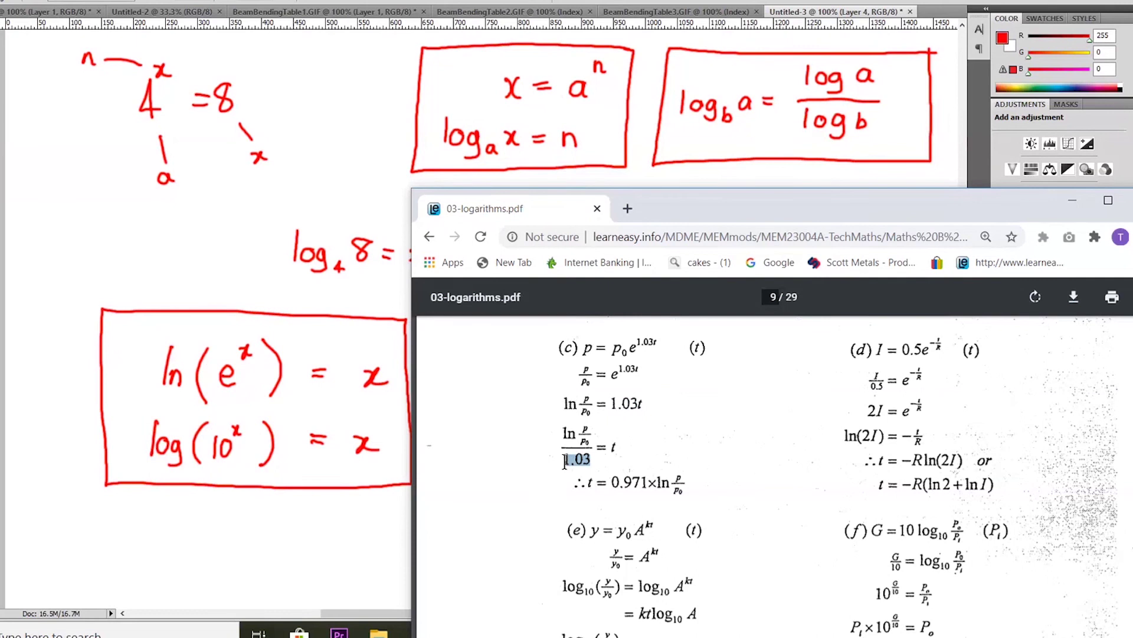
{"action": "left_click_drag", "start_coordinate": [659, 484], "coordinate": [612, 487]}
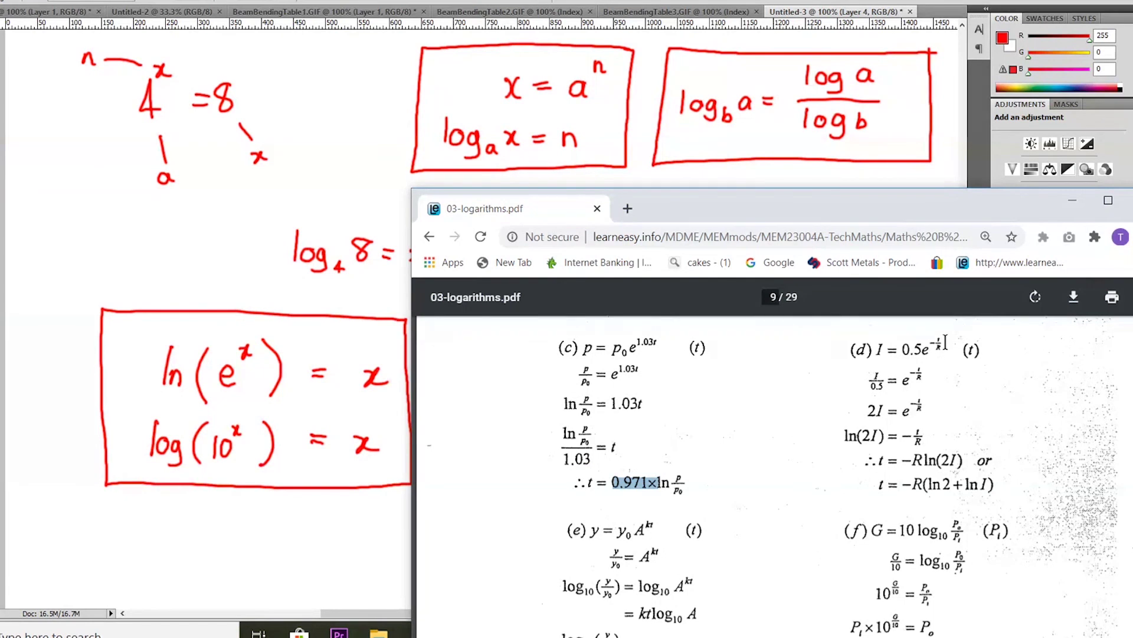
- Highlight I = 0.5e^(−t/R), its 0.5 factor and the I/0.5 step in example (d)
{"action": "left_click_drag", "start_coordinate": [944, 345], "coordinate": [884, 342]}
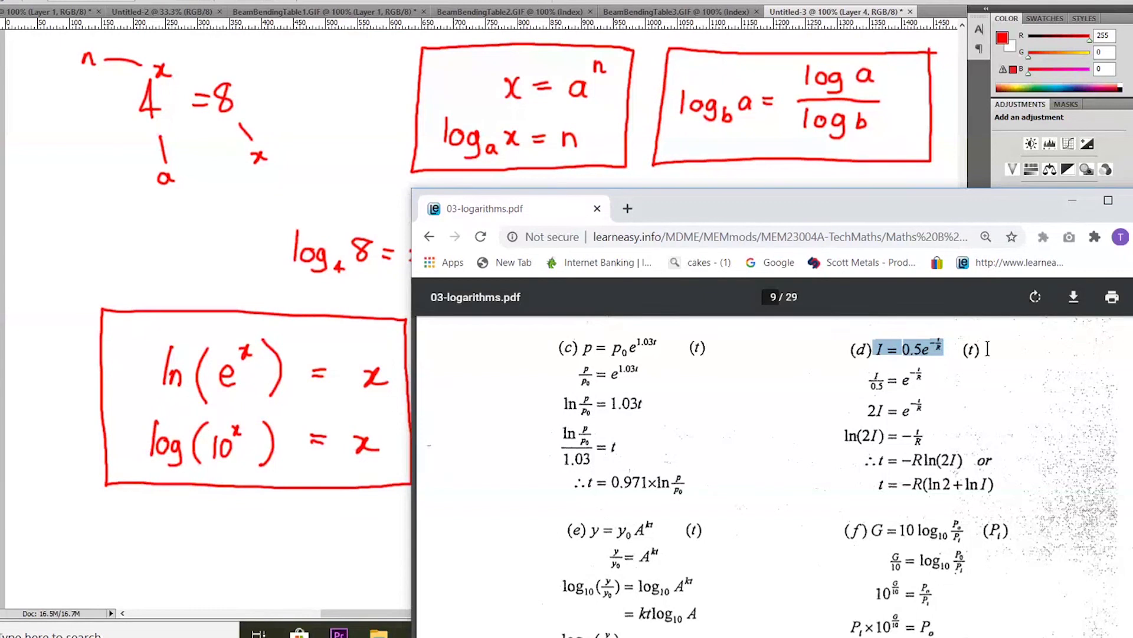
{"action": "left_click", "coordinate": [940, 381]}
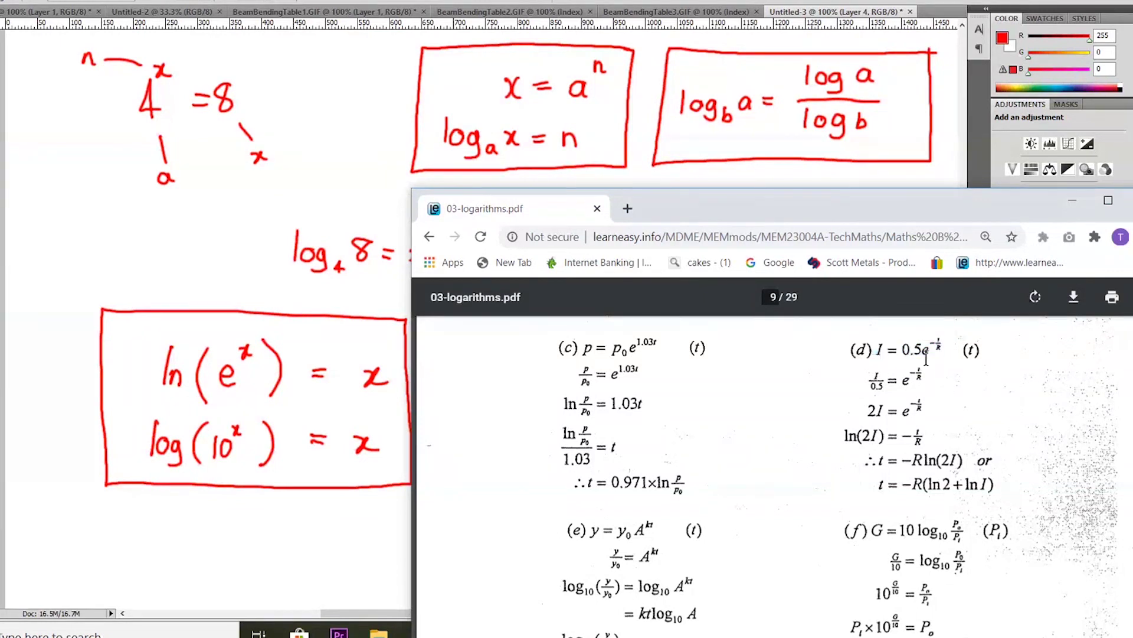
{"action": "mouse_move", "coordinate": [922, 350]}
{"action": "left_mouse_down"}
{"action": "mouse_move", "coordinate": [903, 349]}
{"action": "mouse_move", "coordinate": [928, 370]}
{"action": "left_mouse_up"}
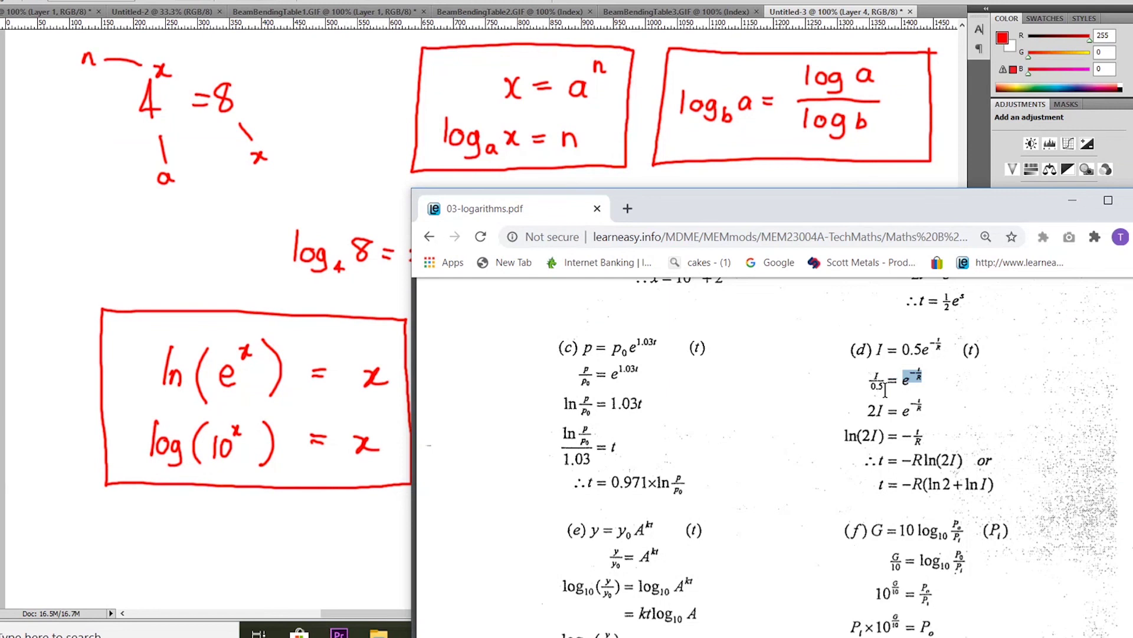
{"action": "left_click_drag", "start_coordinate": [886, 387], "coordinate": [870, 388]}
{"action": "left_click", "coordinate": [876, 407]}
- Highlight 2I = e^(−t/R), ln(2I) = −t/R and the result t = −R ln(2I)
{"action": "left_click_drag", "start_coordinate": [934, 406], "coordinate": [867, 407]}
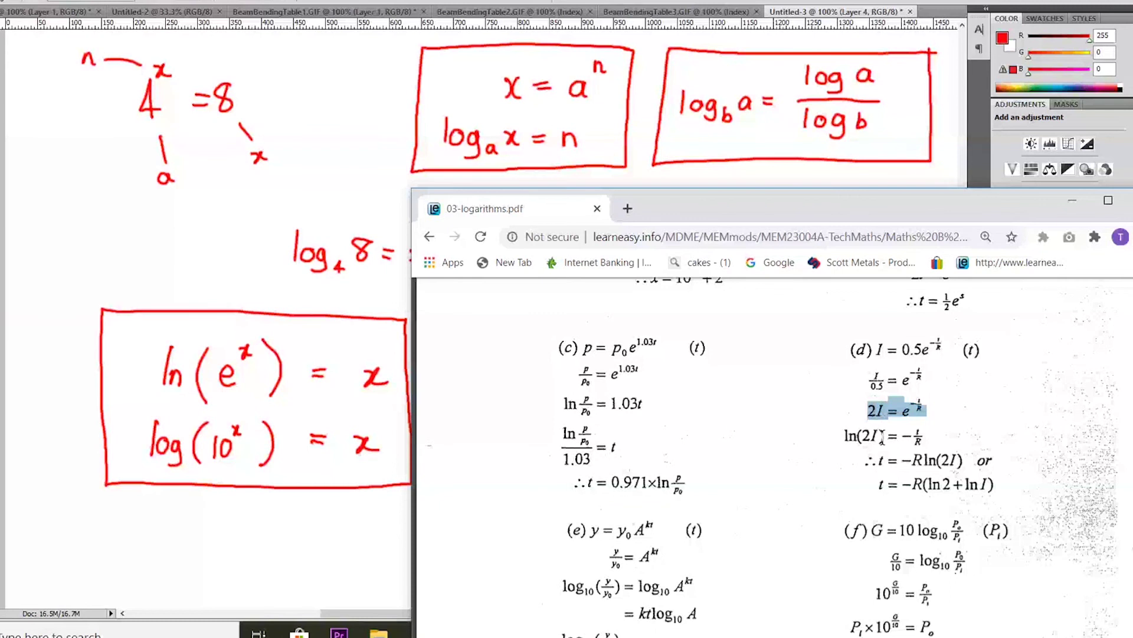
{"action": "left_click_drag", "start_coordinate": [883, 436], "coordinate": [829, 433]}
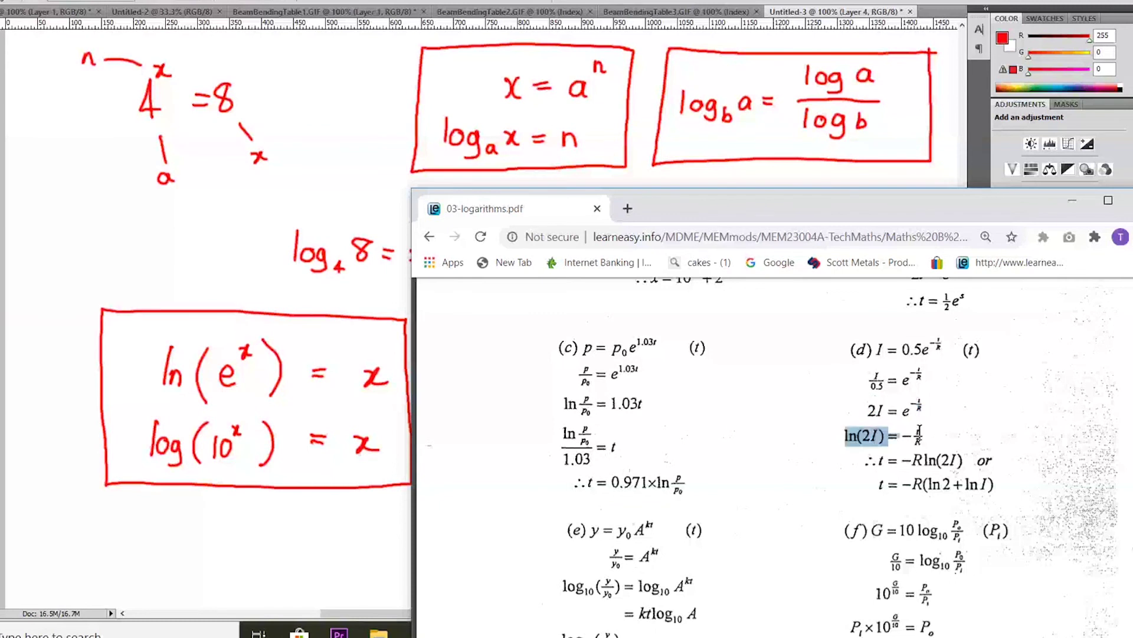
{"action": "mouse_move", "coordinate": [902, 409]}
{"action": "left_mouse_down"}
{"action": "mouse_move", "coordinate": [866, 410]}
{"action": "mouse_move", "coordinate": [921, 403]}
{"action": "left_mouse_up"}
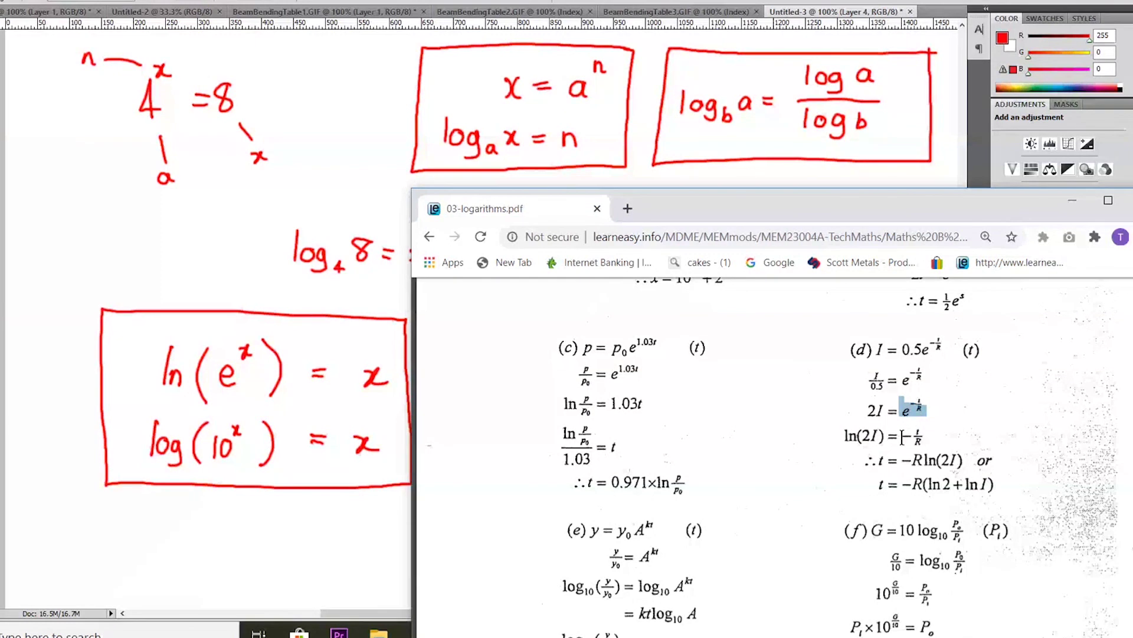
{"action": "left_click_drag", "start_coordinate": [900, 435], "coordinate": [919, 434]}
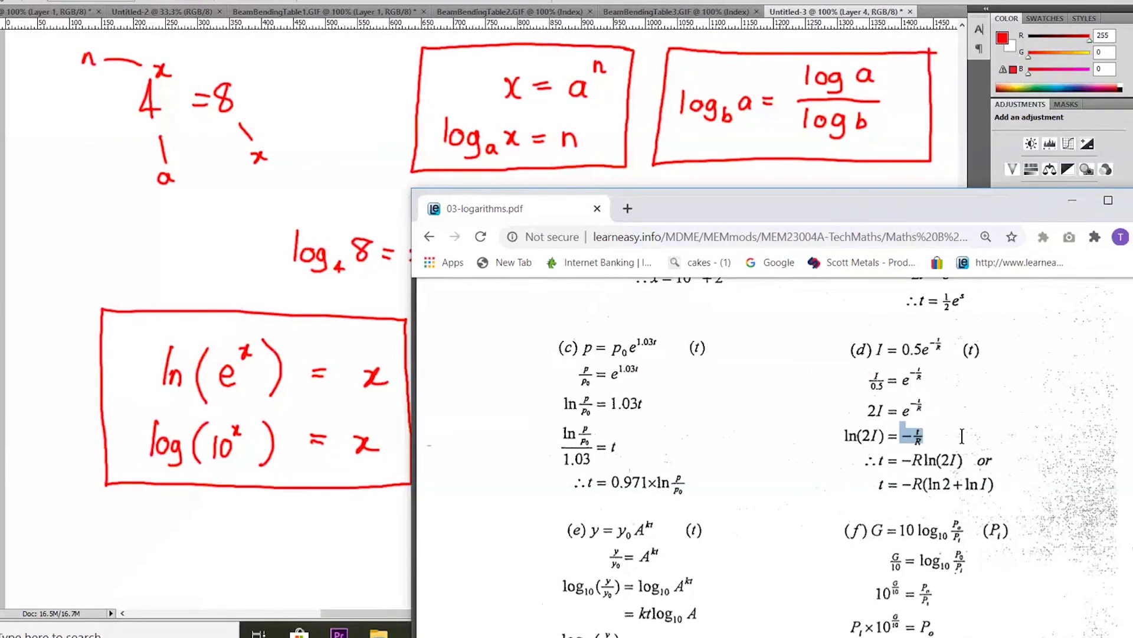
{"action": "left_click", "coordinate": [982, 418]}
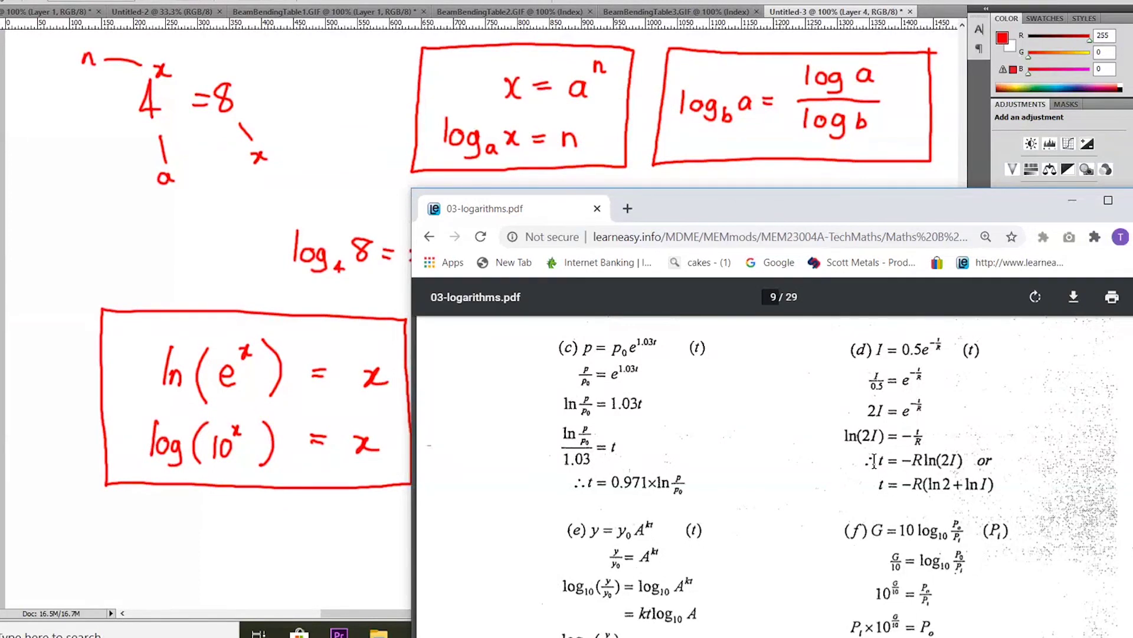
{"action": "left_click_drag", "start_coordinate": [872, 461], "coordinate": [965, 460]}
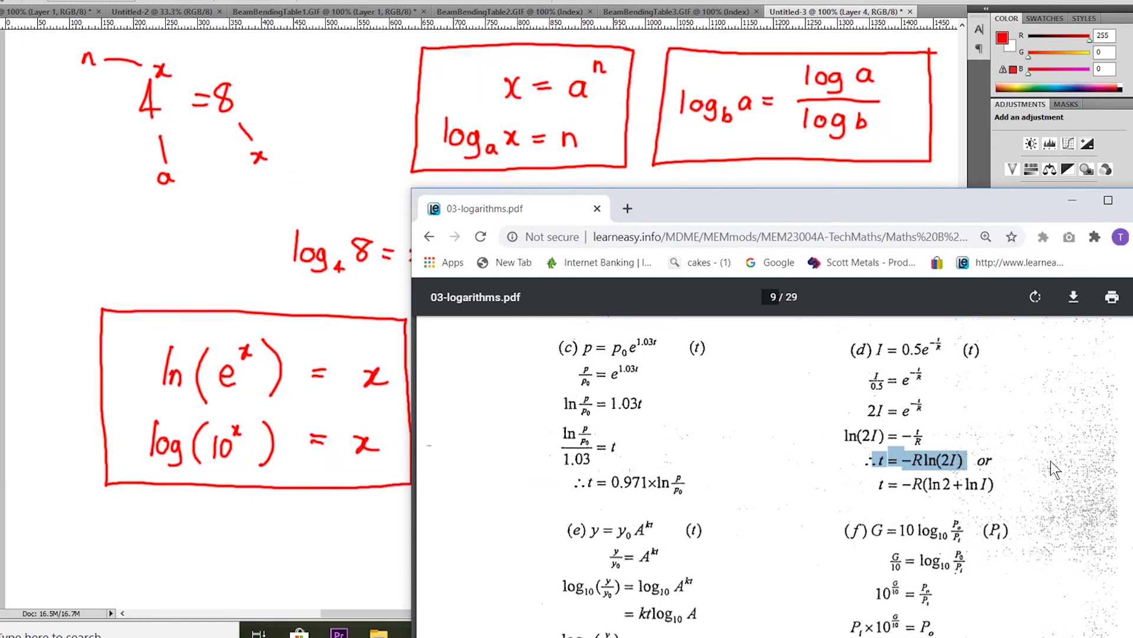
- Scroll to part (e) and highlight y = y0A^kt, y0, the log10 step and base A
{"action": "scroll", "coordinate": [1051, 462], "scroll_direction": "down", "scroll_amount": 3}
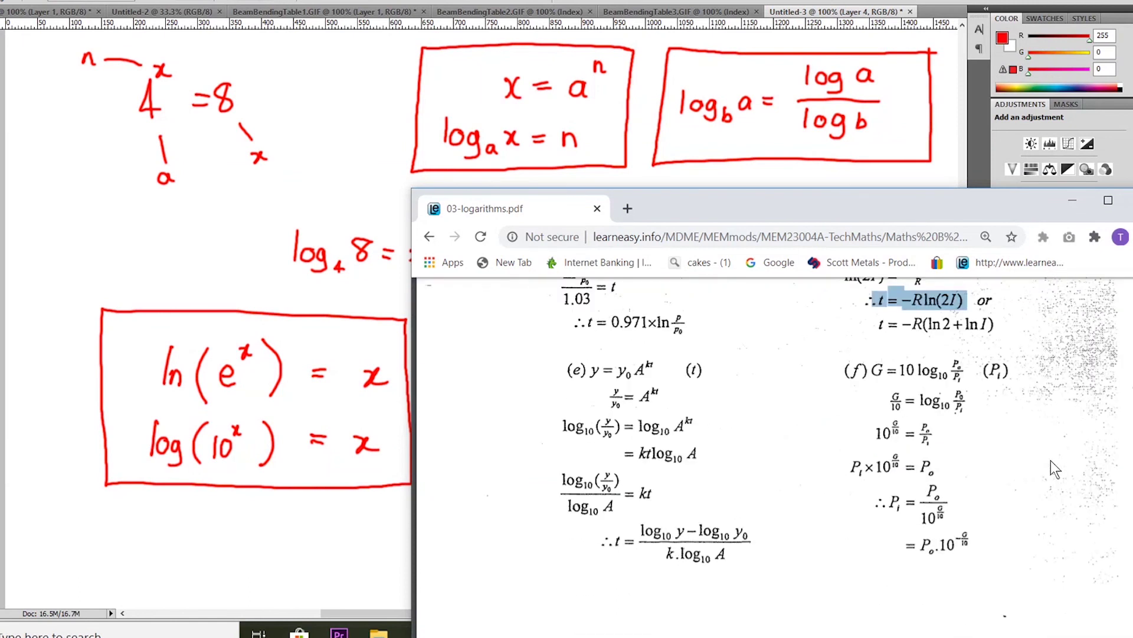
{"action": "left_click_drag", "start_coordinate": [593, 369], "coordinate": [656, 371]}
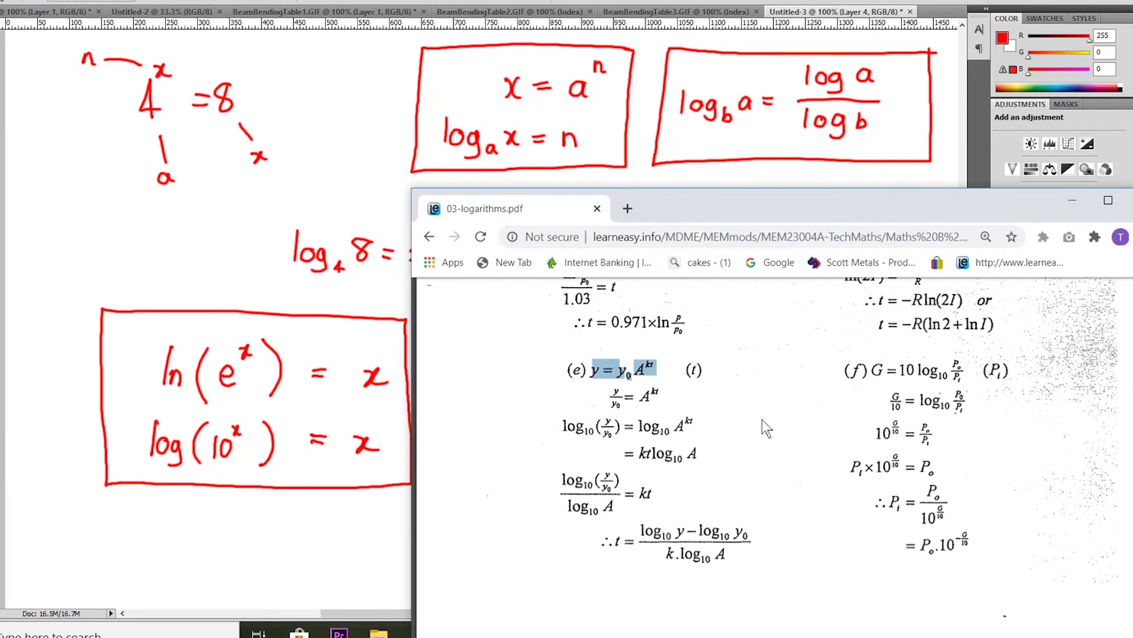
{"action": "left_click", "coordinate": [632, 371]}
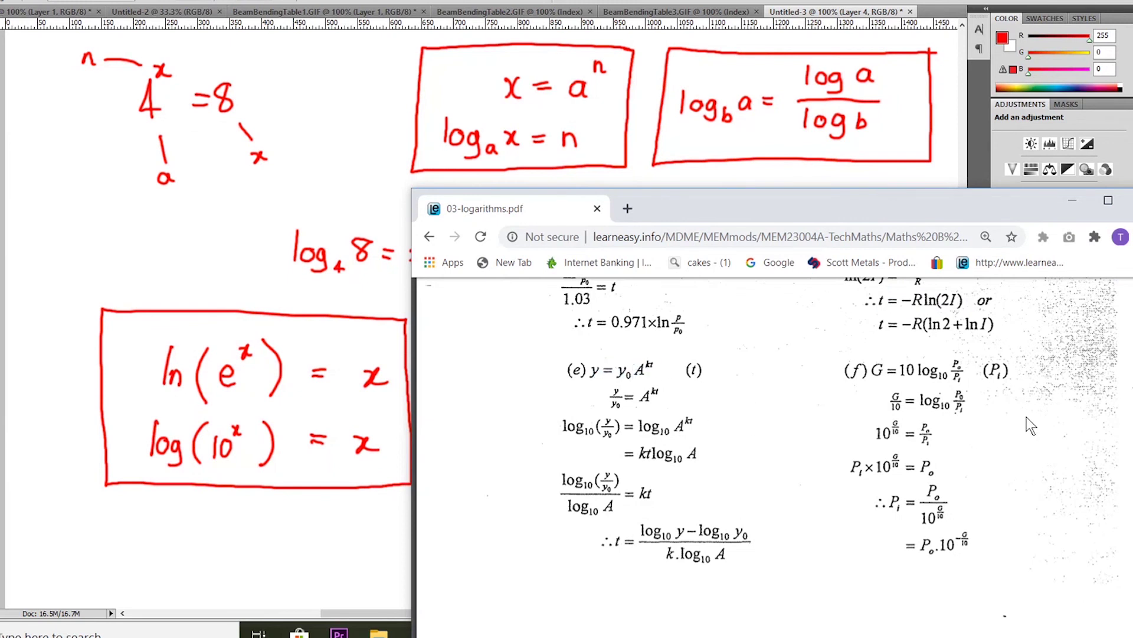
{"action": "left_click_drag", "start_coordinate": [632, 372], "coordinate": [613, 403]}
{"action": "left_click_drag", "start_coordinate": [562, 426], "coordinate": [699, 426]}
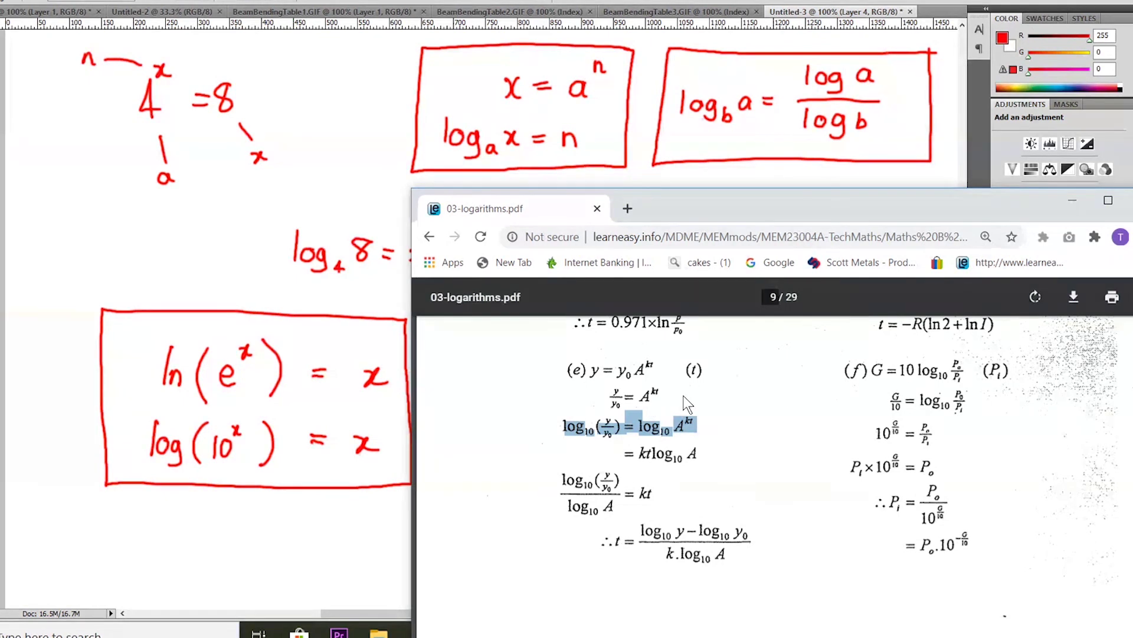
{"action": "scroll", "coordinate": [685, 403], "scroll_direction": "up", "scroll_amount": 2}
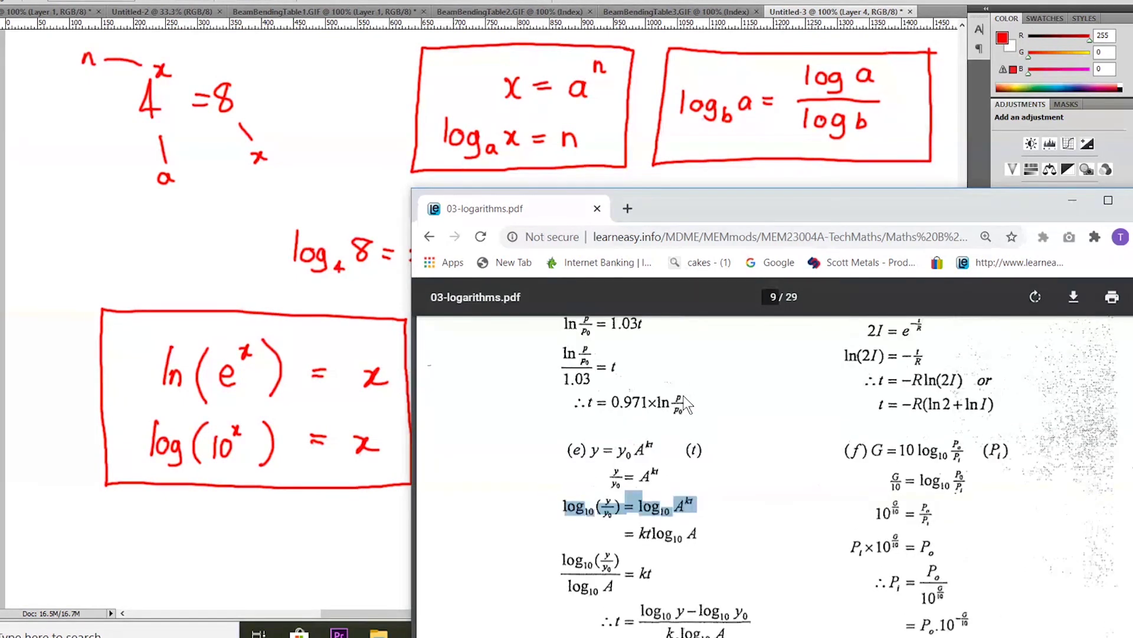
{"action": "left_click", "coordinate": [638, 449]}
{"action": "scroll", "coordinate": [691, 464], "scroll_direction": "down", "scroll_amount": 2}
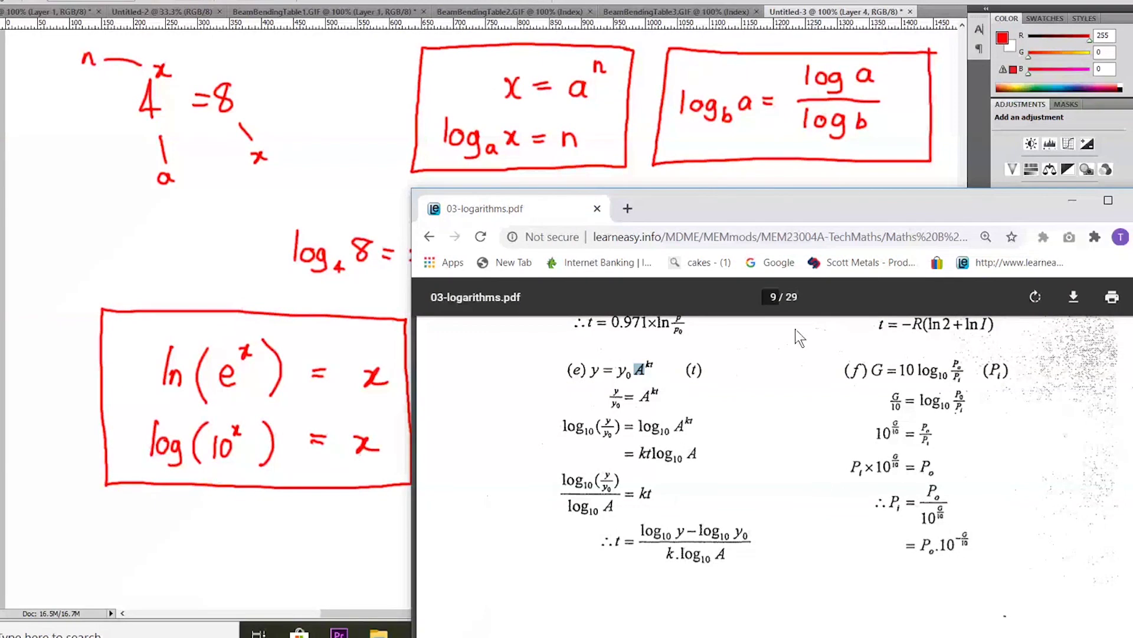
- Highlight log10(y/y0), log10 A, kt and the final t equation, then move the PDF aside
{"action": "left_click_drag", "start_coordinate": [722, 562], "coordinate": [617, 537]}
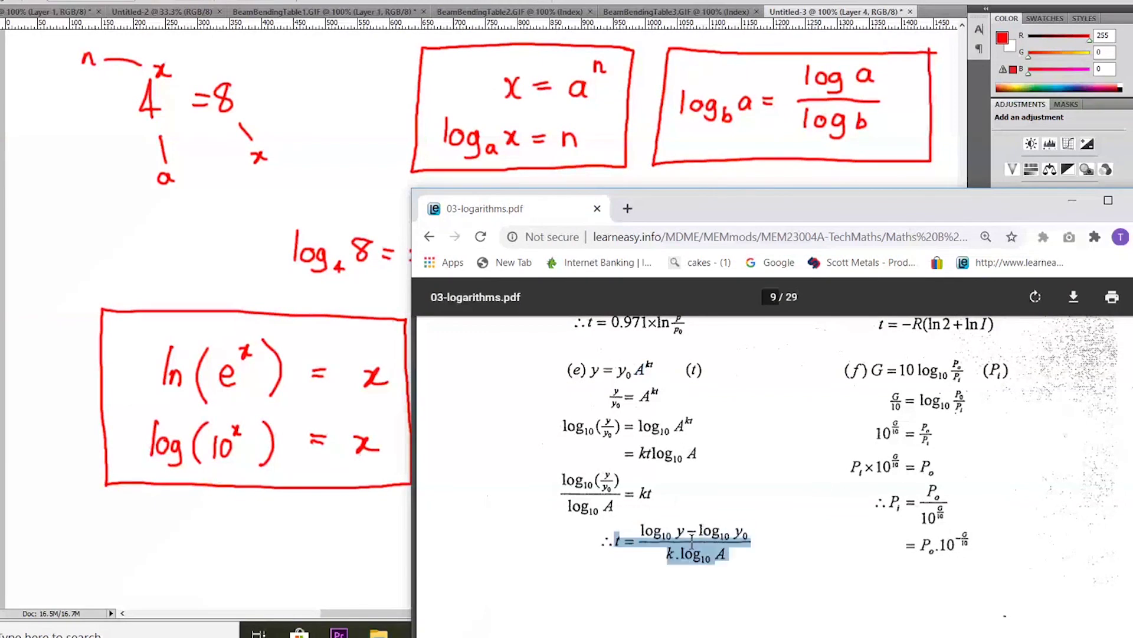
{"action": "left_click", "coordinate": [784, 575]}
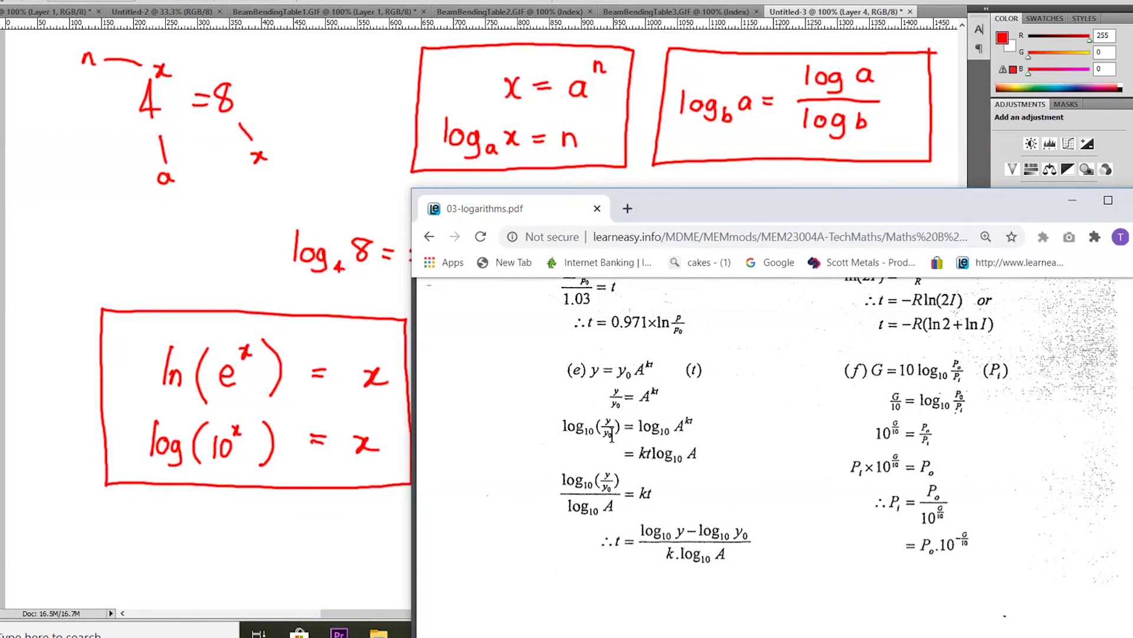
{"action": "left_click_drag", "start_coordinate": [619, 425], "coordinate": [562, 425]}
{"action": "left_click_drag", "start_coordinate": [654, 452], "coordinate": [706, 454]}
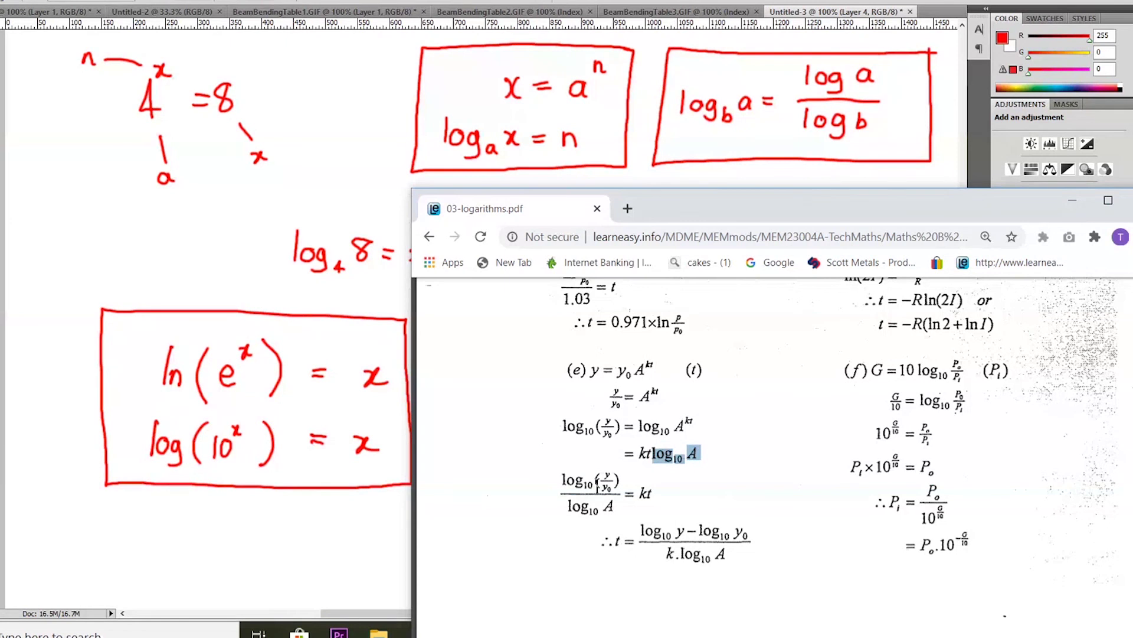
{"action": "left_click_drag", "start_coordinate": [616, 508], "coordinate": [568, 506]}
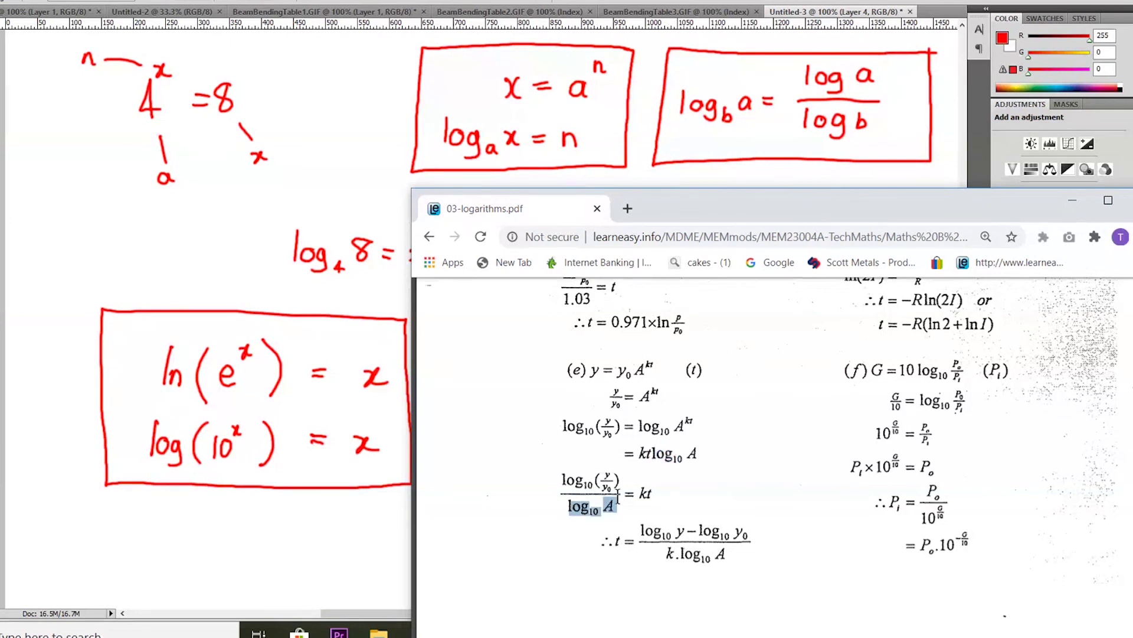
{"action": "left_click", "coordinate": [650, 456]}
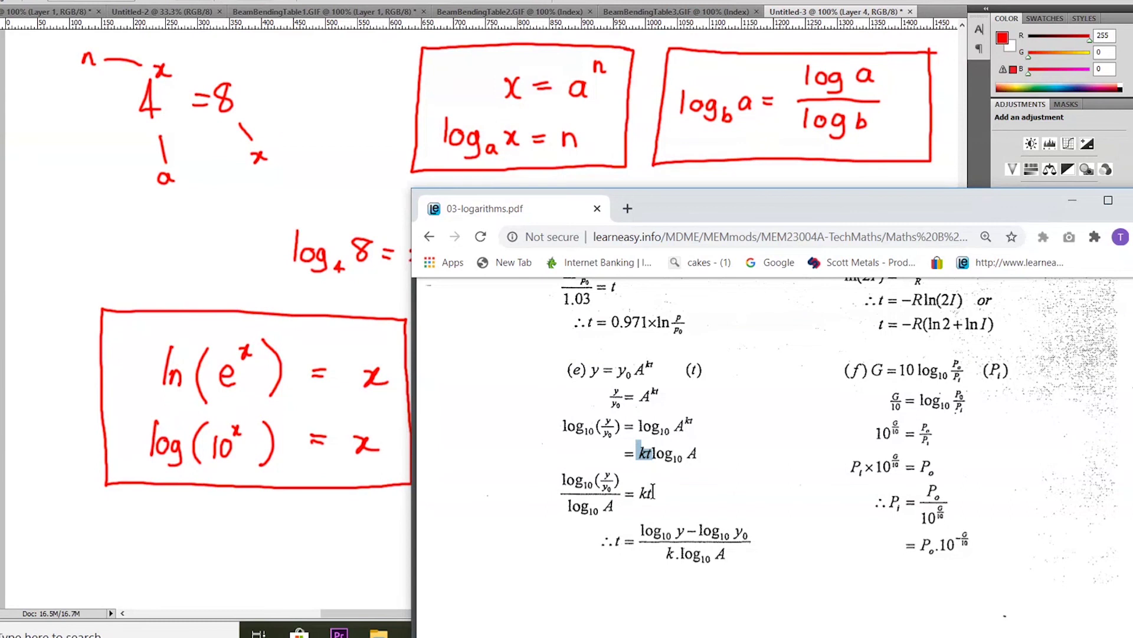
{"action": "left_click_drag", "start_coordinate": [654, 491], "coordinate": [639, 492]}
{"action": "left_click_drag", "start_coordinate": [735, 560], "coordinate": [642, 526]}
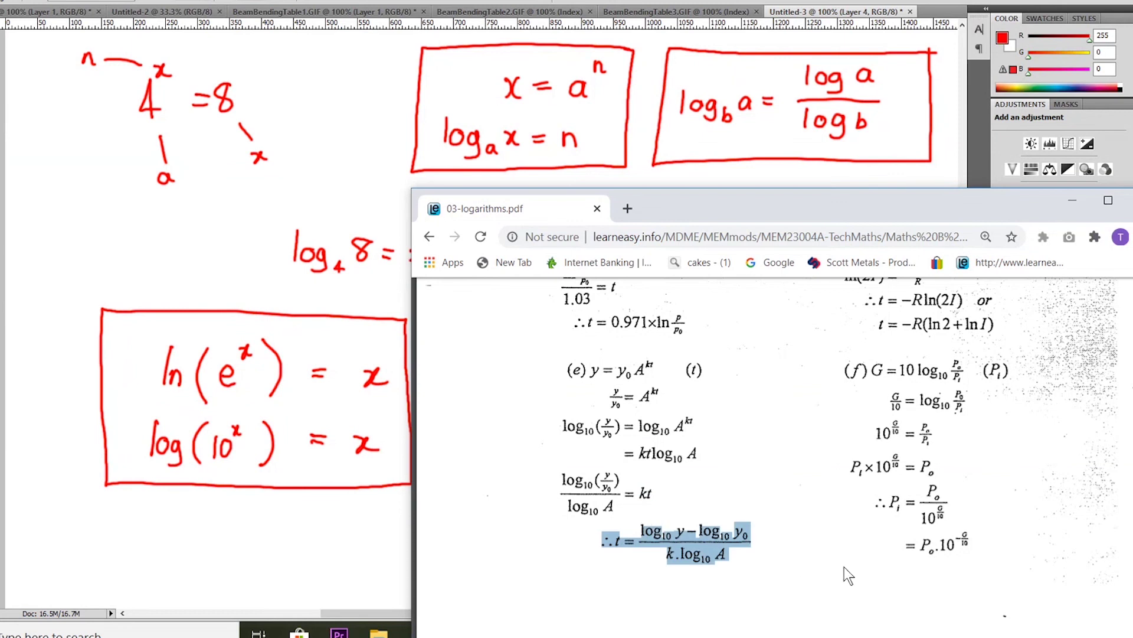
{"action": "left_click", "coordinate": [727, 552]}
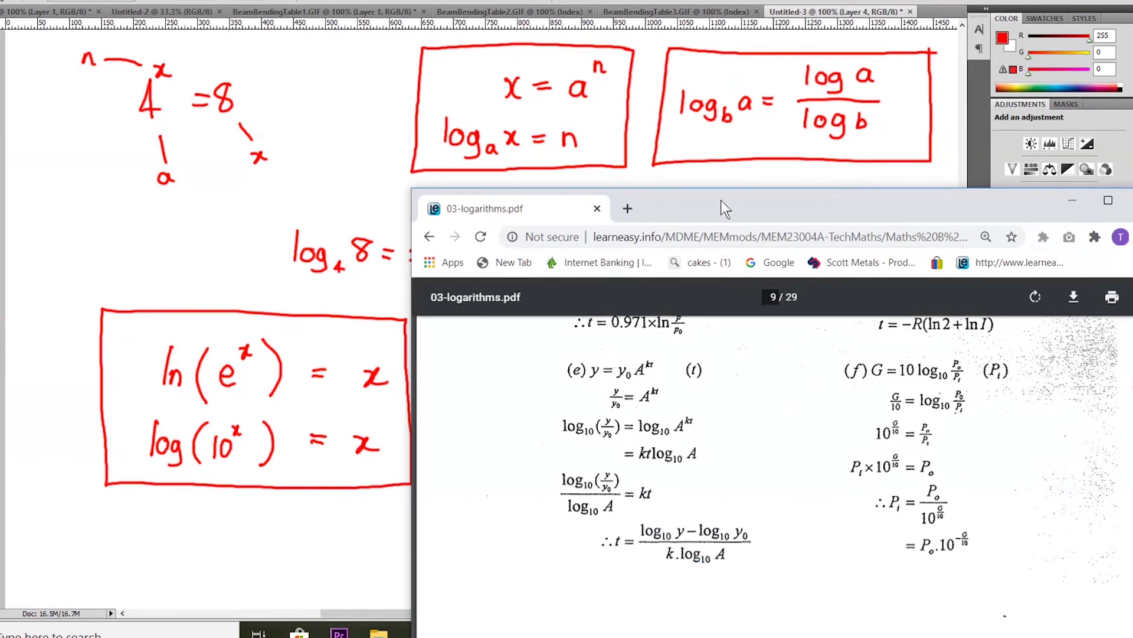
{"action": "left_click_drag", "start_coordinate": [721, 200], "coordinate": [1132, 185]}
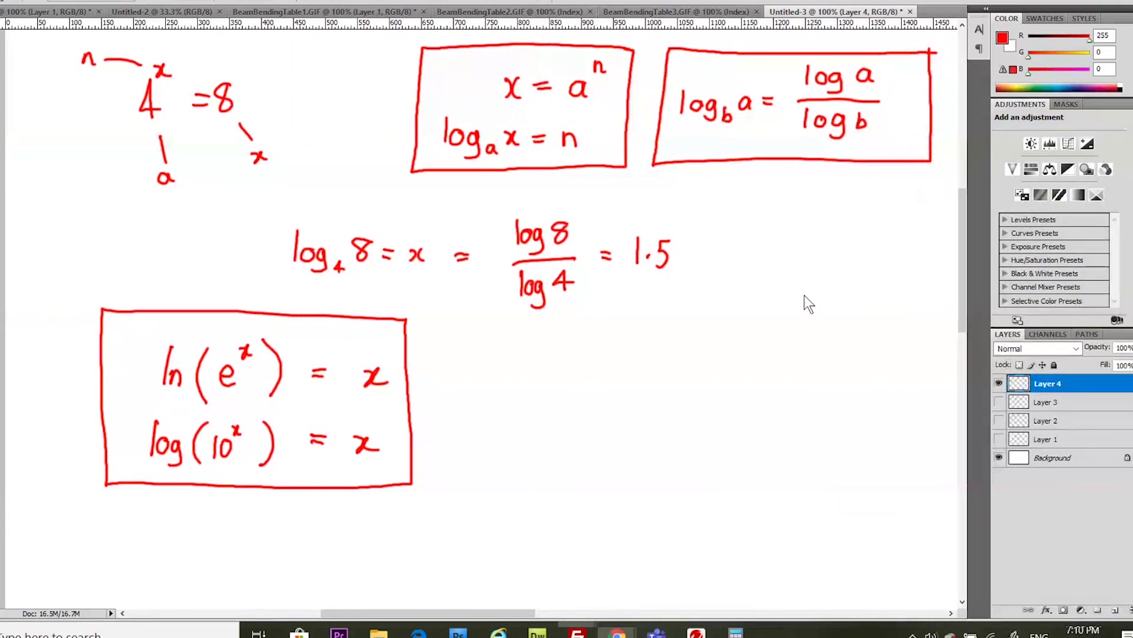
- Set the foreground colour to blue (#0c00ff) in the Color Picker
{"action": "left_click", "coordinate": [1001, 37]}
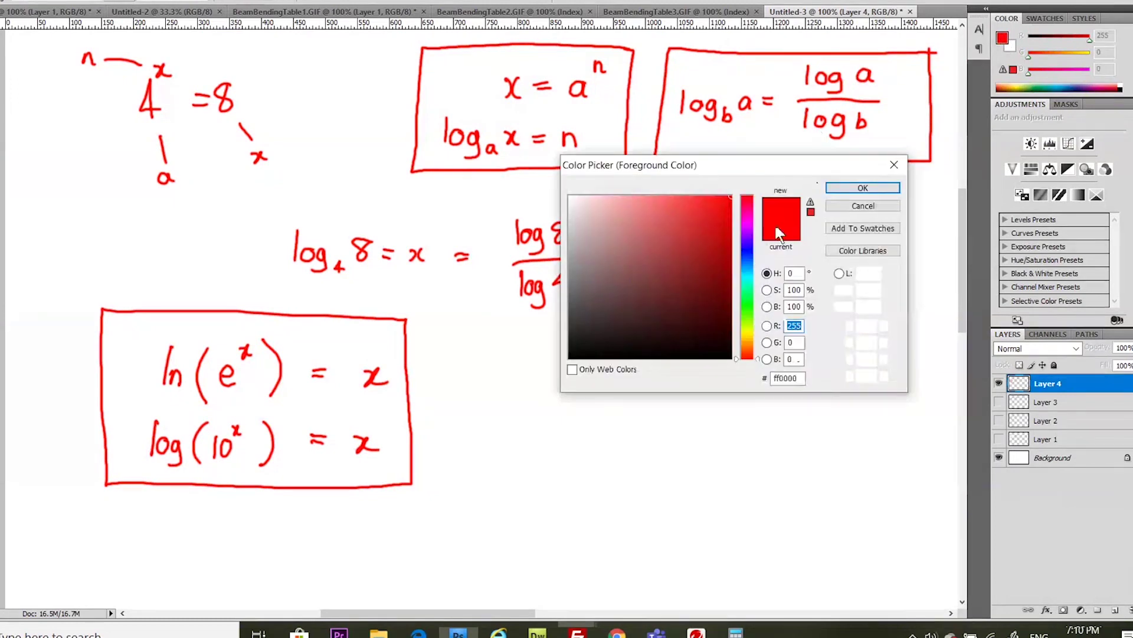
{"action": "left_click", "coordinate": [748, 249]}
{"action": "left_click", "coordinate": [833, 186]}
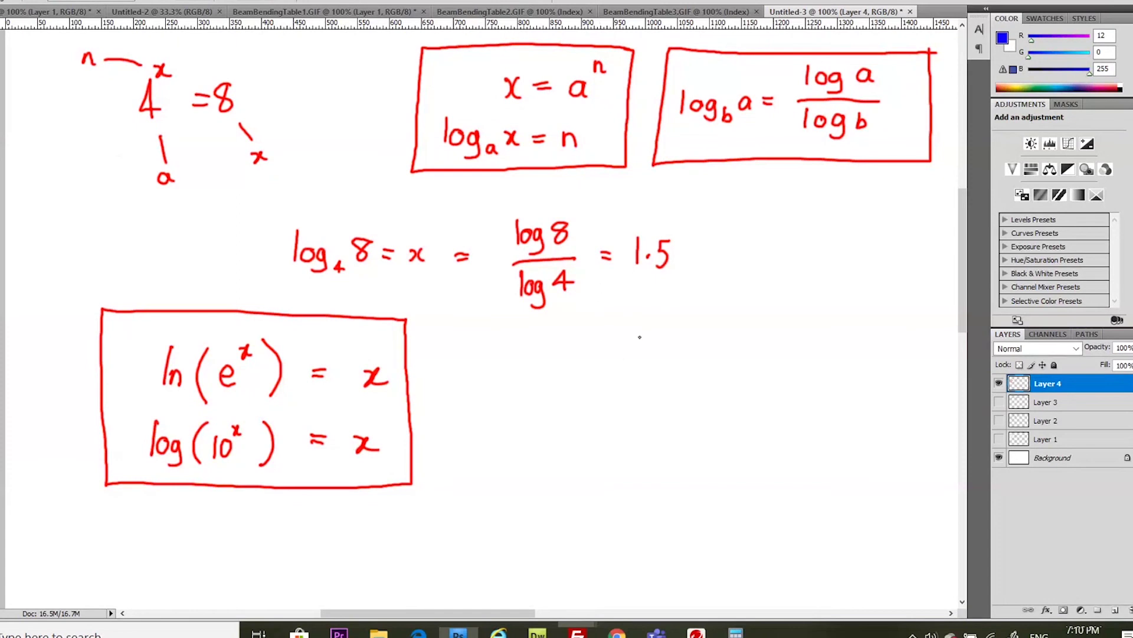
- Write y = y0A^kt (t) in blue, then y/y0 = A^kt beneath it
{"action": "mouse_move", "coordinate": [642, 321]}
{"action": "left_mouse_down"}
{"action": "mouse_move", "coordinate": [649, 356]}
{"action": "mouse_move", "coordinate": [677, 326]}
{"action": "mouse_move", "coordinate": [704, 340]}
{"action": "mouse_move", "coordinate": [741, 304]}
{"action": "mouse_move", "coordinate": [751, 329]}
{"action": "left_mouse_up"}
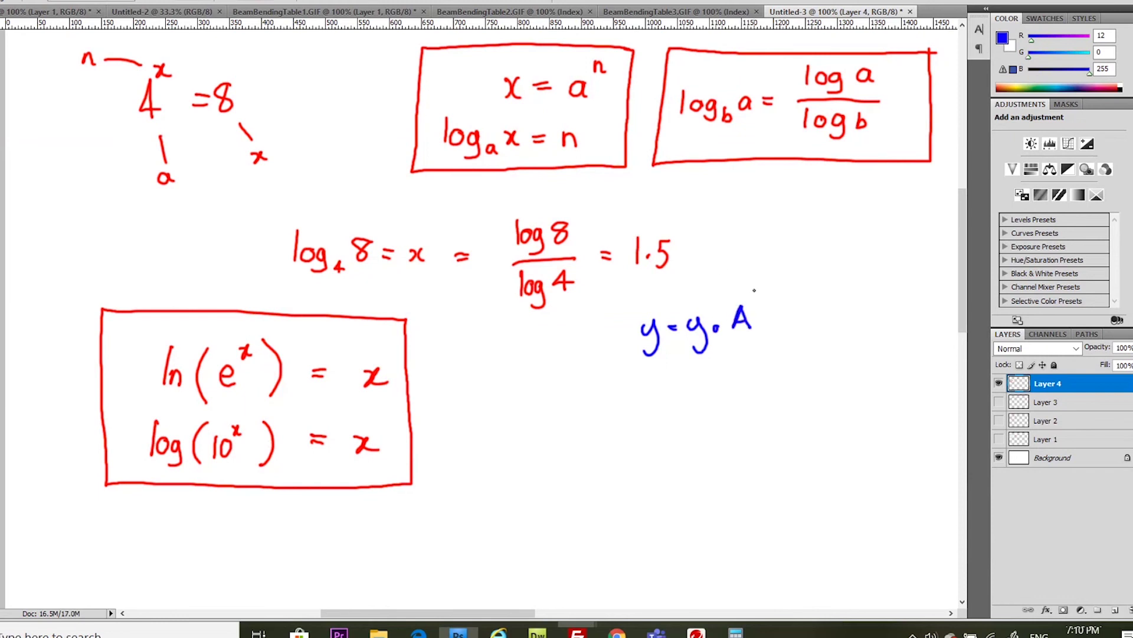
{"action": "mouse_move", "coordinate": [753, 280]}
{"action": "left_mouse_down"}
{"action": "mouse_move", "coordinate": [758, 302]}
{"action": "mouse_move", "coordinate": [773, 284]}
{"action": "left_mouse_up"}
{"action": "mouse_move", "coordinate": [884, 279]}
{"action": "left_mouse_down"}
{"action": "mouse_move", "coordinate": [880, 300]}
{"action": "mouse_move", "coordinate": [887, 287]}
{"action": "left_mouse_up"}
{"action": "mouse_move", "coordinate": [889, 276]}
{"action": "left_mouse_down"}
{"action": "mouse_move", "coordinate": [890, 307]}
{"action": "mouse_move", "coordinate": [872, 308]}
{"action": "left_mouse_up"}
{"action": "left_click_drag", "start_coordinate": [642, 379], "coordinate": [646, 391]}
{"action": "left_click_drag", "start_coordinate": [652, 379], "coordinate": [645, 413]}
{"action": "mouse_move", "coordinate": [651, 404]}
{"action": "left_mouse_down"}
{"action": "mouse_move", "coordinate": [677, 393]}
{"action": "mouse_move", "coordinate": [723, 398]}
{"action": "mouse_move", "coordinate": [714, 395]}
{"action": "mouse_move", "coordinate": [738, 378]}
{"action": "left_mouse_up"}
{"action": "mouse_move", "coordinate": [743, 359]}
{"action": "left_mouse_down"}
{"action": "mouse_move", "coordinate": [747, 377]}
{"action": "mouse_move", "coordinate": [751, 366]}
{"action": "left_mouse_up"}
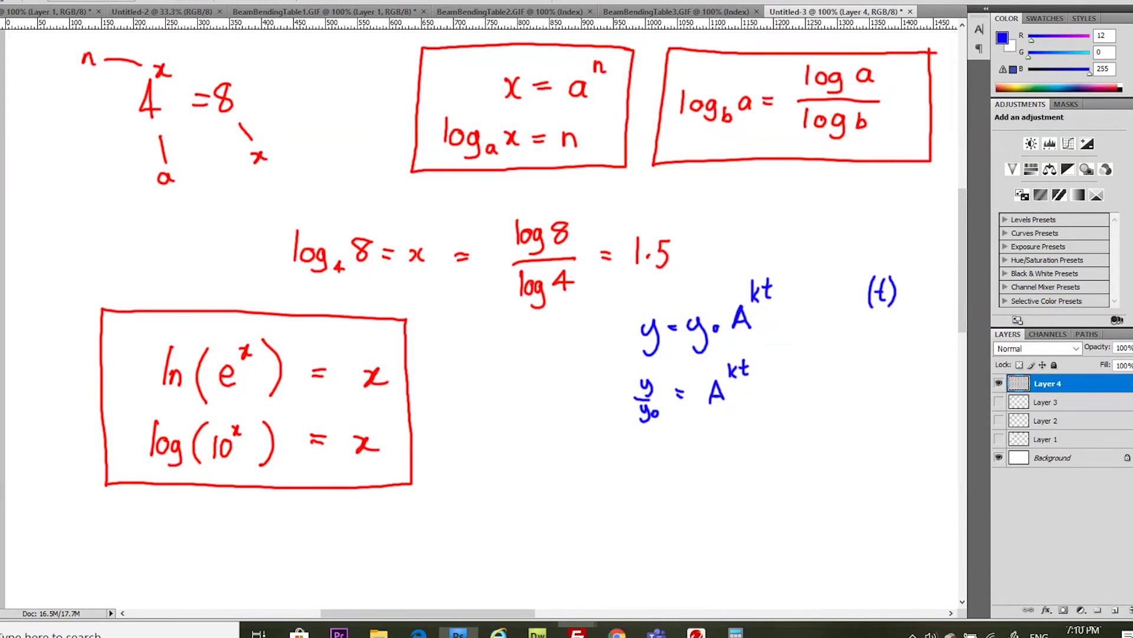
- Label A as a, circle kt as n and y/y0 as x, arrowing to log_a x = n
{"action": "left_click_drag", "start_coordinate": [725, 411], "coordinate": [764, 439]}
{"action": "mouse_move", "coordinate": [748, 349]}
{"action": "left_mouse_down"}
{"action": "mouse_move", "coordinate": [729, 357]}
{"action": "mouse_move", "coordinate": [761, 378]}
{"action": "mouse_move", "coordinate": [758, 353]}
{"action": "mouse_move", "coordinate": [775, 381]}
{"action": "mouse_move", "coordinate": [796, 384]}
{"action": "left_mouse_up"}
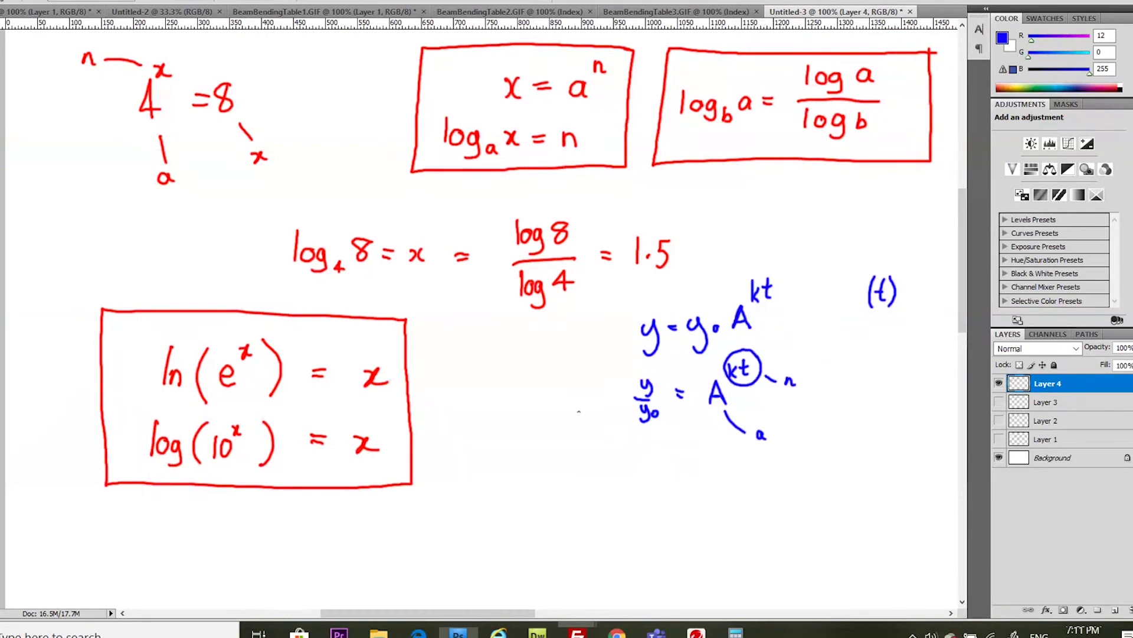
{"action": "mouse_move", "coordinate": [655, 371]}
{"action": "left_mouse_down"}
{"action": "mouse_move", "coordinate": [664, 393]}
{"action": "mouse_move", "coordinate": [659, 381]}
{"action": "left_mouse_up"}
{"action": "left_click_drag", "start_coordinate": [584, 394], "coordinate": [595, 407]}
{"action": "left_click_drag", "start_coordinate": [595, 394], "coordinate": [584, 407]}
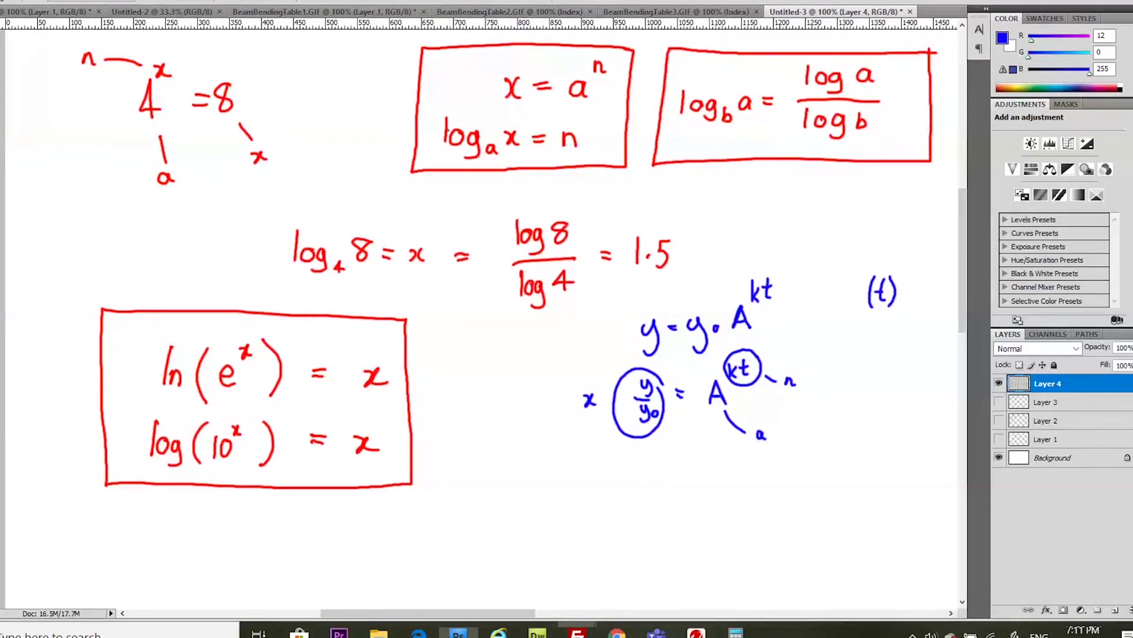
{"action": "left_click_drag", "start_coordinate": [419, 134], "coordinate": [430, 140]}
- Write log_A(y/y0) = kt and t = (1/k)log_A(y/y0), then bring the PDF back
{"action": "mouse_move", "coordinate": [602, 472]}
{"action": "left_mouse_down"}
{"action": "mouse_move", "coordinate": [602, 492]}
{"action": "mouse_move", "coordinate": [616, 481]}
{"action": "mouse_move", "coordinate": [629, 495]}
{"action": "mouse_move", "coordinate": [618, 501]}
{"action": "left_mouse_up"}
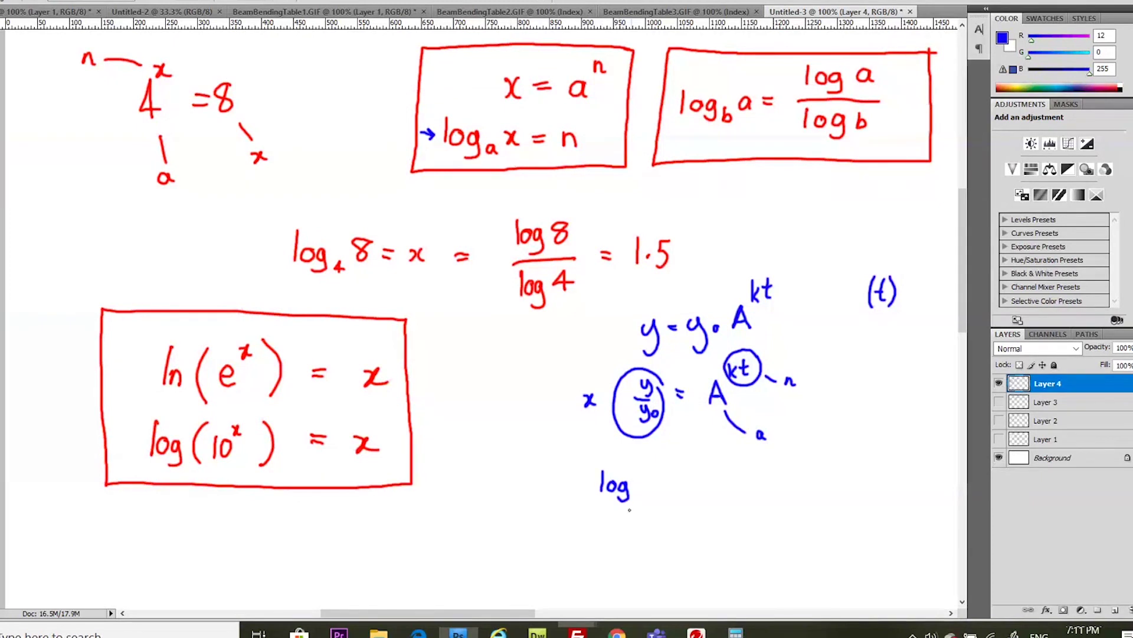
{"action": "mouse_move", "coordinate": [633, 501]}
{"action": "left_mouse_down"}
{"action": "mouse_move", "coordinate": [638, 484]}
{"action": "mouse_move", "coordinate": [643, 500]}
{"action": "left_mouse_up"}
{"action": "mouse_move", "coordinate": [664, 462]}
{"action": "left_mouse_down"}
{"action": "mouse_move", "coordinate": [659, 500]}
{"action": "mouse_move", "coordinate": [676, 473]}
{"action": "mouse_move", "coordinate": [673, 503]}
{"action": "mouse_move", "coordinate": [722, 483]}
{"action": "mouse_move", "coordinate": [758, 494]}
{"action": "mouse_move", "coordinate": [756, 477]}
{"action": "left_mouse_up"}
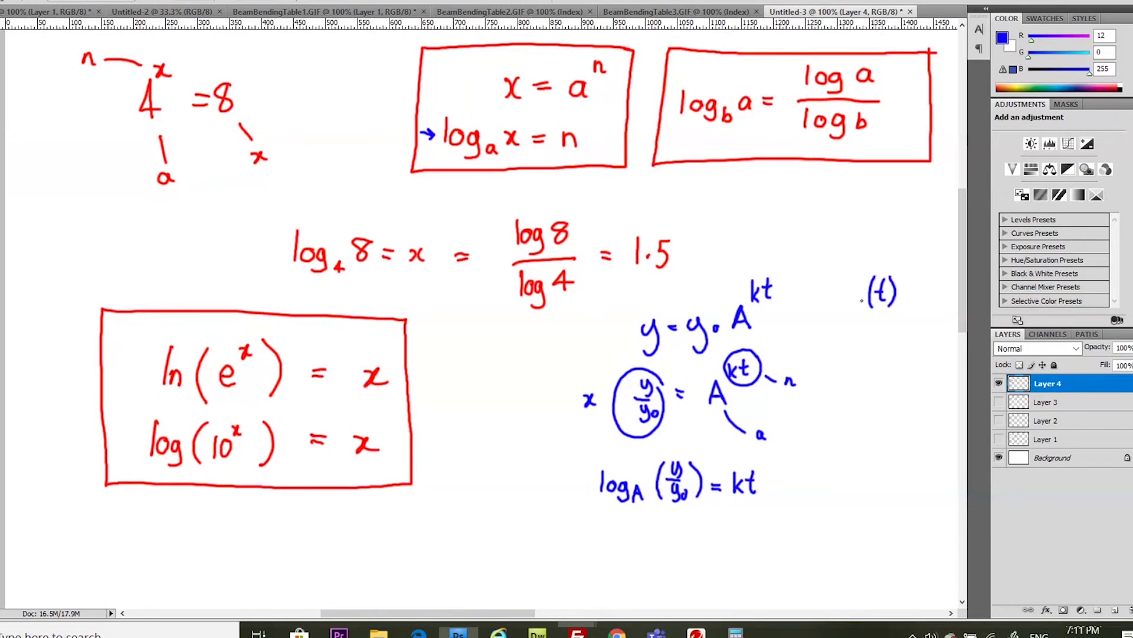
{"action": "mouse_move", "coordinate": [691, 525]}
{"action": "left_mouse_down"}
{"action": "mouse_move", "coordinate": [688, 547]}
{"action": "mouse_move", "coordinate": [699, 551]}
{"action": "mouse_move", "coordinate": [699, 538]}
{"action": "left_mouse_up"}
{"action": "left_click_drag", "start_coordinate": [705, 535], "coordinate": [716, 534]}
{"action": "mouse_move", "coordinate": [706, 543]}
{"action": "left_mouse_down"}
{"action": "mouse_move", "coordinate": [747, 530]}
{"action": "mouse_move", "coordinate": [755, 537]}
{"action": "mouse_move", "coordinate": [745, 558]}
{"action": "left_mouse_up"}
{"action": "mouse_move", "coordinate": [756, 544]}
{"action": "left_mouse_down"}
{"action": "mouse_move", "coordinate": [756, 557]}
{"action": "mouse_move", "coordinate": [788, 533]}
{"action": "mouse_move", "coordinate": [813, 553]}
{"action": "mouse_move", "coordinate": [848, 539]}
{"action": "left_mouse_up"}
{"action": "left_click_drag", "start_coordinate": [838, 542], "coordinate": [848, 550]}
{"action": "left_click_drag", "start_coordinate": [854, 516], "coordinate": [855, 558]}
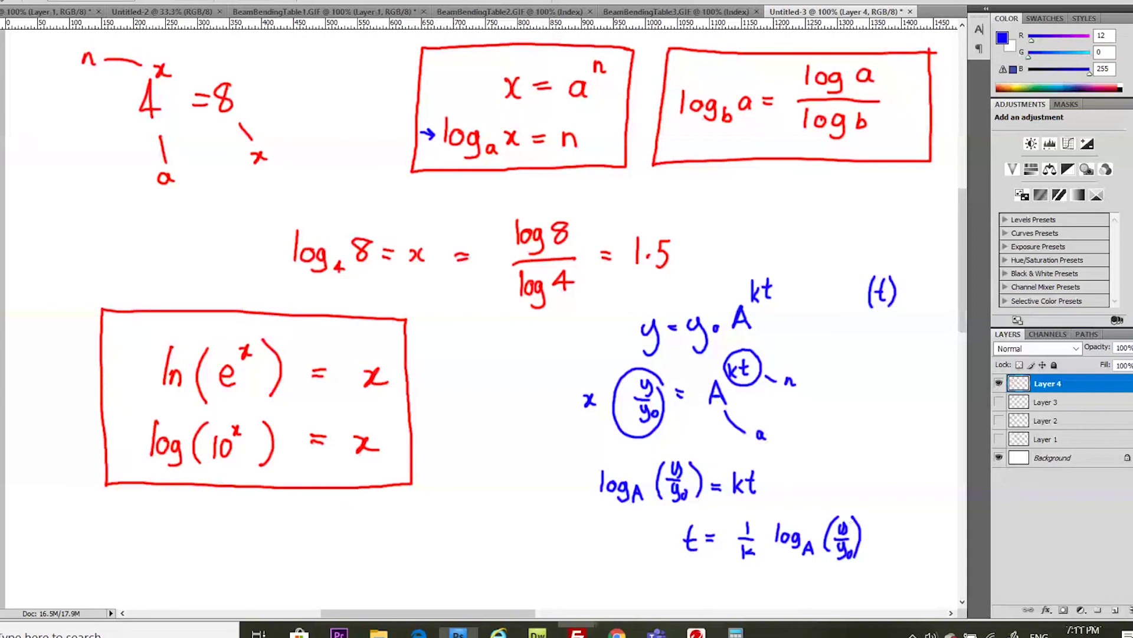
{"action": "left_click", "coordinate": [617, 632]}
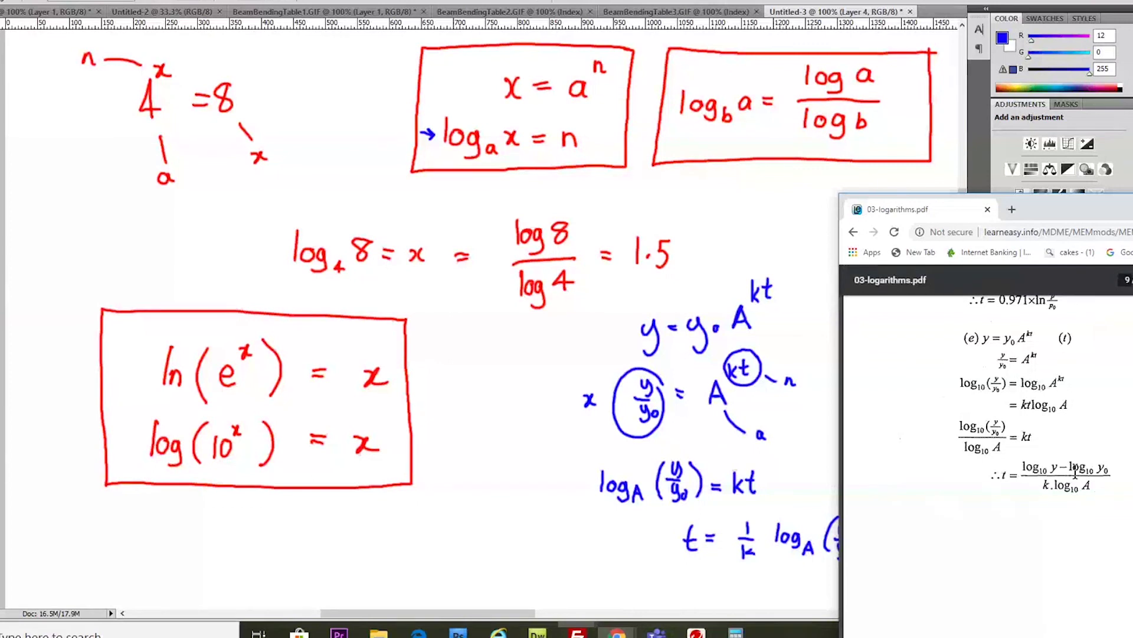
- Move the PDF window left and highlight G = 10 log10 Po/Pi and Pi in example (f)
{"action": "left_click_drag", "start_coordinate": [1095, 487], "coordinate": [1011, 459]}
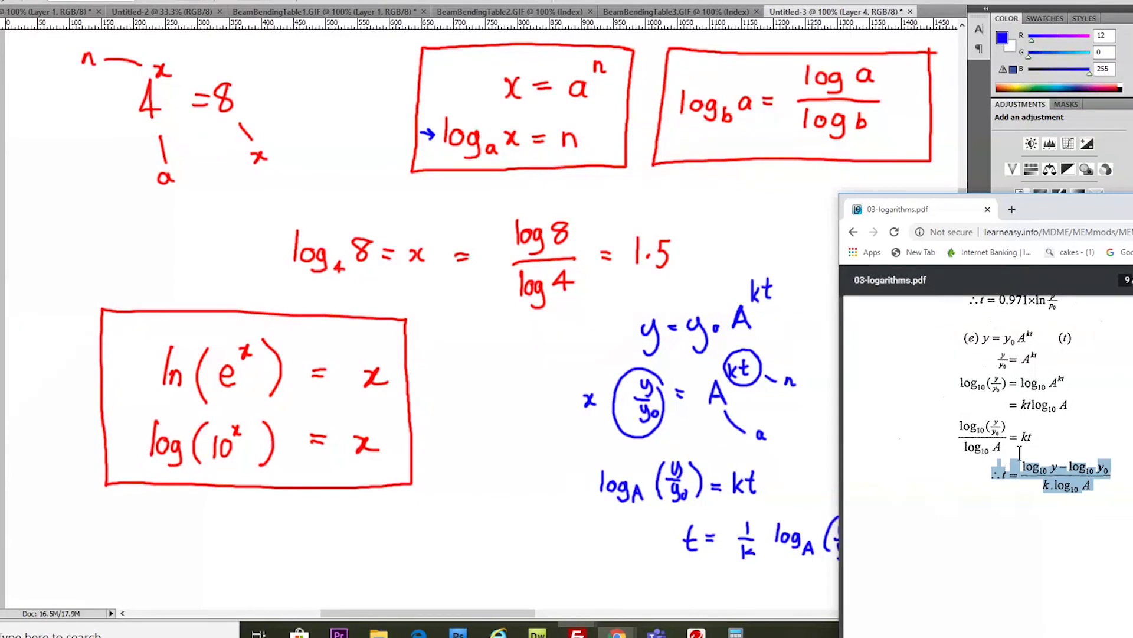
{"action": "left_click_drag", "start_coordinate": [1046, 211], "coordinate": [165, 99]}
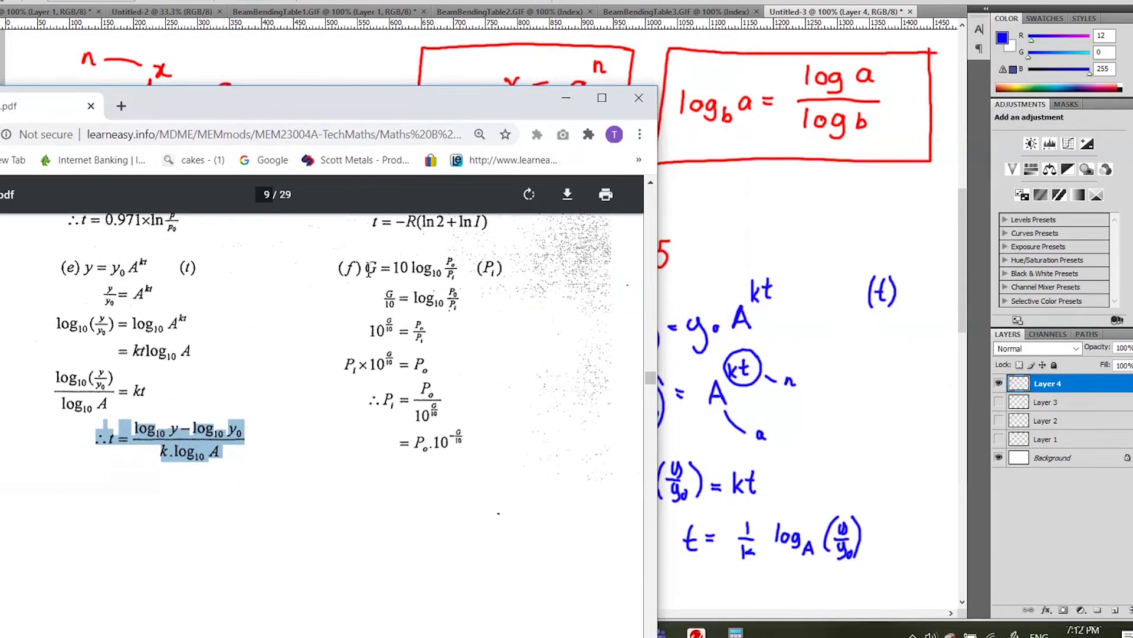
{"action": "left_click_drag", "start_coordinate": [369, 268], "coordinate": [447, 278]}
{"action": "left_click", "coordinate": [454, 278]}
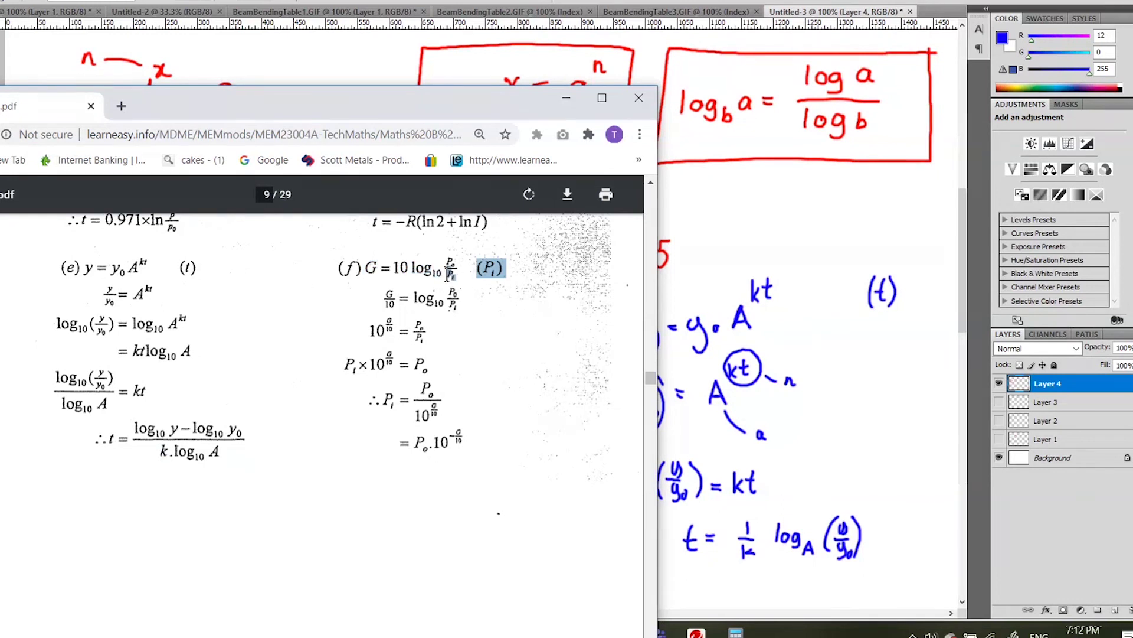
{"action": "left_click", "coordinate": [415, 270]}
- Highlight G/10, the factor 10, log10 and 10^(G/10) = Po/Pi, then move the PDF up-left
{"action": "left_click_drag", "start_coordinate": [383, 291], "coordinate": [392, 304]}
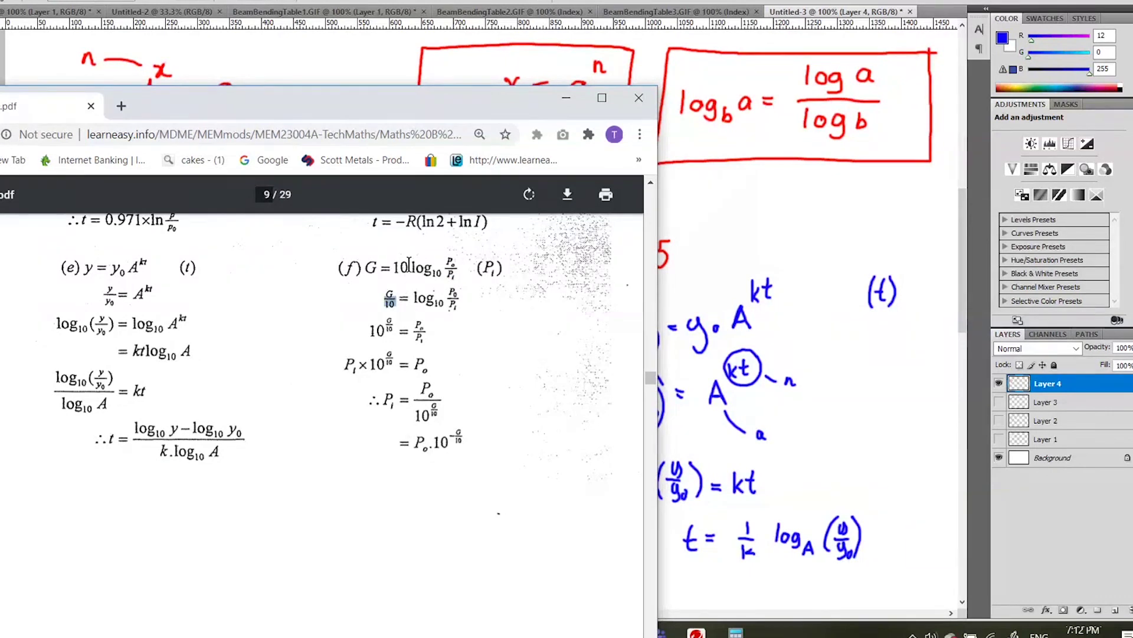
{"action": "left_click_drag", "start_coordinate": [410, 267], "coordinate": [393, 266]}
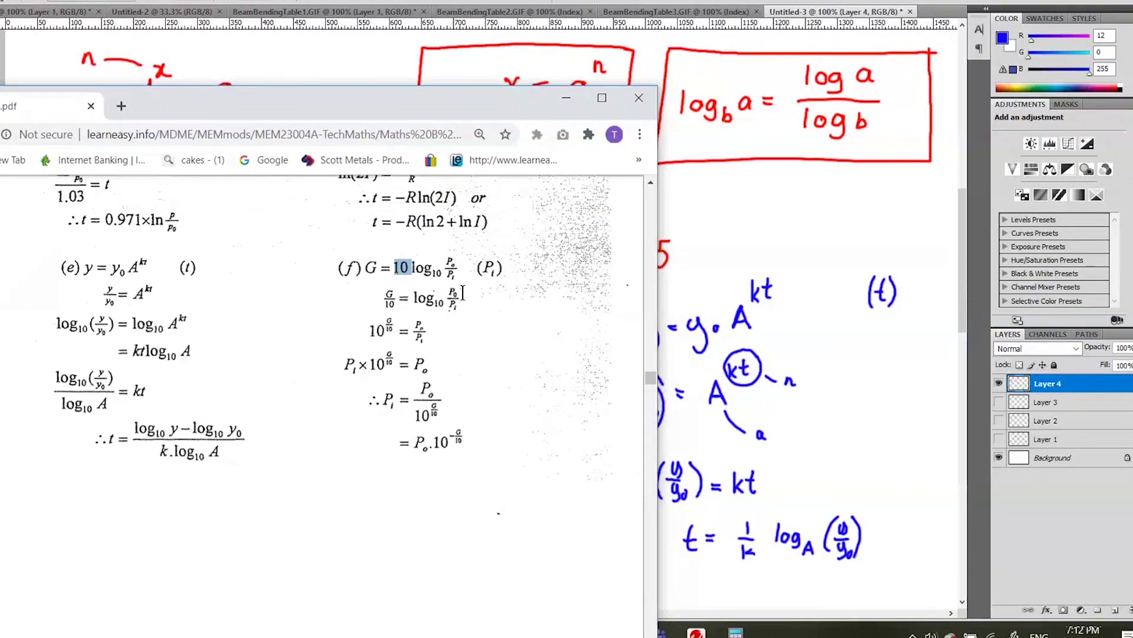
{"action": "left_click", "coordinate": [444, 305]}
{"action": "left_click_drag", "start_coordinate": [445, 305], "coordinate": [413, 301]}
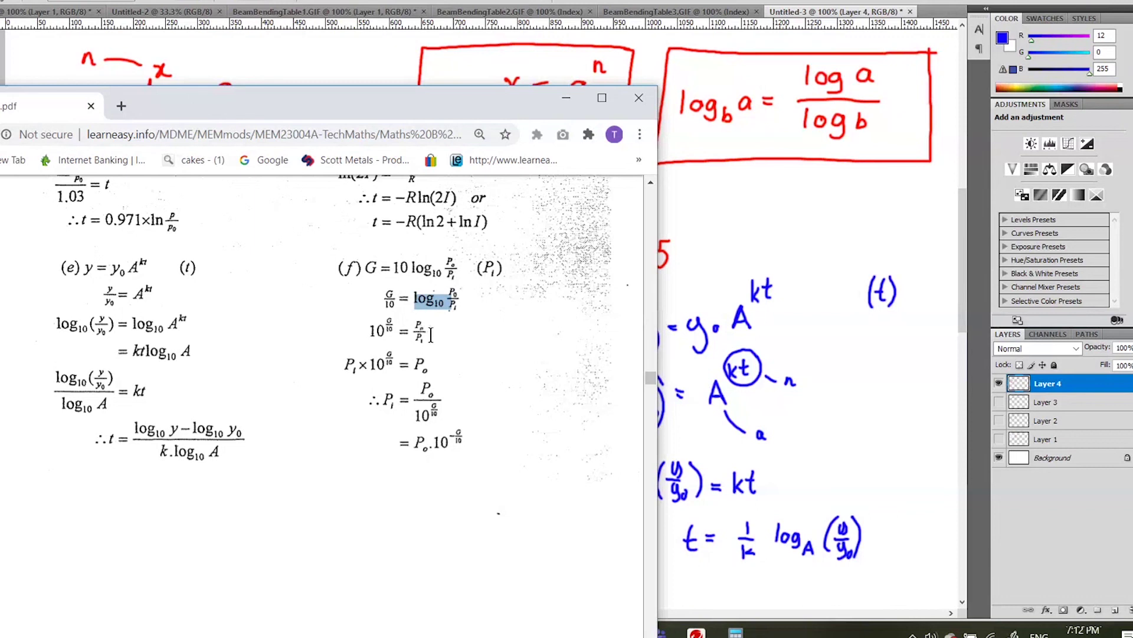
{"action": "left_click_drag", "start_coordinate": [429, 337], "coordinate": [371, 324]}
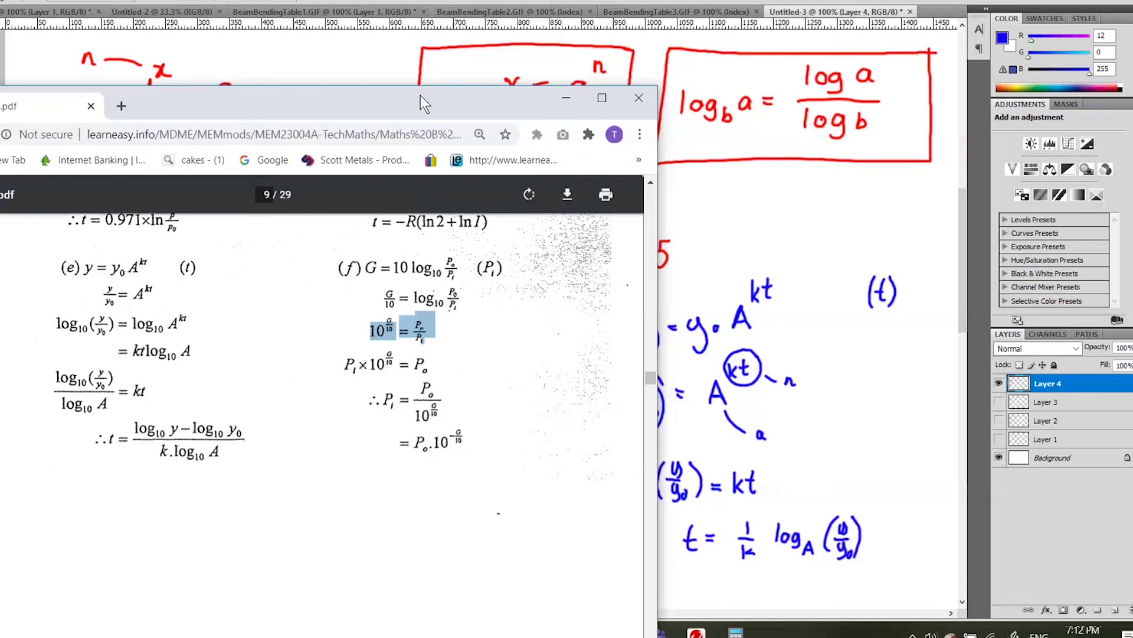
{"action": "left_click_drag", "start_coordinate": [420, 95], "coordinate": [168, 27]}
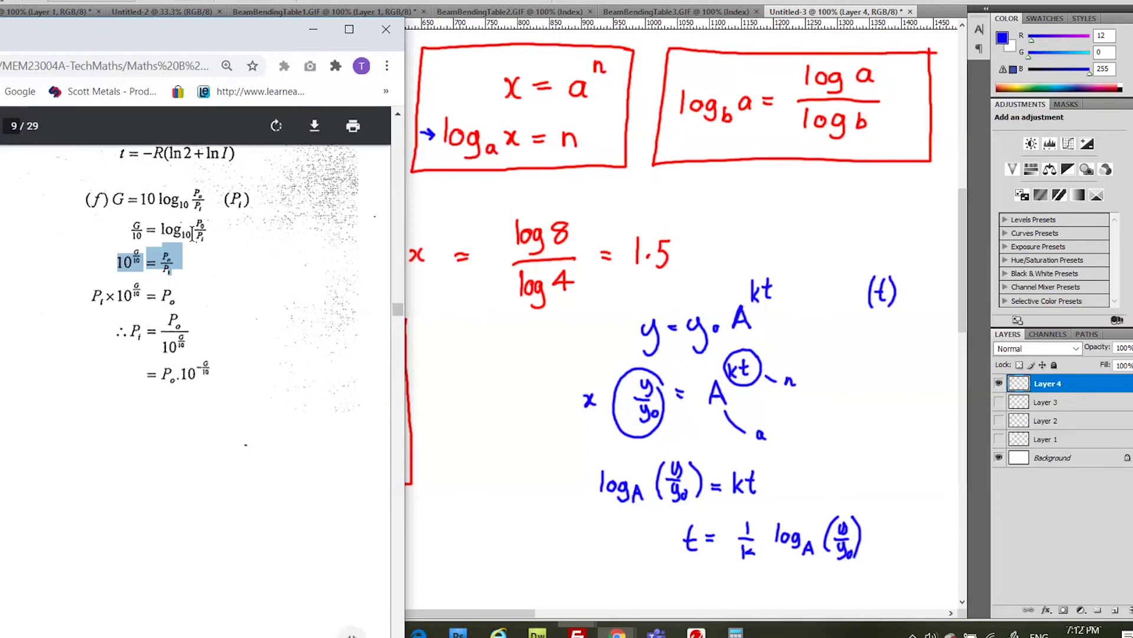
- Highlight base 10 and 10^(G/10) = Po/Pi, then move the PDF mid-screen and scroll up
{"action": "left_click_drag", "start_coordinate": [191, 233], "coordinate": [184, 233]}
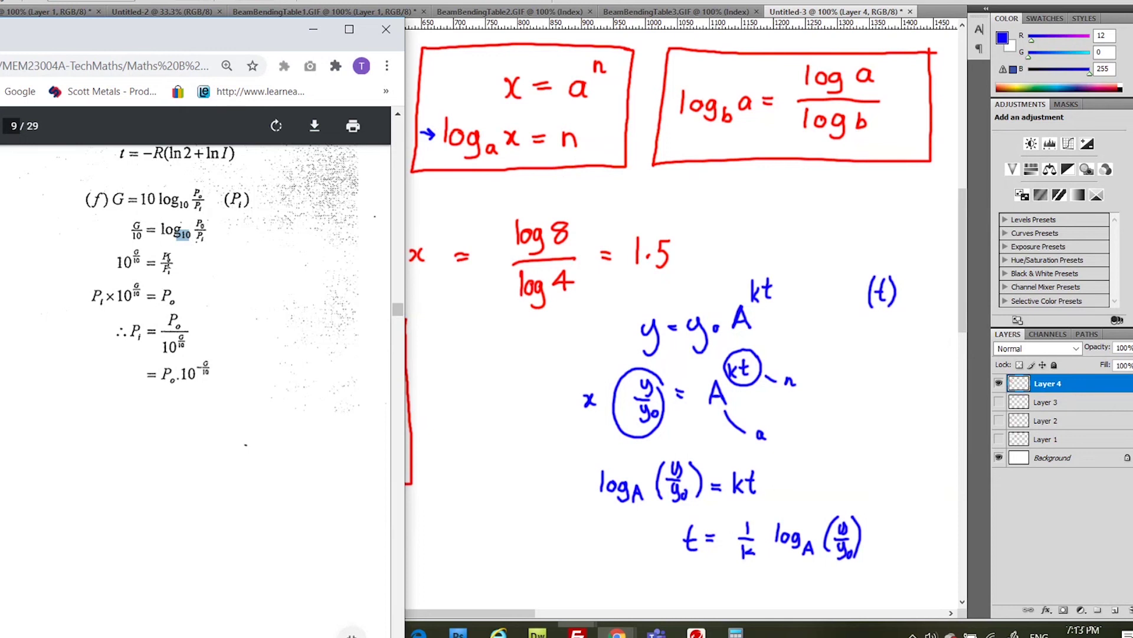
{"action": "left_click_drag", "start_coordinate": [178, 266], "coordinate": [118, 263]}
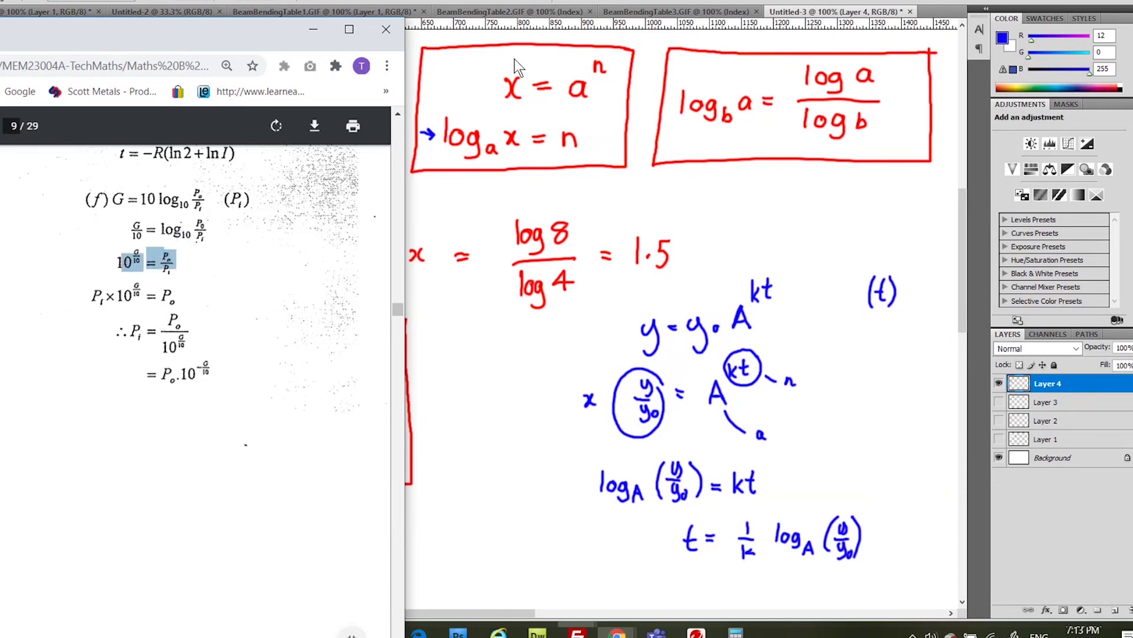
{"action": "left_click", "coordinate": [205, 285]}
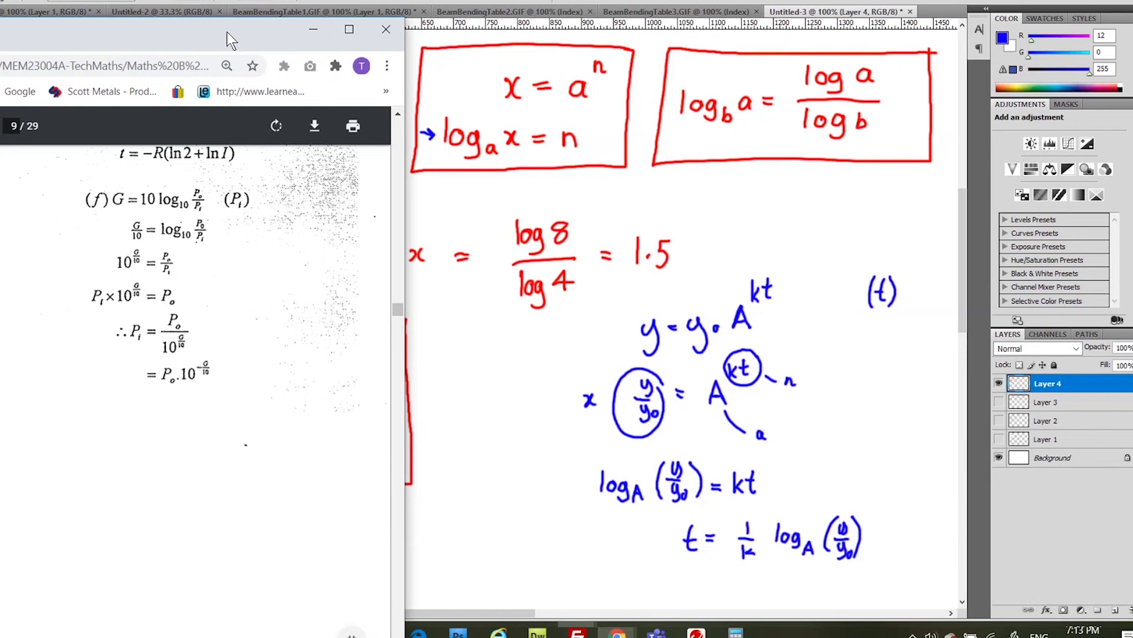
{"action": "left_click_drag", "start_coordinate": [227, 32], "coordinate": [890, 141]}
{"action": "scroll", "coordinate": [692, 395], "scroll_direction": "up", "scroll_amount": 4}
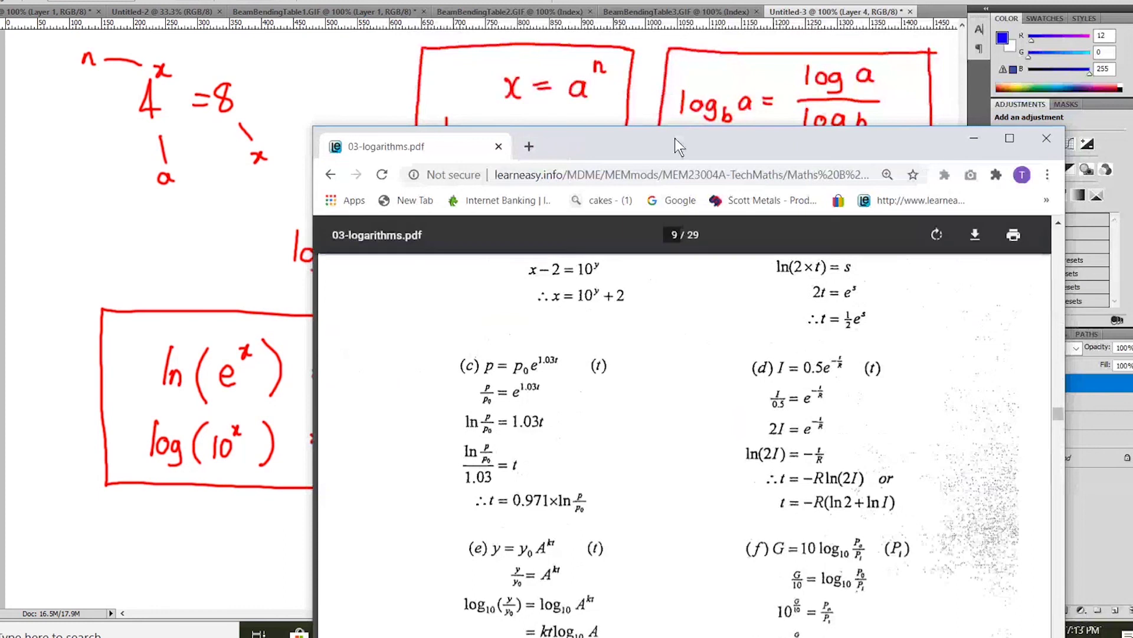
- Drag the PDF window around to uncover the blue working on the canvas
{"action": "left_click_drag", "start_coordinate": [675, 138], "coordinate": [674, 347]}
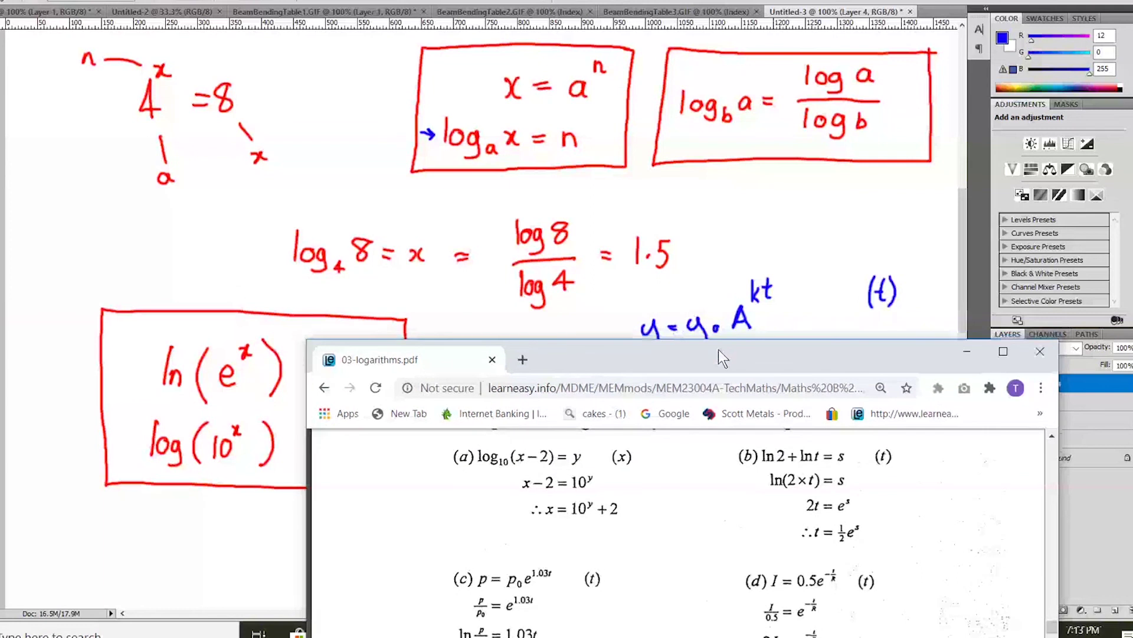
{"action": "left_click_drag", "start_coordinate": [718, 350], "coordinate": [461, 512]}
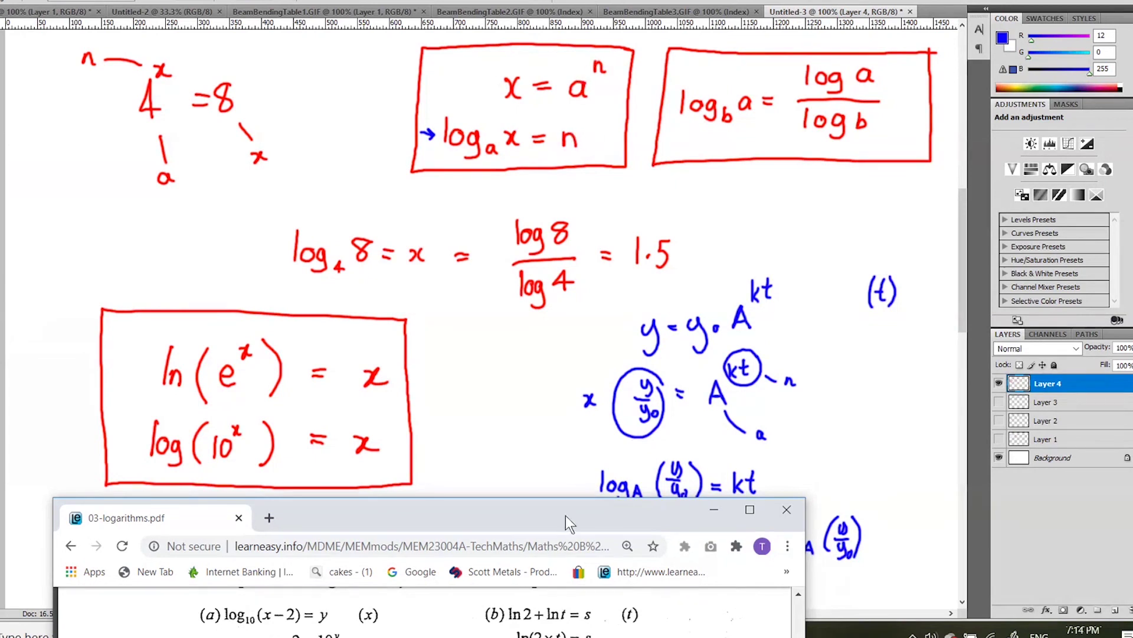
{"action": "left_click_drag", "start_coordinate": [566, 516], "coordinate": [939, 209]}
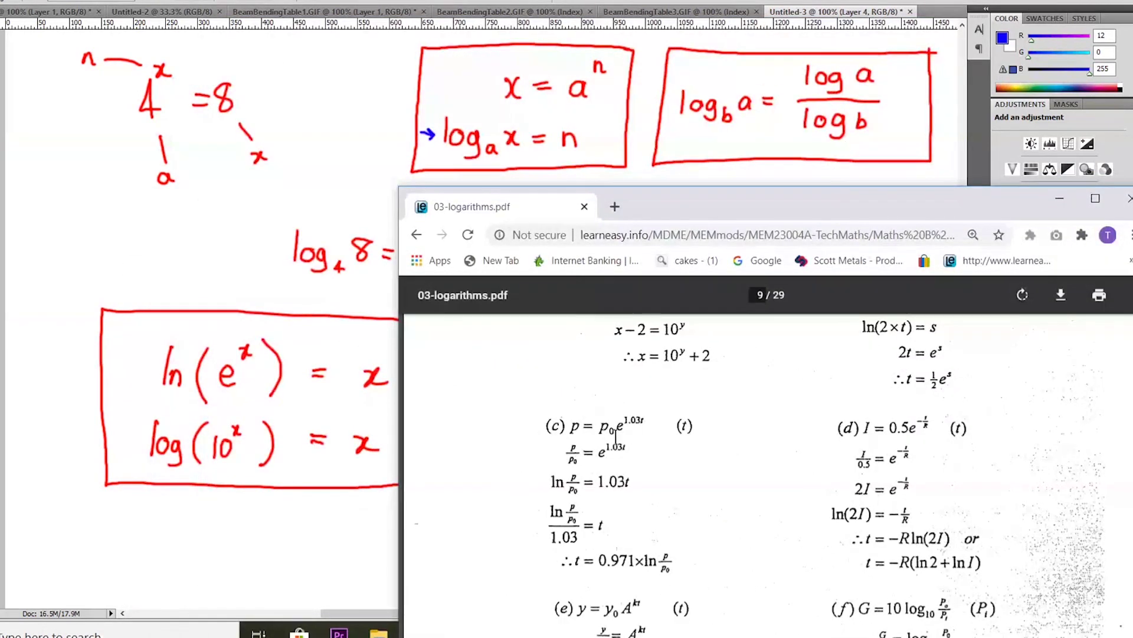
- Highlight equations in examples (c) and (a), including the x − 2 term
{"action": "left_click_drag", "start_coordinate": [648, 427], "coordinate": [626, 430]}
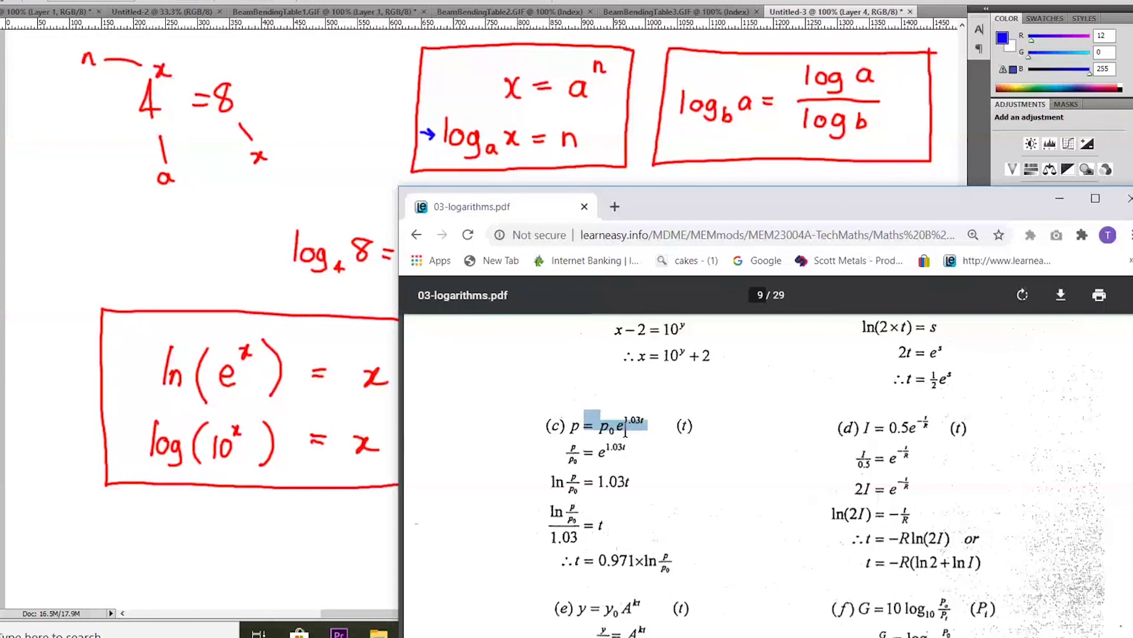
{"action": "left_click_drag", "start_coordinate": [935, 428], "coordinate": [862, 428]}
{"action": "scroll", "coordinate": [897, 401], "scroll_direction": "up", "scroll_amount": 1}
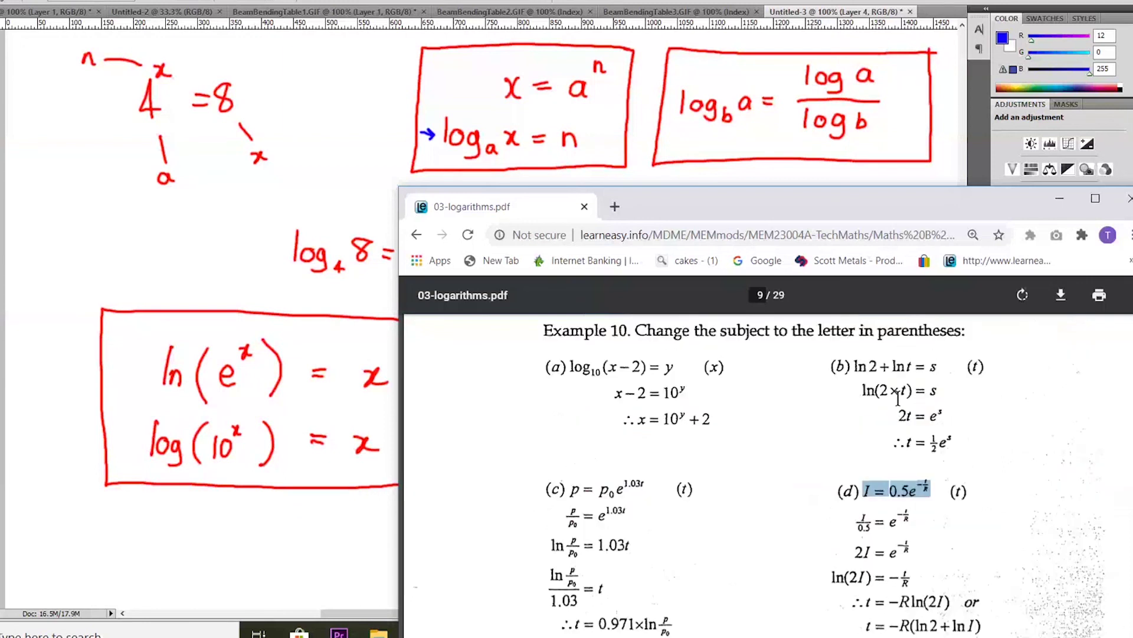
{"action": "scroll", "coordinate": [898, 399], "scroll_direction": "up", "scroll_amount": 1}
{"action": "left_click_drag", "start_coordinate": [914, 384], "coordinate": [856, 384]}
{"action": "left_click", "coordinate": [596, 386]}
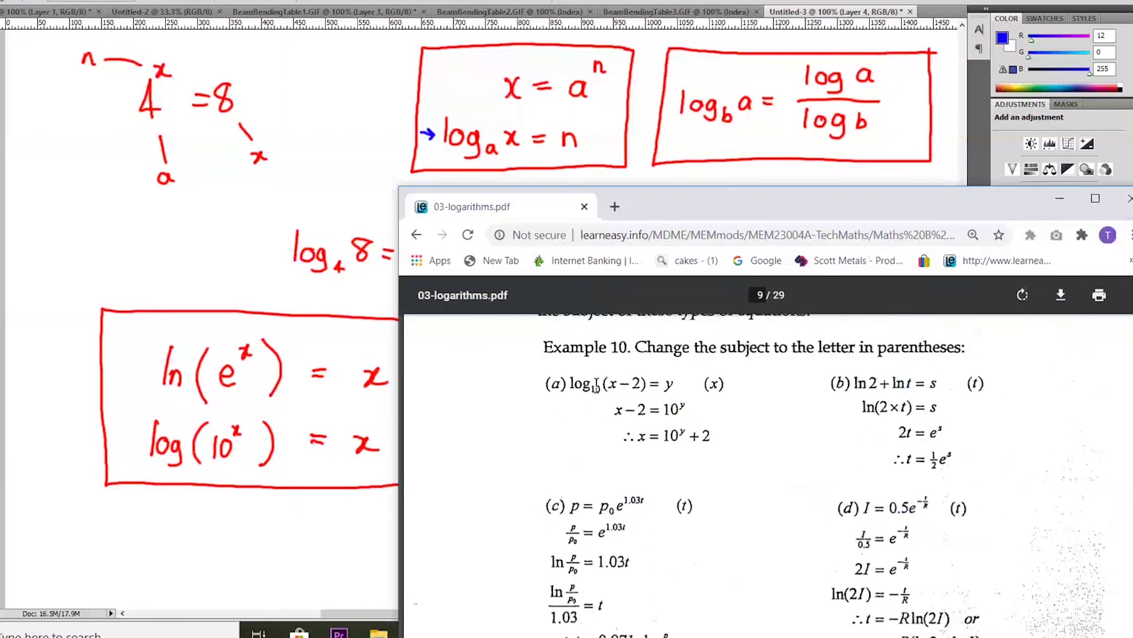
{"action": "left_click_drag", "start_coordinate": [596, 387], "coordinate": [639, 385]}
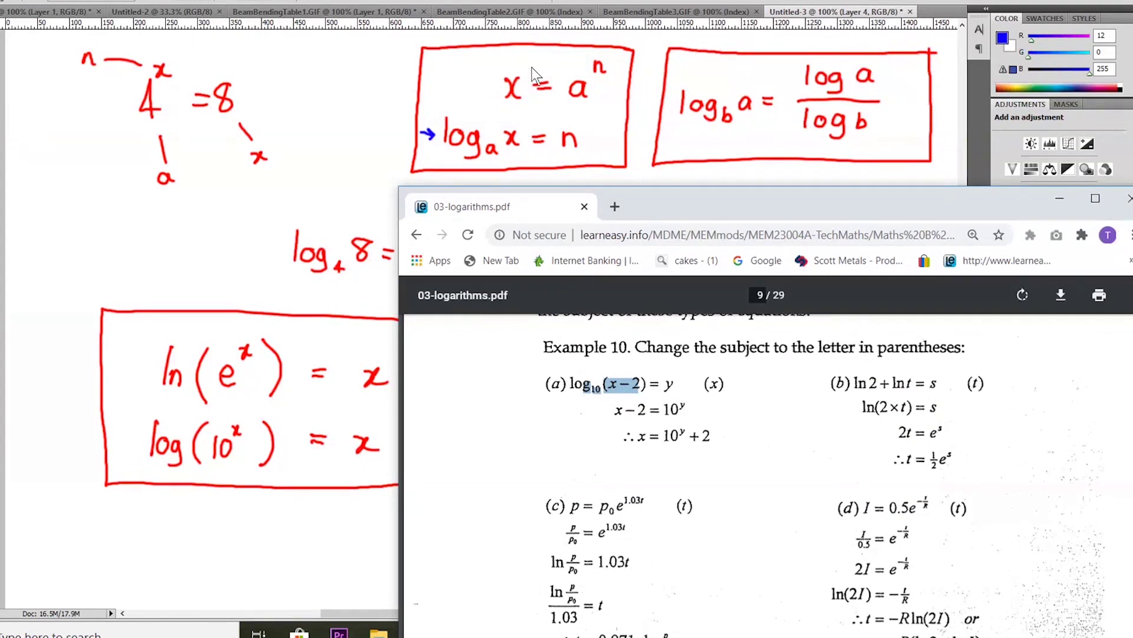
- Move the PDF up-left and bring the Calculator showing log 8 ÷ log 4 = 1.5 into view
{"action": "scroll", "coordinate": [777, 413], "scroll_direction": "down", "scroll_amount": 1}
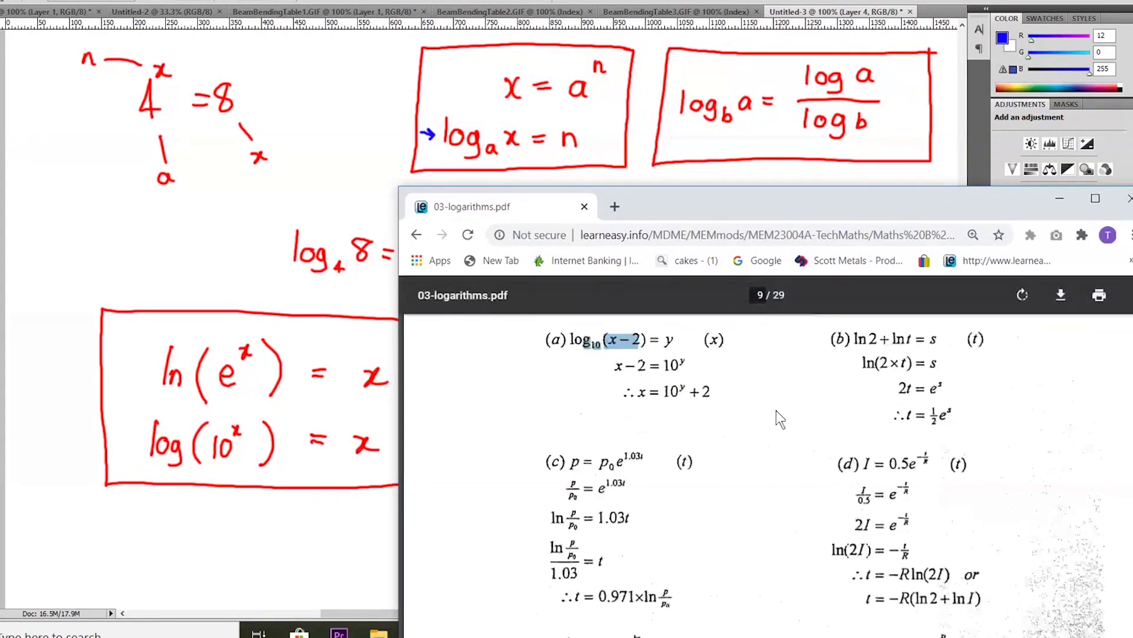
{"action": "scroll", "coordinate": [778, 412], "scroll_direction": "down", "scroll_amount": 8}
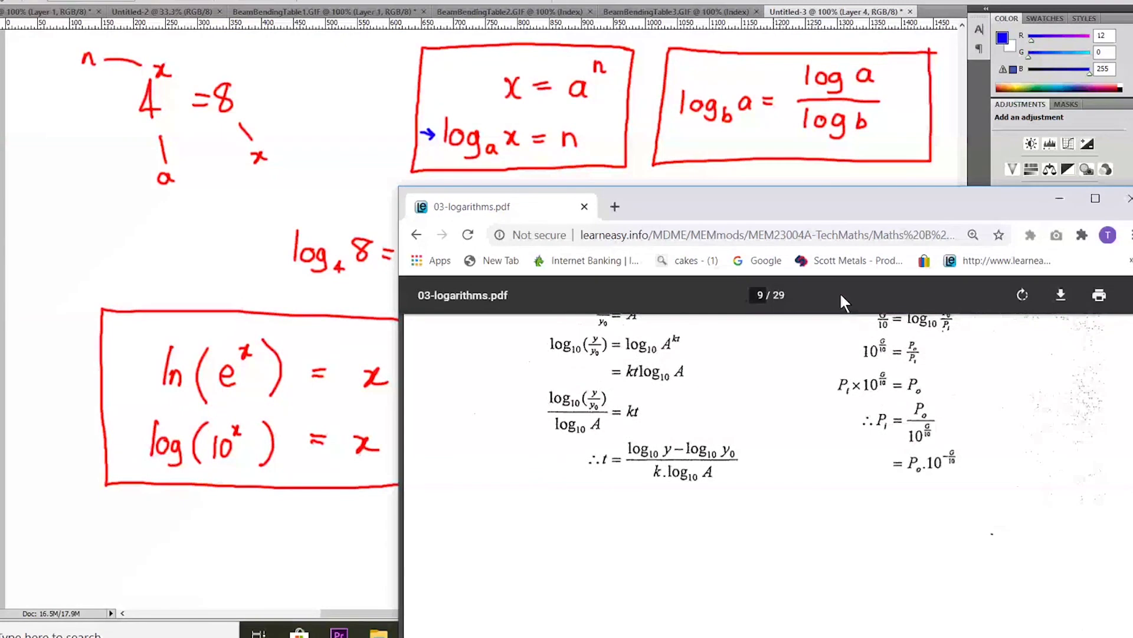
{"action": "left_click_drag", "start_coordinate": [838, 208], "coordinate": [686, 44]}
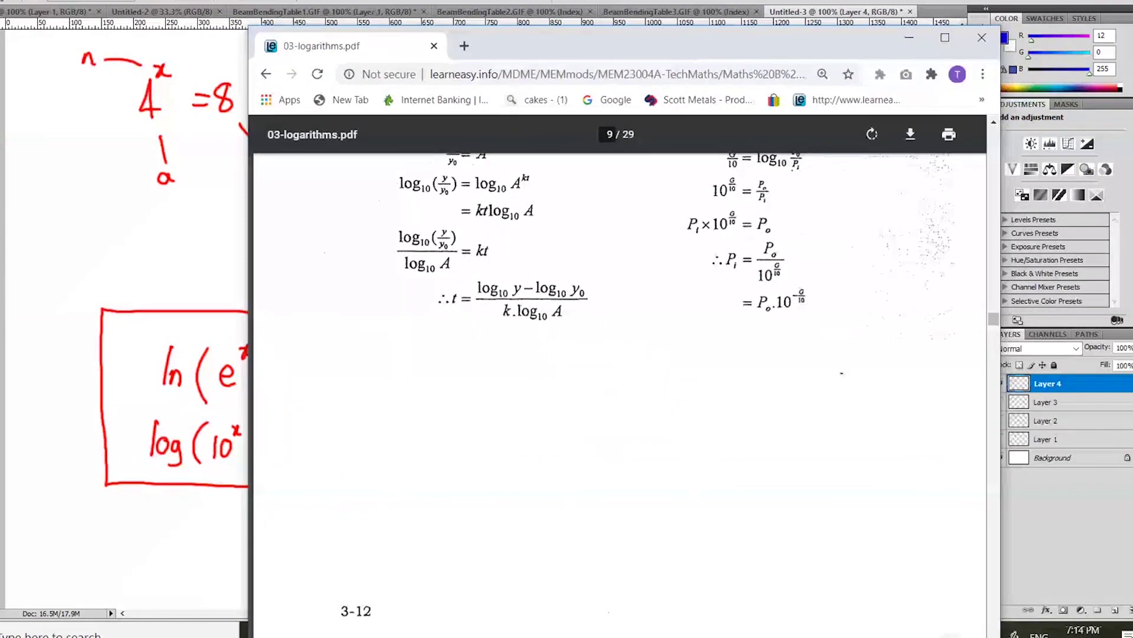
{"action": "left_click_drag", "start_coordinate": [983, 466], "coordinate": [383, 145]}
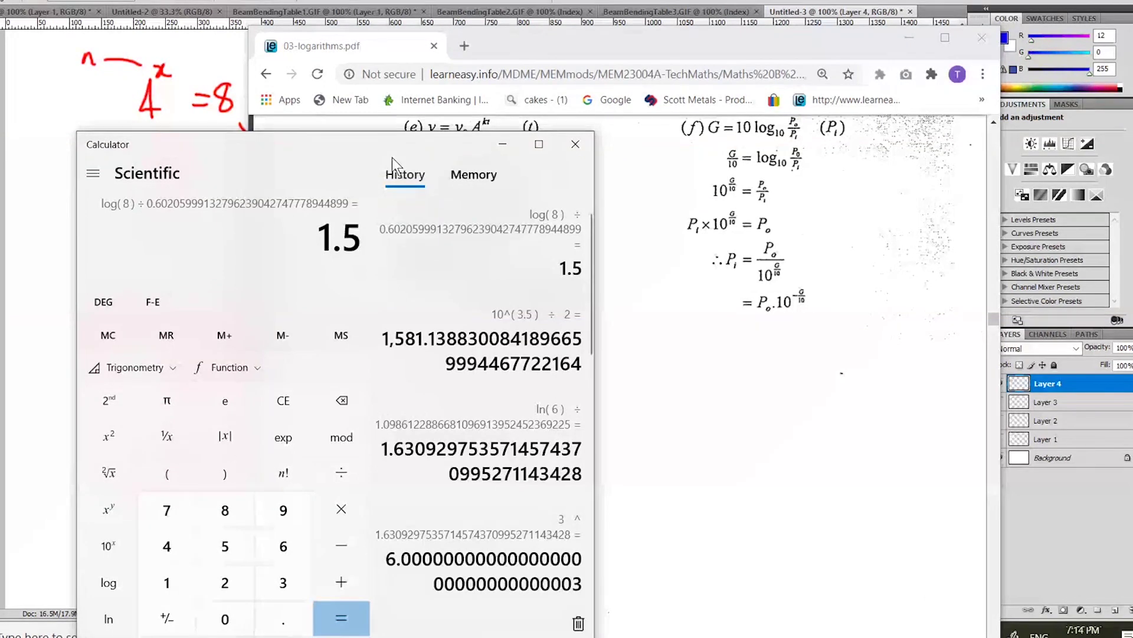
- Bring Photoshop to the front so the canvas of red and blue logarithm workings fills the screen
{"action": "left_click", "coordinate": [69, 66]}
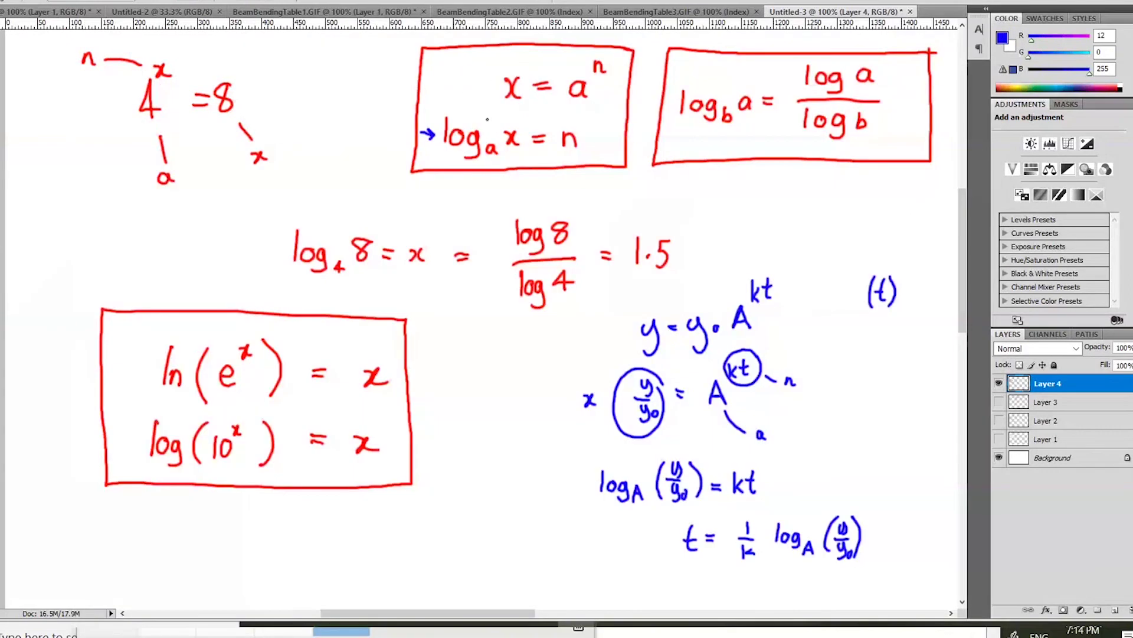